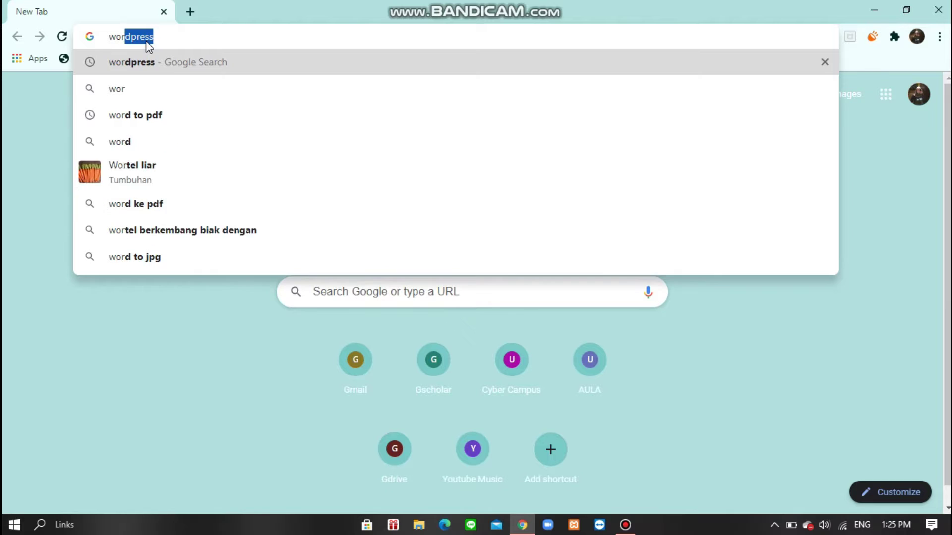
- Search Google for wordpress and download WordPress 5.5.1 from the WordPress.org Indonesia page
{"action": "key", "text": "Return"}
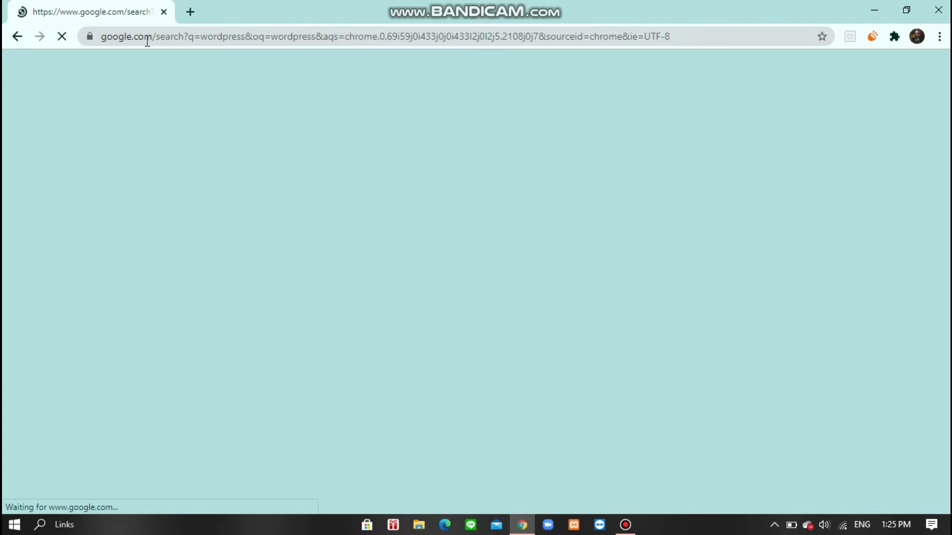
{"action": "scroll", "coordinate": [205, 264], "scroll_direction": "down", "scroll_amount": 4}
{"action": "scroll", "coordinate": [205, 264], "scroll_direction": "down", "scroll_amount": 4}
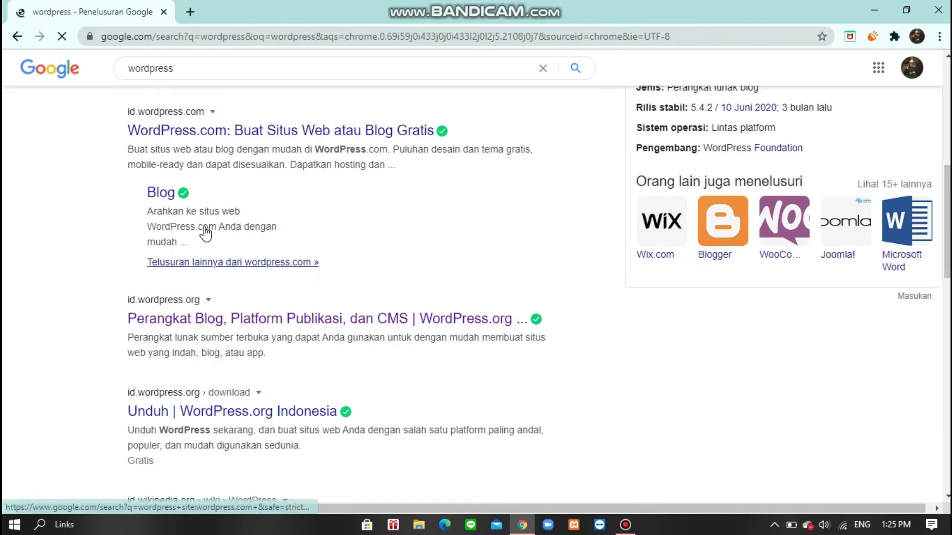
{"action": "left_click", "coordinate": [143, 411]}
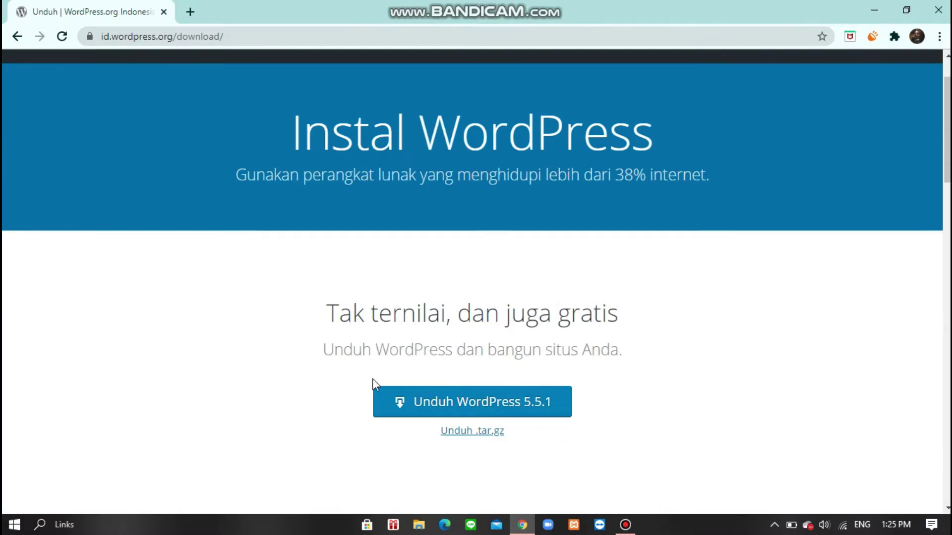
{"action": "left_click", "coordinate": [489, 402]}
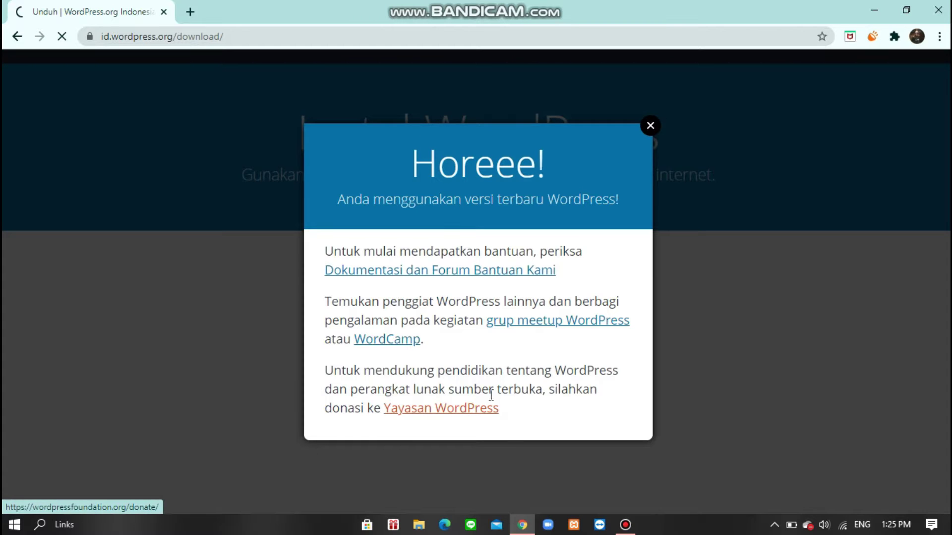
{"action": "left_click", "coordinate": [650, 125]}
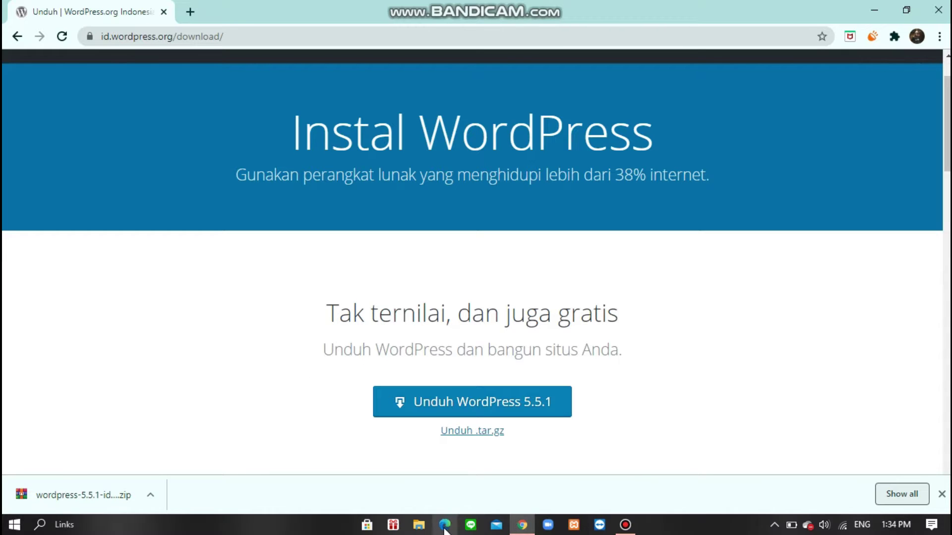
- Open the downloaded WordPress zip from the Downloads folder in WinRAR
{"action": "left_click", "coordinate": [419, 527]}
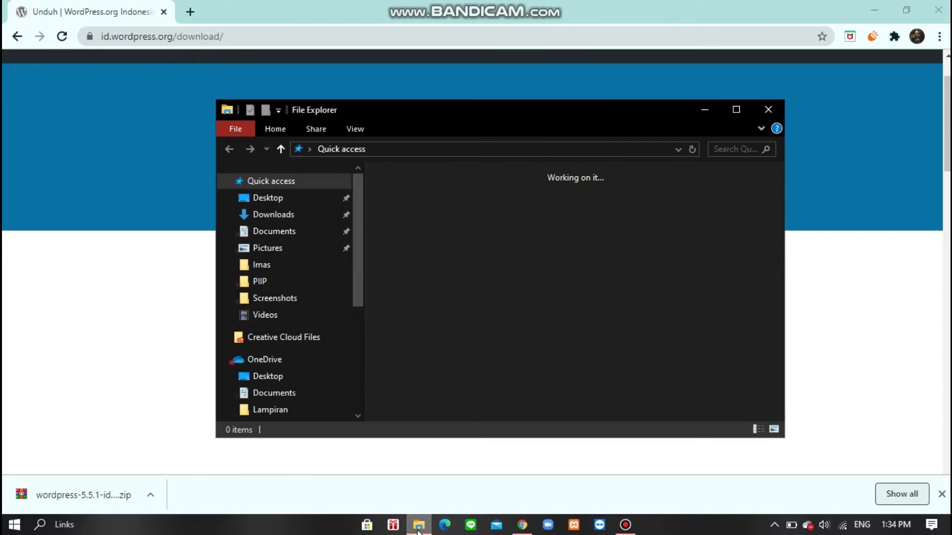
{"action": "left_click", "coordinate": [277, 214]}
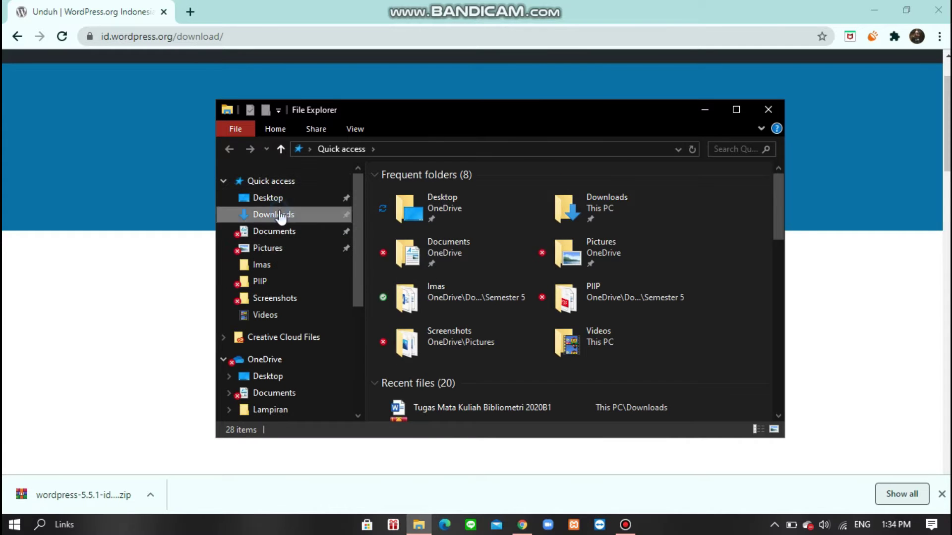
{"action": "double_click", "coordinate": [565, 213]}
{"action": "right_click", "coordinate": [566, 209]}
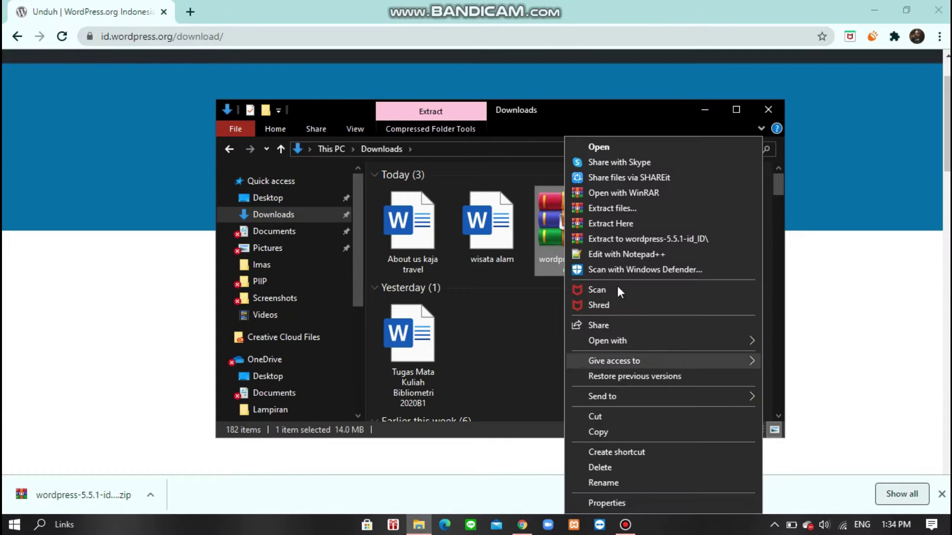
{"action": "left_click", "coordinate": [574, 192]}
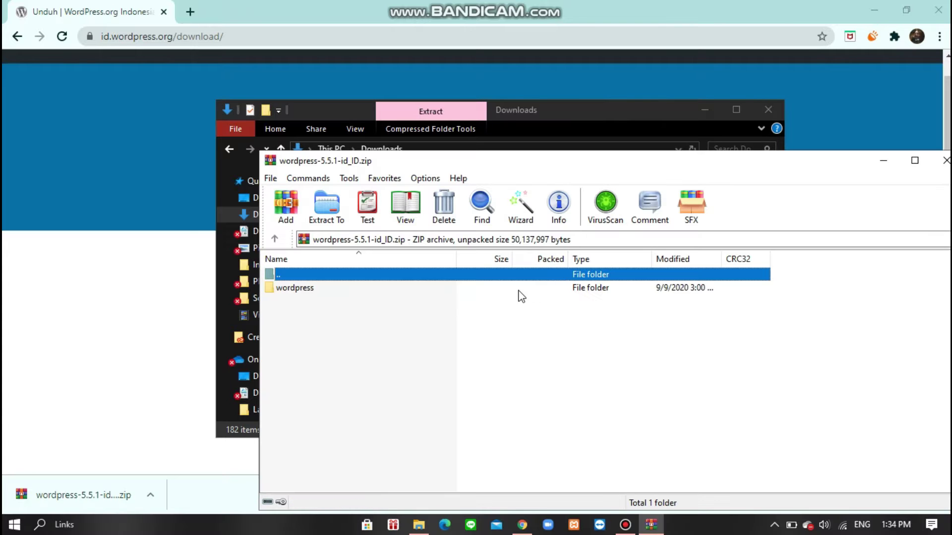
- Extract the wordpress folder from the archive into C:\xampp\htdocs
{"action": "left_click", "coordinate": [312, 290]}
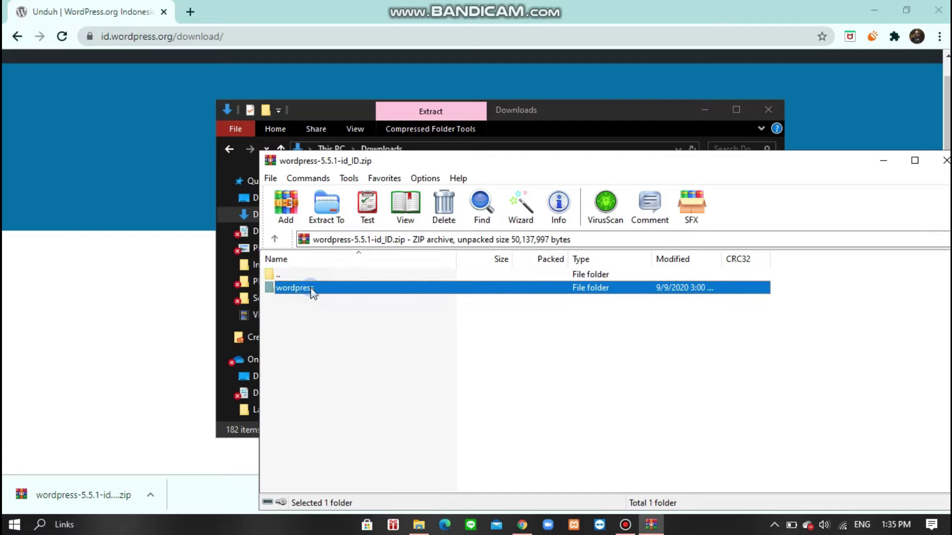
{"action": "left_click", "coordinate": [326, 204]}
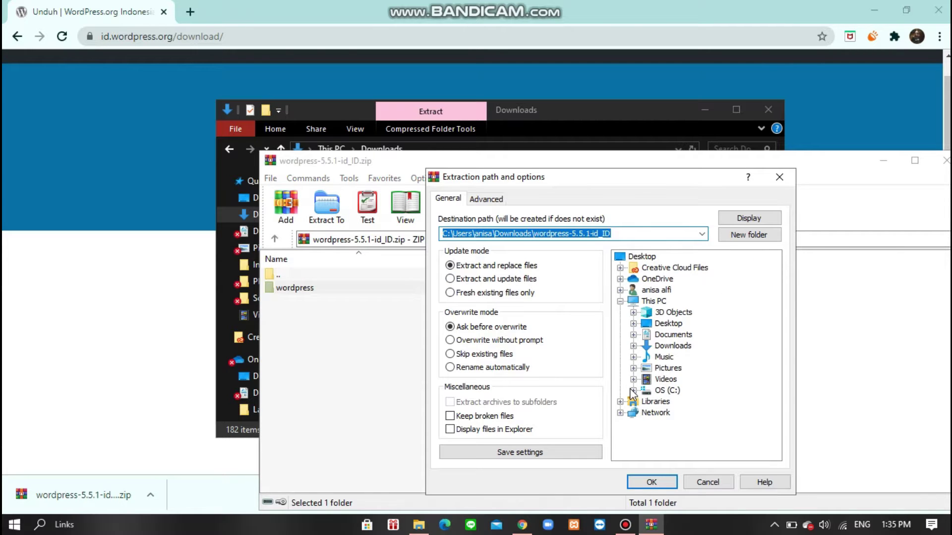
{"action": "left_click", "coordinate": [645, 390]}
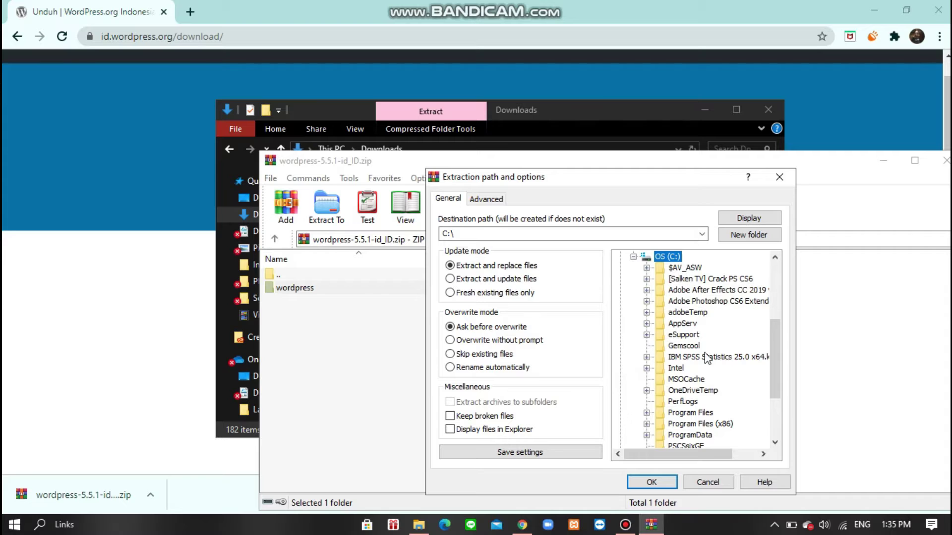
{"action": "scroll", "coordinate": [702, 377], "scroll_direction": "down", "scroll_amount": 3}
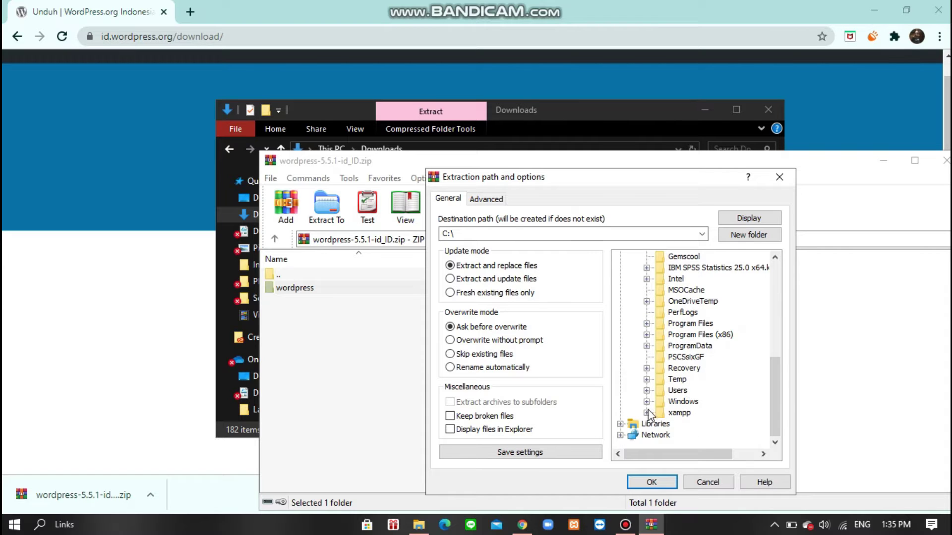
{"action": "left_click", "coordinate": [647, 413]}
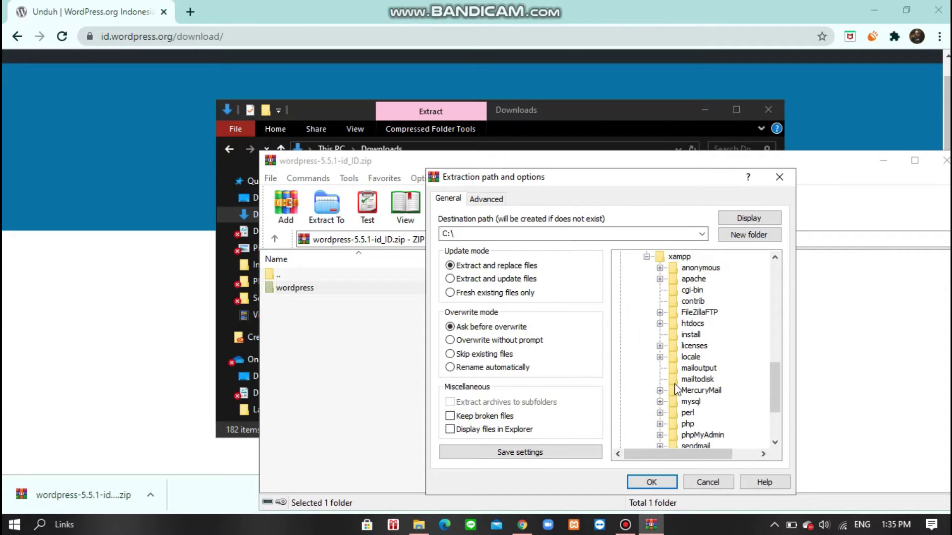
{"action": "left_click", "coordinate": [681, 325]}
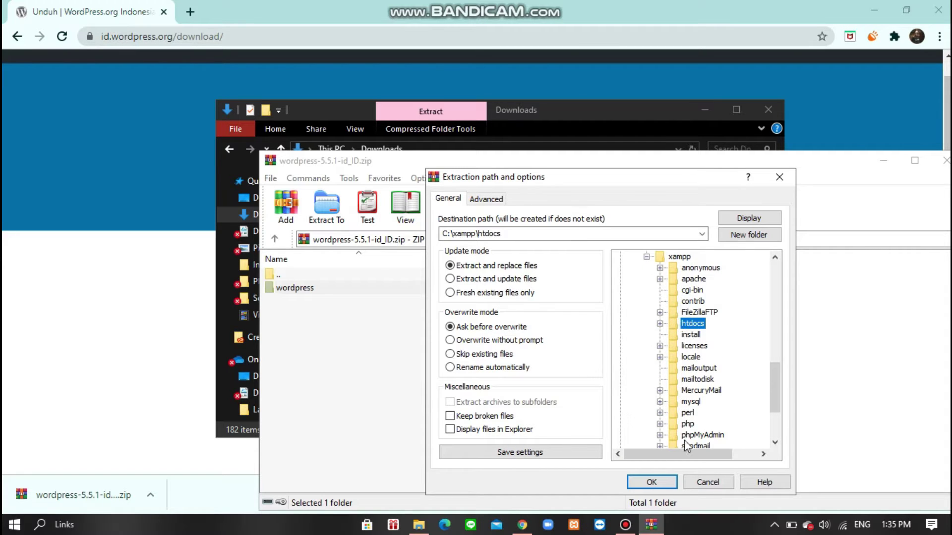
{"action": "left_click", "coordinate": [667, 487]}
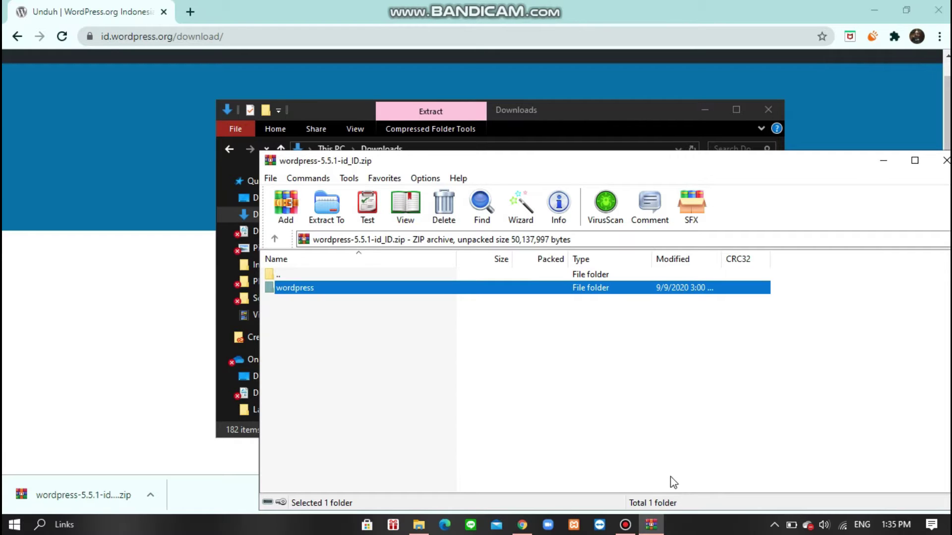
- Minimize WinRAR and browse File Explorer to C:\xampp\htdocs
{"action": "left_click", "coordinate": [883, 160]}
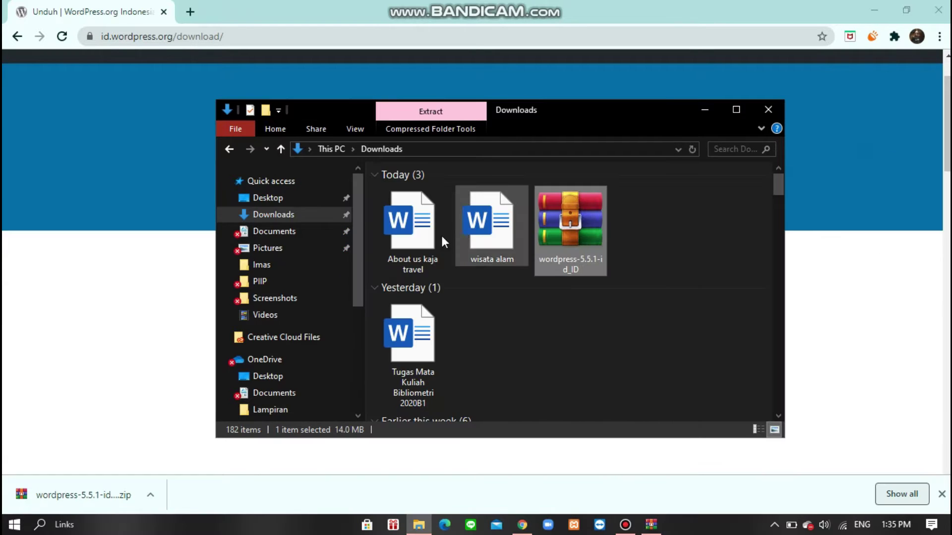
{"action": "scroll", "coordinate": [264, 342], "scroll_direction": "down", "scroll_amount": 1}
{"action": "scroll", "coordinate": [264, 342], "scroll_direction": "down", "scroll_amount": 2}
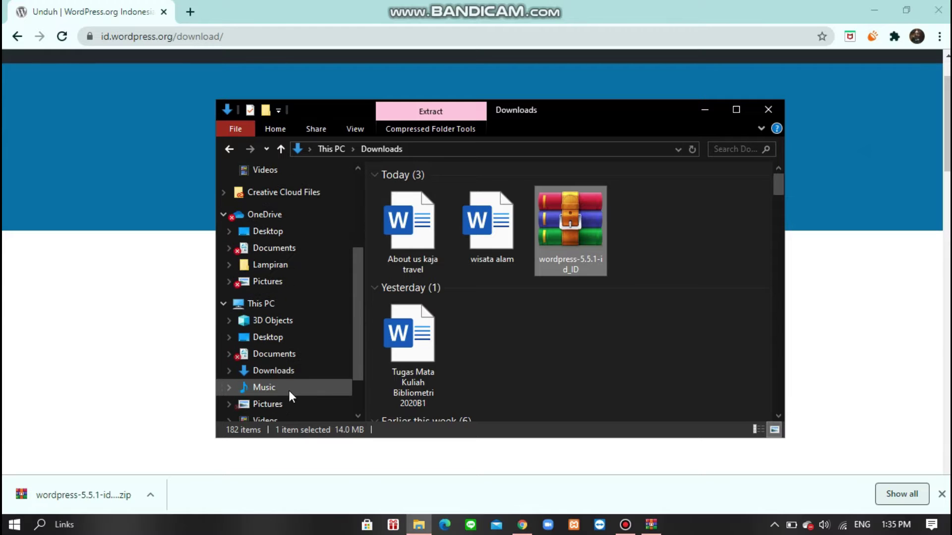
{"action": "left_click", "coordinate": [280, 376]}
{"action": "scroll", "coordinate": [297, 357], "scroll_direction": "down", "scroll_amount": 2}
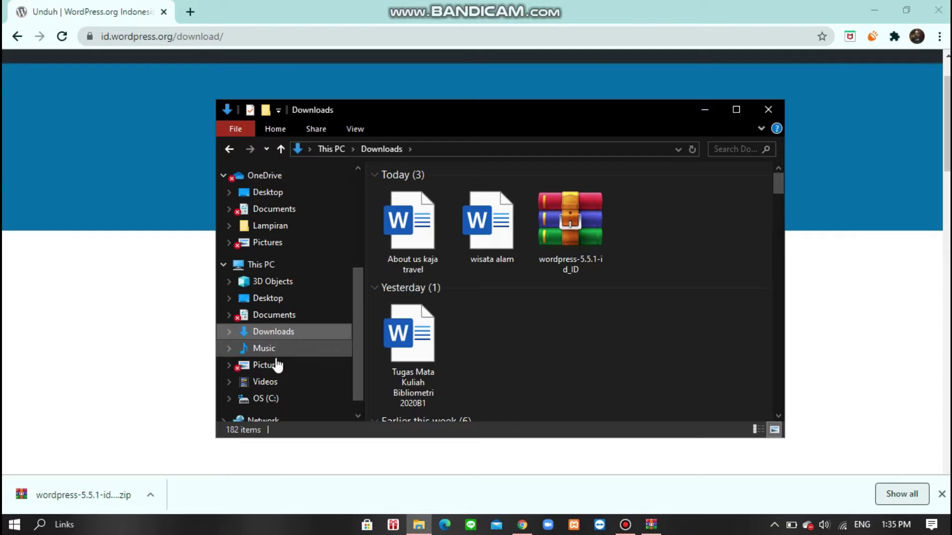
{"action": "scroll", "coordinate": [277, 375], "scroll_direction": "down", "scroll_amount": 1}
{"action": "left_click", "coordinate": [282, 379]}
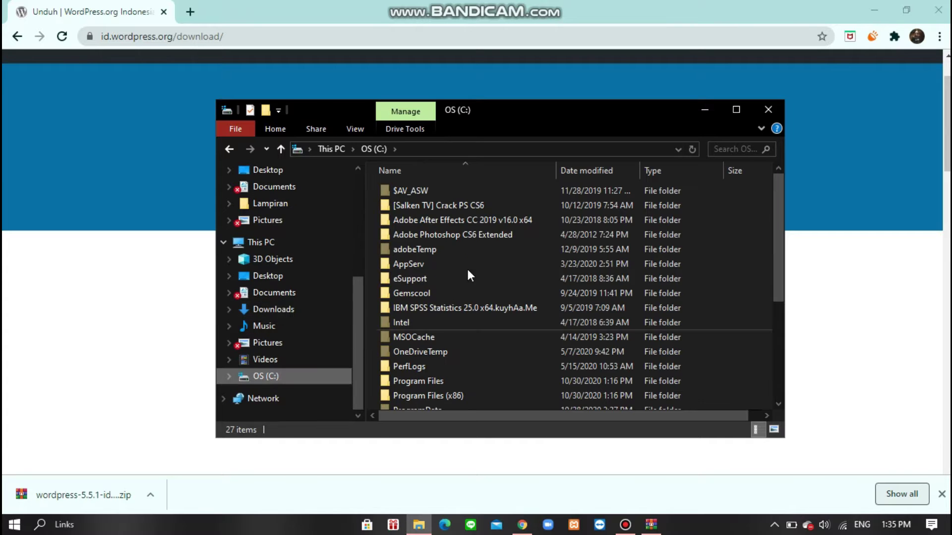
{"action": "scroll", "coordinate": [456, 323], "scroll_direction": "down", "scroll_amount": 4}
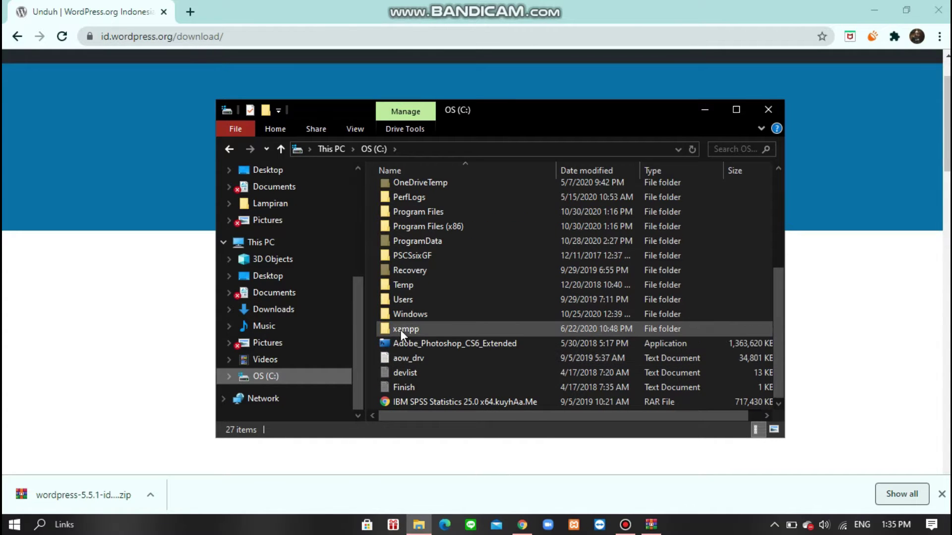
{"action": "double_click", "coordinate": [418, 329]}
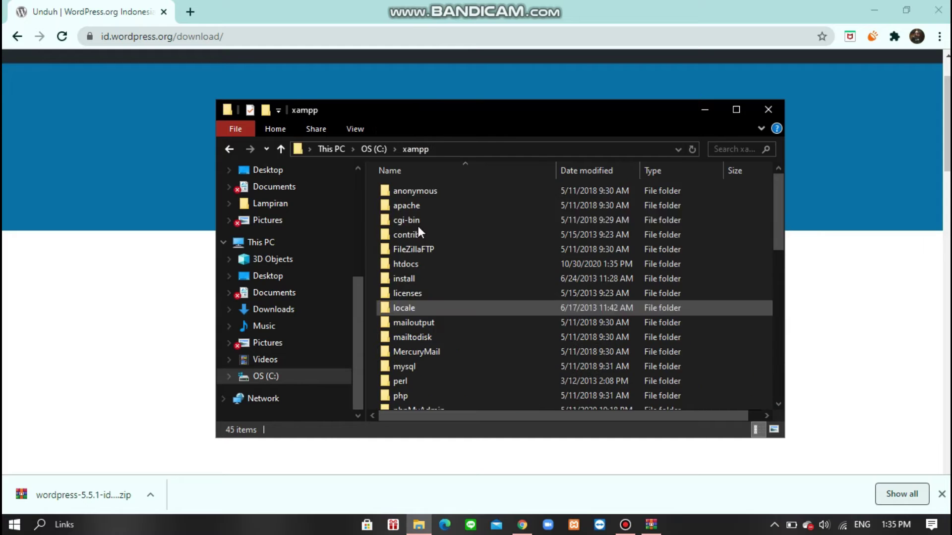
{"action": "double_click", "coordinate": [415, 264]}
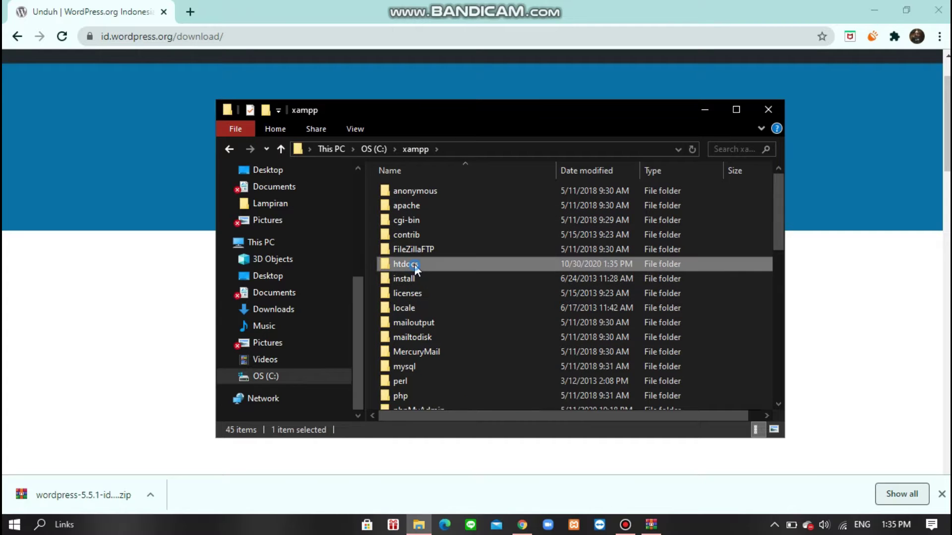
- Rename the extracted wordpress folder to travelkuy
{"action": "left_click", "coordinate": [423, 278]}
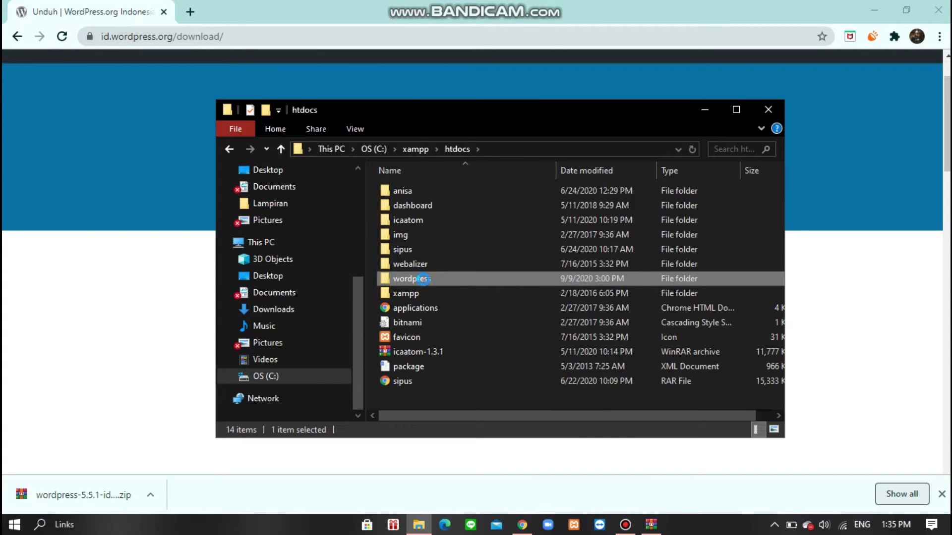
{"action": "right_click", "coordinate": [424, 279]}
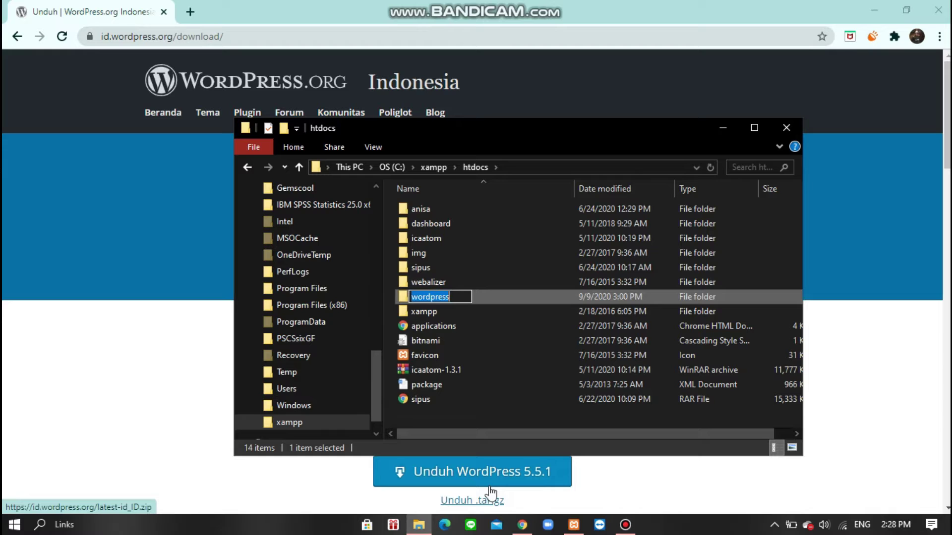
{"action": "type", "text": "travelkuy"}
{"action": "key", "text": "Return"}
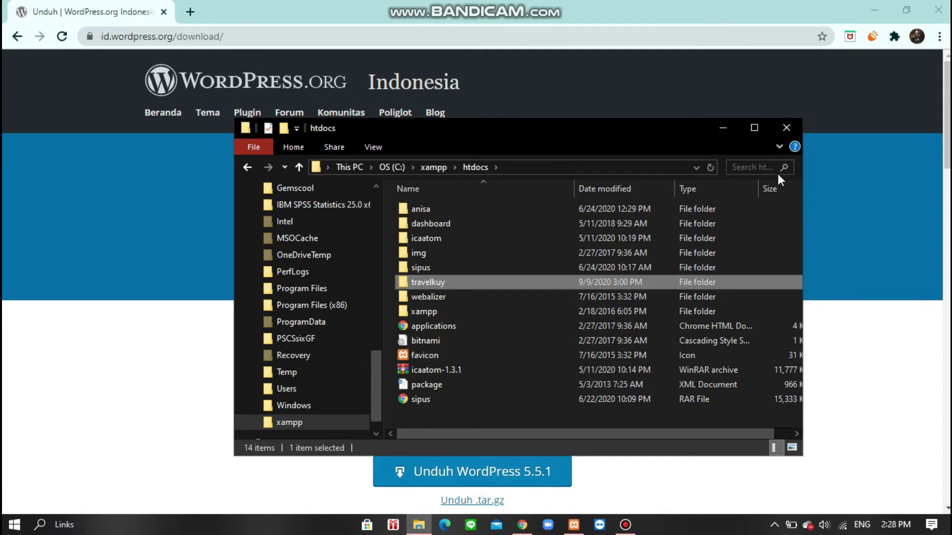
- Start Apache and MySQL in XAMPP Control Panel, then minimize the panel
{"action": "left_click", "coordinate": [720, 127]}
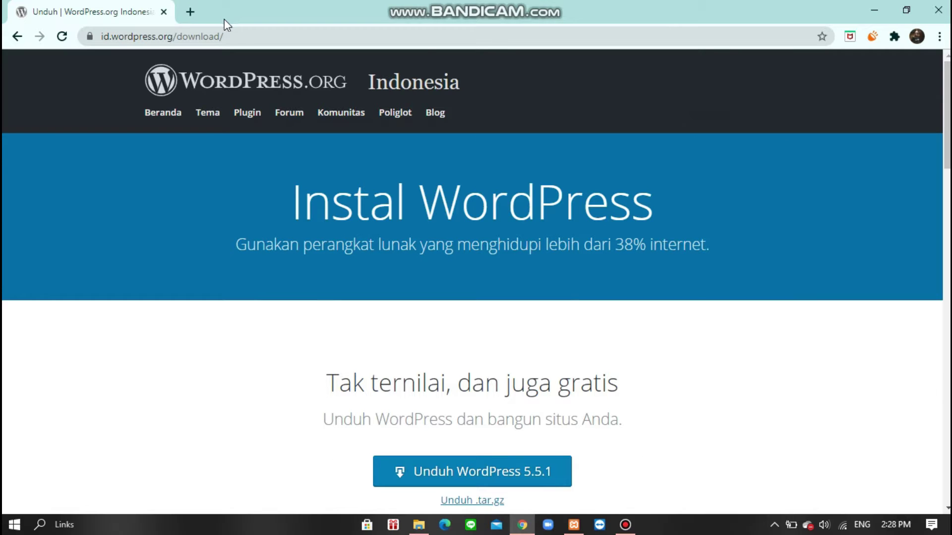
{"action": "left_click", "coordinate": [236, 32]}
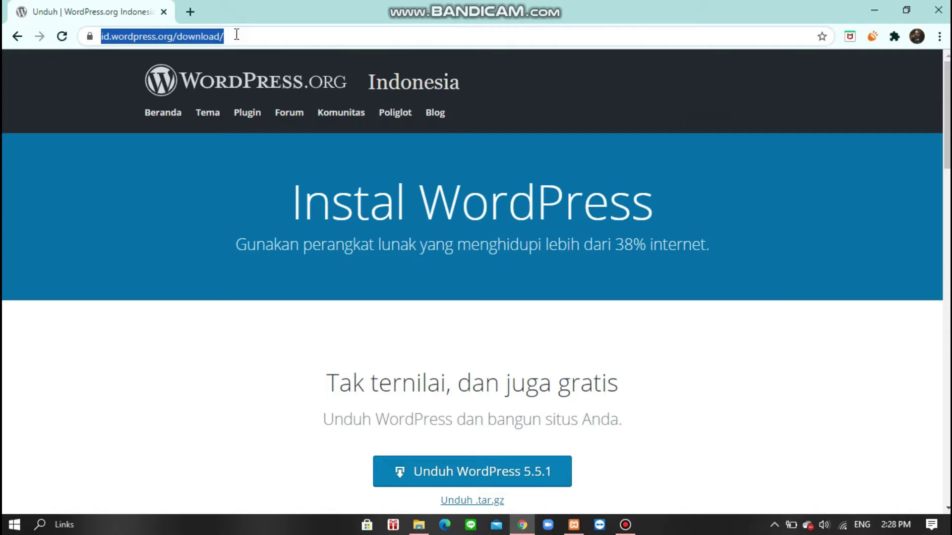
{"action": "triple_click", "coordinate": [707, 397]}
{"action": "left_click", "coordinate": [574, 524]}
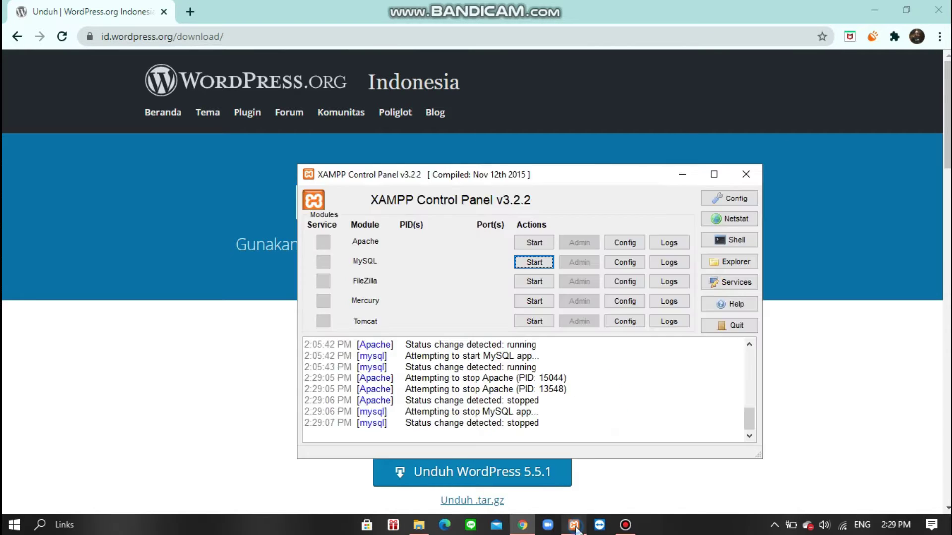
{"action": "left_click", "coordinate": [534, 243]}
{"action": "left_click", "coordinate": [534, 262]}
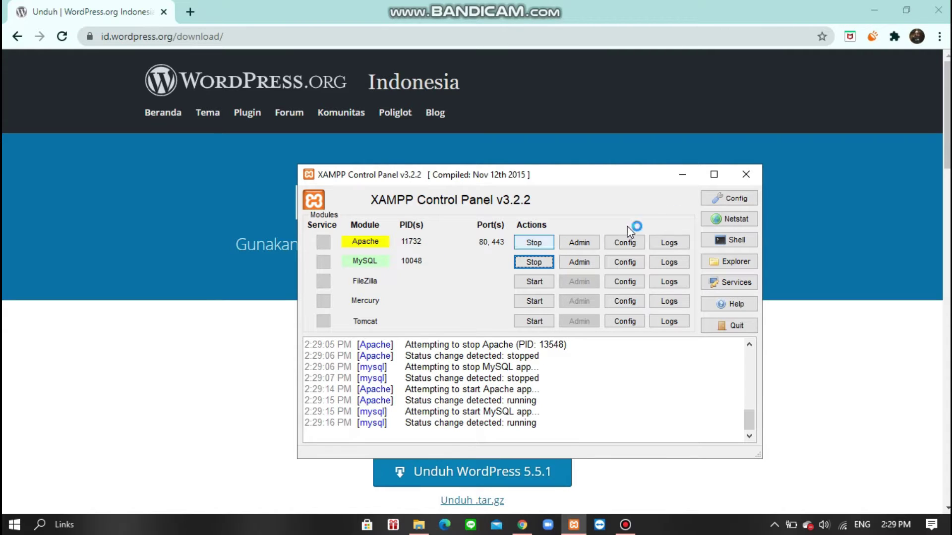
{"action": "left_click", "coordinate": [682, 175]}
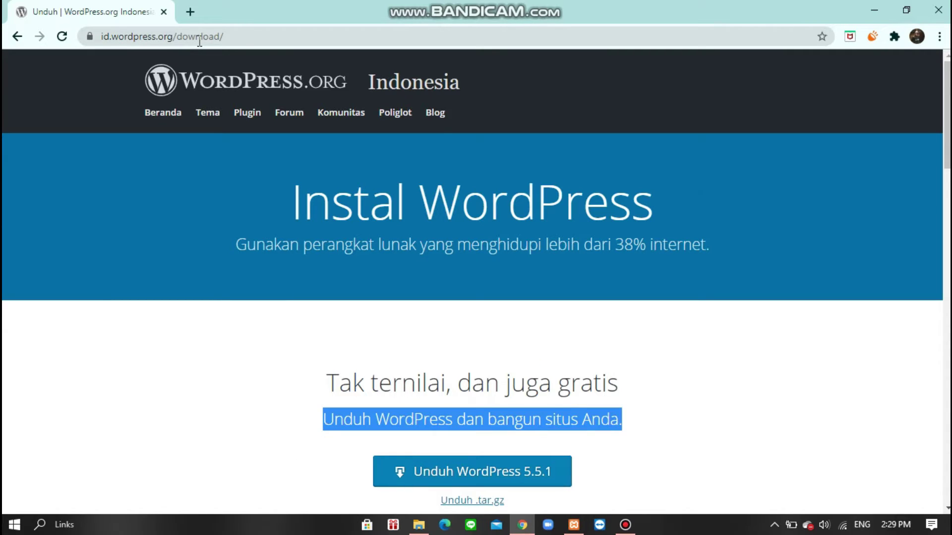
- Load localhost/travelkuy in the browser
{"action": "left_click", "coordinate": [245, 37]}
{"action": "type", "text": "localh"}
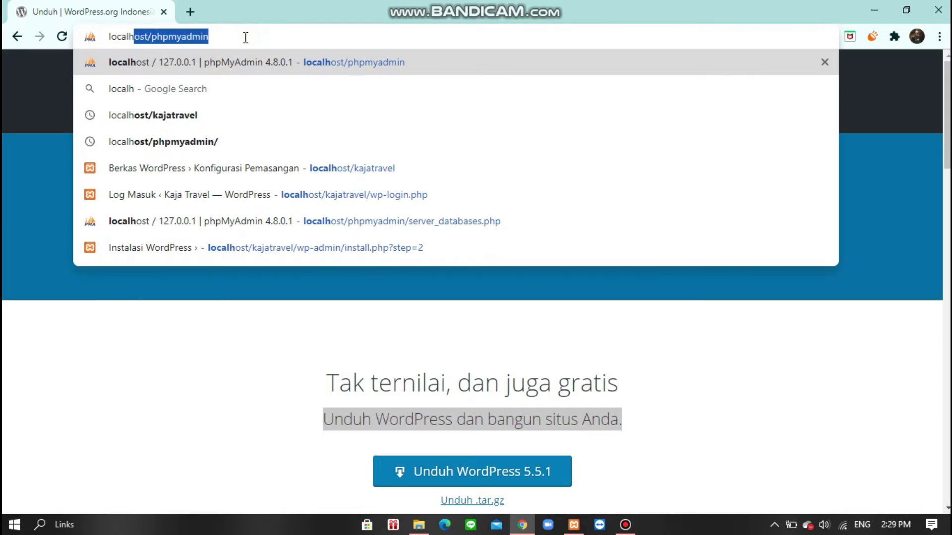
{"action": "key", "text": "BackSpace"}
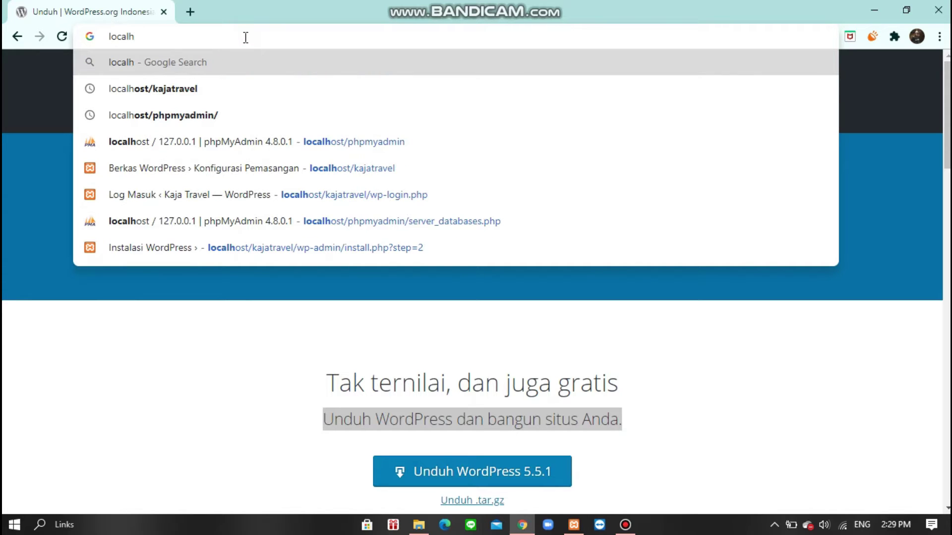
{"action": "type", "text": "ost"}
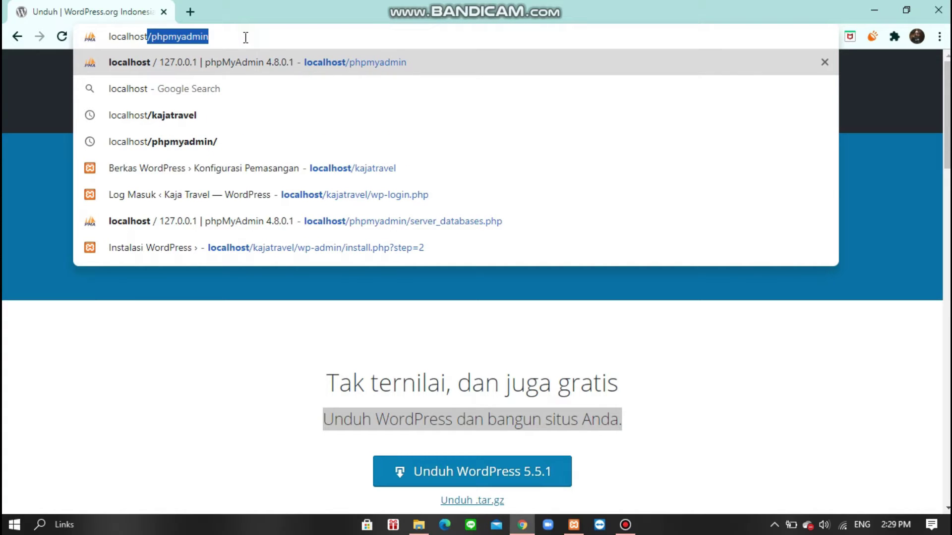
{"action": "type", "text": "/"}
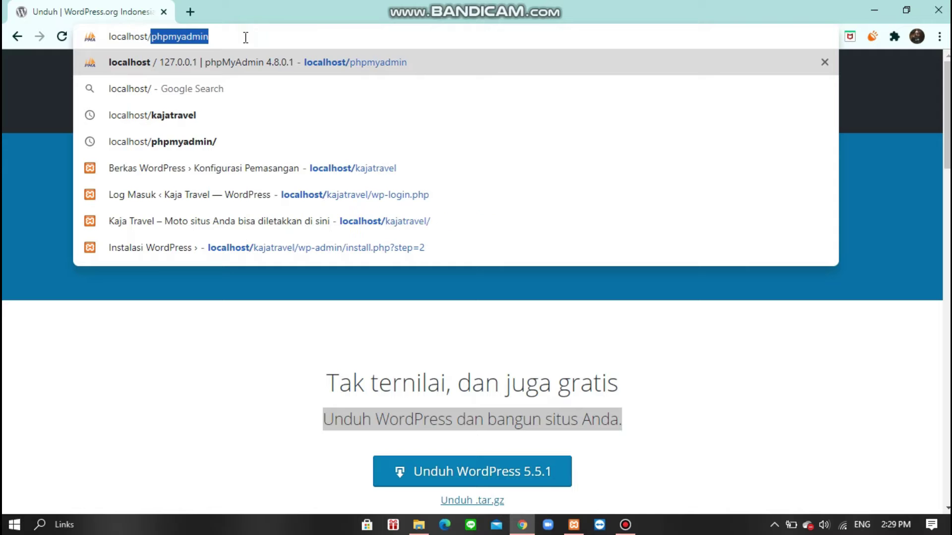
{"action": "type", "text": "r"}
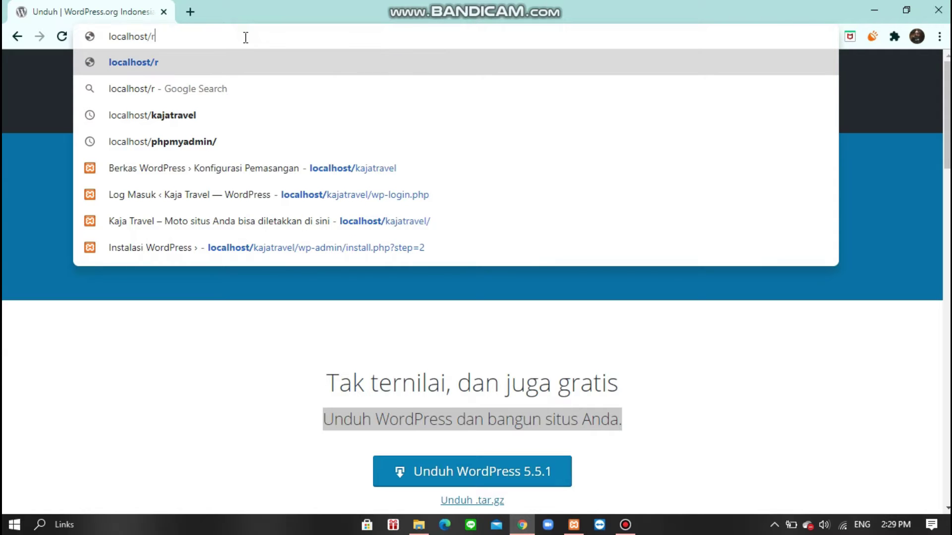
{"action": "key", "text": "BackSpace"}
{"action": "type", "text": "trave"}
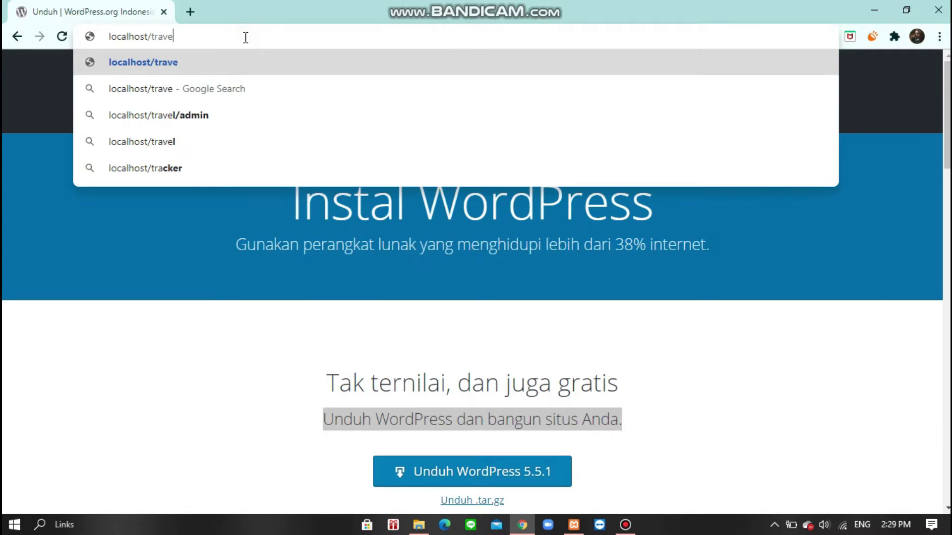
{"action": "type", "text": "lkuy"}
{"action": "key", "text": "Return"}
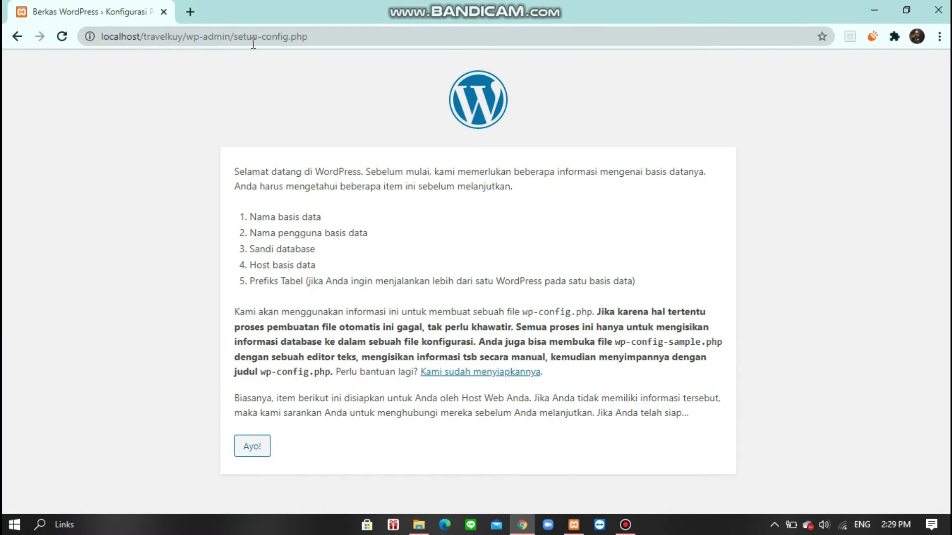
- Begin WordPress setup, select the default database name and start a new tab
{"action": "left_click", "coordinate": [252, 448]}
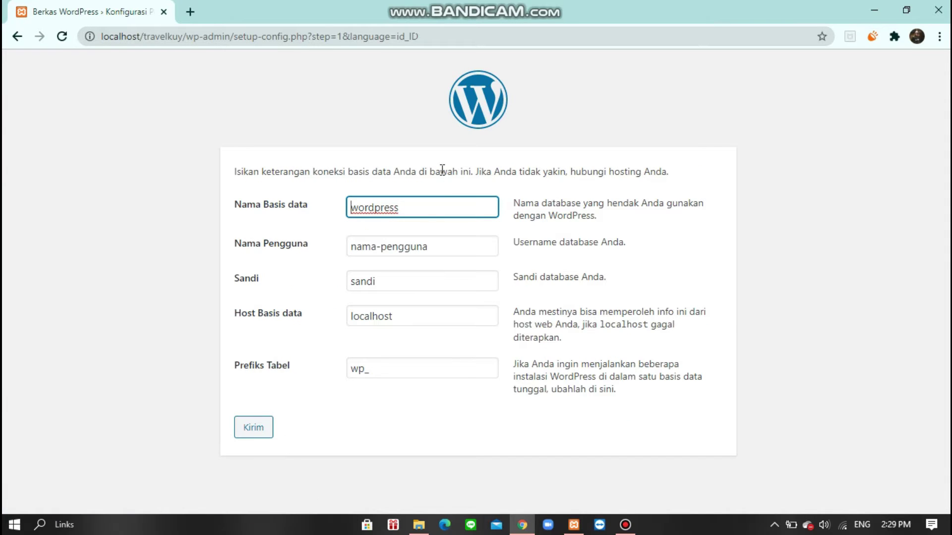
{"action": "double_click", "coordinate": [423, 206]}
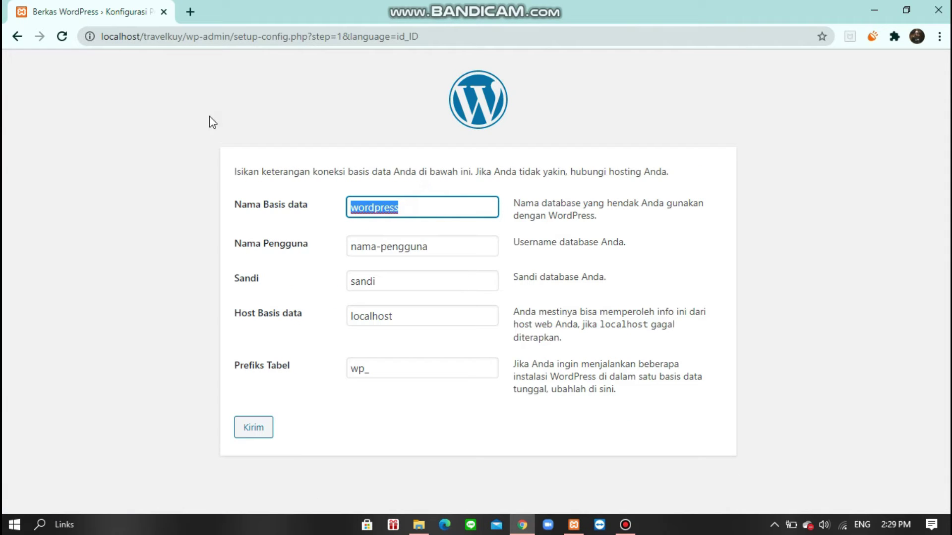
{"action": "left_click", "coordinate": [201, 16]}
- Go to localhost/phpmyadmin and create an empty database named travelkuy
{"action": "type", "text": "loca"}
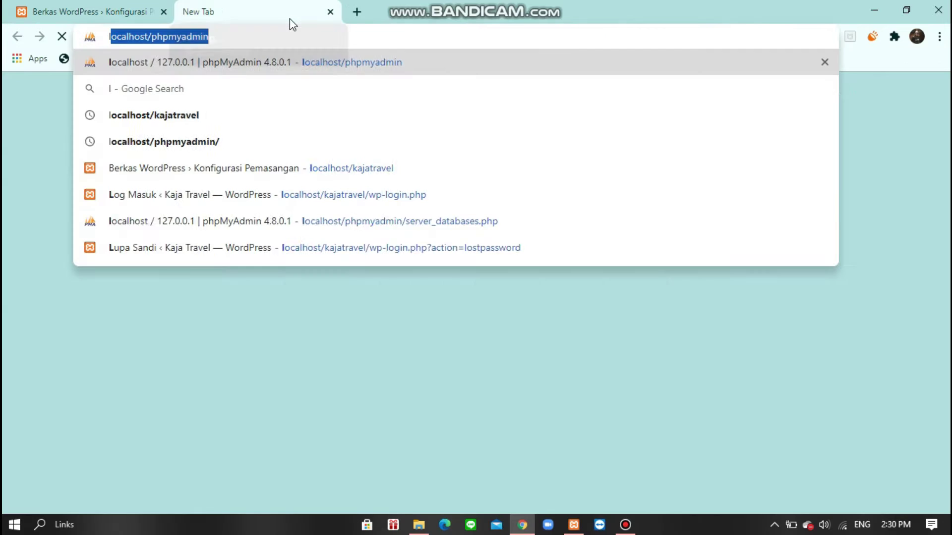
{"action": "type", "text": "lhost/phpmyadmin"}
{"action": "key", "text": "Return"}
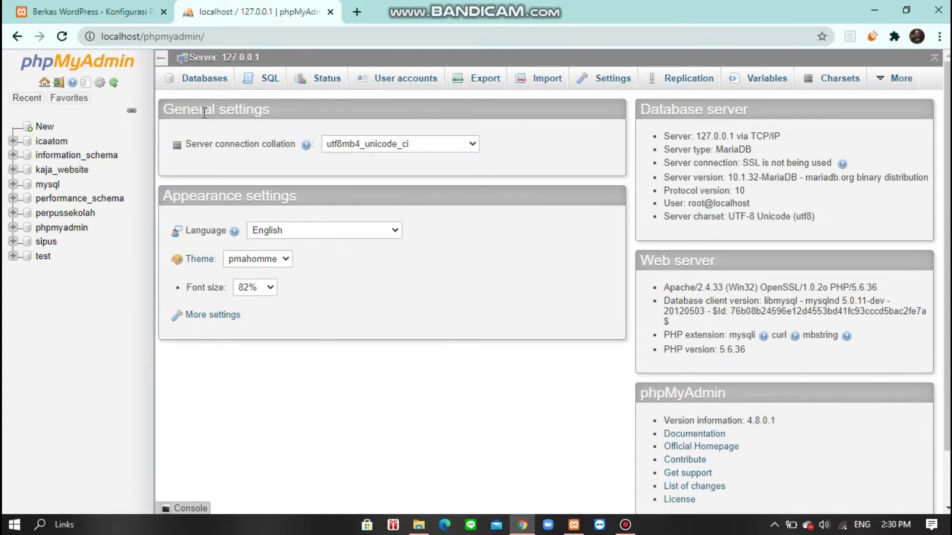
{"action": "left_click", "coordinate": [217, 85]}
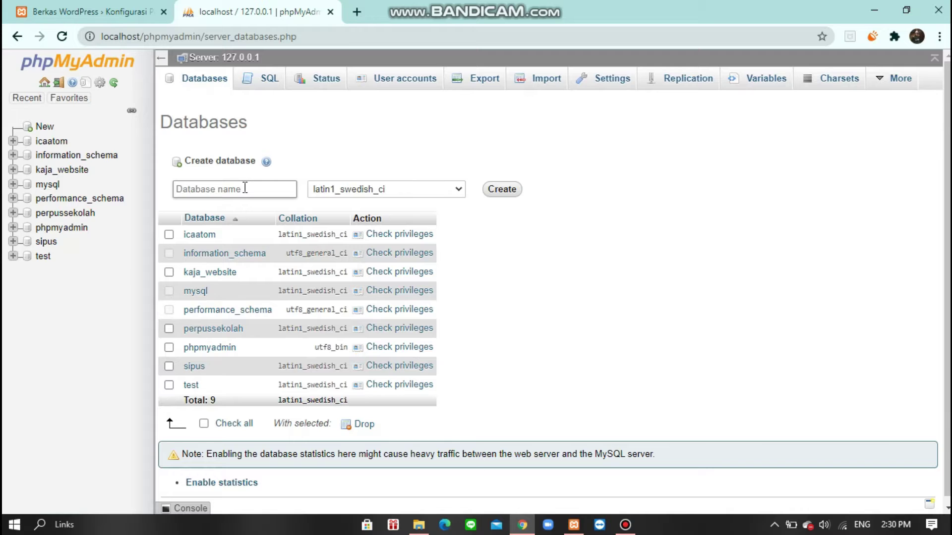
{"action": "left_click", "coordinate": [245, 188]}
{"action": "type", "text": "travelkuy"}
{"action": "left_click", "coordinate": [514, 190]}
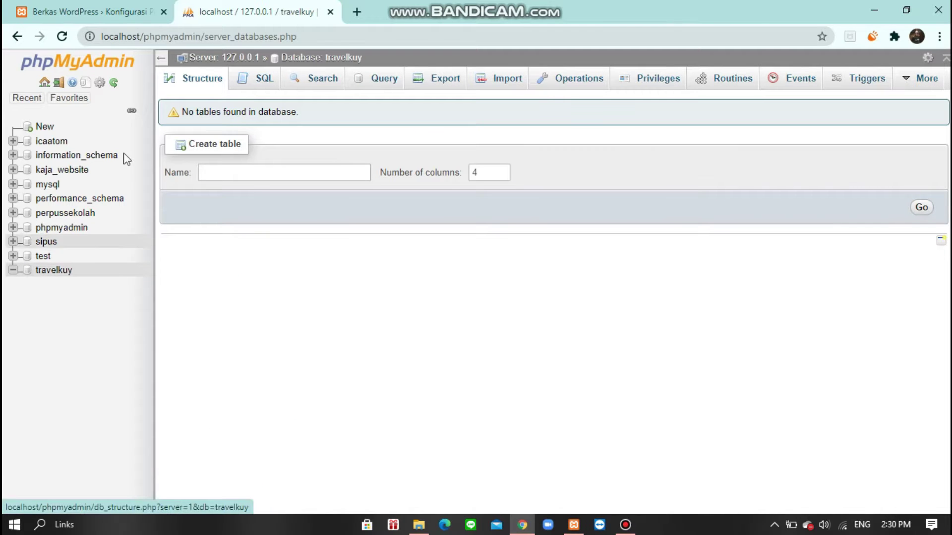
- Enter database travelkuy, user root with an empty password, submit, and run the installation
{"action": "left_click", "coordinate": [140, 15]}
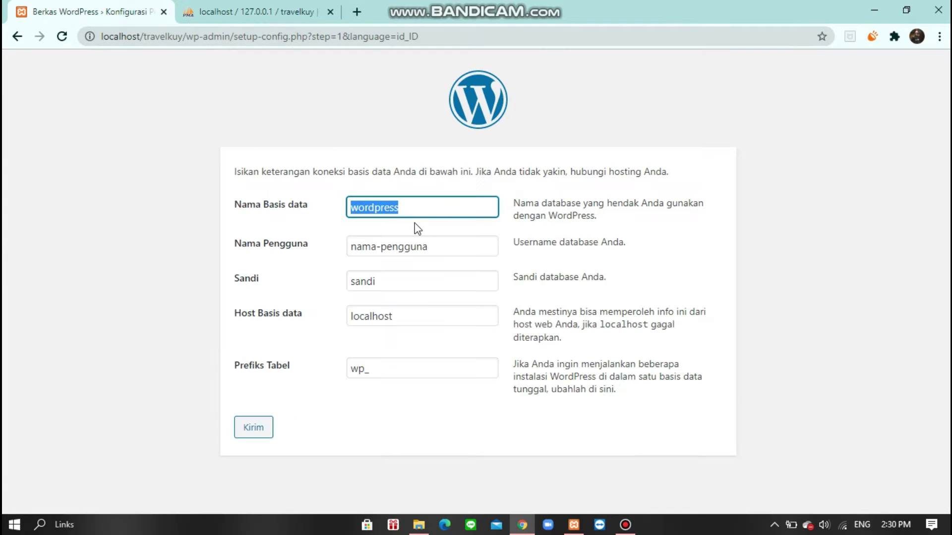
{"action": "type", "text": "travelkuy"}
{"action": "key", "text": "Tab"}
{"action": "type", "text": "root"}
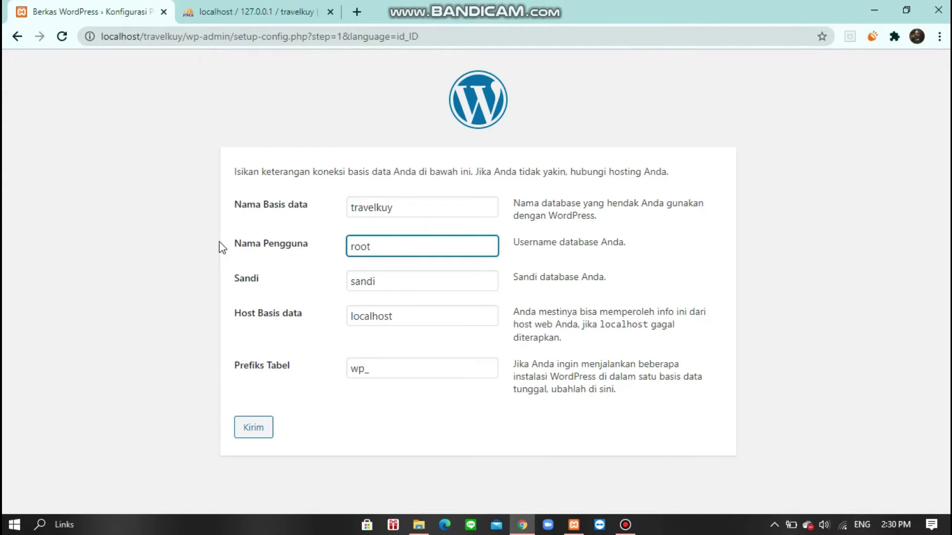
{"action": "key", "text": "Tab"}
{"action": "key", "text": "BackSpace"}
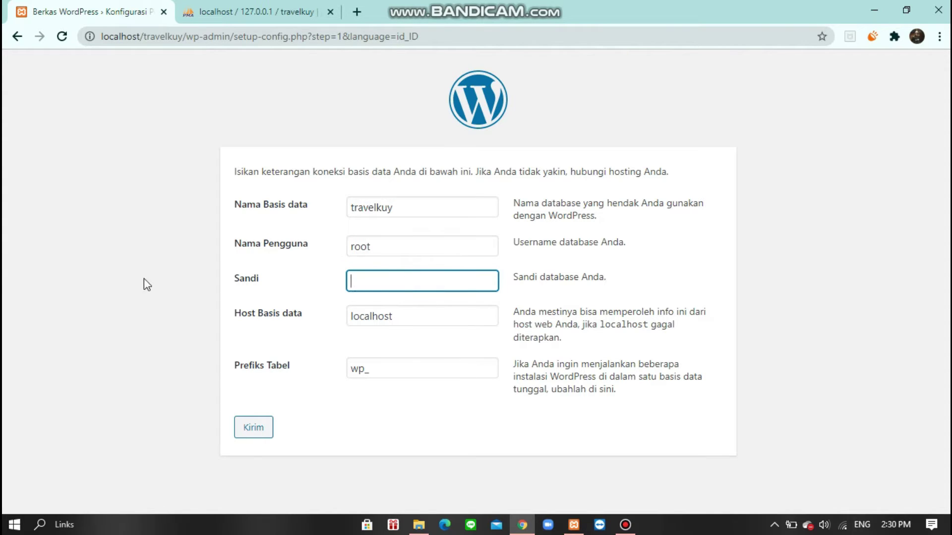
{"action": "left_click", "coordinate": [425, 315]}
{"action": "left_click", "coordinate": [431, 367]}
{"action": "left_click", "coordinate": [262, 427]}
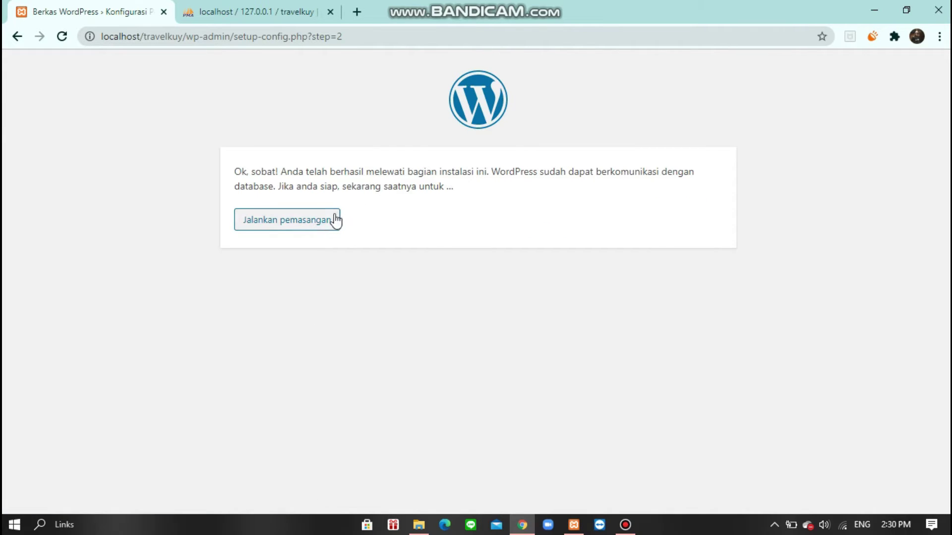
{"action": "left_click", "coordinate": [321, 224]}
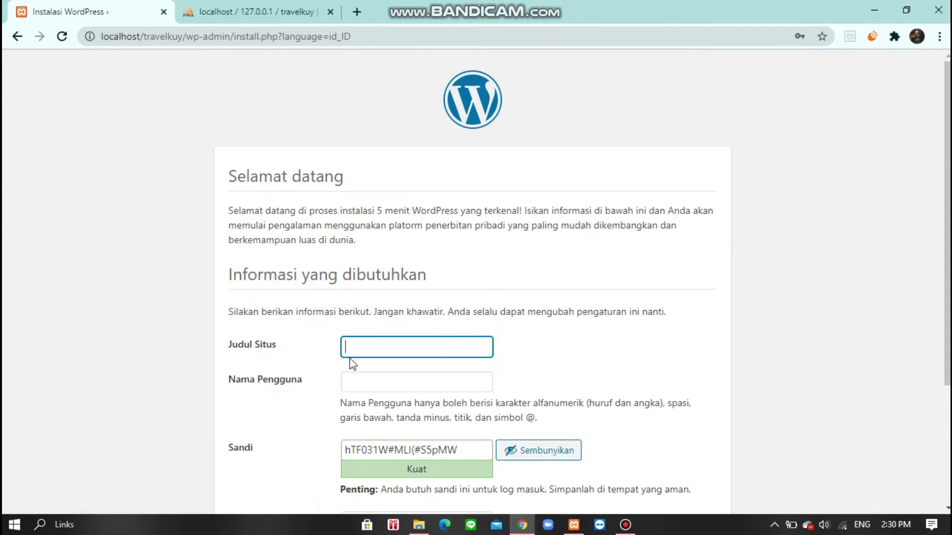
- Fill in the admin username, a new password and the saved e-mail, then install WordPress
{"action": "scroll", "coordinate": [358, 359], "scroll_direction": "down", "scroll_amount": 3}
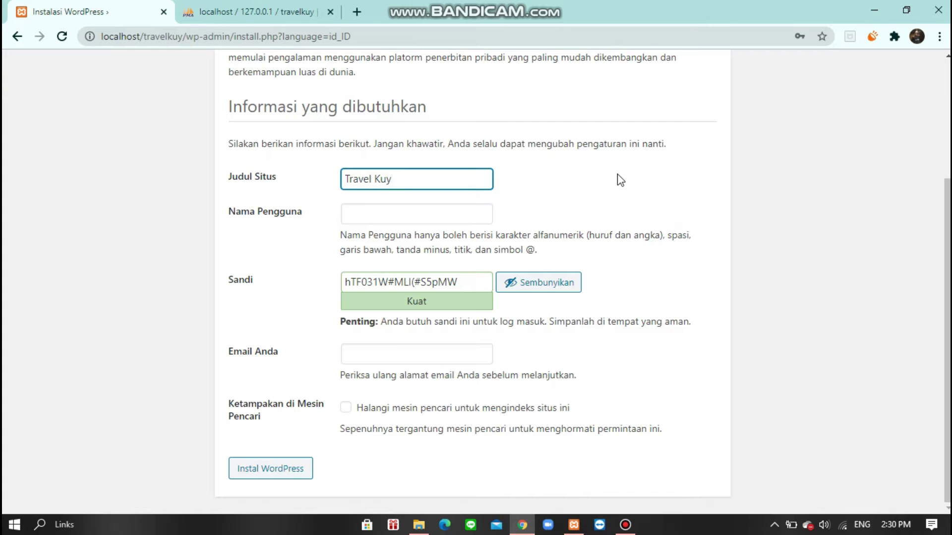
{"action": "left_click", "coordinate": [475, 210]}
{"action": "type", "text": "kuy admin"}
{"action": "left_click_drag", "start_coordinate": [456, 280], "coordinate": [287, 306]}
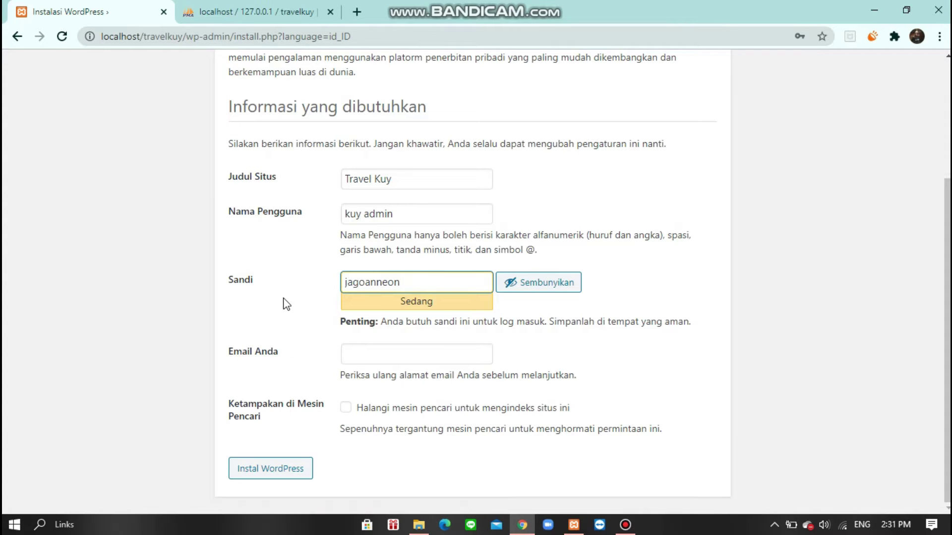
{"action": "left_click", "coordinate": [353, 348]}
{"action": "left_click", "coordinate": [388, 392]}
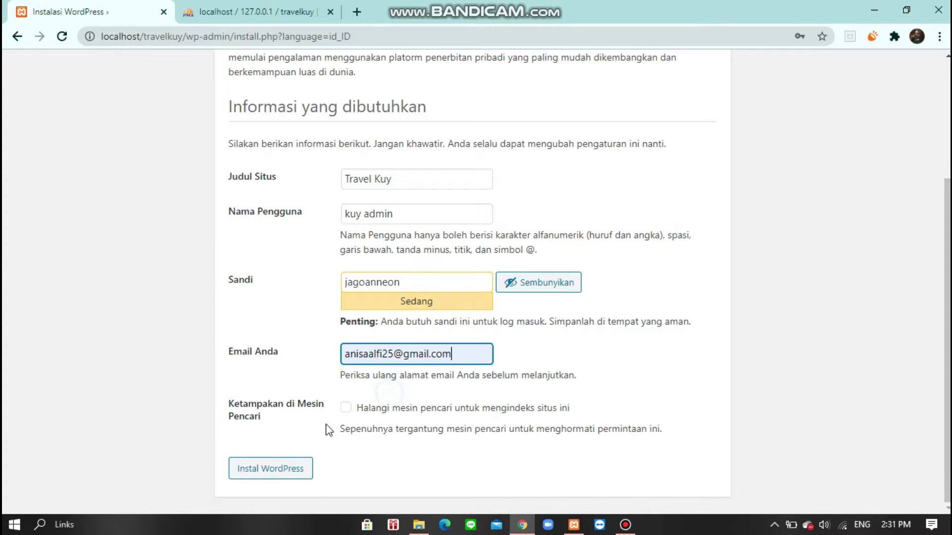
{"action": "left_click", "coordinate": [257, 470]}
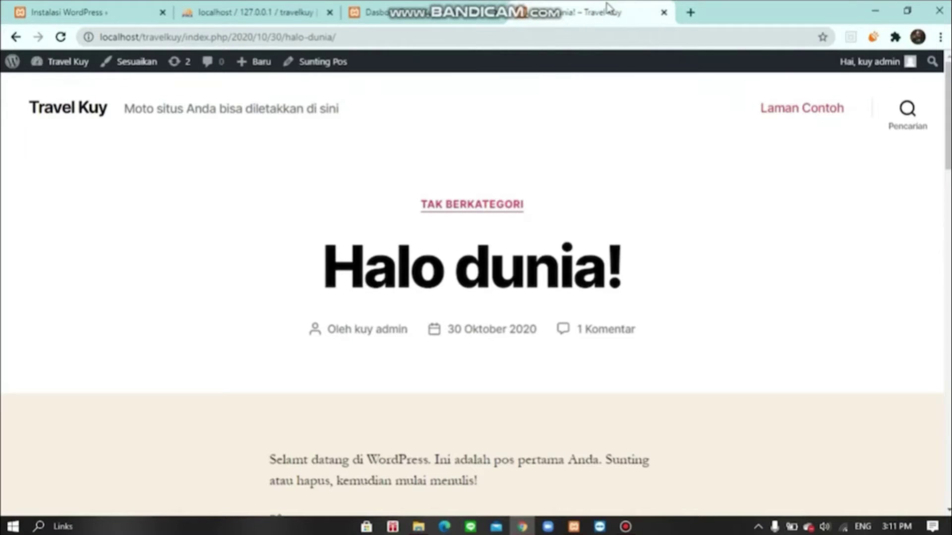
- Open the Travel Kuy homepage in a new tab
{"action": "left_click", "coordinate": [199, 36]}
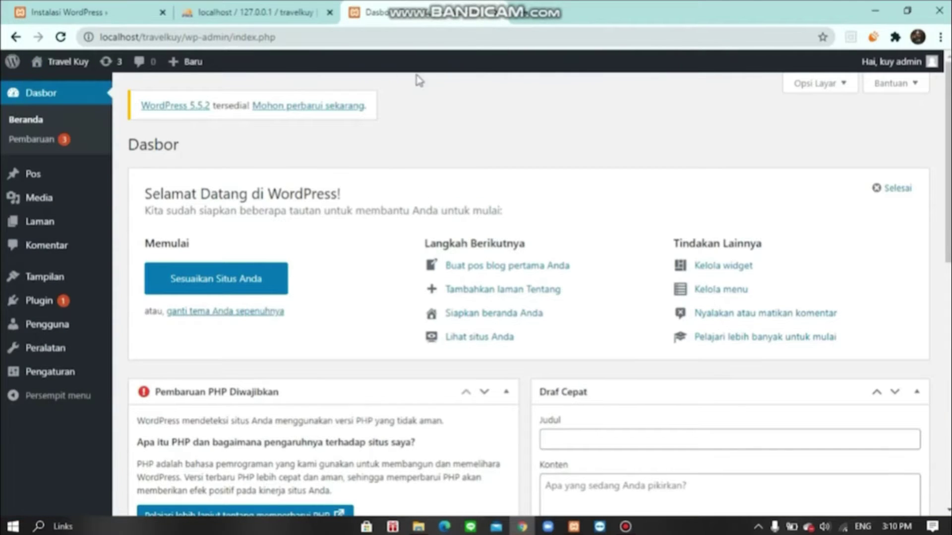
{"action": "right_click", "coordinate": [55, 62]}
{"action": "left_click", "coordinate": [70, 75]}
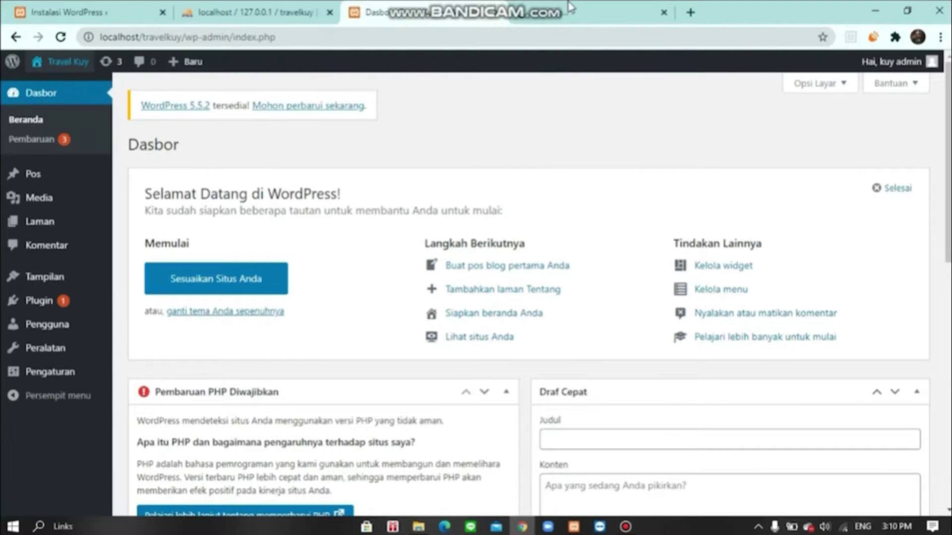
{"action": "left_click", "coordinate": [585, 12]}
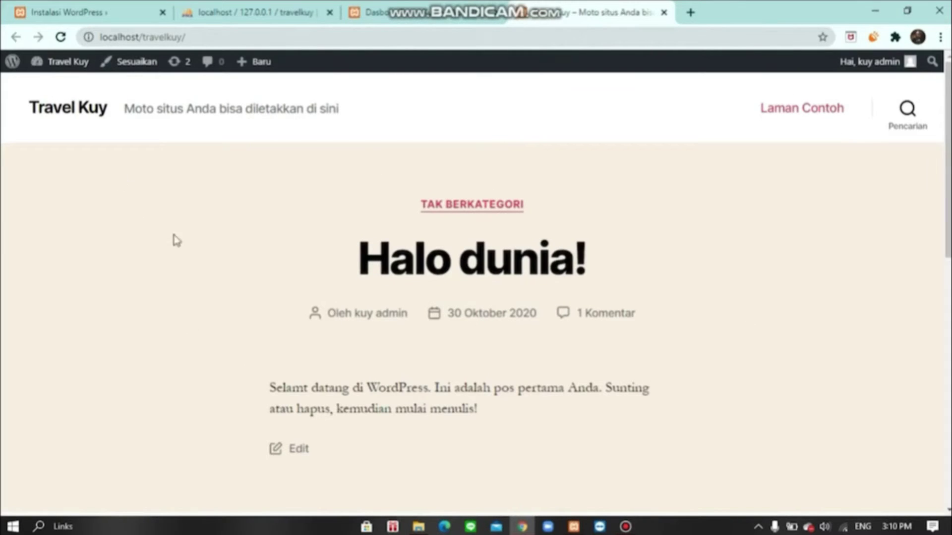
- Open the Halo dunia! post and scroll through its comments and comment form
{"action": "left_click", "coordinate": [475, 263]}
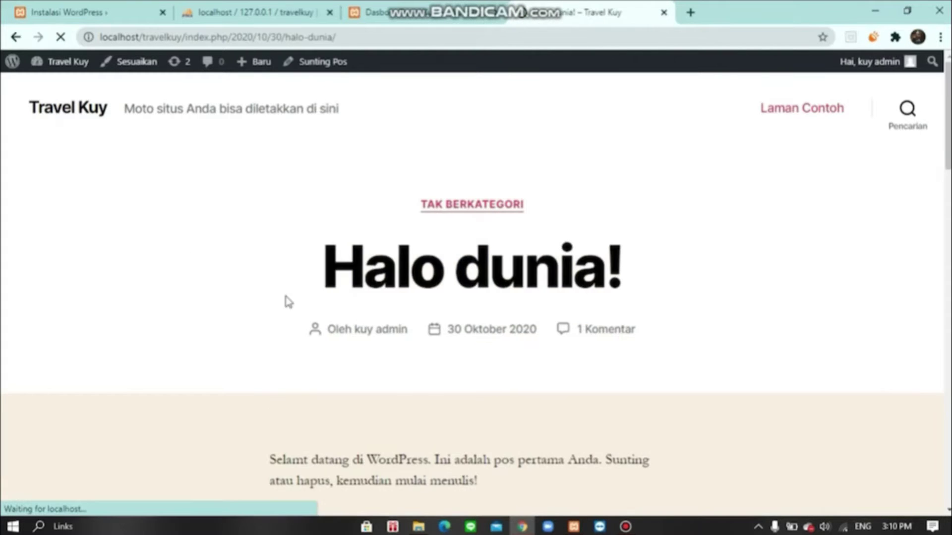
{"action": "scroll", "coordinate": [421, 342], "scroll_direction": "down", "scroll_amount": 6}
{"action": "scroll", "coordinate": [425, 357], "scroll_direction": "down", "scroll_amount": 8}
{"action": "scroll", "coordinate": [222, 385], "scroll_direction": "up", "scroll_amount": 5}
{"action": "scroll", "coordinate": [176, 376], "scroll_direction": "down", "scroll_amount": 5}
{"action": "scroll", "coordinate": [322, 363], "scroll_direction": "down", "scroll_amount": 4}
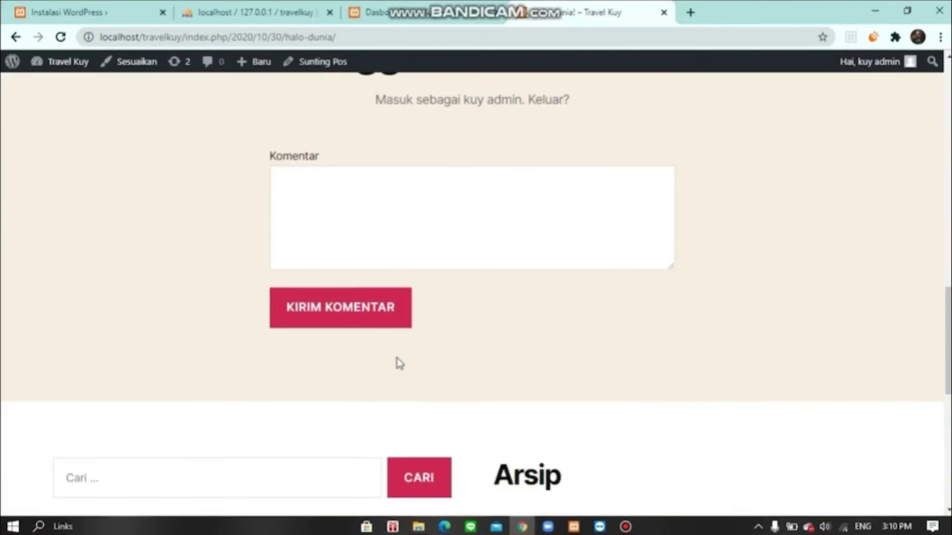
{"action": "scroll", "coordinate": [543, 270], "scroll_direction": "up", "scroll_amount": 4}
{"action": "scroll", "coordinate": [542, 270], "scroll_direction": "up", "scroll_amount": 15}
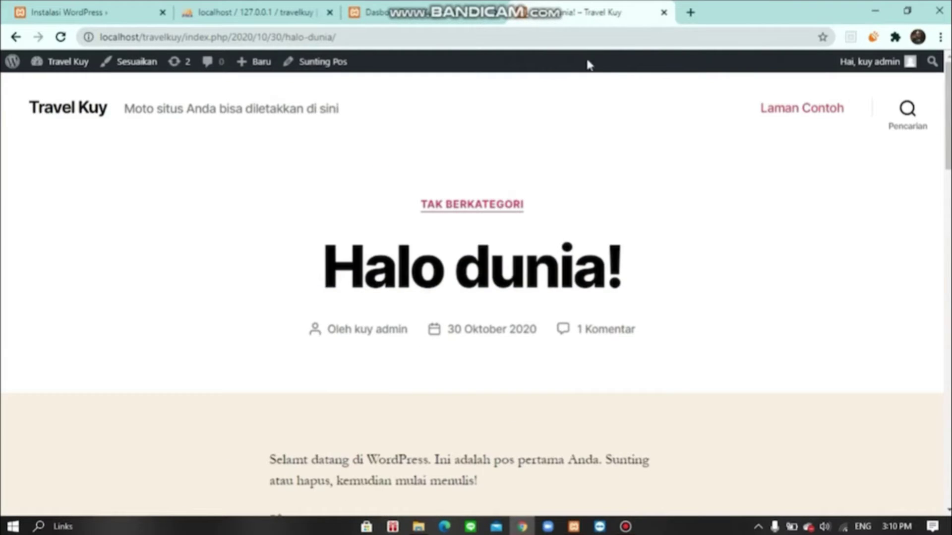
{"action": "left_click", "coordinate": [417, 15]}
{"action": "left_click", "coordinate": [595, 6]}
{"action": "left_click", "coordinate": [199, 36]}
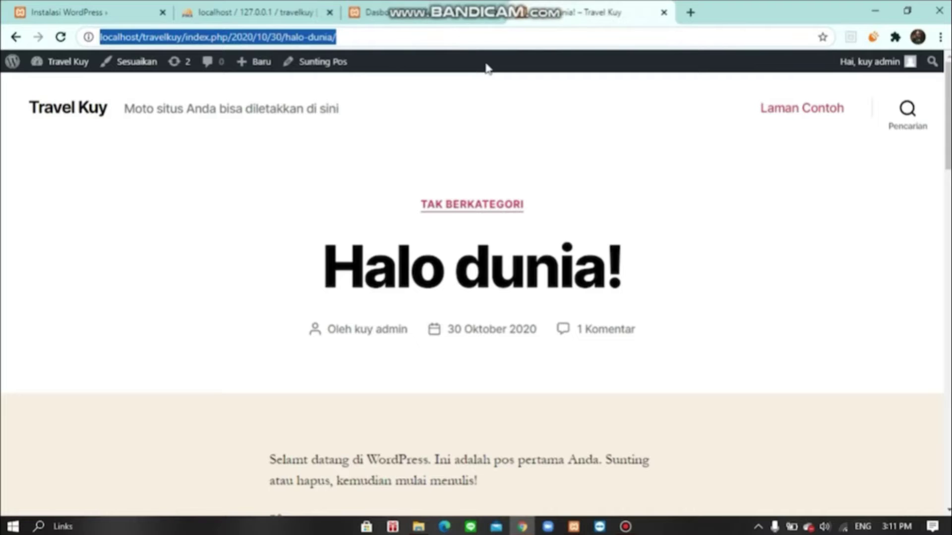
- Go from the dashboard through Settings > Reading to the Permalink settings
{"action": "left_click", "coordinate": [416, 21]}
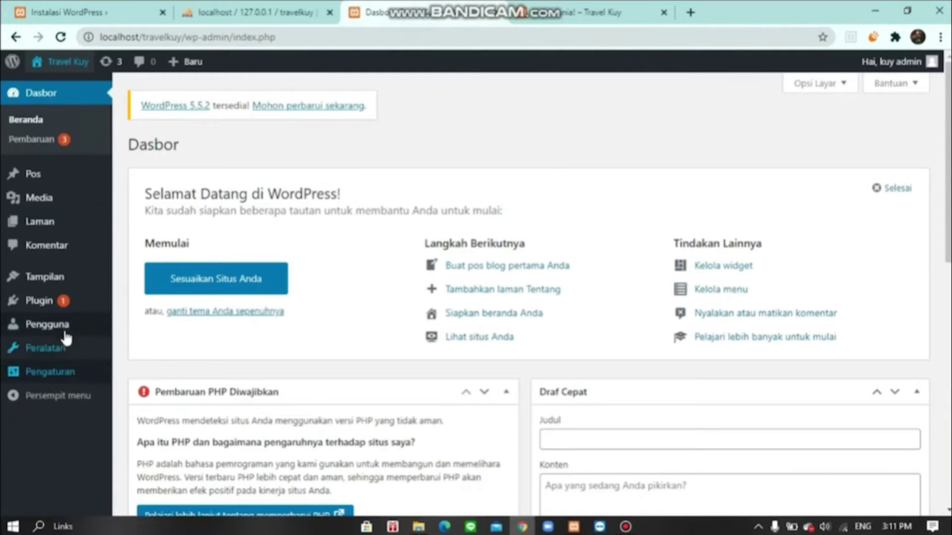
{"action": "mouse_move", "coordinate": [71, 333]}
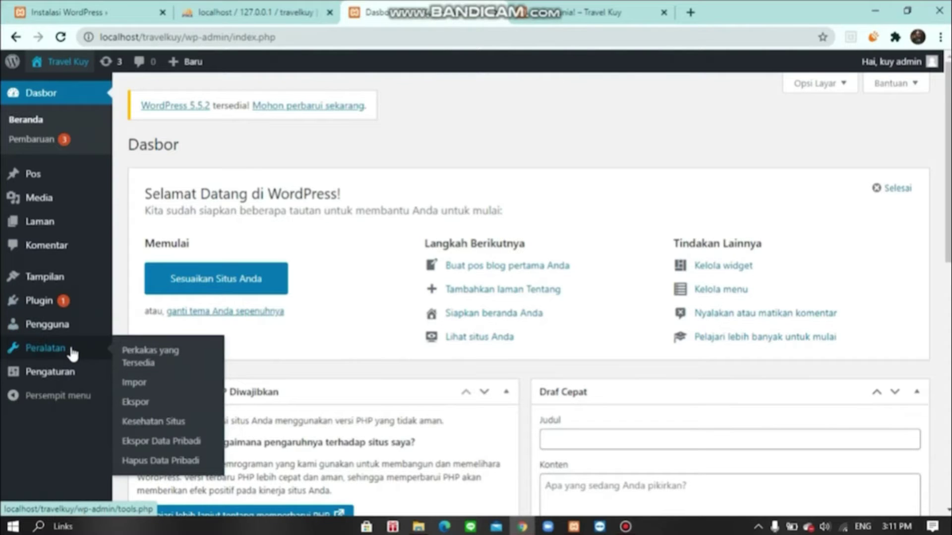
{"action": "mouse_move", "coordinate": [82, 372]}
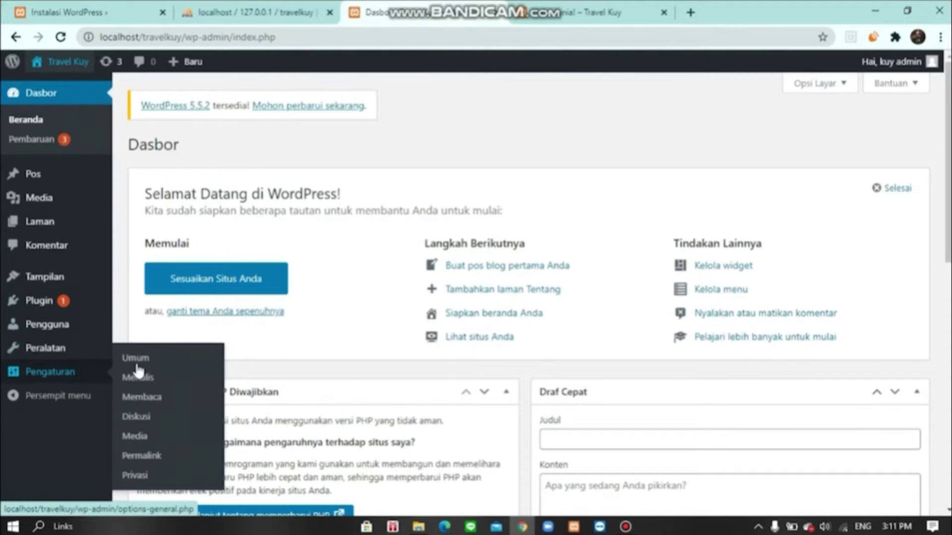
{"action": "left_click", "coordinate": [149, 379]}
{"action": "left_click", "coordinate": [158, 399]}
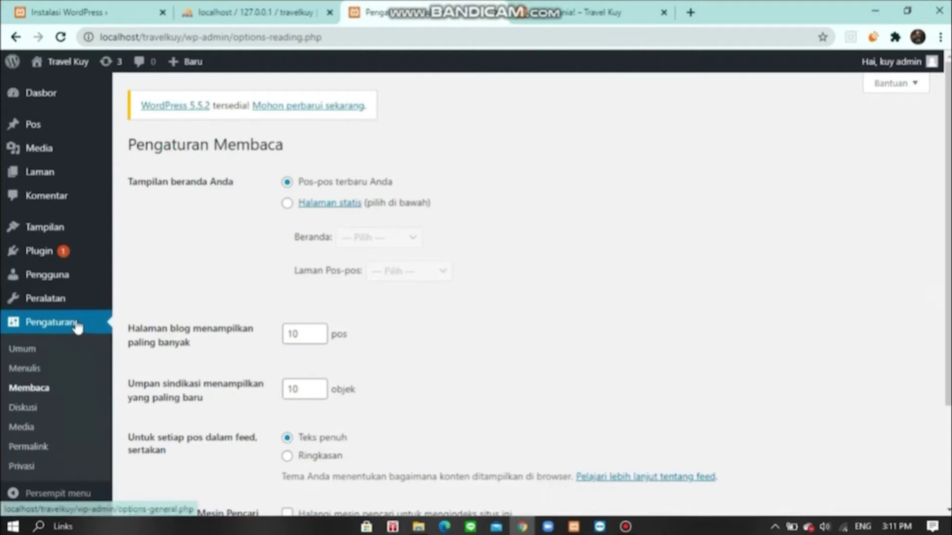
{"action": "left_click", "coordinate": [27, 450]}
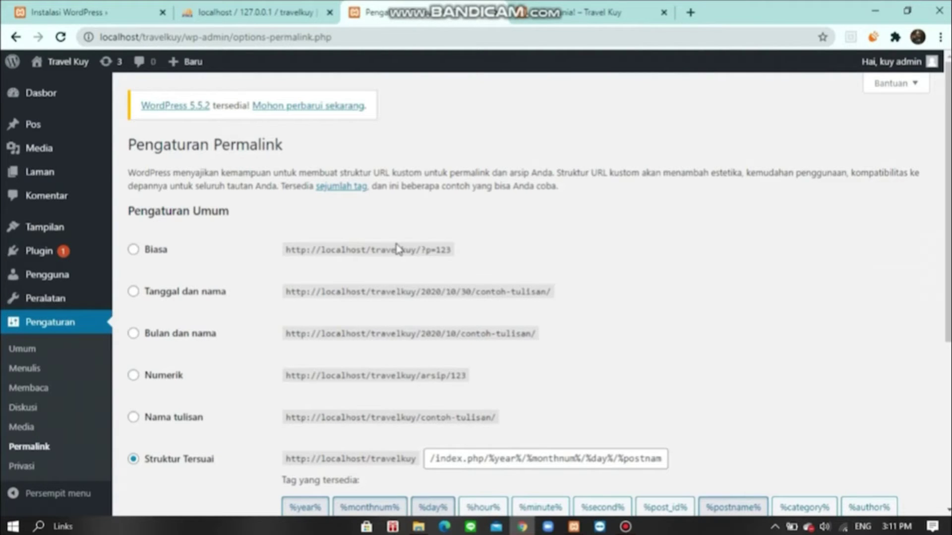
- Choose the Nama tulisan (/%postname%/) structure and save the changes
{"action": "scroll", "coordinate": [347, 436], "scroll_direction": "down", "scroll_amount": 4}
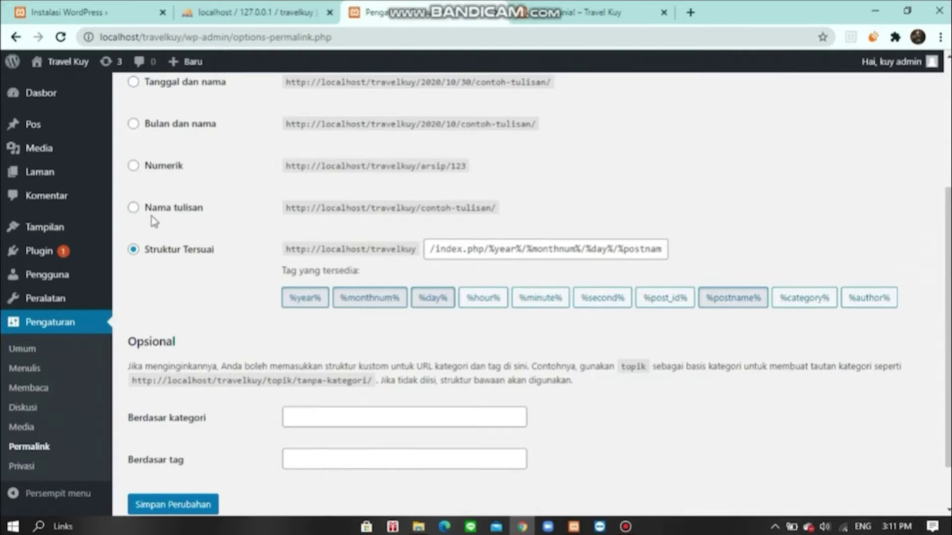
{"action": "left_click", "coordinate": [134, 208]}
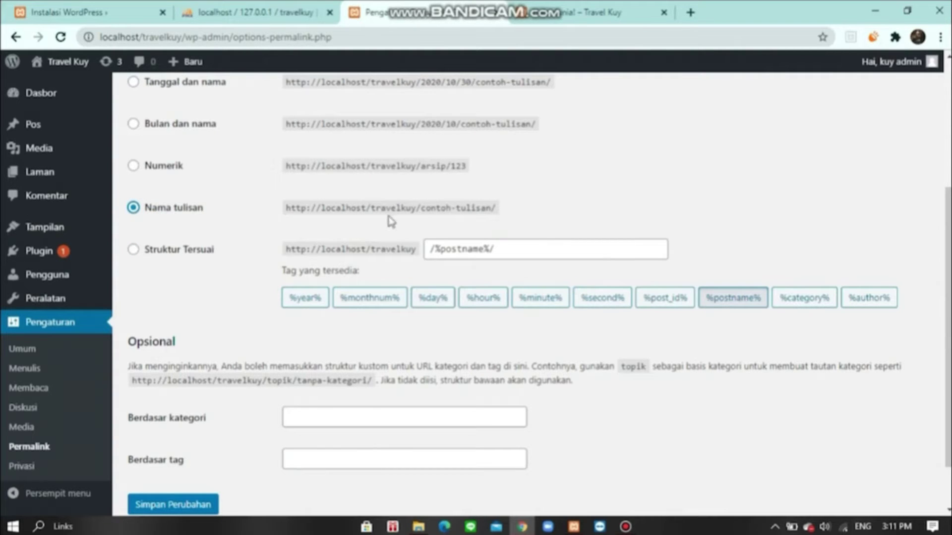
{"action": "scroll", "coordinate": [391, 233], "scroll_direction": "down", "scroll_amount": 2}
{"action": "left_click", "coordinate": [189, 445]}
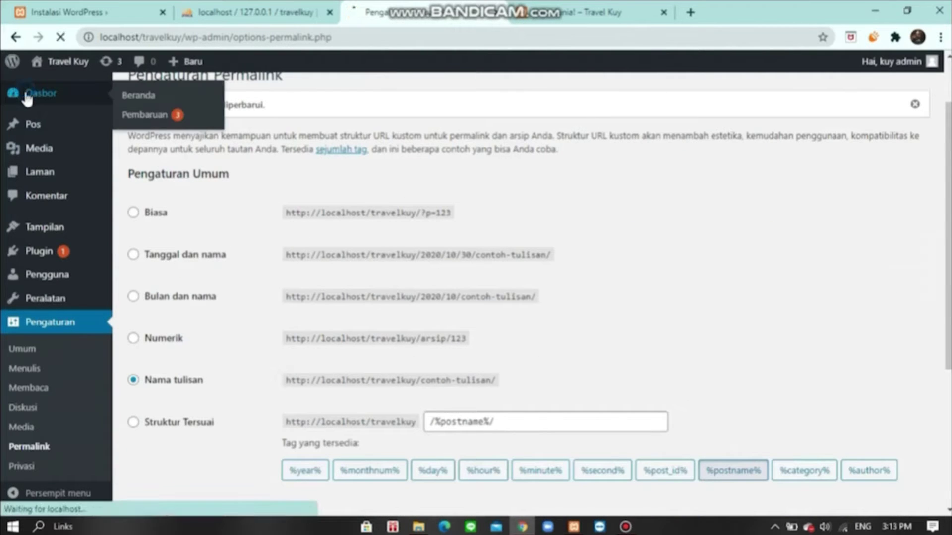
- Create a new page from the dashboard and dismiss the block editor welcome tour
{"action": "left_click", "coordinate": [26, 94]}
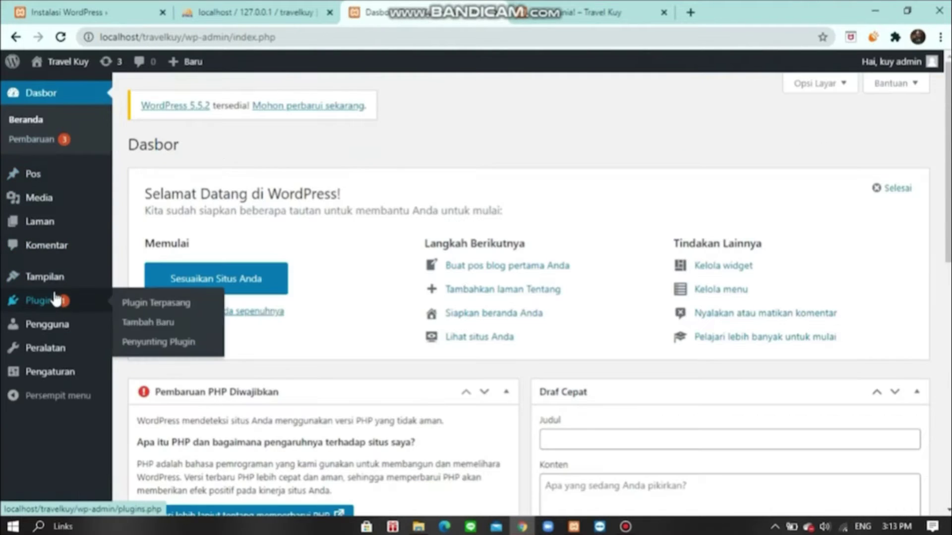
{"action": "mouse_move", "coordinate": [49, 228]}
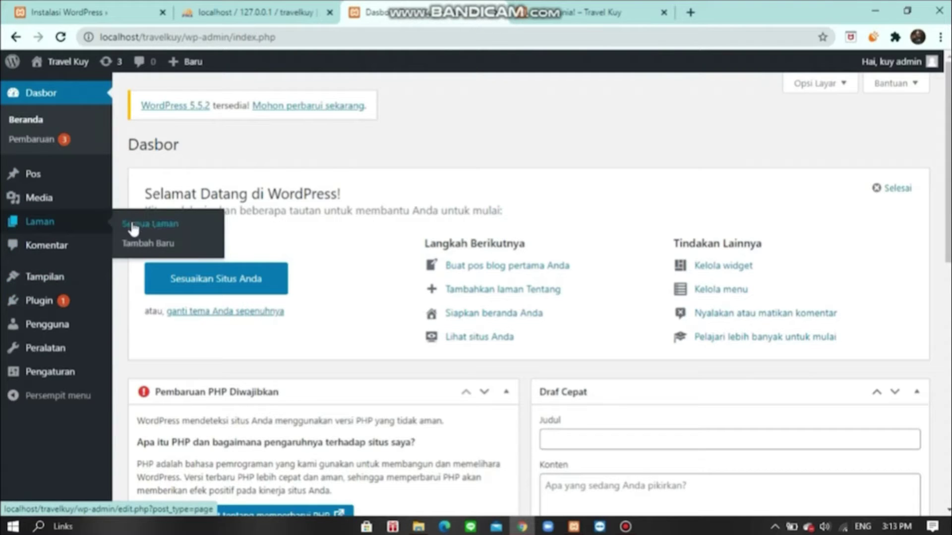
{"action": "left_click", "coordinate": [147, 246]}
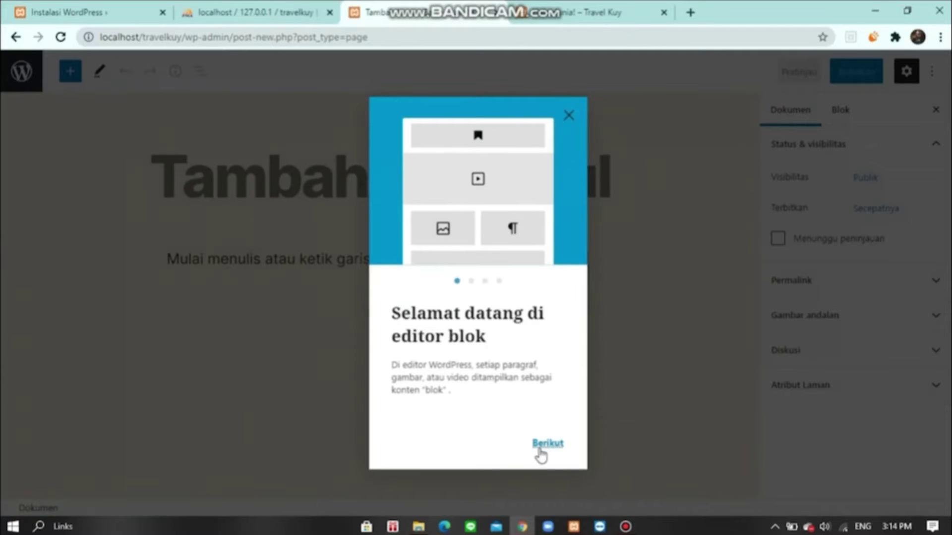
{"action": "key", "text": "Escape"}
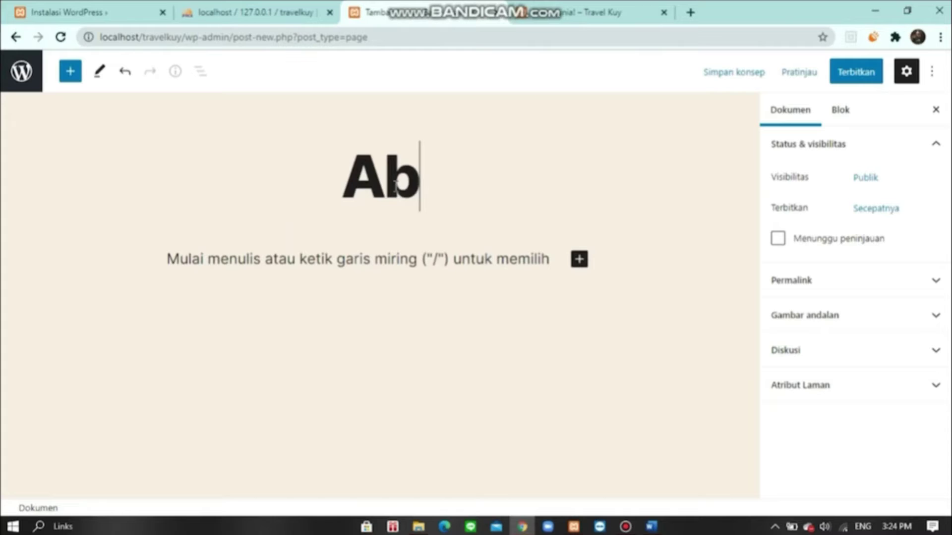
- Title the new page 'About Us' and place the cursor in its first paragraph
{"action": "type", "text": "pi"}
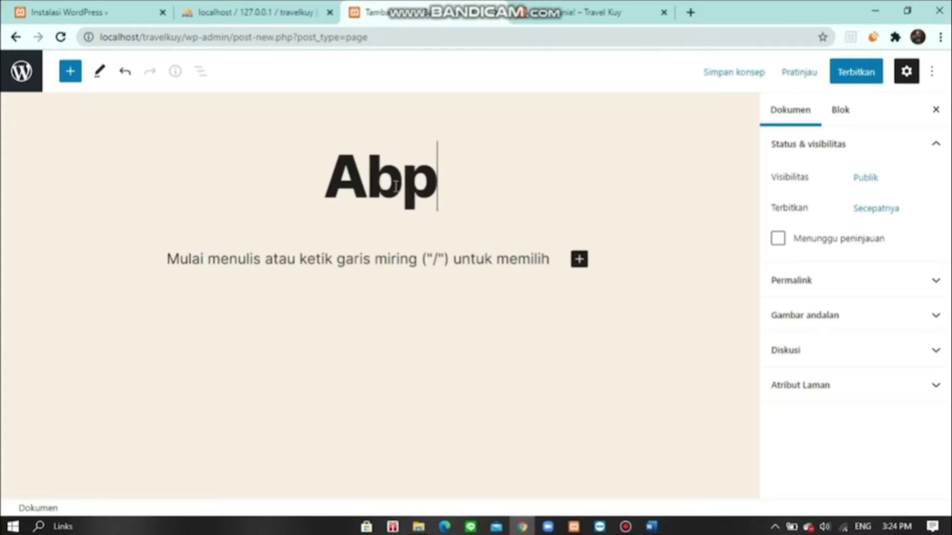
{"action": "key", "text": "BackSpace"}
{"action": "key", "text": "BackSpace"}
{"action": "type", "text": "o"}
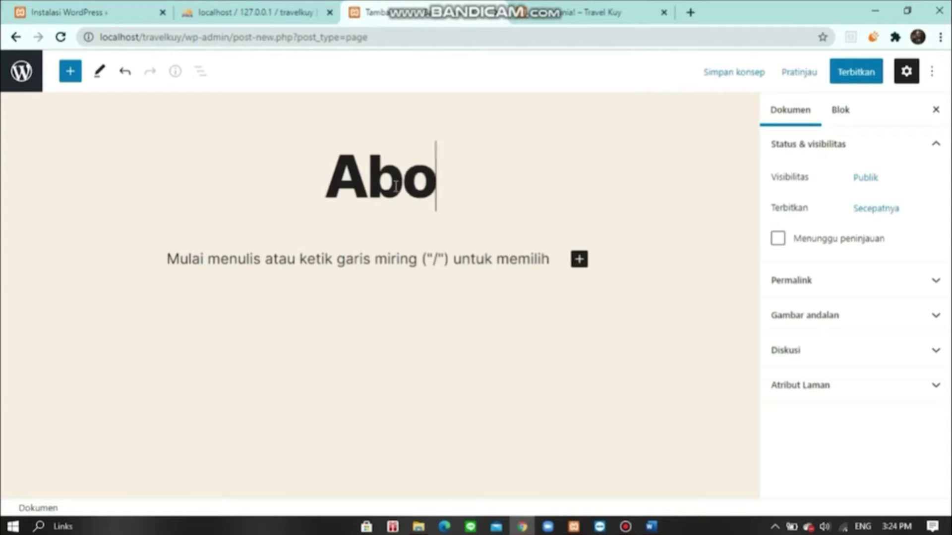
{"action": "type", "text": "ut U"}
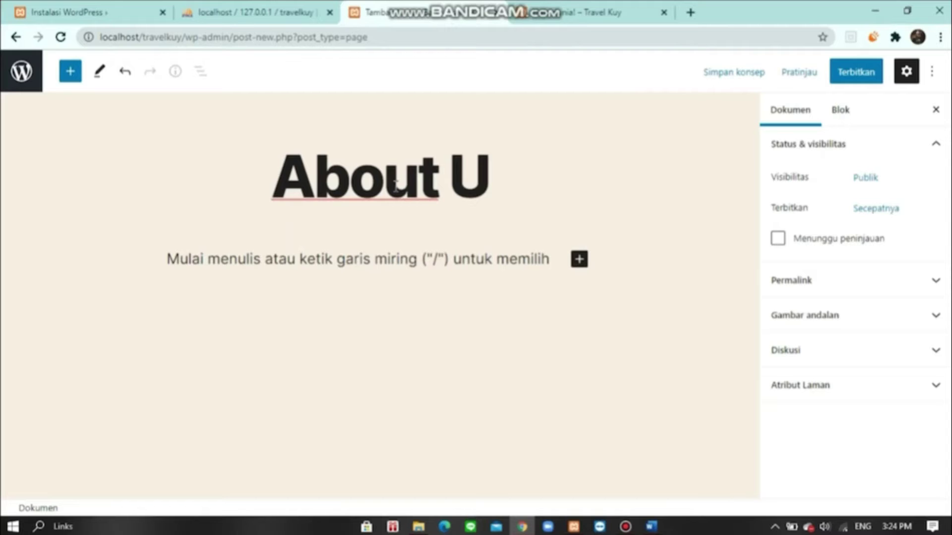
{"action": "type", "text": "s"}
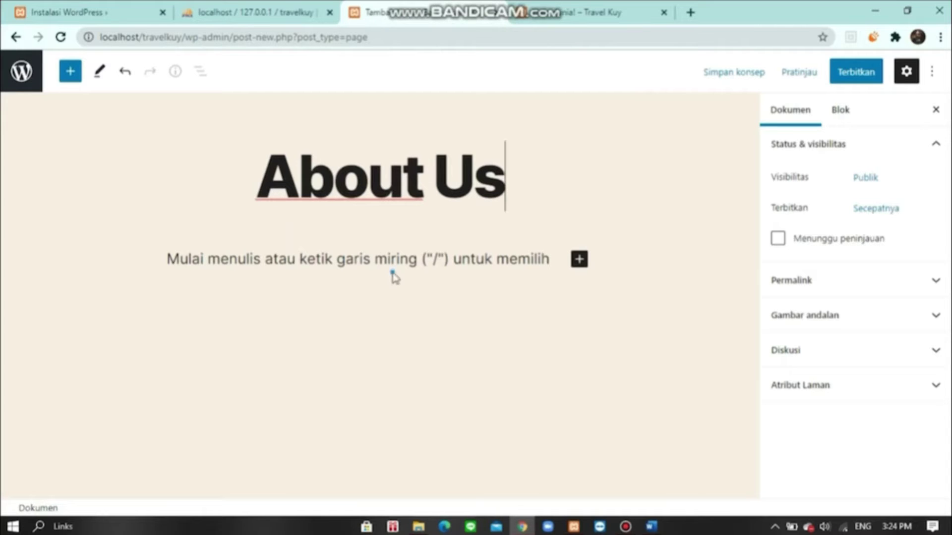
{"action": "left_click", "coordinate": [391, 261]}
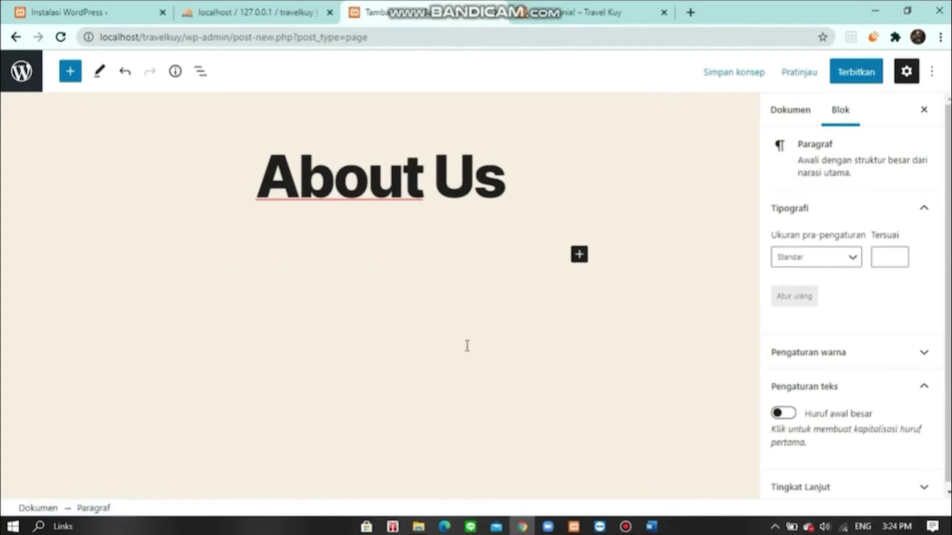
- Select the paragraph in the About Us Word document, then go back to the WordPress editor
{"action": "left_click", "coordinate": [652, 526]}
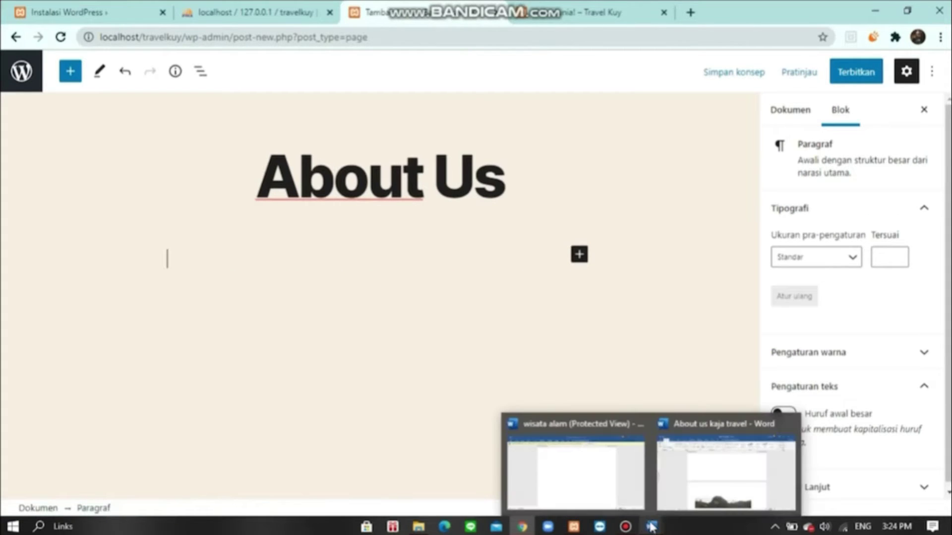
{"action": "left_click", "coordinate": [695, 487]}
{"action": "scroll", "coordinate": [662, 383], "scroll_direction": "down", "scroll_amount": 5}
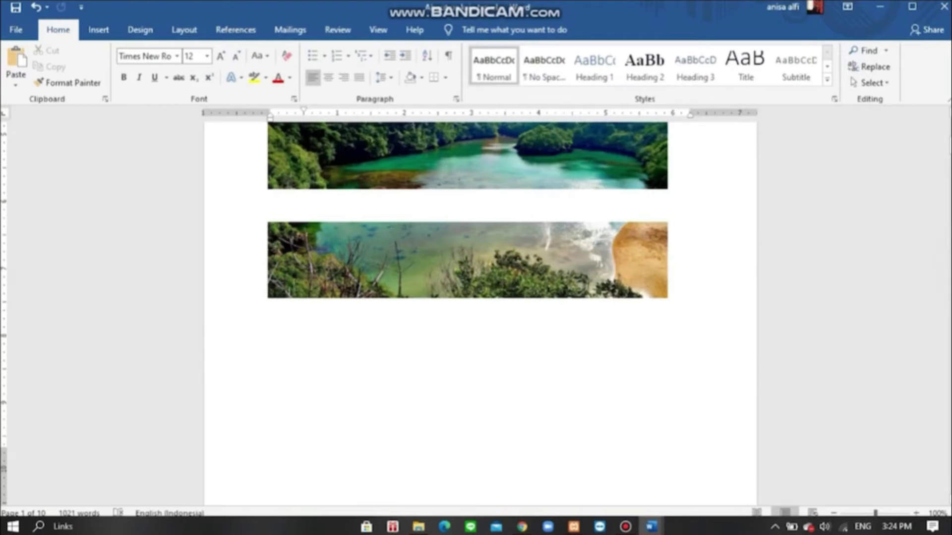
{"action": "scroll", "coordinate": [430, 217], "scroll_direction": "up", "scroll_amount": 5}
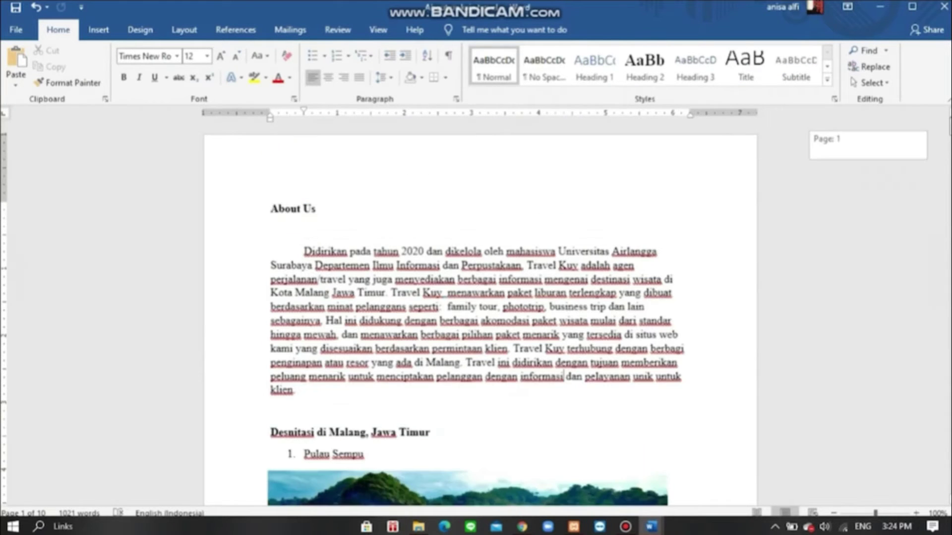
{"action": "left_click_drag", "start_coordinate": [309, 246], "coordinate": [304, 393]}
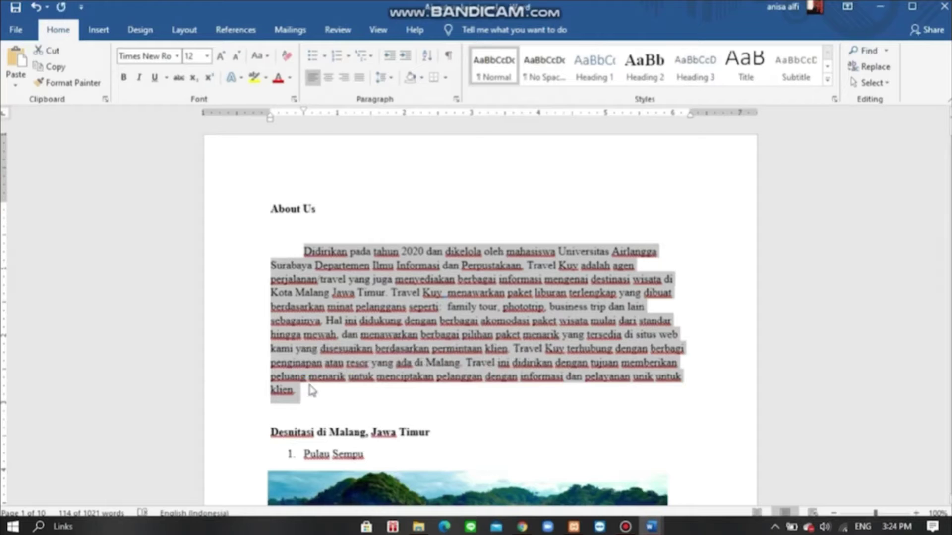
{"action": "left_click", "coordinate": [533, 531]}
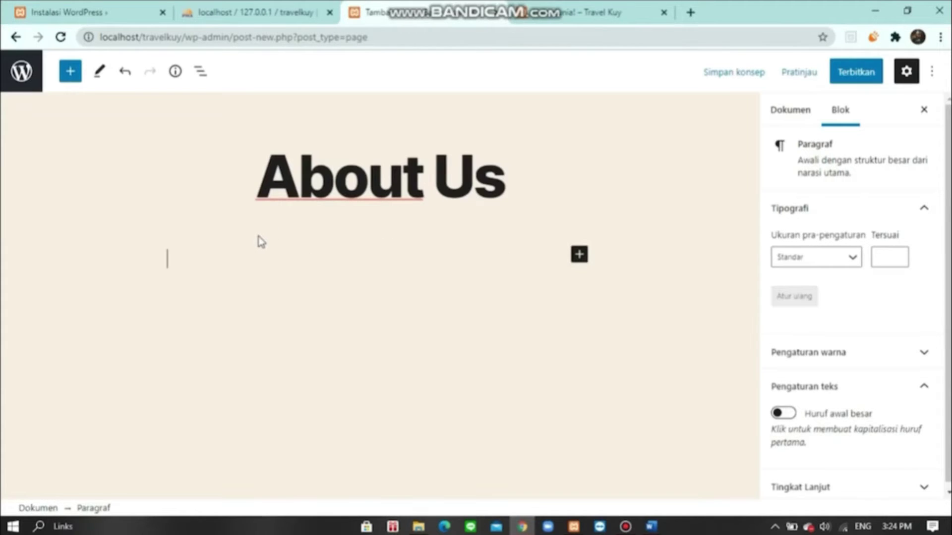
- Paste the Word paragraph into the About Us page body
{"action": "key", "text": "ctrl+v"}
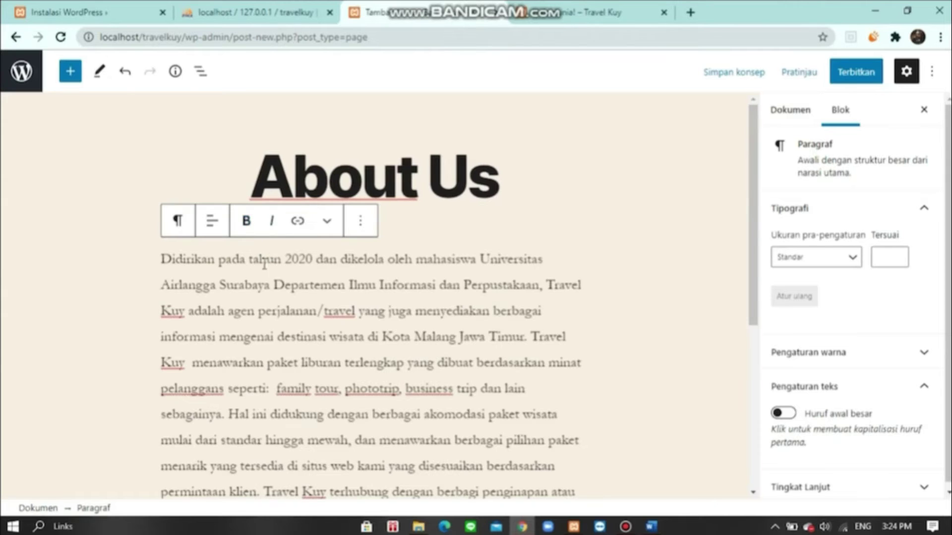
{"action": "scroll", "coordinate": [551, 311], "scroll_direction": "down", "scroll_amount": 7}
{"action": "scroll", "coordinate": [516, 315], "scroll_direction": "up", "scroll_amount": 7}
{"action": "scroll", "coordinate": [488, 306], "scroll_direction": "down", "scroll_amount": 3}
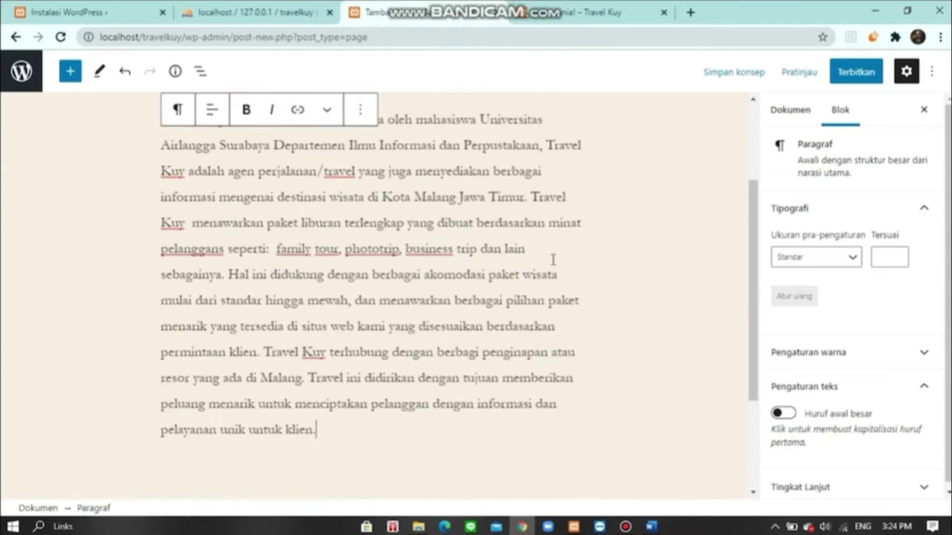
- Publish the About Us page and return to the admin pages list
{"action": "left_click", "coordinate": [865, 78]}
{"action": "left_click", "coordinate": [836, 88]}
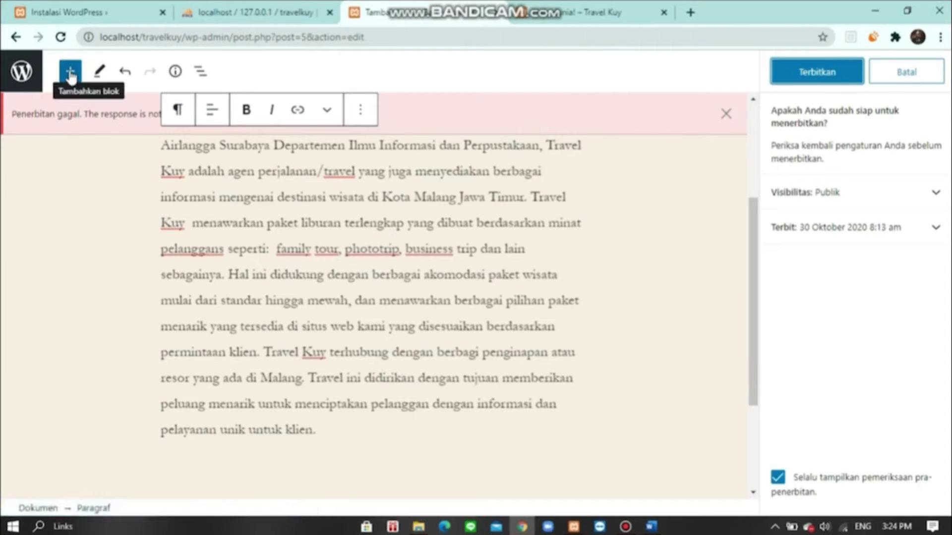
{"action": "scroll", "coordinate": [66, 177], "scroll_direction": "up", "scroll_amount": 5}
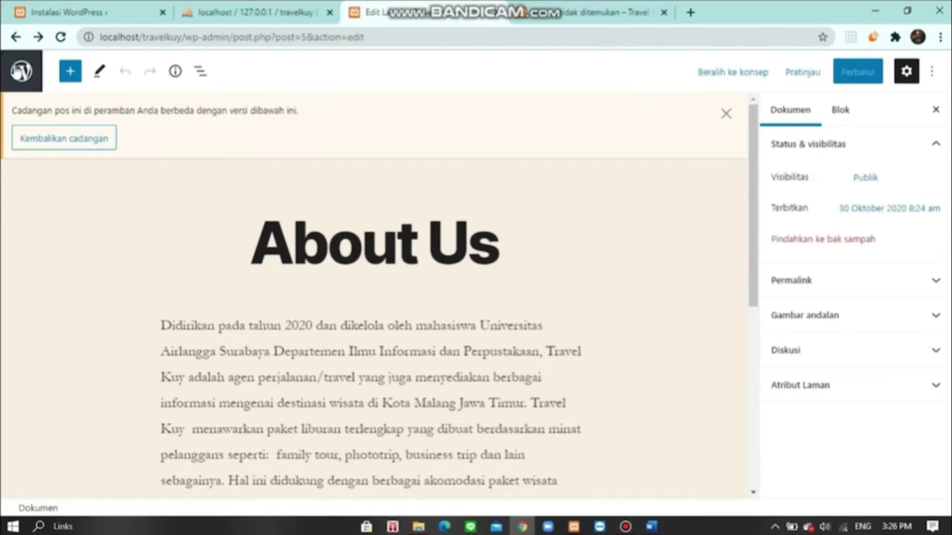
{"action": "left_click", "coordinate": [19, 71]}
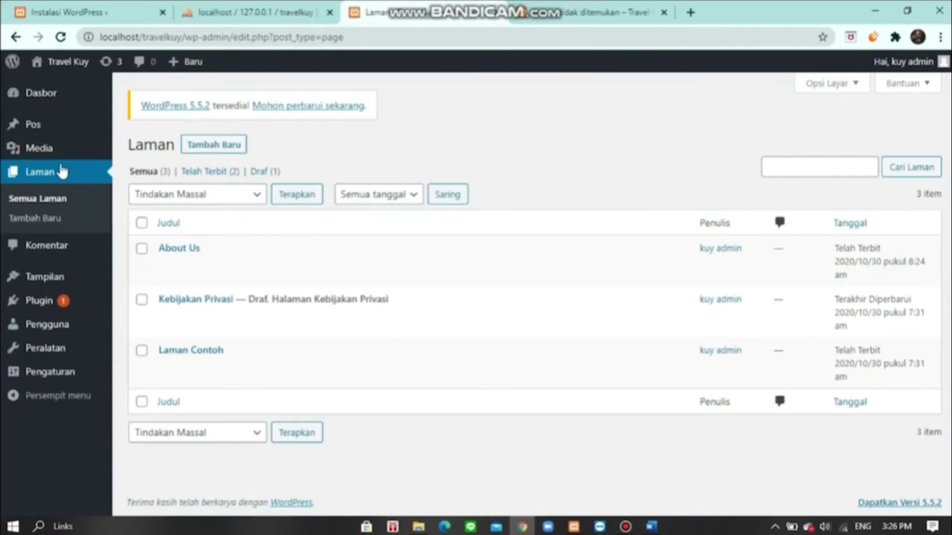
{"action": "mouse_move", "coordinate": [164, 251]}
- Create a page titled 'Destination', then select the destinations heading in the Word document
{"action": "left_click", "coordinate": [203, 147]}
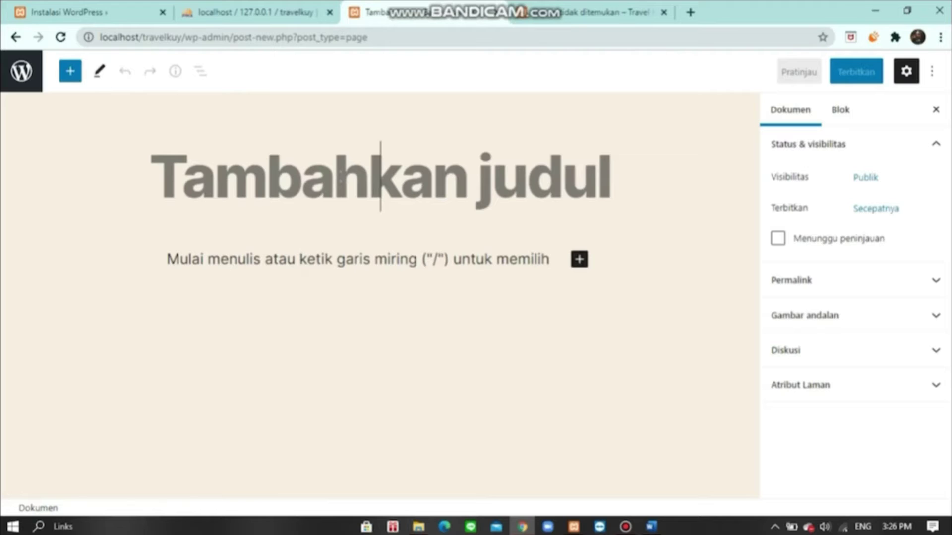
{"action": "type", "text": "De"}
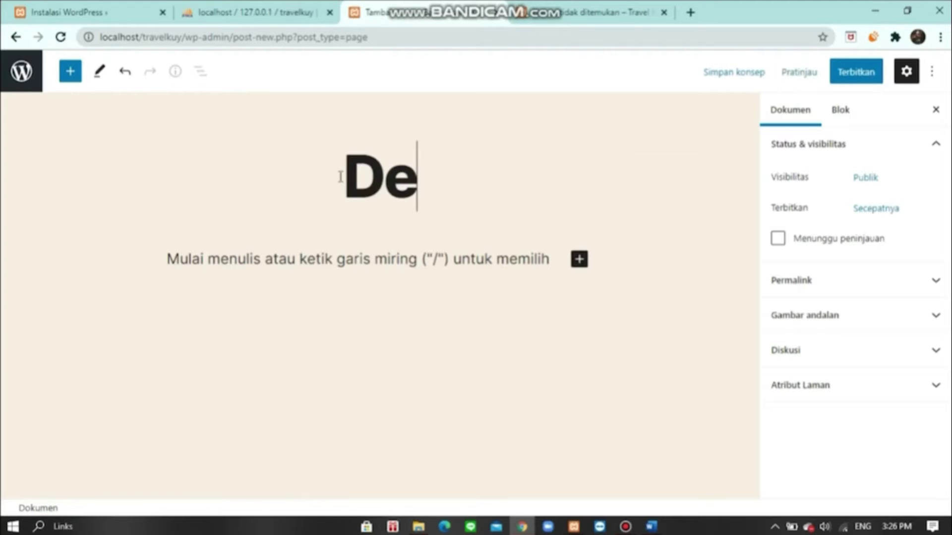
{"action": "type", "text": "stination"}
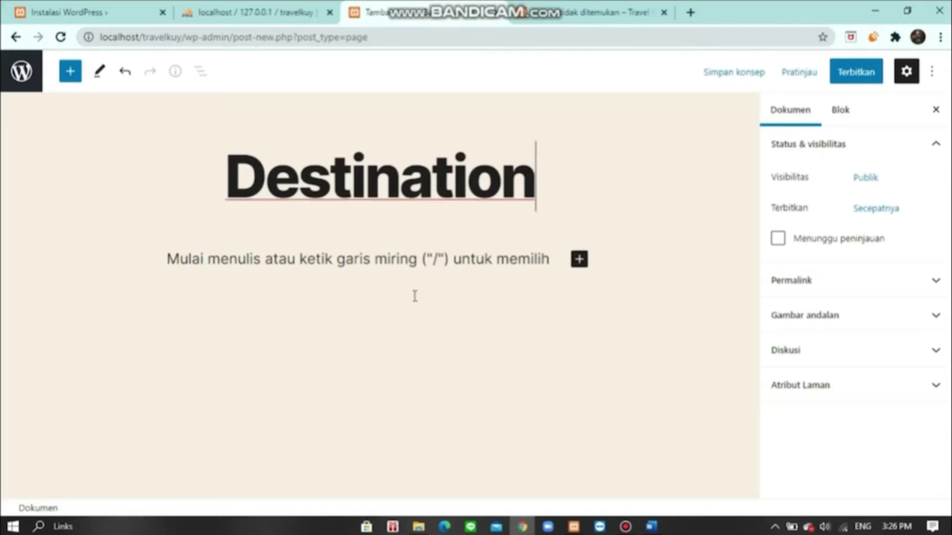
{"action": "left_click", "coordinate": [424, 270]}
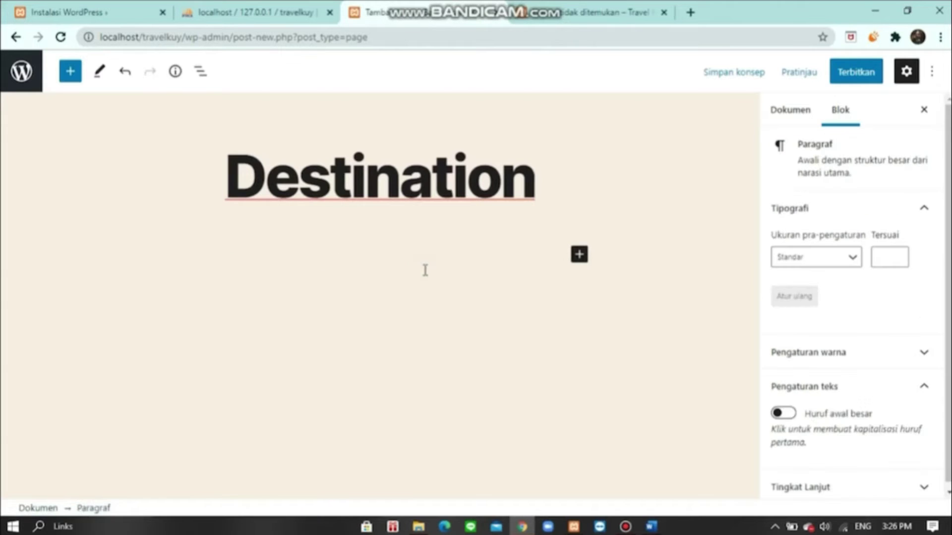
{"action": "key", "text": "alt+Tab"}
{"action": "left_click_drag", "start_coordinate": [269, 331], "coordinate": [399, 331]}
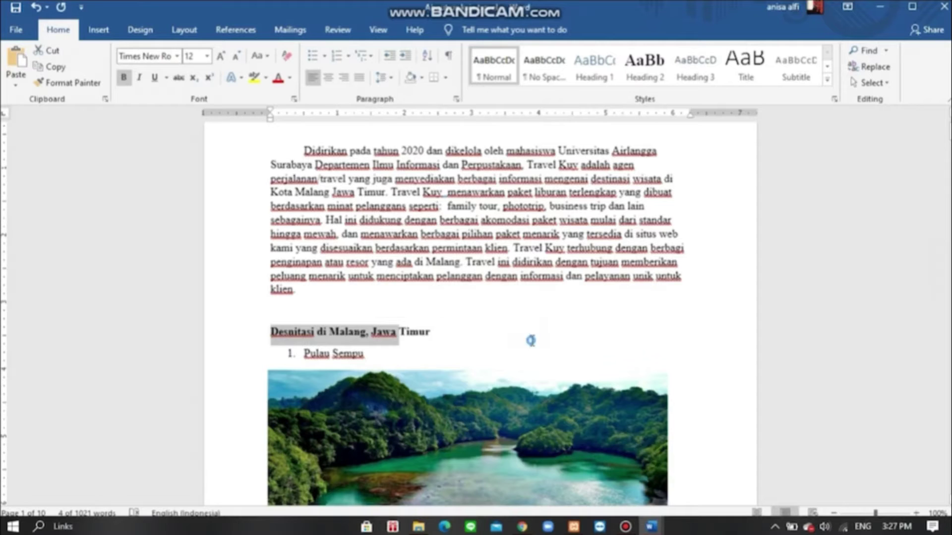
- In Word, select from the Pulau Sempu picture through the Malang Night Paradise paragraph
{"action": "left_click", "coordinate": [530, 340]}
{"action": "scroll", "coordinate": [518, 347], "scroll_direction": "down", "scroll_amount": 3}
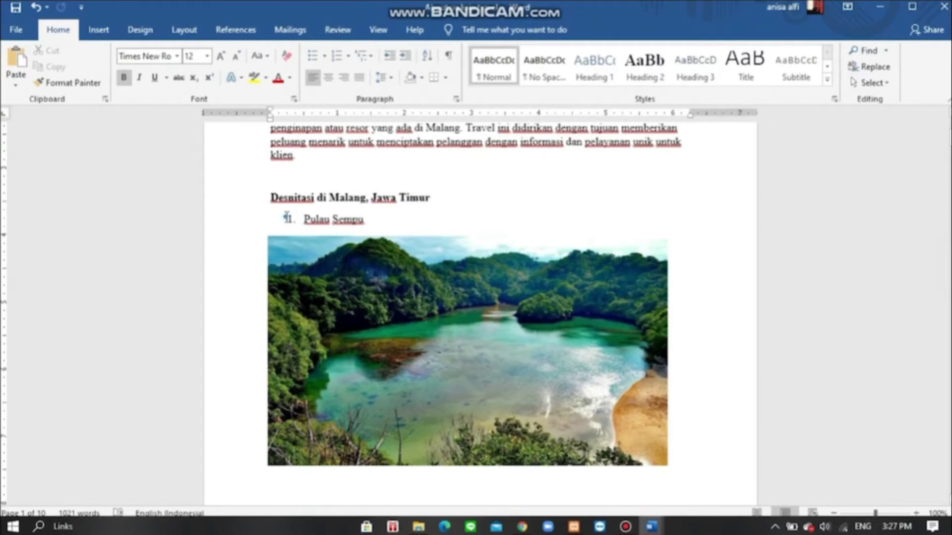
{"action": "left_click", "coordinate": [384, 246]}
{"action": "scroll", "coordinate": [531, 501], "scroll_direction": "down", "scroll_amount": 20}
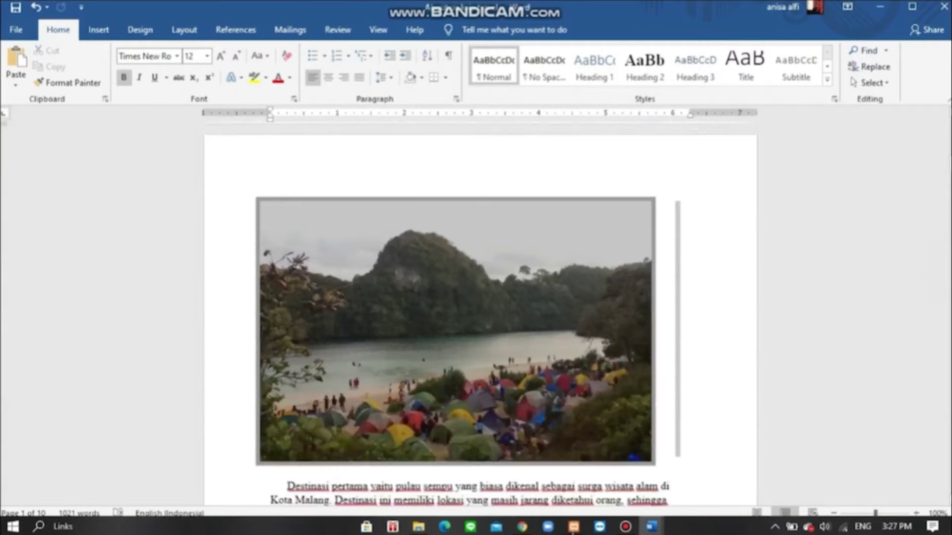
{"action": "scroll", "coordinate": [479, 312], "scroll_direction": "down", "scroll_amount": 20}
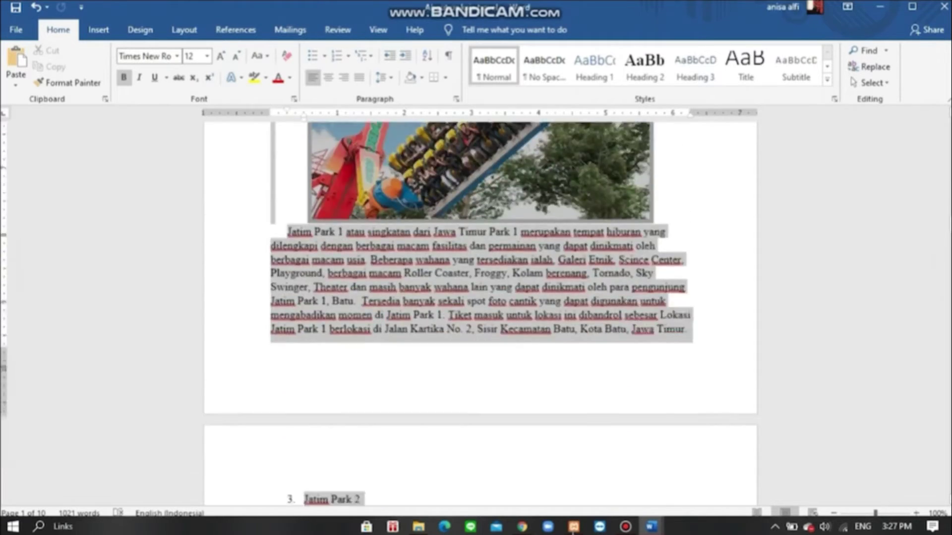
{"action": "scroll", "coordinate": [480, 313], "scroll_direction": "down", "scroll_amount": 20}
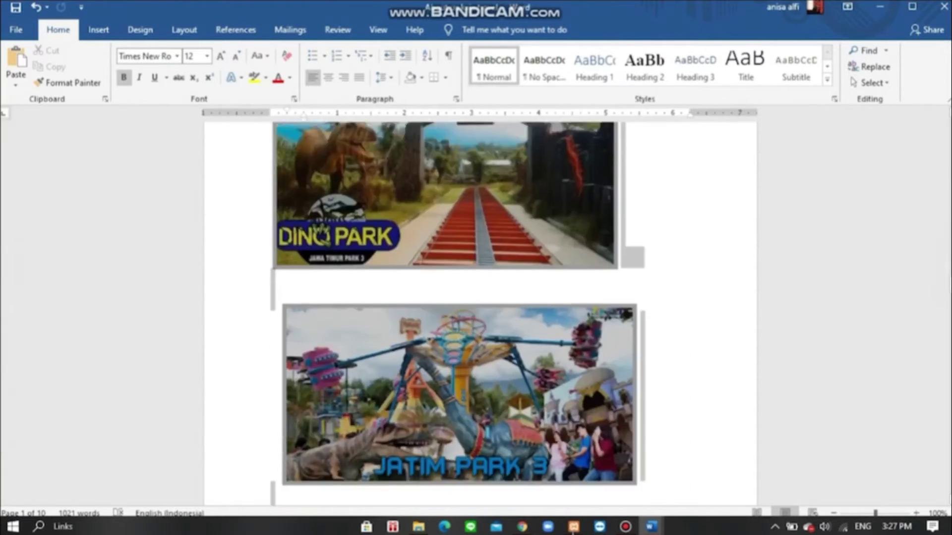
{"action": "scroll", "coordinate": [480, 312], "scroll_direction": "down", "scroll_amount": 20}
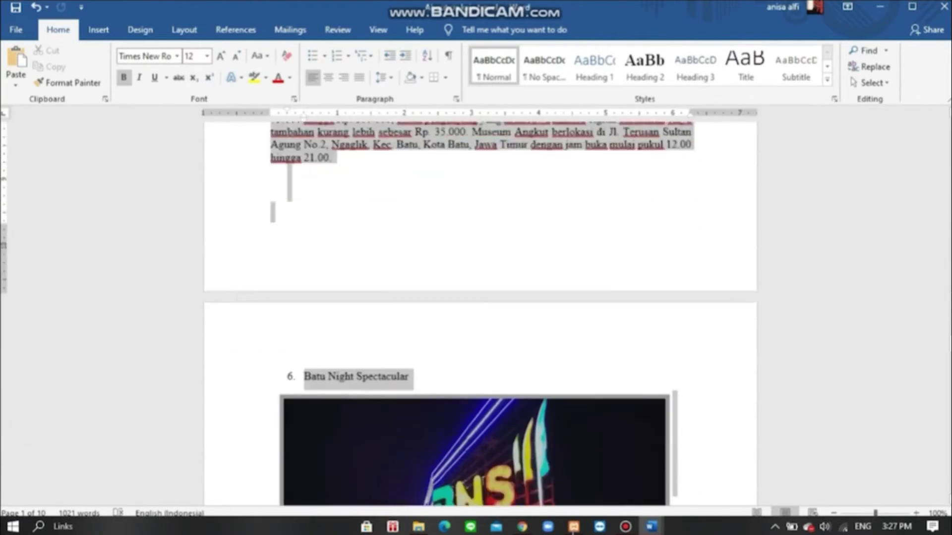
{"action": "scroll", "coordinate": [479, 312], "scroll_direction": "down", "scroll_amount": 20}
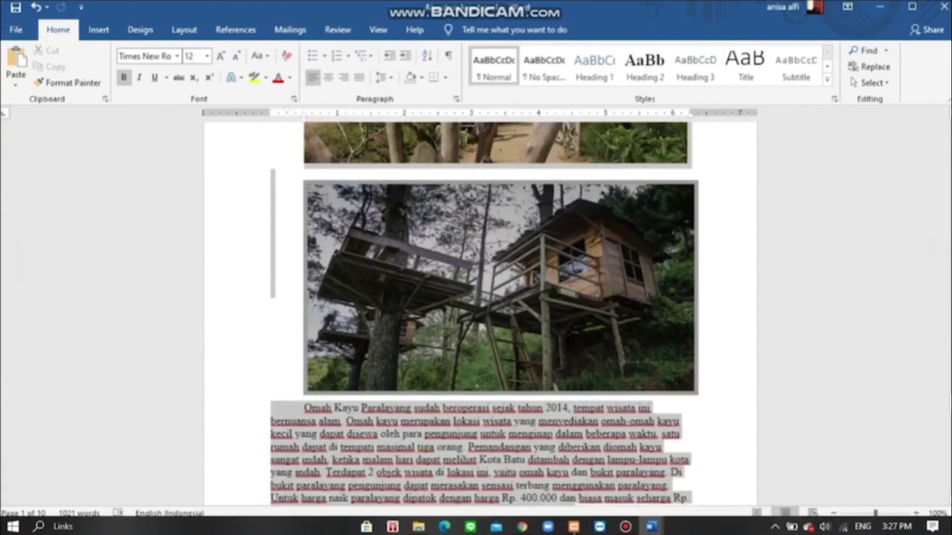
{"action": "scroll", "coordinate": [518, 224], "scroll_direction": "down", "scroll_amount": 10}
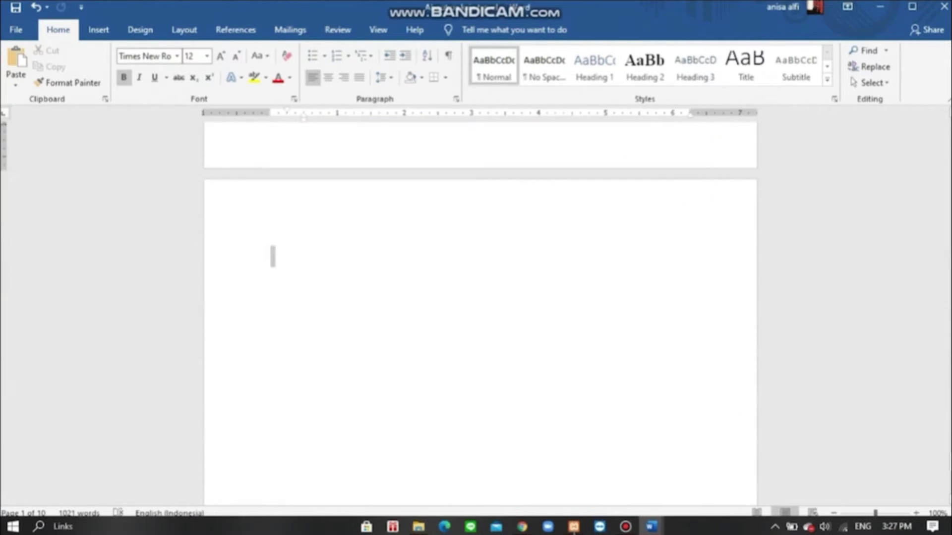
{"action": "scroll", "coordinate": [537, 113], "scroll_direction": "up", "scroll_amount": 6}
{"action": "left_click_drag", "start_coordinate": [548, 334], "coordinate": [634, 434]}
{"action": "key", "text": "ctrl+c"}
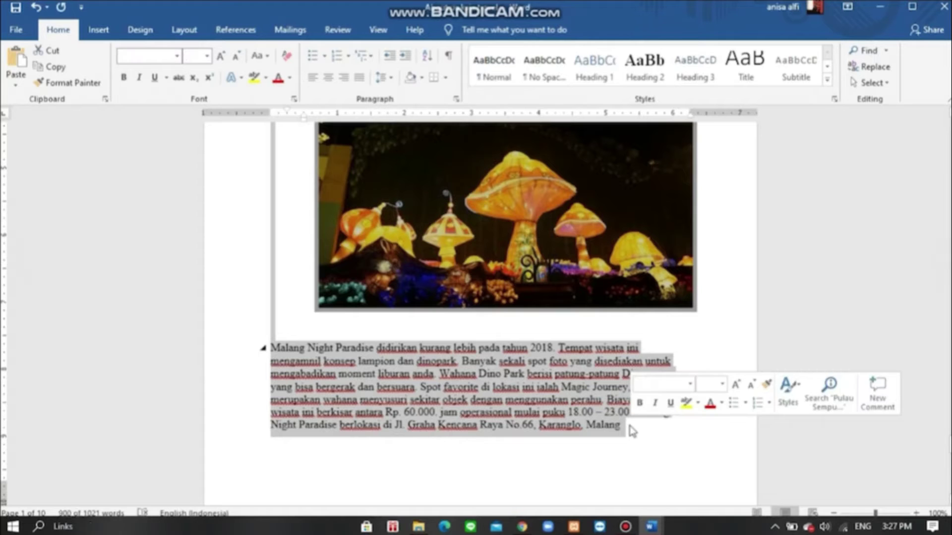
- Paste the destinations content into the Destination page
{"action": "key", "text": "alt+Tab"}
{"action": "key", "text": "ctrl+v"}
{"action": "scroll", "coordinate": [290, 336], "scroll_direction": "up", "scroll_amount": 10}
{"action": "scroll", "coordinate": [294, 339], "scroll_direction": "up", "scroll_amount": 5}
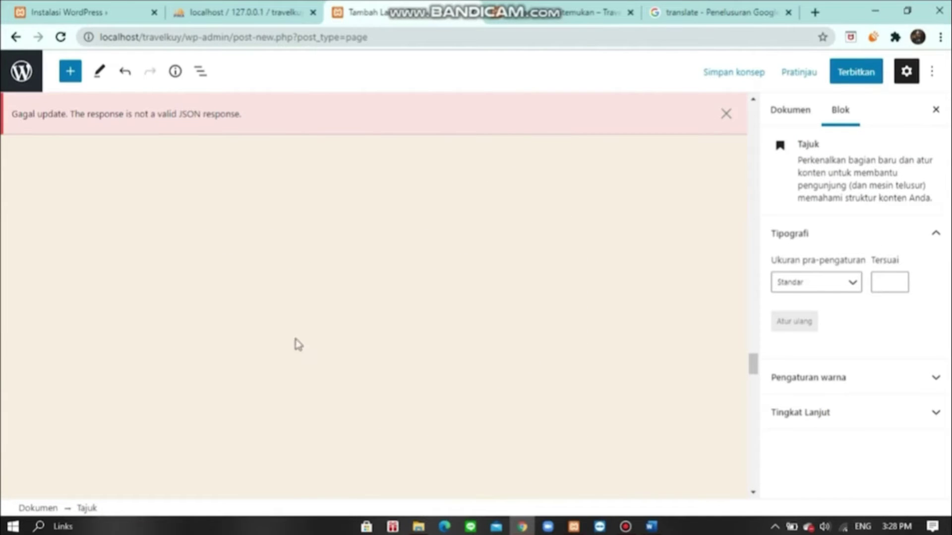
- Scroll through the pasted Pulau Sempu blocks on the Destination page to check them
{"action": "left_click_drag", "start_coordinate": [757, 360], "coordinate": [764, 107]}
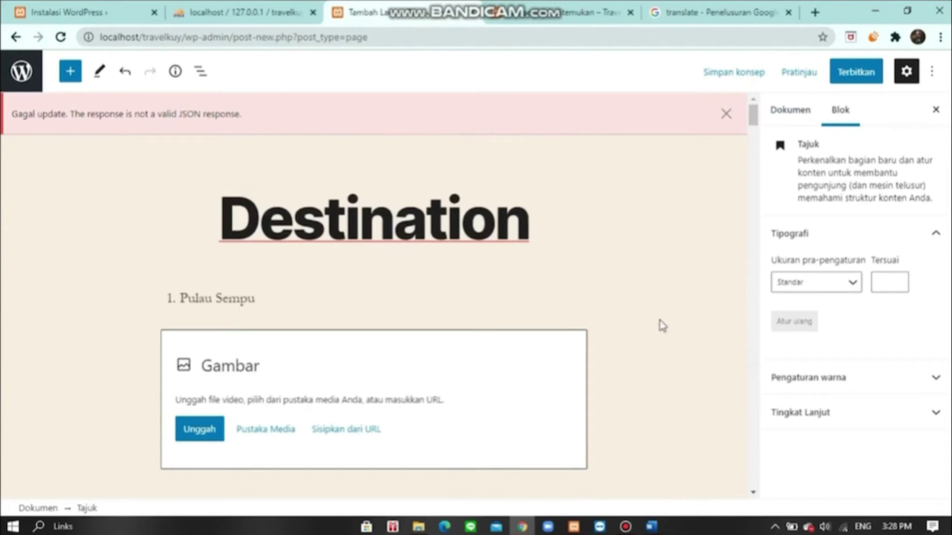
{"action": "scroll", "coordinate": [321, 227], "scroll_direction": "down", "scroll_amount": 6}
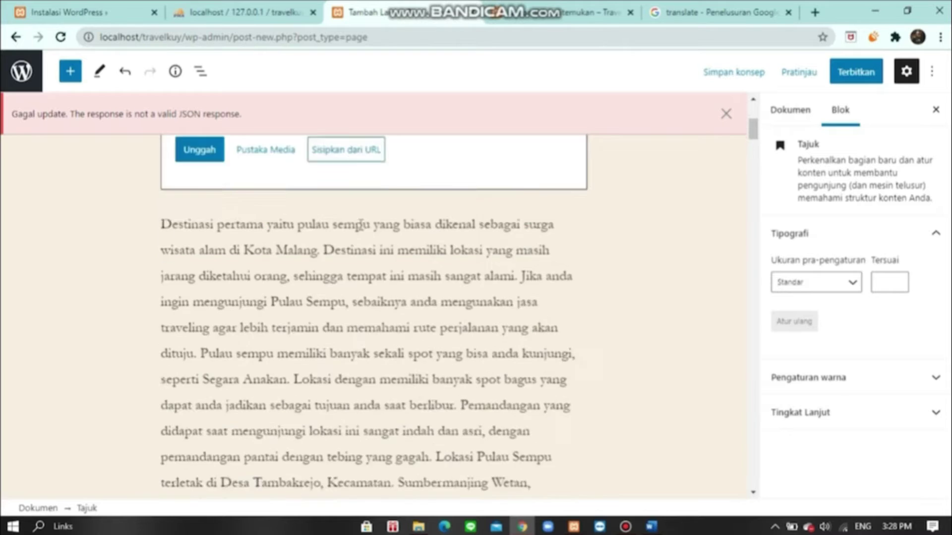
{"action": "scroll", "coordinate": [508, 485], "scroll_direction": "up", "scroll_amount": 5}
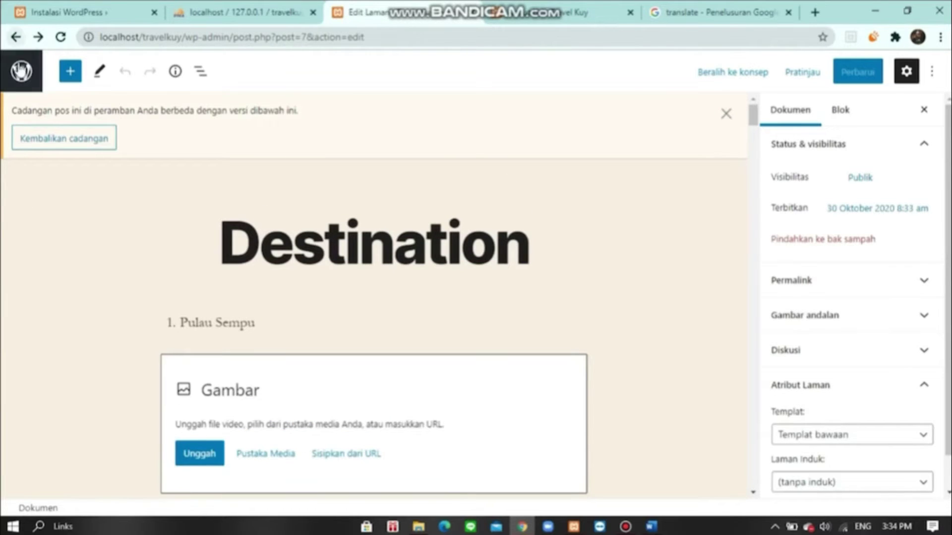
- Return to the pages list and start another new blank page
{"action": "left_click", "coordinate": [20, 71]}
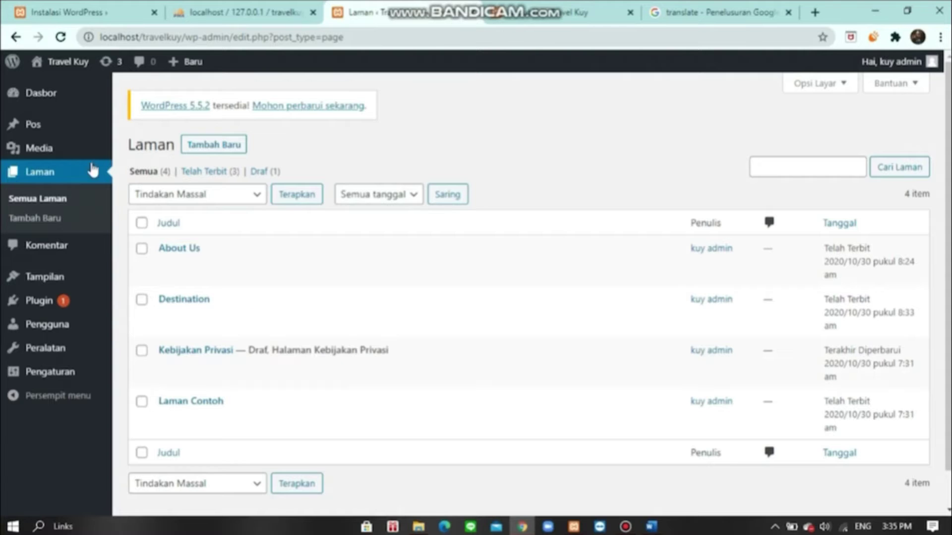
{"action": "left_click", "coordinate": [217, 145]}
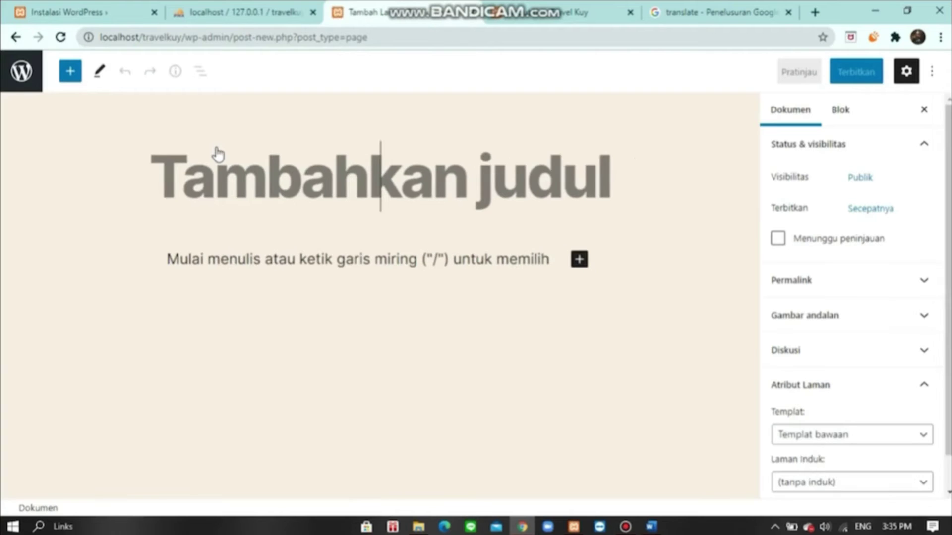
- Title the page 'Contact Us' and add the phone number and e-mail lines
{"action": "type", "text": "Contact Us"}
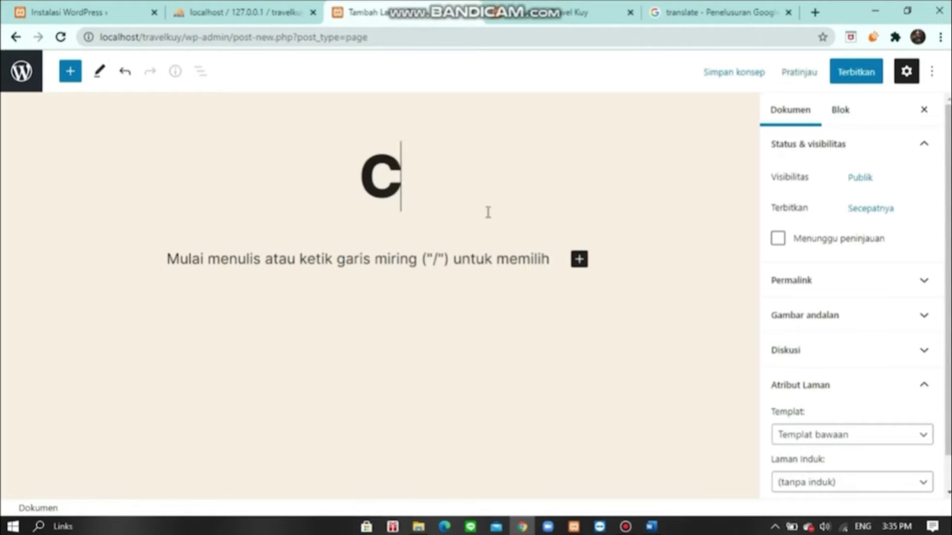
{"action": "left_click", "coordinate": [436, 251]}
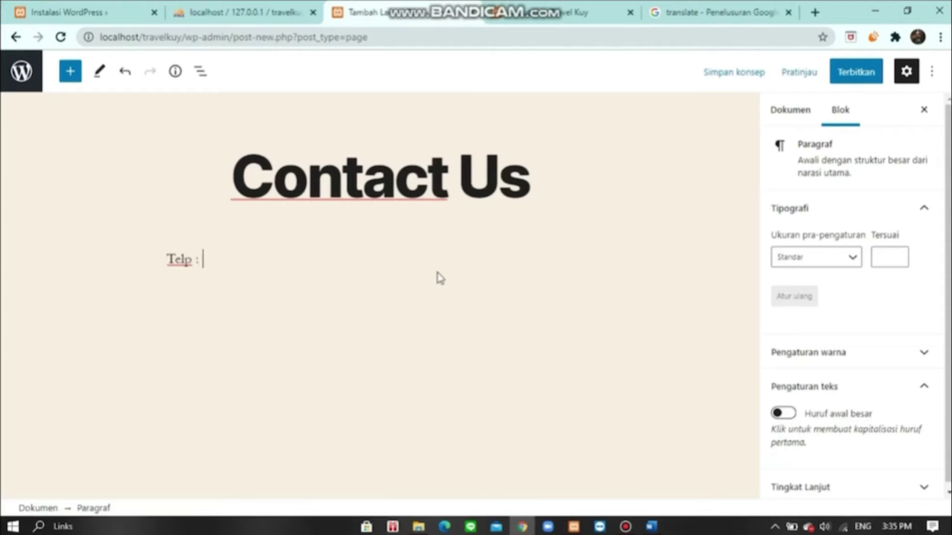
{"action": "key", "text": "Return"}
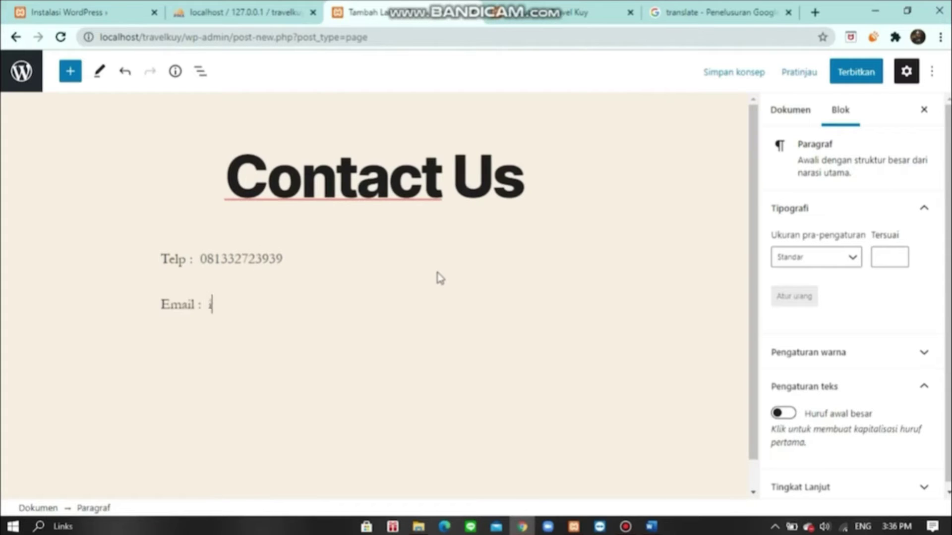
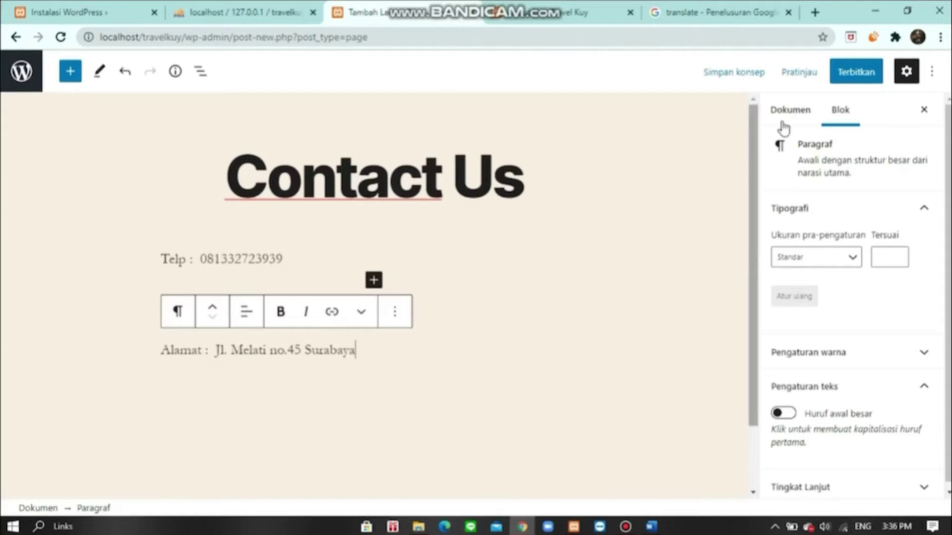
- Publish the Contact Us page and return to the pages list
{"action": "left_click", "coordinate": [849, 79]}
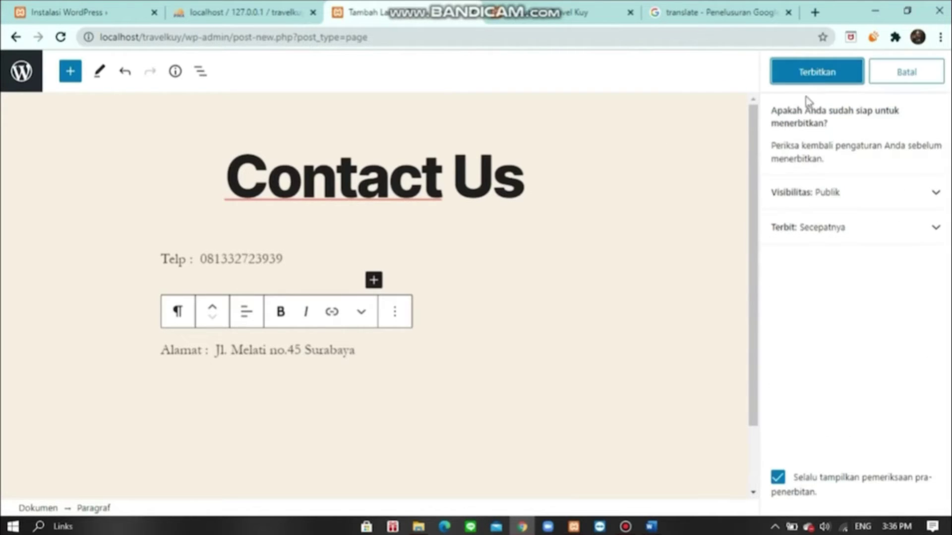
{"action": "left_click", "coordinate": [815, 74]}
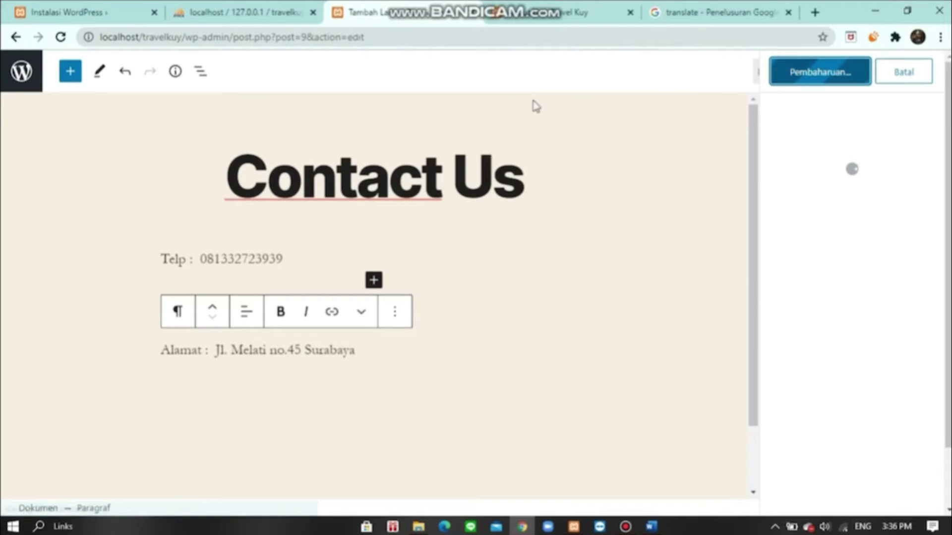
{"action": "key", "text": "alt+Left"}
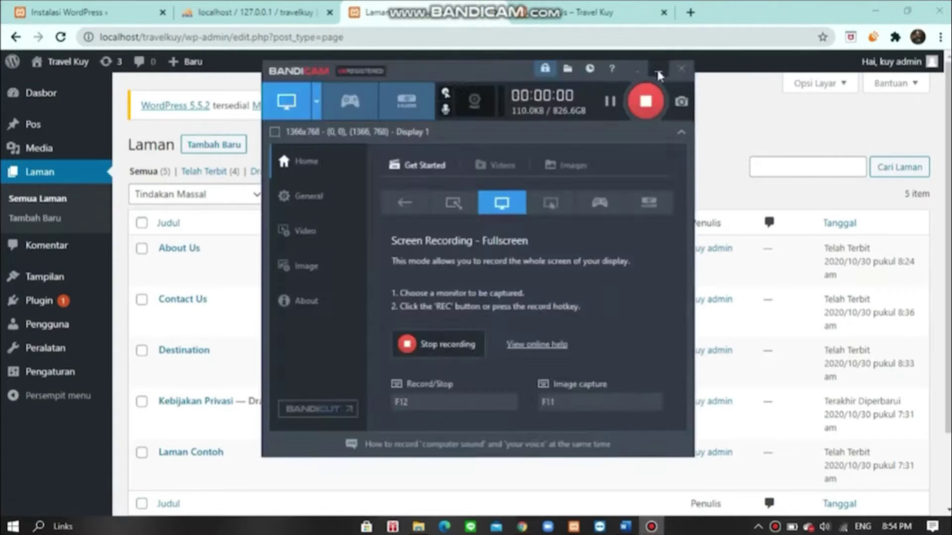
{"action": "left_click", "coordinate": [659, 74]}
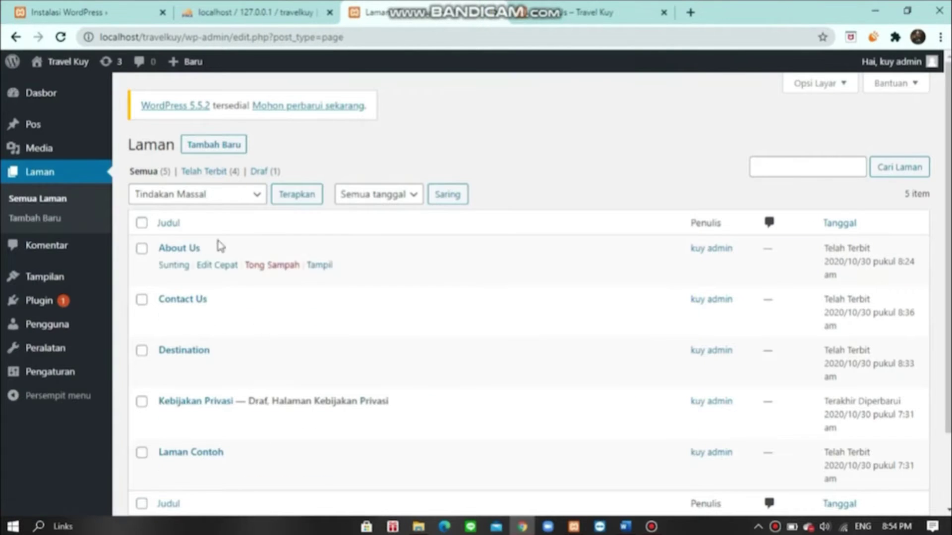
- Open the Destination page and retitle it 'Wisata'
{"action": "left_click", "coordinate": [176, 367]}
{"action": "triple_click", "coordinate": [317, 196]}
{"action": "type", "text": "Wisata"}
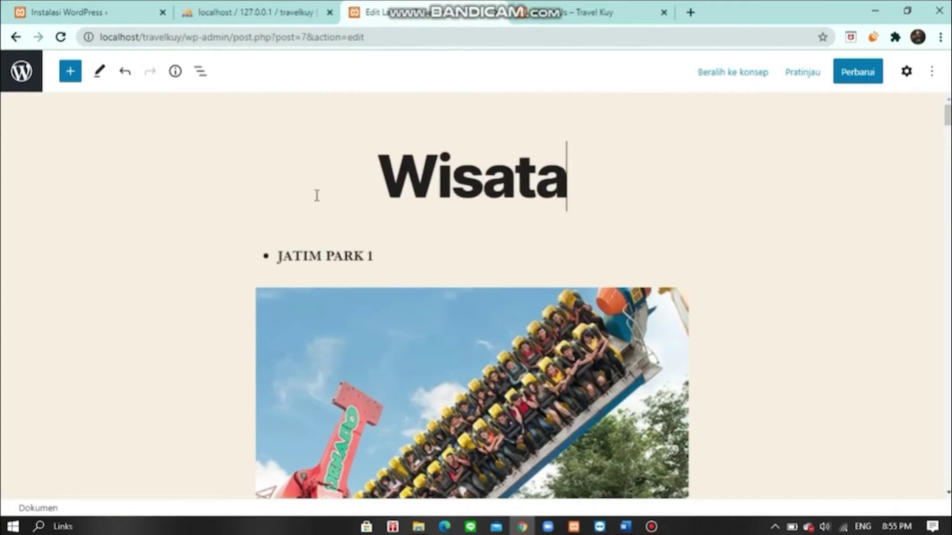
{"action": "scroll", "coordinate": [288, 290], "scroll_direction": "down", "scroll_amount": 8}
- Replace the Jatim Park photo and make 'JATIM PARK 3' a bulleted heading with its photo
{"action": "left_click", "coordinate": [308, 269]}
{"action": "double_click", "coordinate": [492, 114]}
{"action": "scroll", "coordinate": [347, 214], "scroll_direction": "down", "scroll_amount": 5}
{"action": "left_click", "coordinate": [347, 215]}
{"action": "key", "text": "ctrl+a"}
{"action": "type", "text": "JATIM PARK 3"}
{"action": "key", "text": "ctrl+a"}
{"action": "left_click", "coordinate": [309, 350]}
{"action": "left_click", "coordinate": [835, 492]}
- Retype the Museum Angkut heading in capitals and insert the museum angkut image
{"action": "scroll", "coordinate": [647, 378], "scroll_direction": "down", "scroll_amount": 4}
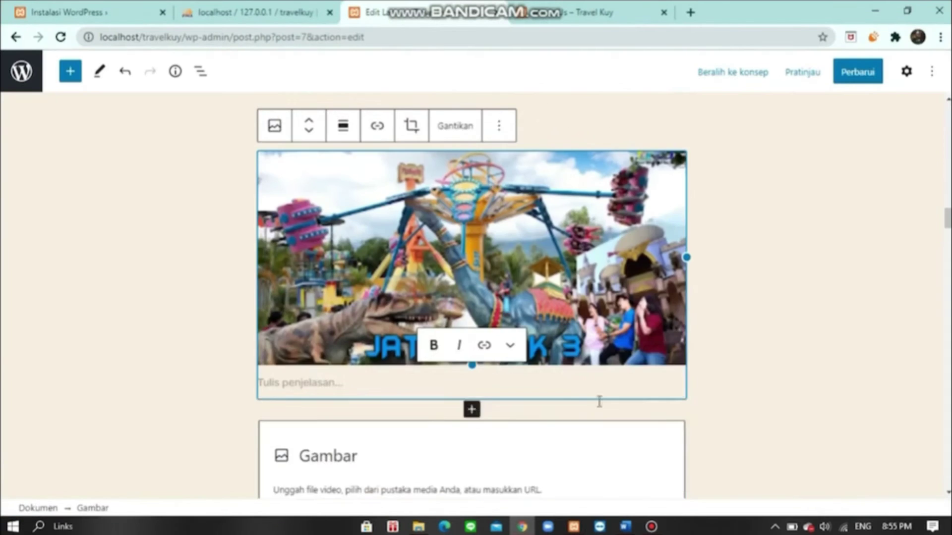
{"action": "scroll", "coordinate": [362, 221], "scroll_direction": "down", "scroll_amount": 4}
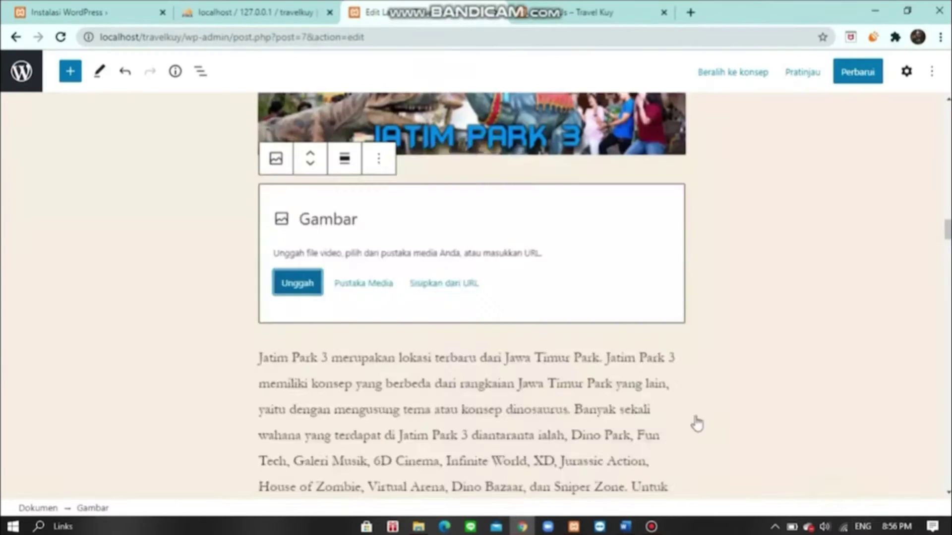
{"action": "scroll", "coordinate": [496, 298], "scroll_direction": "down", "scroll_amount": 3}
{"action": "scroll", "coordinate": [342, 184], "scroll_direction": "down", "scroll_amount": 3}
{"action": "left_click_drag", "start_coordinate": [386, 351], "coordinate": [272, 339]}
{"action": "type", "text": "MUSE"}
{"action": "left_click", "coordinate": [297, 482]}
{"action": "double_click", "coordinate": [762, 144]}
- Replace the old line with 'BATU NIGHT SPECTACULAR (BNS)' and insert the bns 1 and bns images
{"action": "scroll", "coordinate": [703, 418], "scroll_direction": "down", "scroll_amount": 4}
{"action": "scroll", "coordinate": [765, 308], "scroll_direction": "up", "scroll_amount": 10}
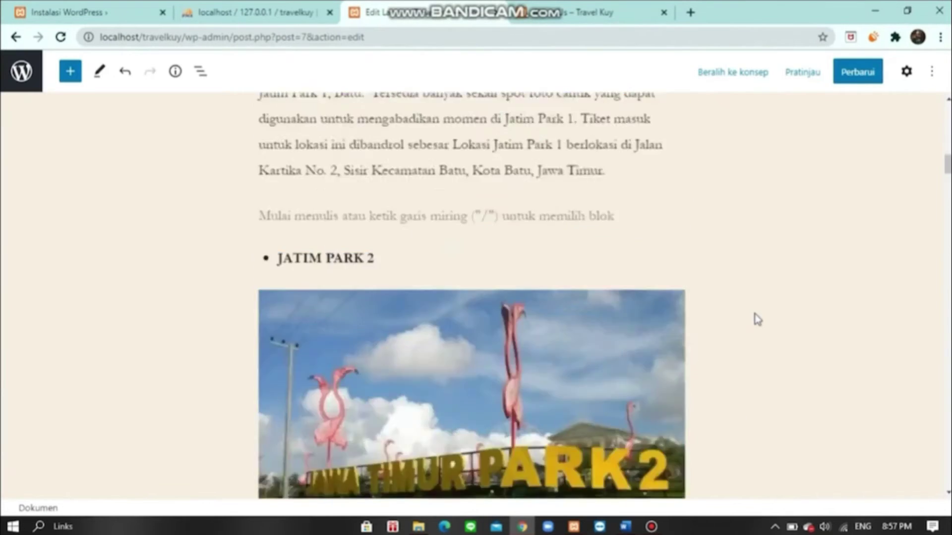
{"action": "scroll", "coordinate": [669, 324], "scroll_direction": "down", "scroll_amount": 8}
{"action": "scroll", "coordinate": [669, 324], "scroll_direction": "down", "scroll_amount": 8}
{"action": "triple_click", "coordinate": [416, 282]}
{"action": "key", "text": "BackSpace"}
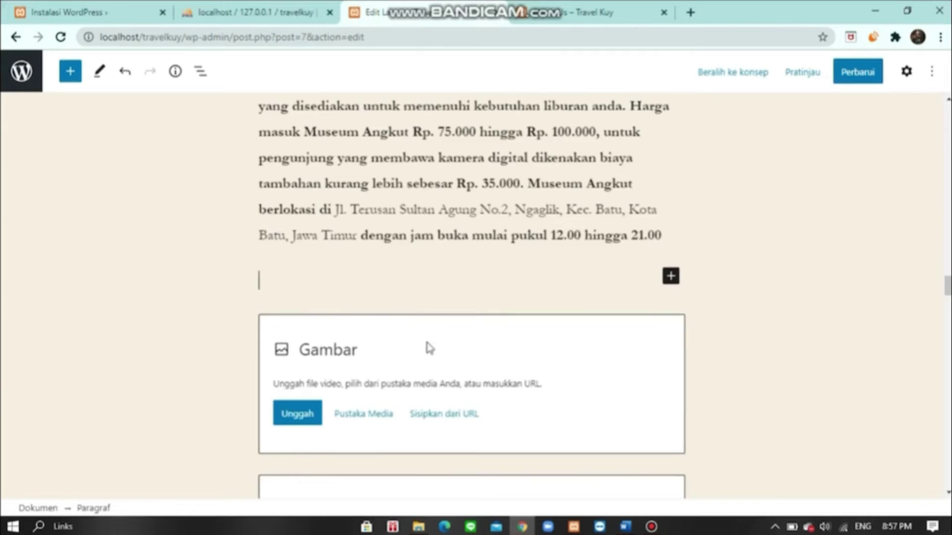
{"action": "type", "text": "BATU NIGHT SPECTACULAR ("}
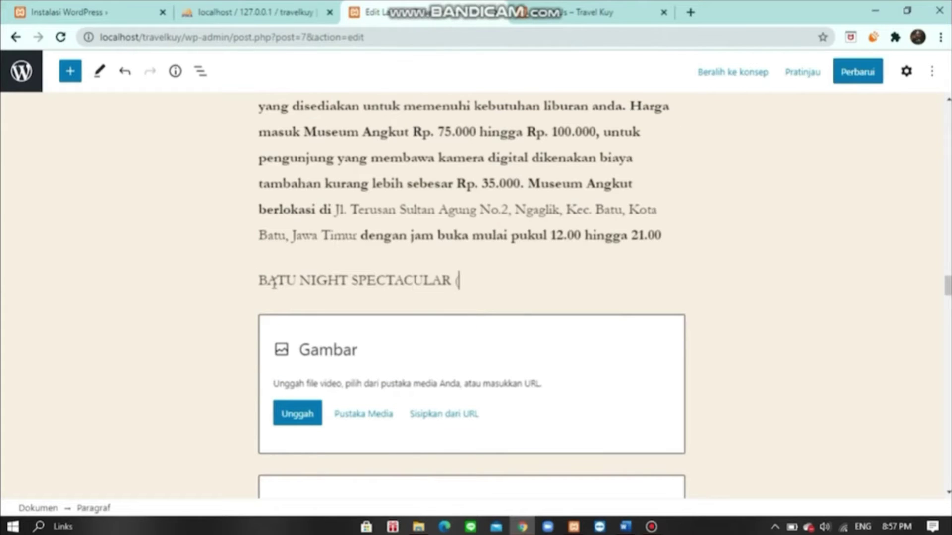
{"action": "type", "text": "BNS)"}
{"action": "left_click", "coordinate": [296, 338]}
{"action": "double_click", "coordinate": [163, 104]}
{"action": "left_click", "coordinate": [298, 470]}
{"action": "double_click", "coordinate": [238, 105]}
- Replace the Omah Kayu Paralayang line with a bulleted 'MALANG NIGHT PARADISE' heading
{"action": "scroll", "coordinate": [545, 327], "scroll_direction": "down", "scroll_amount": 10}
{"action": "triple_click", "coordinate": [416, 318]}
{"action": "type", "text": "O"}
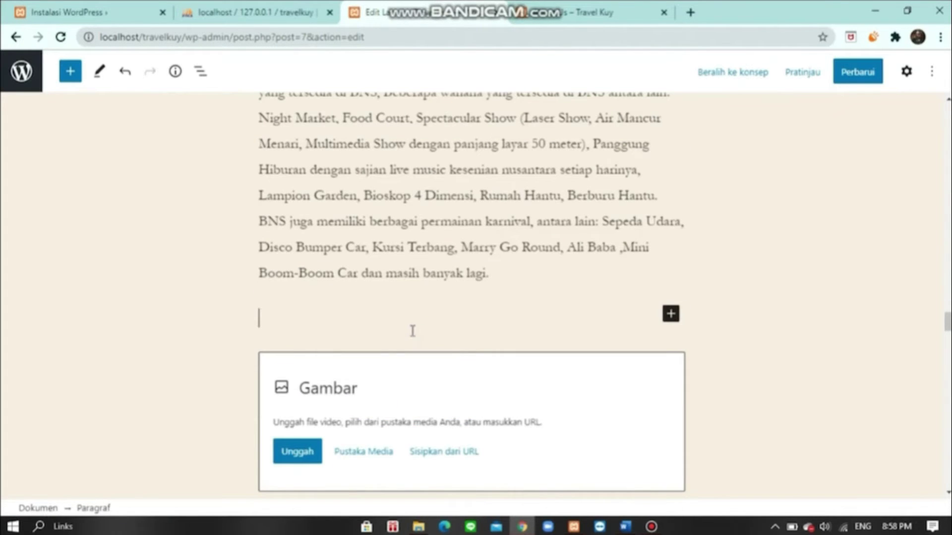
{"action": "mouse_move", "coordinate": [626, 526]}
{"action": "left_click", "coordinate": [615, 476]}
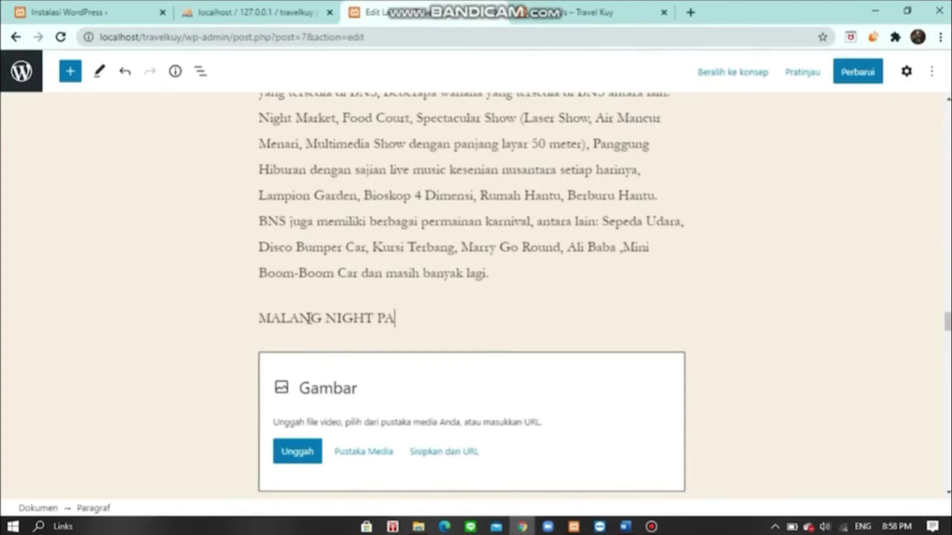
{"action": "type", "text": "RADISE"}
{"action": "left_click", "coordinate": [278, 278]}
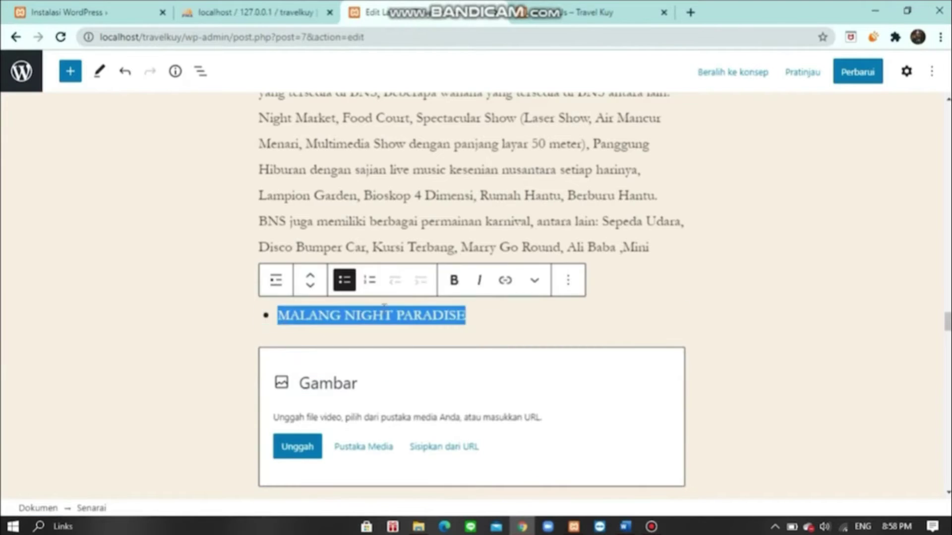
- Browse the Pictures folder for the Malang Night Paradise photo, checking the About us Word document
{"action": "left_click", "coordinate": [298, 451]}
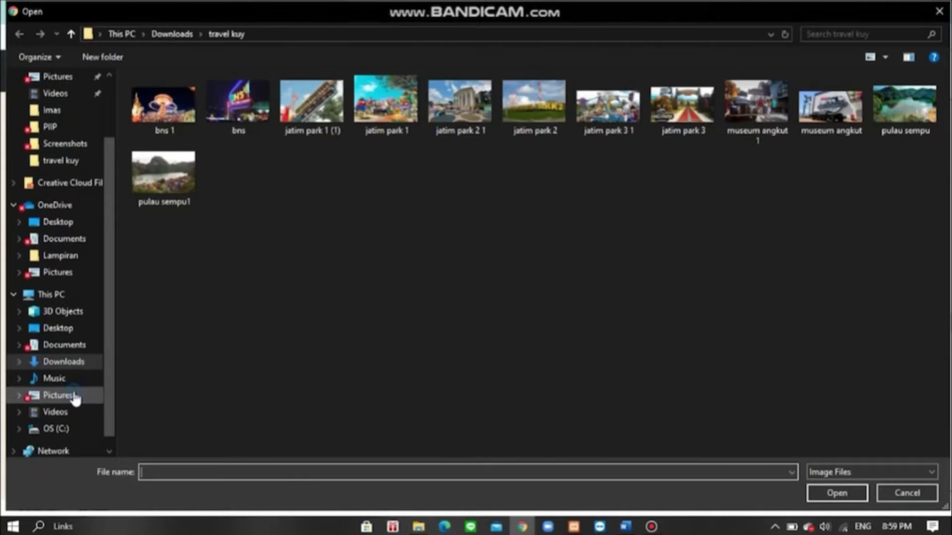
{"action": "left_click", "coordinate": [70, 395]}
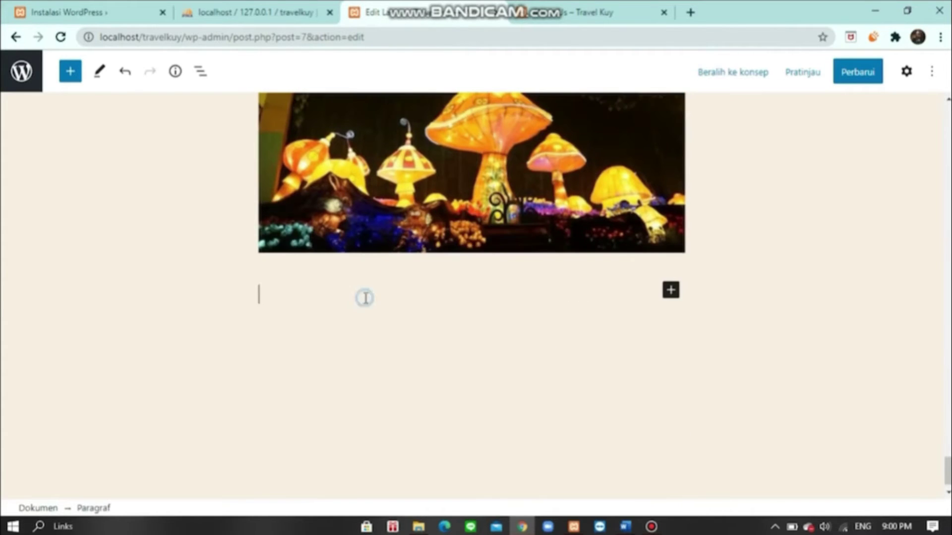
{"action": "mouse_move", "coordinate": [626, 526]}
{"action": "left_click", "coordinate": [676, 484]}
{"action": "scroll", "coordinate": [636, 207], "scroll_direction": "down", "scroll_amount": 4}
{"action": "key", "text": "alt+Tab"}
- Delete the empty block above Jatim Park 2 and update the Wisata page
{"action": "scroll", "coordinate": [682, 311], "scroll_direction": "up", "scroll_amount": 20}
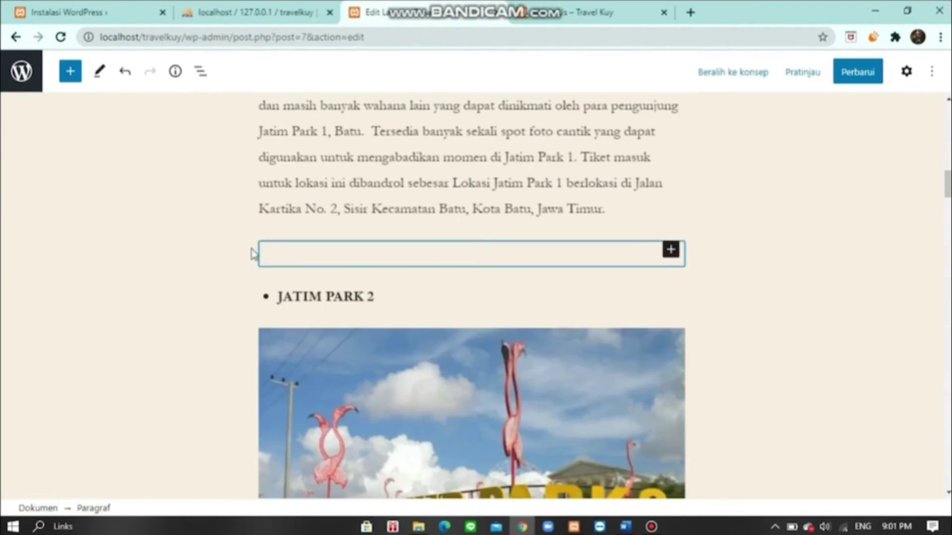
{"action": "left_click", "coordinate": [490, 215]}
{"action": "left_click", "coordinate": [543, 497]}
{"action": "scroll", "coordinate": [644, 347], "scroll_direction": "down", "scroll_amount": 10}
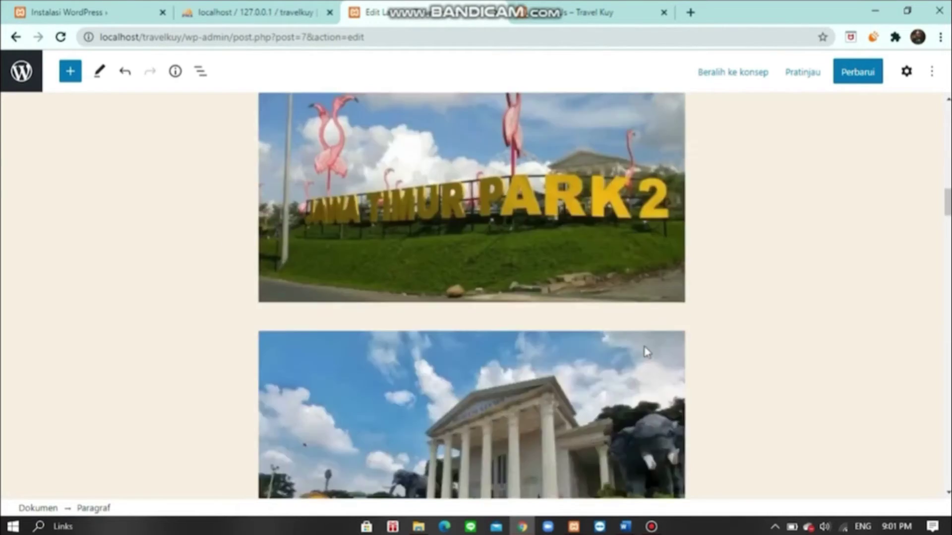
{"action": "scroll", "coordinate": [644, 347], "scroll_direction": "down", "scroll_amount": 15}
{"action": "left_click", "coordinate": [853, 74]}
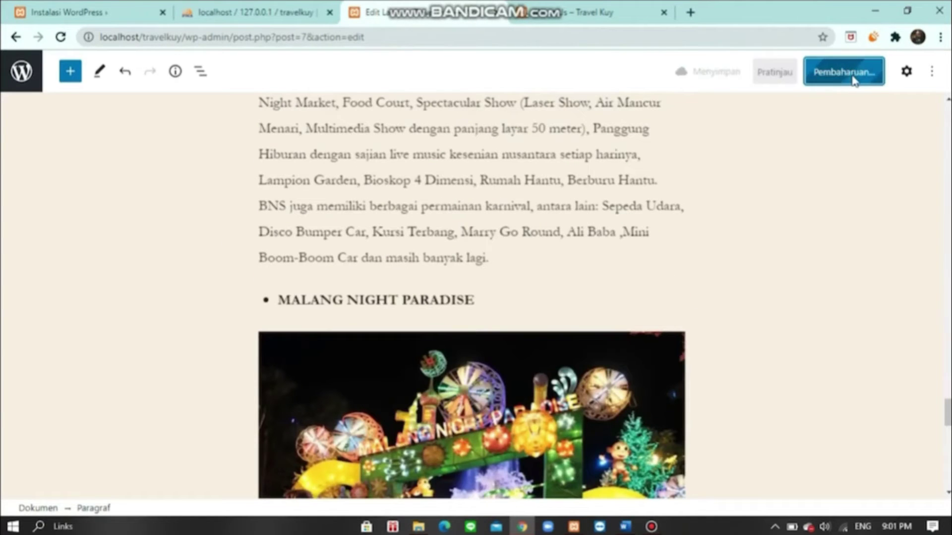
- Leave the current editor and start a new page
{"action": "left_click", "coordinate": [31, 80]}
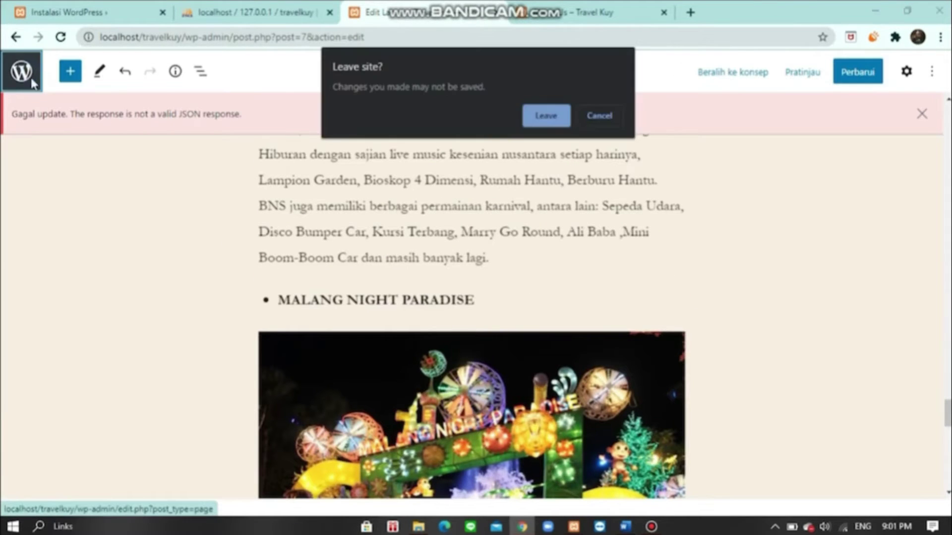
{"action": "left_click", "coordinate": [544, 116]}
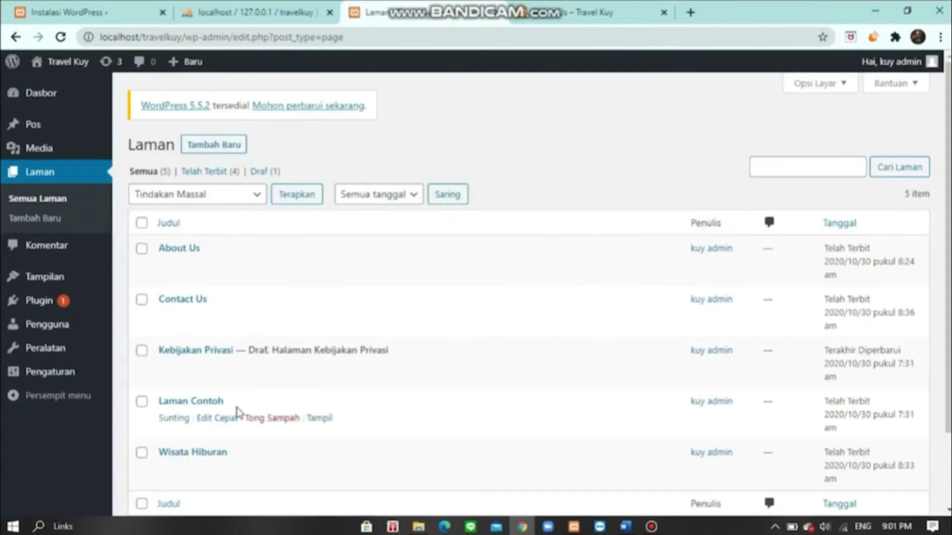
{"action": "left_click", "coordinate": [218, 147]}
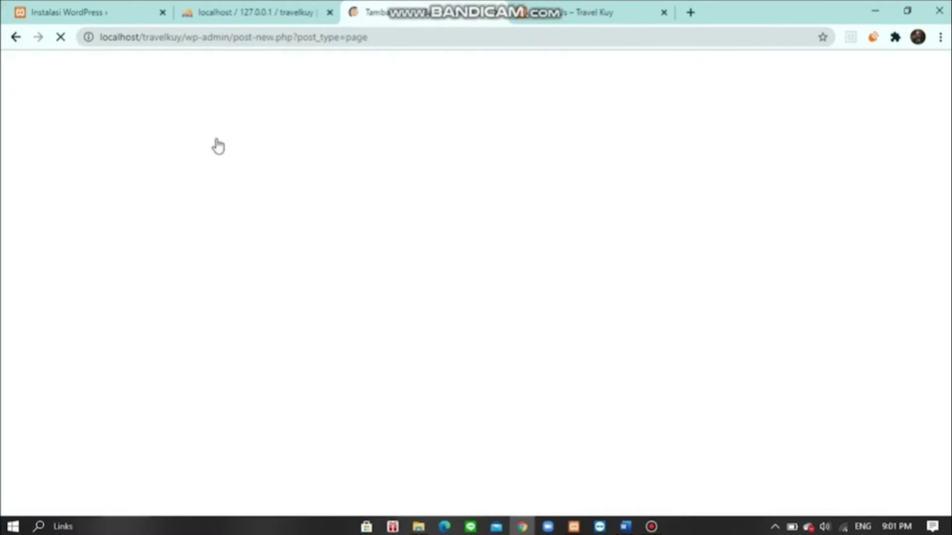
- Title the page 'Wisata Alam' and bring up the wisata alam Word document
{"action": "type", "text": "W"}
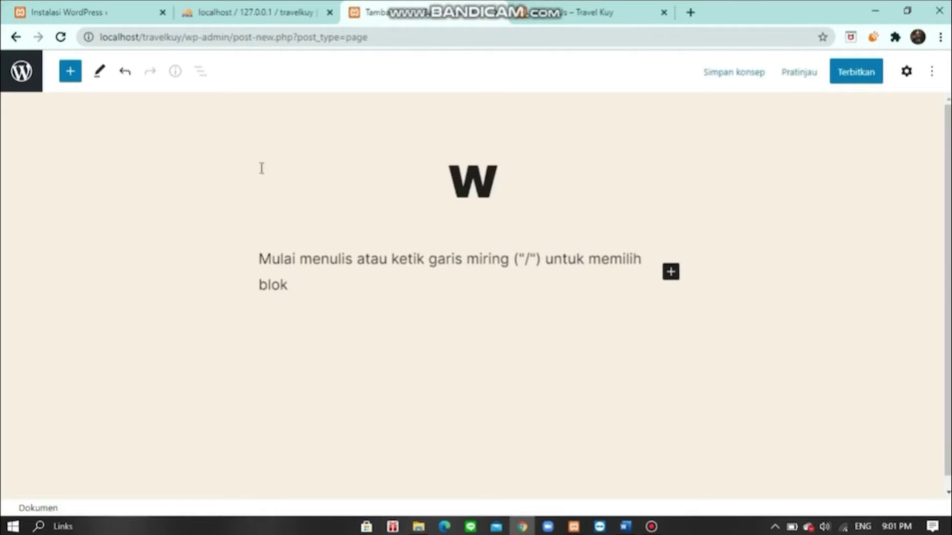
{"action": "type", "text": "isata "}
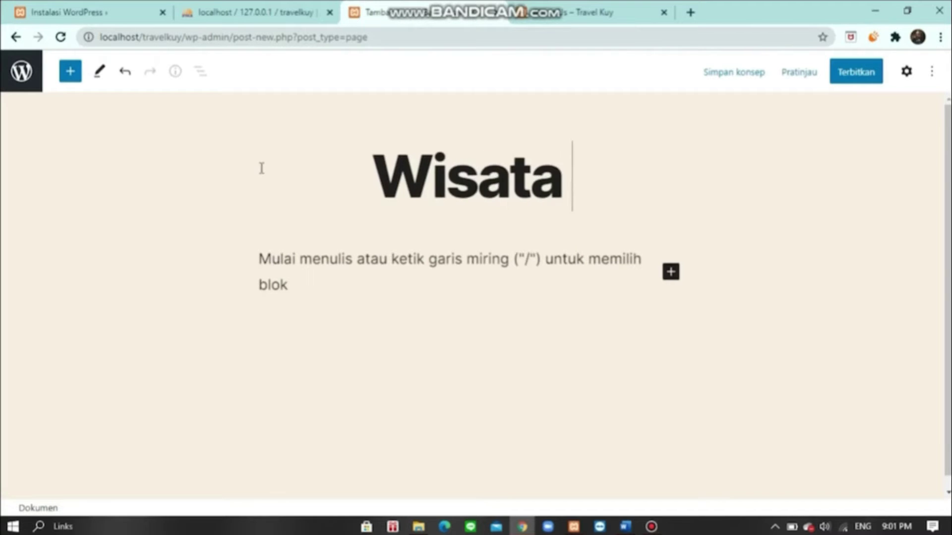
{"action": "type", "text": "Alam"}
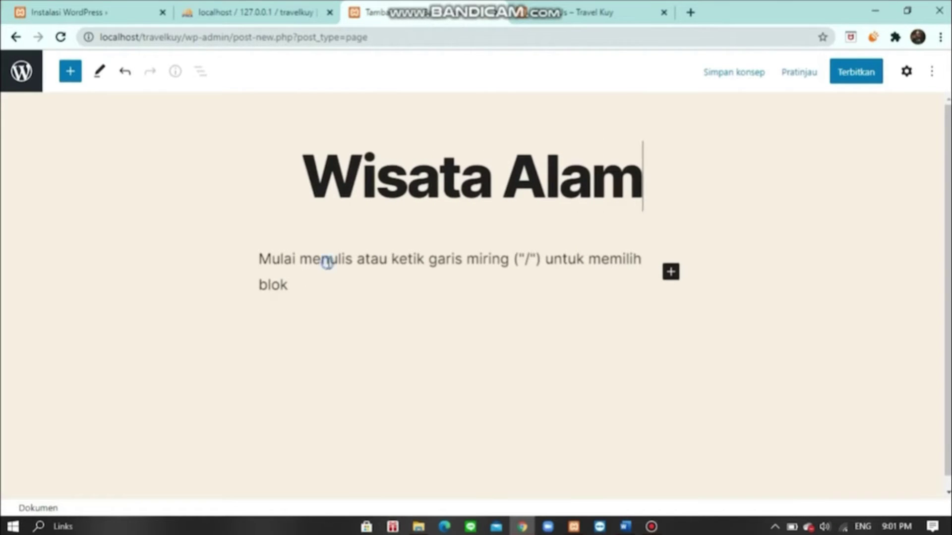
{"action": "key", "text": "Return"}
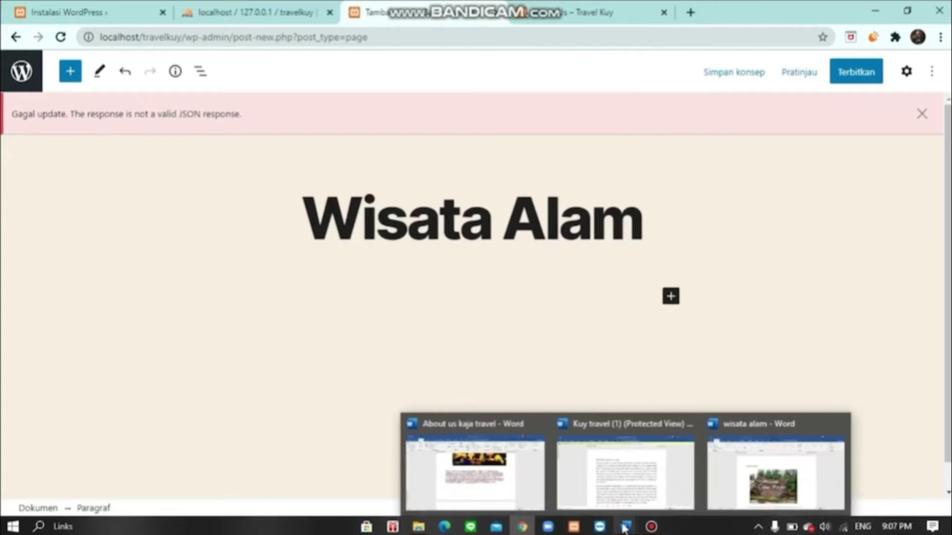
{"action": "mouse_move", "coordinate": [625, 527]}
{"action": "left_click", "coordinate": [771, 471]}
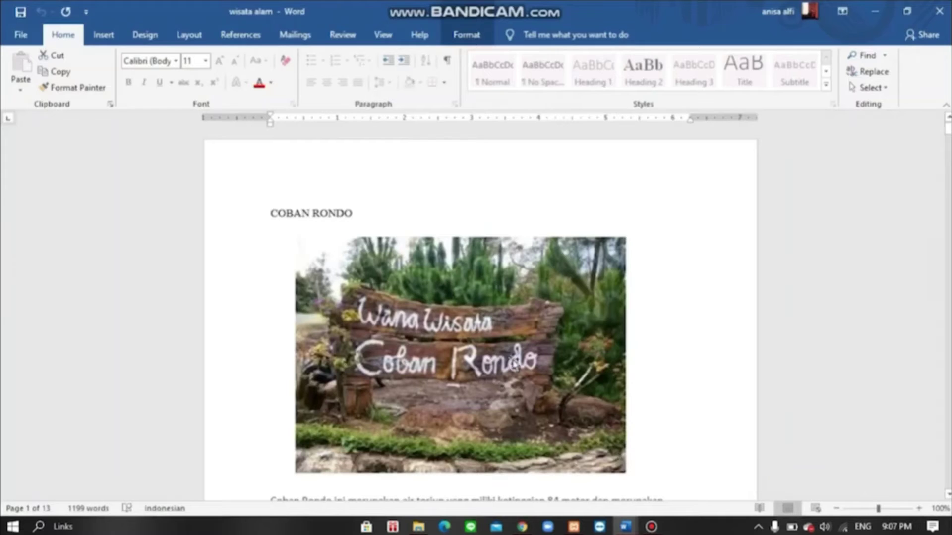
- Select the Coban Rondo paragraph in Word and switch back to the Wisata Alam editor
{"action": "scroll", "coordinate": [476, 307], "scroll_direction": "down", "scroll_amount": 5}
{"action": "left_click_drag", "start_coordinate": [270, 236], "coordinate": [647, 365]}
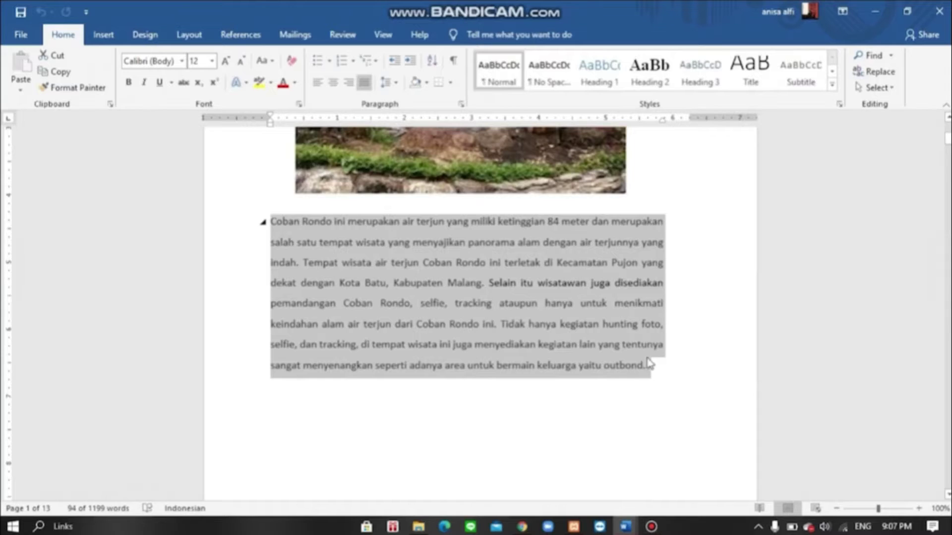
{"action": "key", "text": "alt+Tab"}
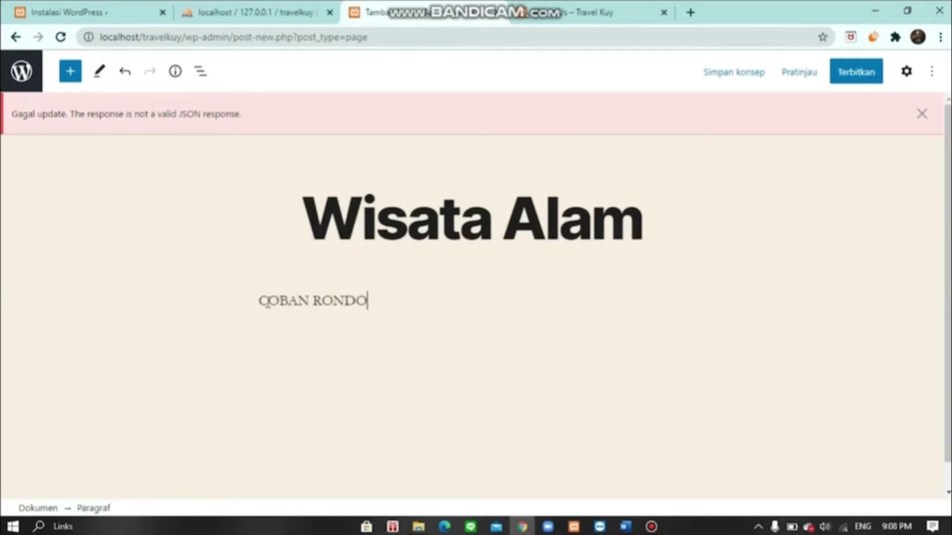
- Turn the COBAN RONDO line into a bulleted list item
{"action": "left_click", "coordinate": [274, 265]}
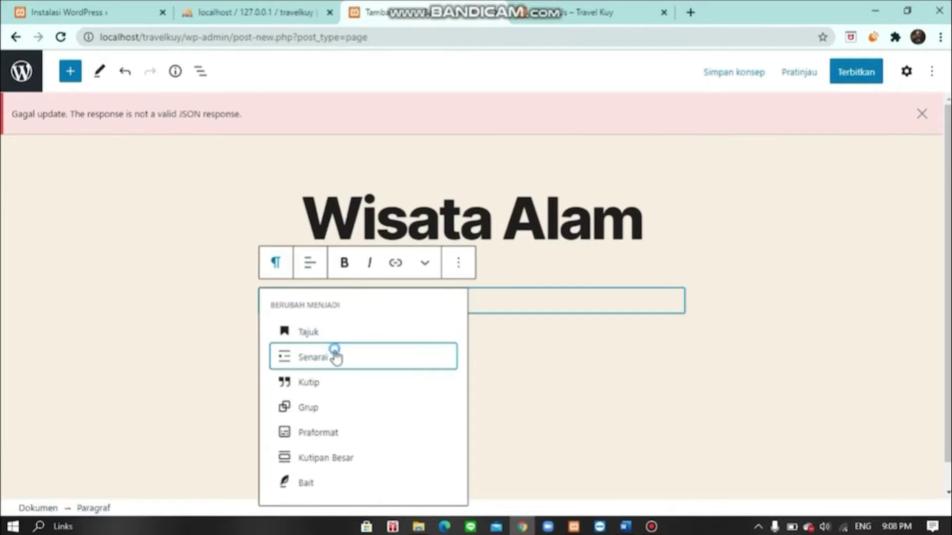
{"action": "left_click", "coordinate": [334, 356]}
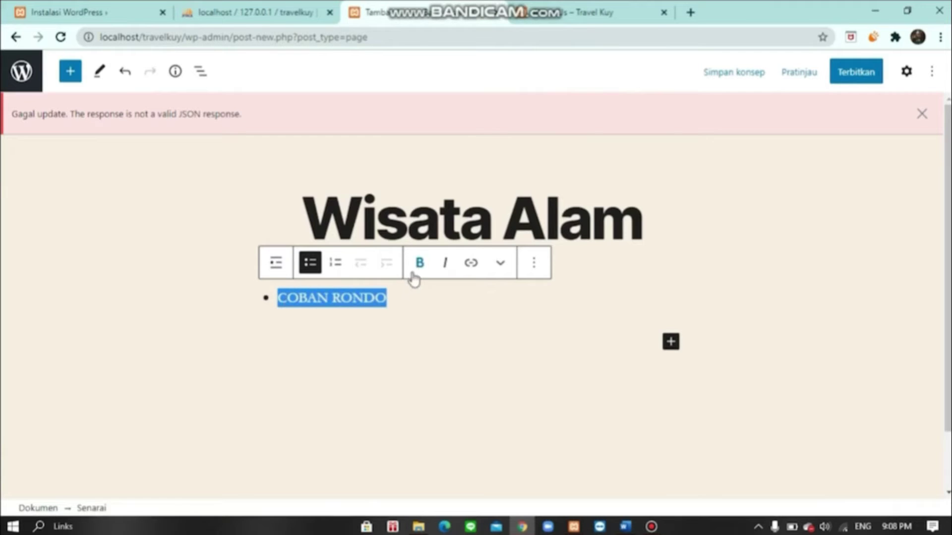
{"action": "scroll", "coordinate": [421, 336], "scroll_direction": "down", "scroll_amount": 1}
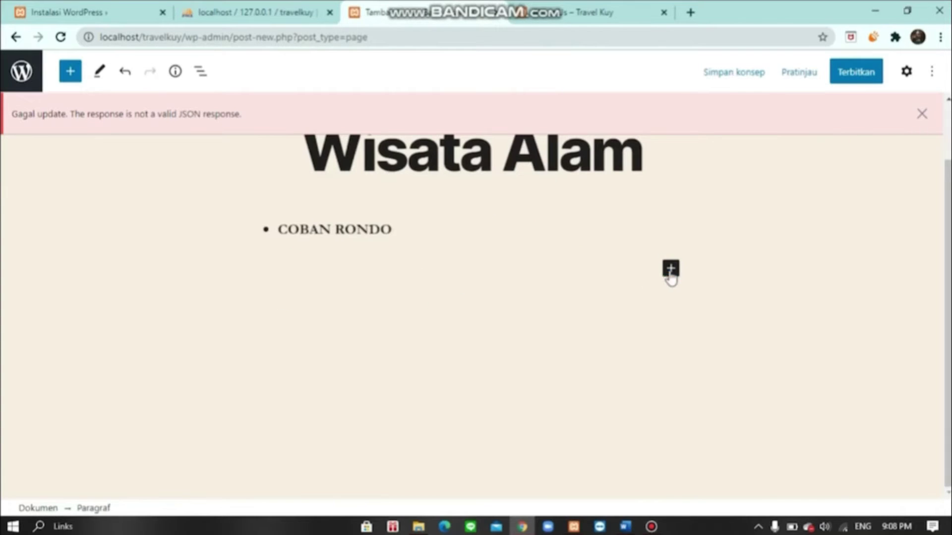
- Add an image block with the COBAN RONDO photo from the Downloads travel kuy folder
{"action": "left_click", "coordinate": [671, 273]}
{"action": "left_click", "coordinate": [703, 444]}
{"action": "left_click", "coordinate": [313, 365]}
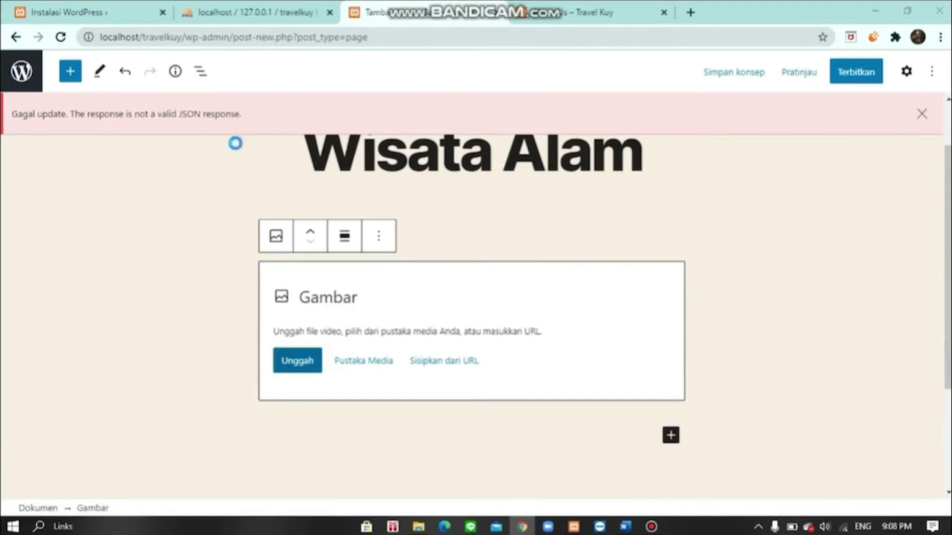
{"action": "scroll", "coordinate": [74, 163], "scroll_direction": "up", "scroll_amount": 3}
{"action": "left_click", "coordinate": [57, 127]}
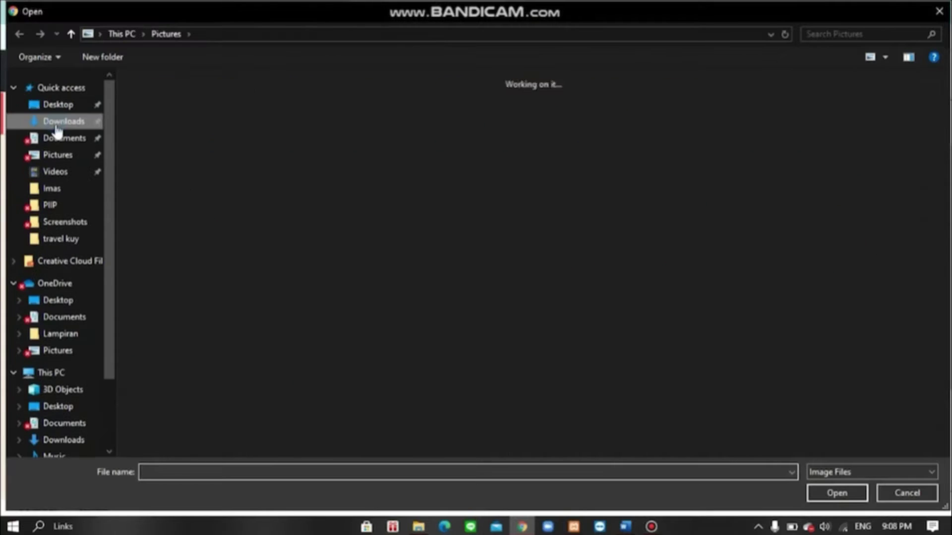
{"action": "double_click", "coordinate": [159, 121]}
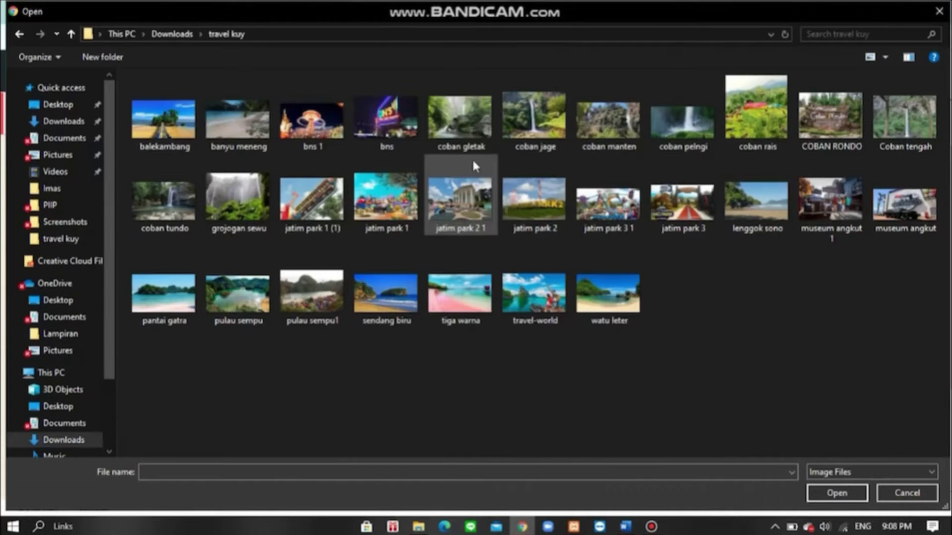
{"action": "left_click", "coordinate": [867, 145]}
{"action": "left_click", "coordinate": [846, 491]}
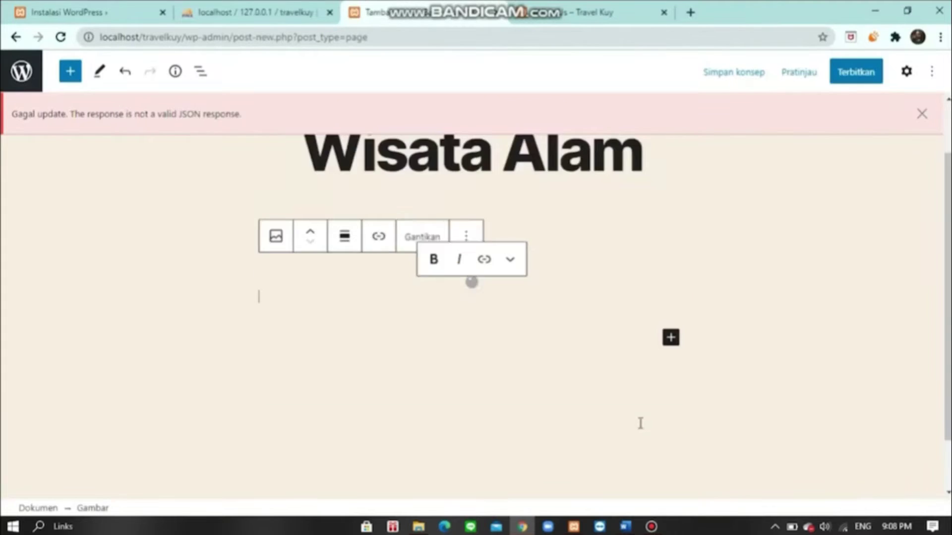
- Add a paragraph below the image containing the pasted Coban Rondo description
{"action": "scroll", "coordinate": [674, 321], "scroll_direction": "up", "scroll_amount": 2}
{"action": "scroll", "coordinate": [731, 315], "scroll_direction": "down", "scroll_amount": 8}
{"action": "left_click", "coordinate": [672, 286]}
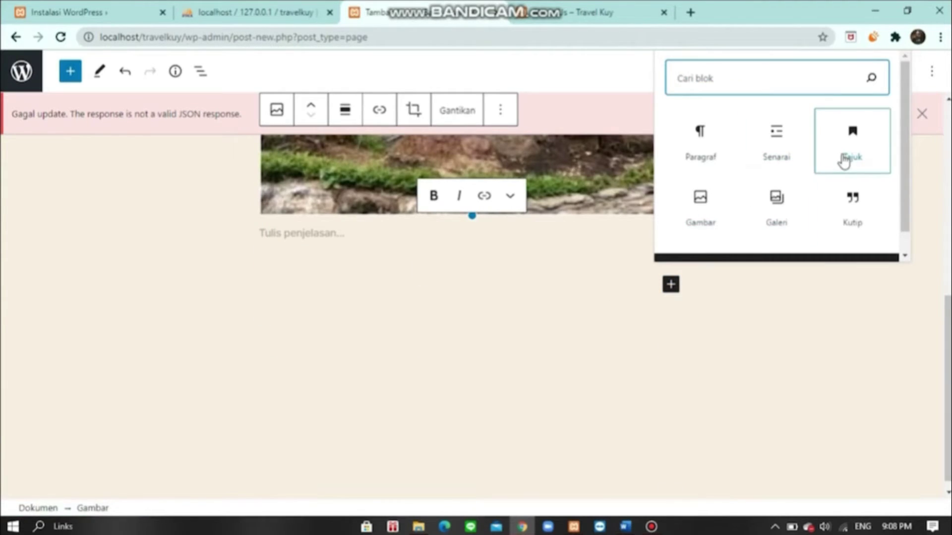
{"action": "left_click", "coordinate": [718, 157]}
{"action": "scroll", "coordinate": [401, 331], "scroll_direction": "up", "scroll_amount": 5}
{"action": "scroll", "coordinate": [400, 331], "scroll_direction": "down", "scroll_amount": 4}
{"action": "type", "text": "Coban Rondo ini merupakan air terjun yang memiliki ketinggian 84 meter dan merupakan salah satu tempat wisata yang menyajikan panorama alam dengan air terjunnya yang indah. Tempat wisata air terjun Coban Rondo ini terletak di Kecamatan Pujon yang dekat dengan Kota Batu, Kabupaten Malang. Selain itu wisatawan juga disediakan pemandangan Coban Rondo, selfie, tracking ataupun hanya untuk menikmati keindahan alam air terjun dari Coban Rondo ini. Tidak hanya kegiatan hunting foto, selfie, dan tracking, di tempat wisata ini juga menyediakan kegiatan lain yang tentunya sangat menyenangkan seperti adanya area untuk bermain keluarga yaitu outbond."}
{"action": "scroll", "coordinate": [330, 340], "scroll_direction": "up", "scroll_amount": 1}
{"action": "scroll", "coordinate": [340, 308], "scroll_direction": "down", "scroll_amount": 3}
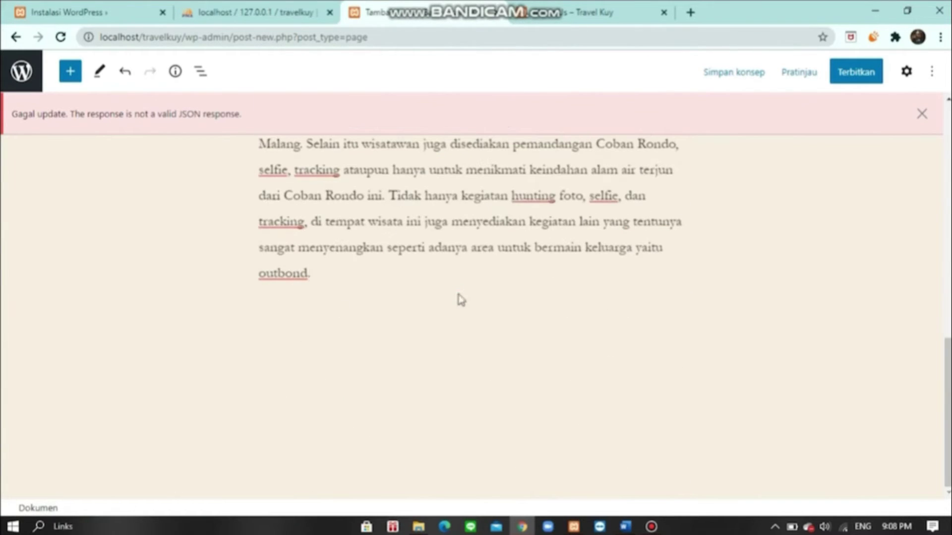
{"action": "left_click", "coordinate": [330, 271]}
- Publish the Wisata Alam page and return to the list of all pages
{"action": "scroll", "coordinate": [543, 327], "scroll_direction": "up", "scroll_amount": 9}
{"action": "scroll", "coordinate": [586, 357], "scroll_direction": "down", "scroll_amount": 3}
{"action": "scroll", "coordinate": [590, 273], "scroll_direction": "up", "scroll_amount": 3}
{"action": "scroll", "coordinate": [590, 271], "scroll_direction": "up", "scroll_amount": 3}
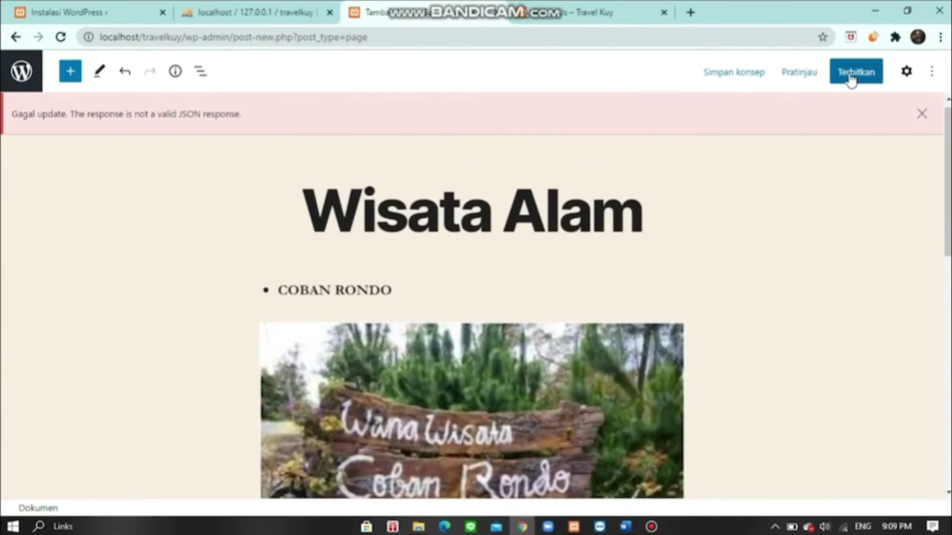
{"action": "left_click", "coordinate": [850, 74]}
{"action": "left_click", "coordinate": [844, 79]}
{"action": "left_click", "coordinate": [41, 77]}
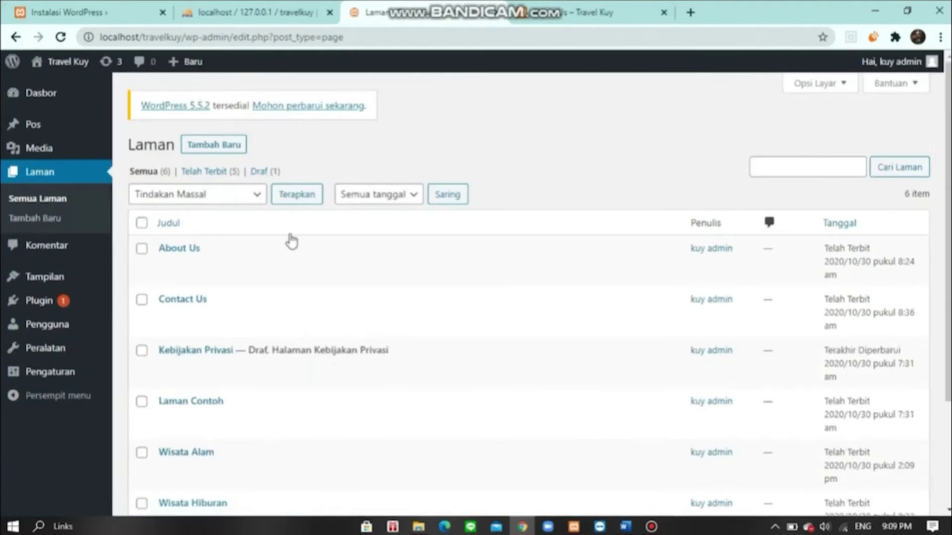
{"action": "scroll", "coordinate": [292, 240], "scroll_direction": "down", "scroll_amount": 3}
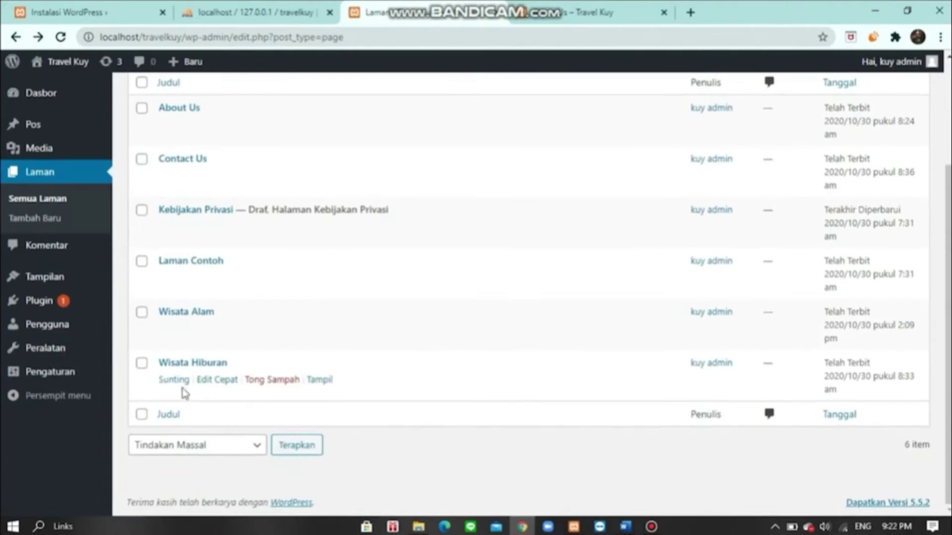
- Start a new page titled 'Wisata Pantai' with the cursor in its body
{"action": "scroll", "coordinate": [207, 375], "scroll_direction": "up", "scroll_amount": 3}
{"action": "left_click", "coordinate": [213, 146]}
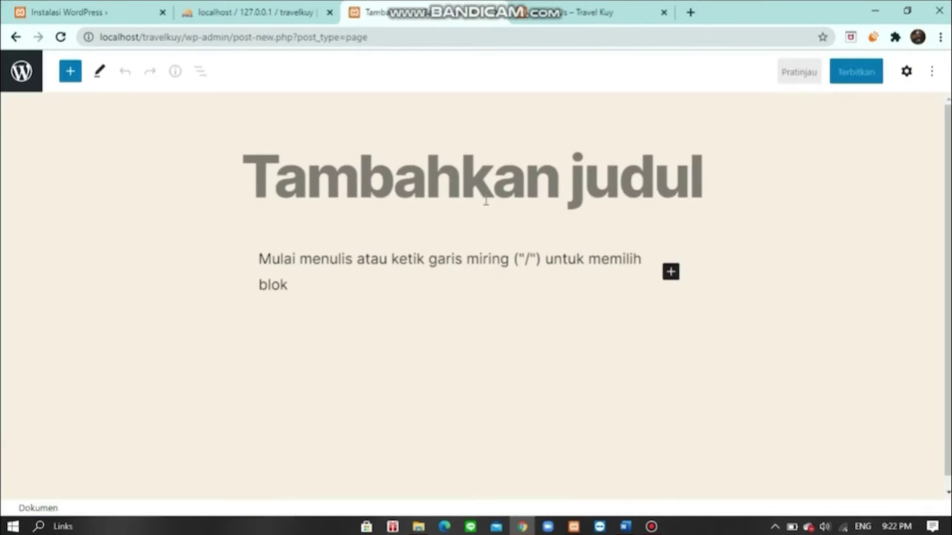
{"action": "type", "text": "Wisata"}
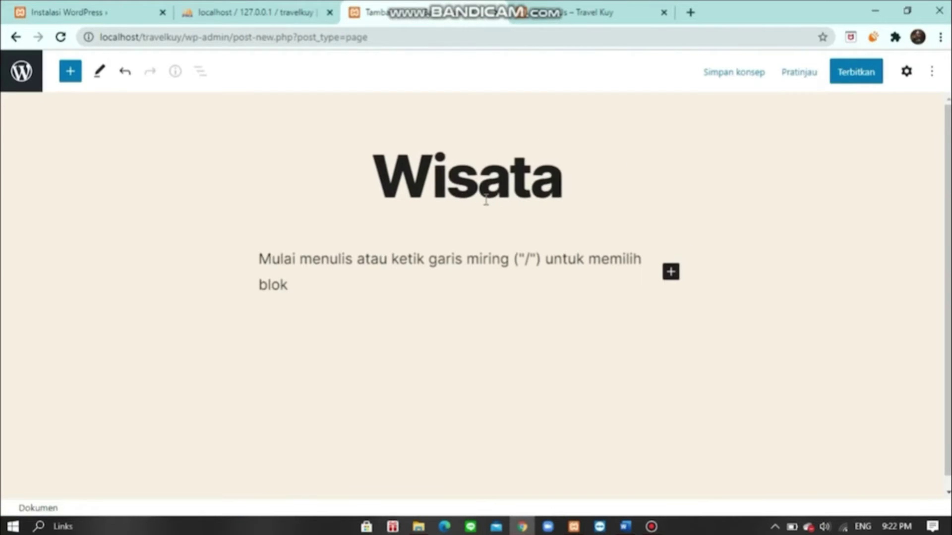
{"action": "type", "text": " Pantai"}
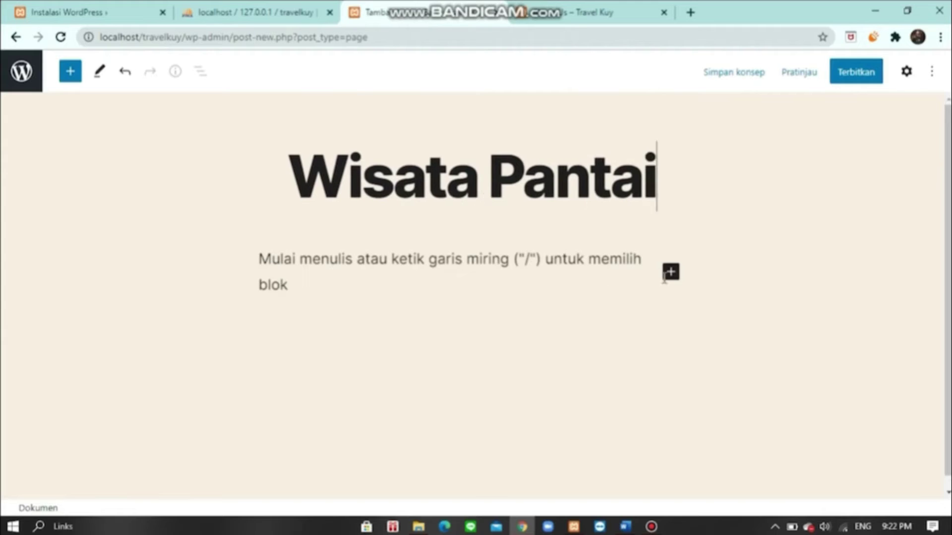
{"action": "left_click", "coordinate": [450, 288]}
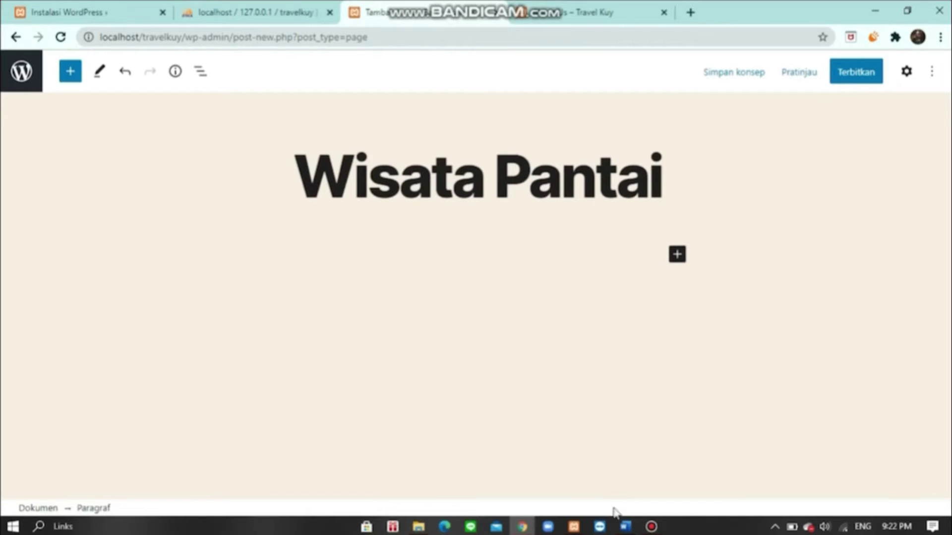
- Select the two Pantai Gatra paragraphs in the wisata alam Word document, then return to the browser
{"action": "left_click", "coordinate": [626, 526]}
{"action": "left_click", "coordinate": [767, 488]}
{"action": "scroll", "coordinate": [629, 388], "scroll_direction": "down", "scroll_amount": 10}
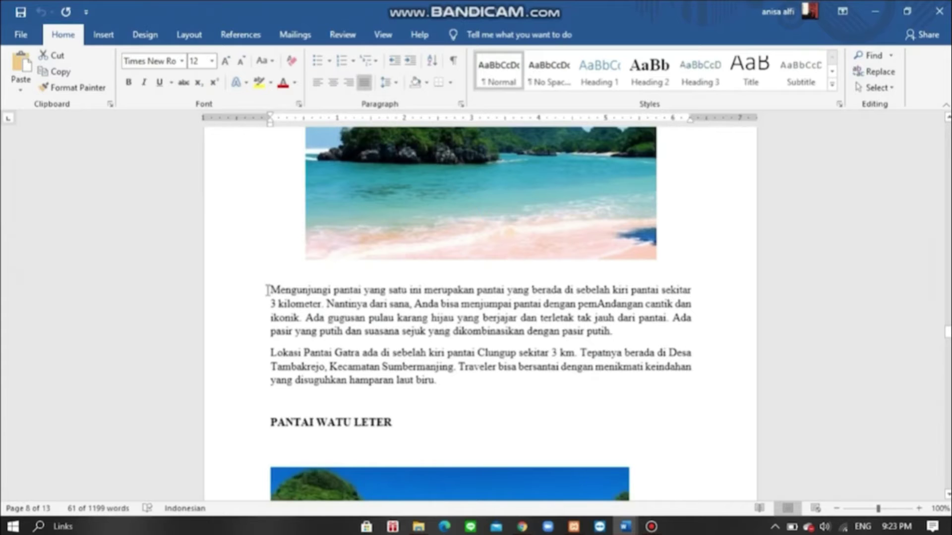
{"action": "left_click_drag", "start_coordinate": [267, 289], "coordinate": [433, 385]}
{"action": "scroll", "coordinate": [446, 362], "scroll_direction": "up", "scroll_amount": 7}
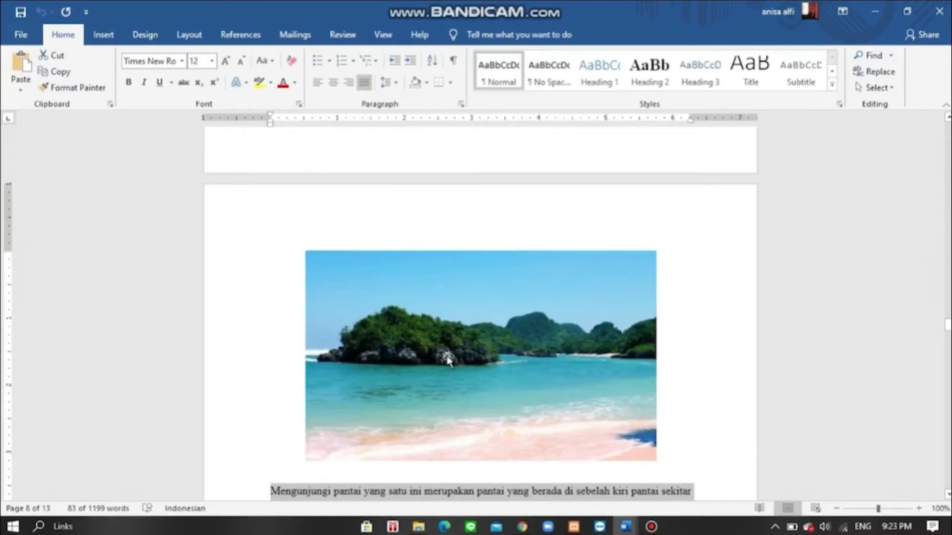
{"action": "left_click", "coordinate": [526, 528]}
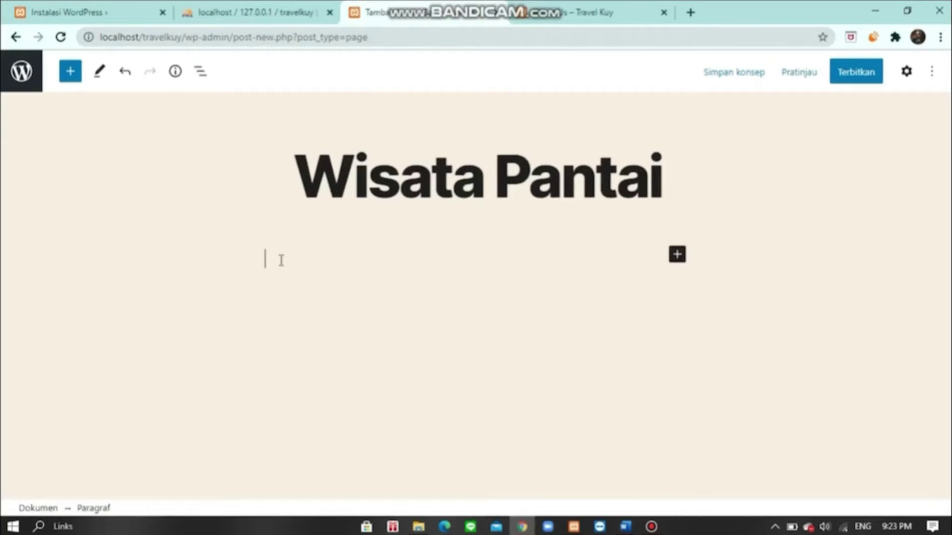
- Finish the PANTAI GATRA line, turn it into a bulleted list, and make it bold
{"action": "type", "text": "TRA"}
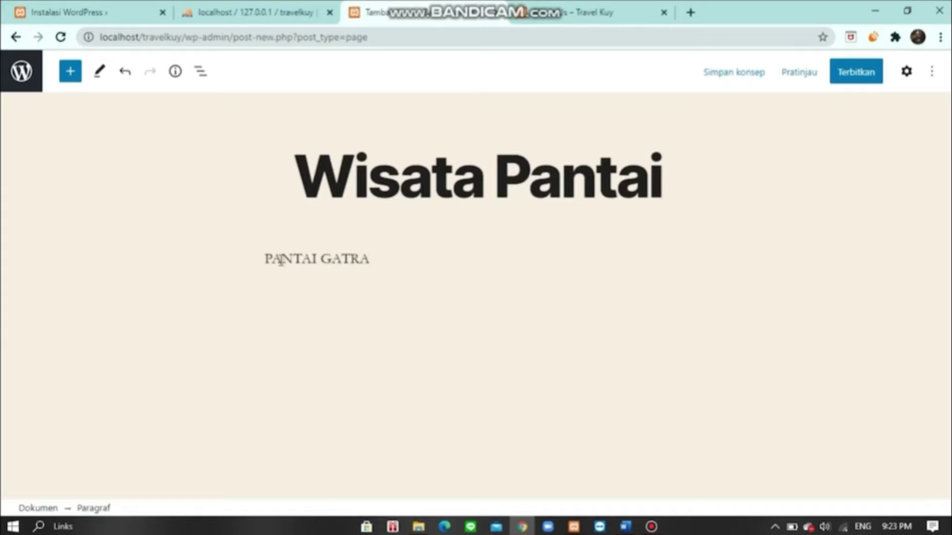
{"action": "left_click", "coordinate": [281, 220]}
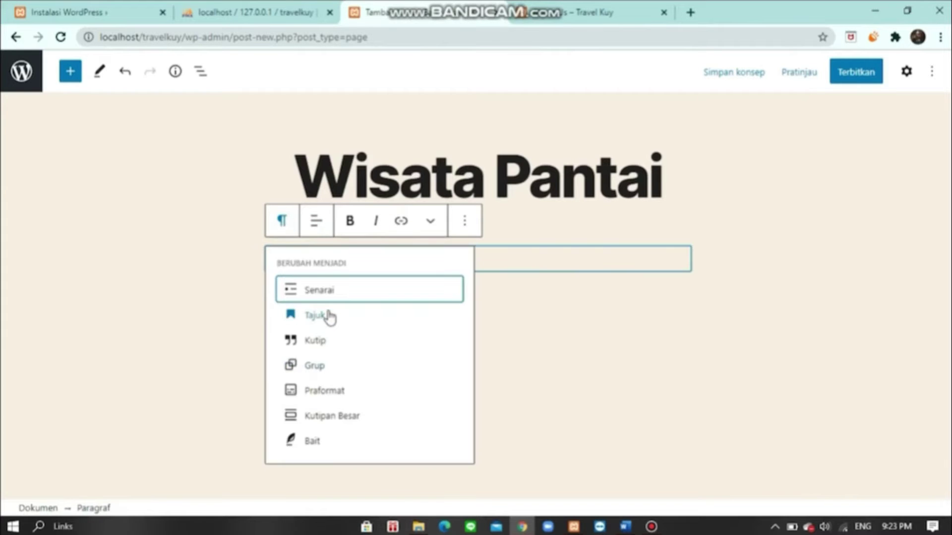
{"action": "left_click", "coordinate": [324, 296]}
{"action": "left_click_drag", "start_coordinate": [383, 256], "coordinate": [275, 260]}
{"action": "left_click", "coordinate": [419, 220]}
- Add an image block below the list and upload the beach photo
{"action": "left_click", "coordinate": [671, 300]}
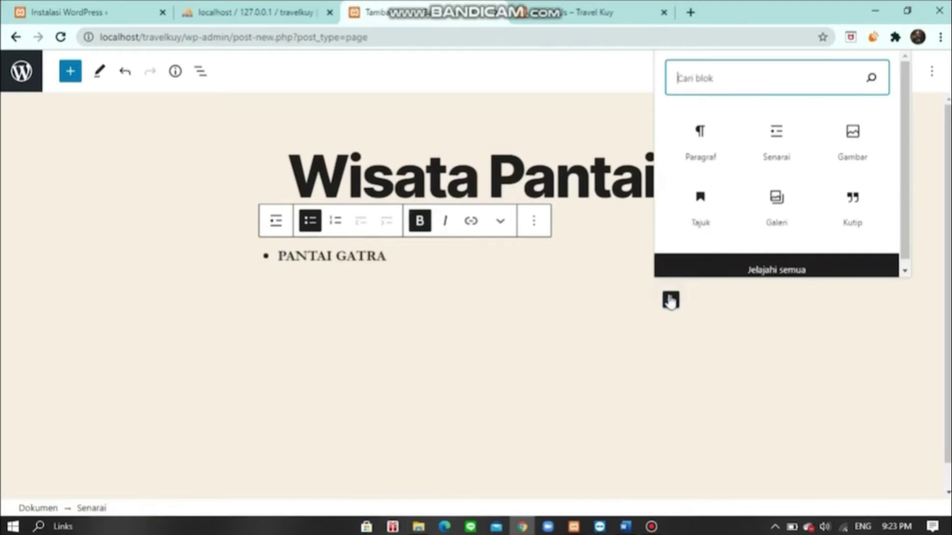
{"action": "left_click", "coordinate": [828, 135]}
{"action": "left_click", "coordinate": [286, 390]}
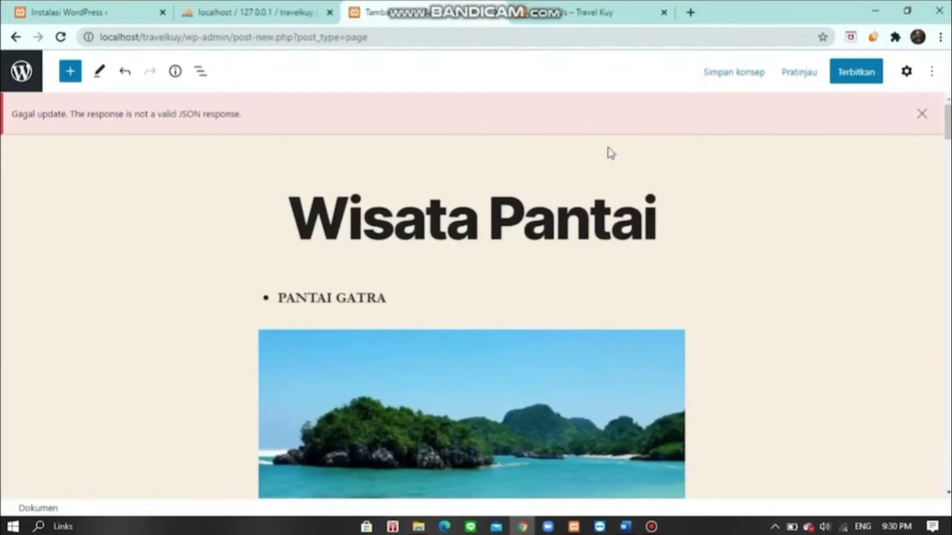
- Publish the Wisata Pantai page and go back to the pages list
{"action": "left_click", "coordinate": [856, 72]}
{"action": "left_click", "coordinate": [816, 72]}
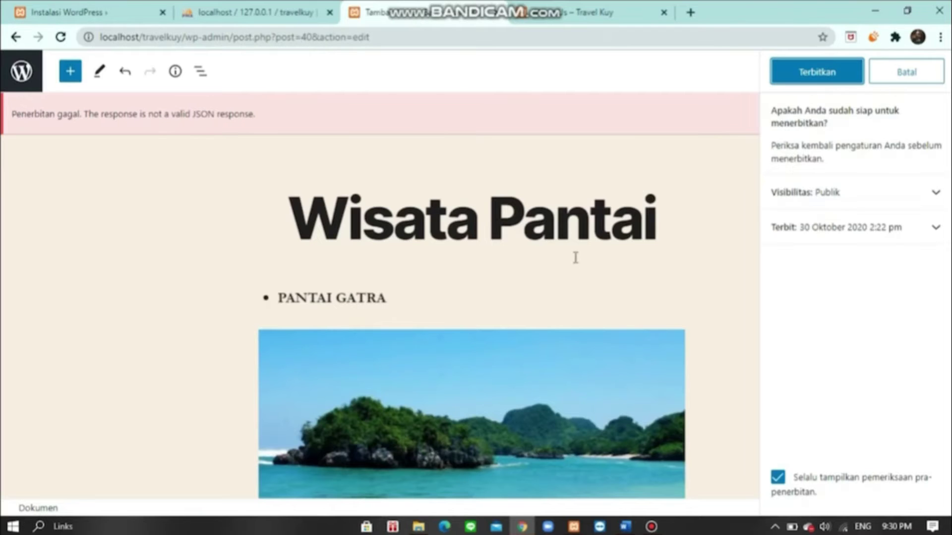
{"action": "left_click", "coordinate": [819, 78]}
{"action": "left_click", "coordinate": [21, 71]}
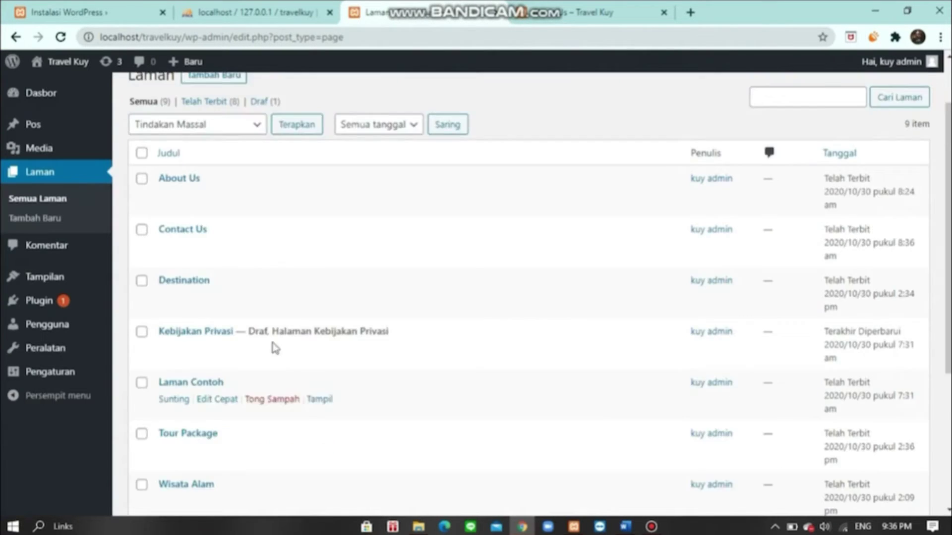
{"action": "scroll", "coordinate": [332, 188], "scroll_direction": "down", "scroll_amount": 3}
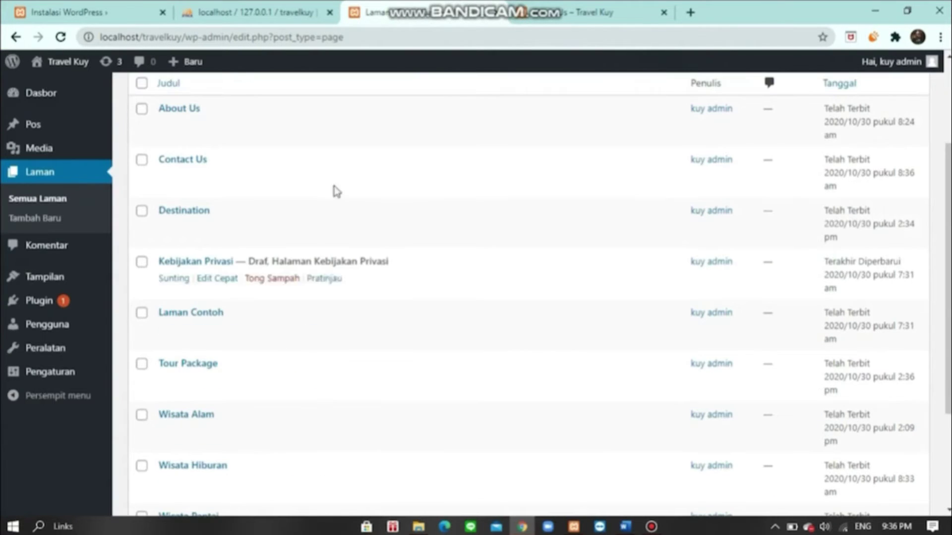
- View the live Travel Kuy home page, then go to Tampilan > Menu in the admin
{"action": "scroll", "coordinate": [375, 316], "scroll_direction": "up", "scroll_amount": 3}
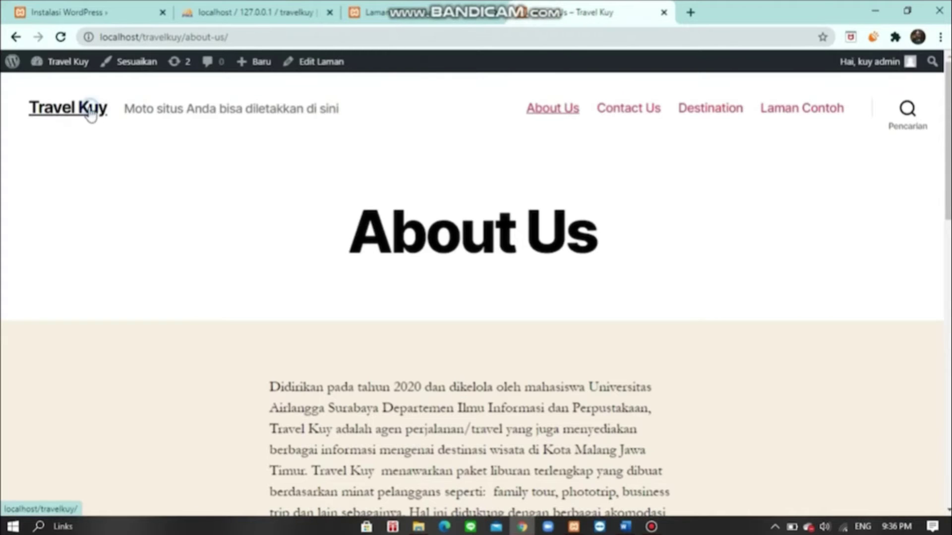
{"action": "left_click", "coordinate": [89, 114]}
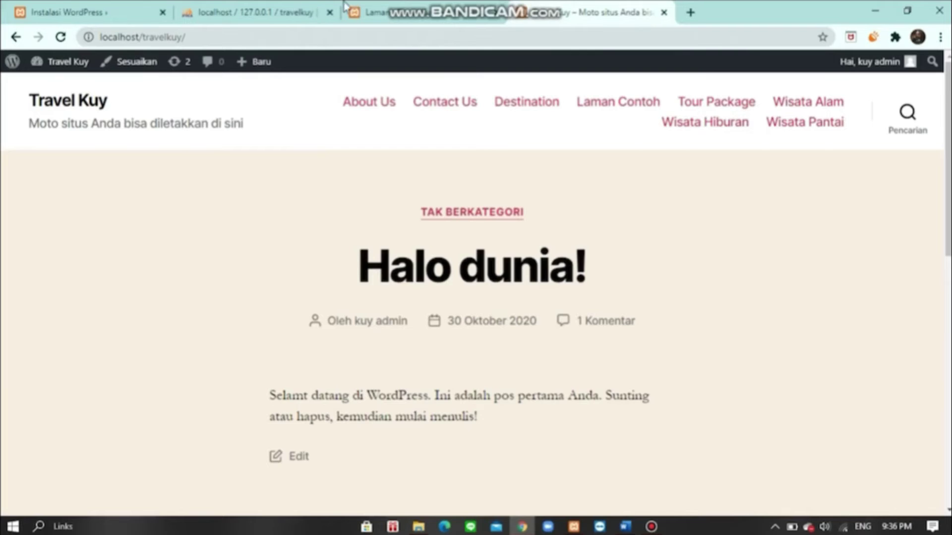
{"action": "left_click", "coordinate": [427, 15]}
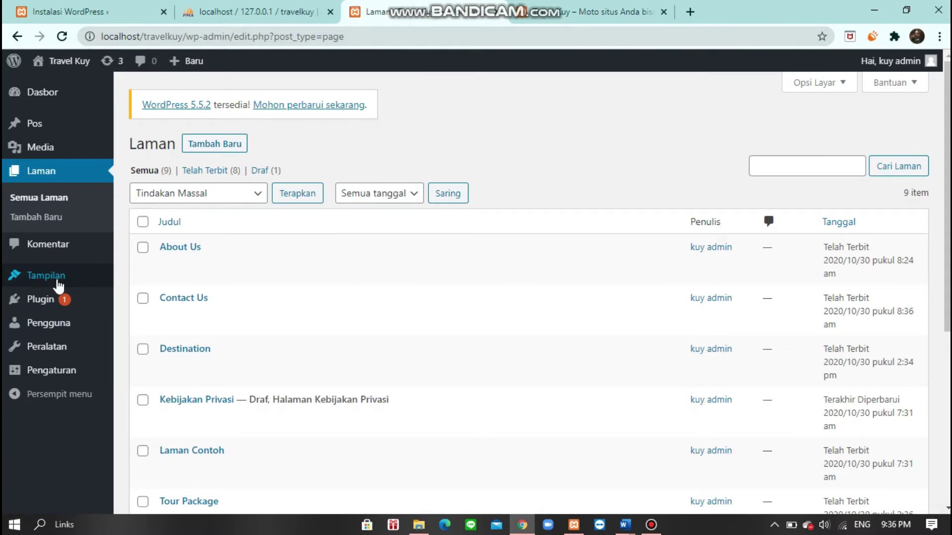
{"action": "mouse_move", "coordinate": [58, 285]}
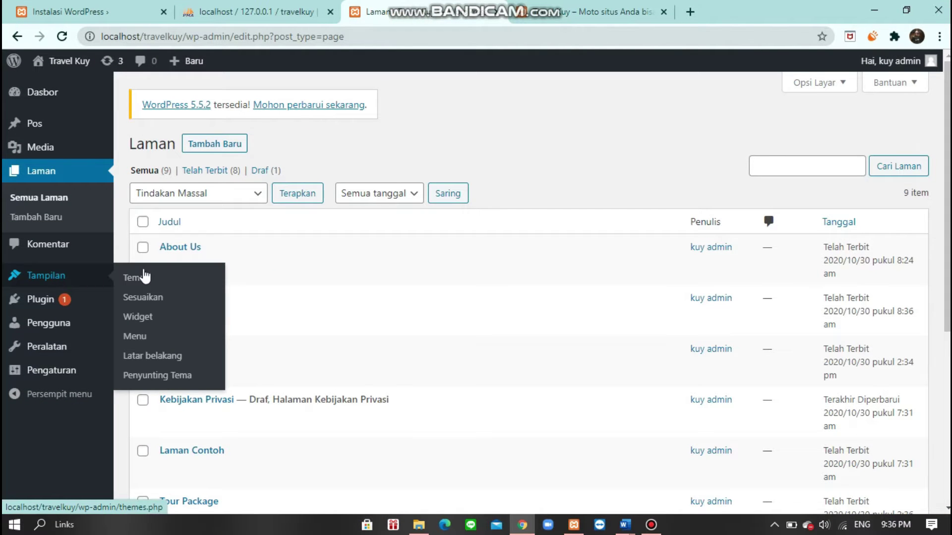
{"action": "left_click", "coordinate": [140, 341]}
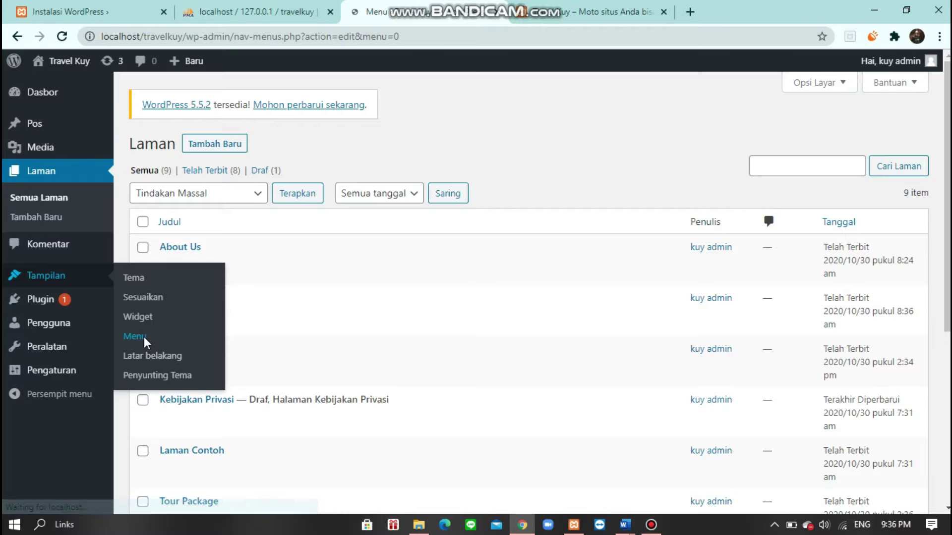
- Enter 'master menu' as the new menu's name
{"action": "left_click", "coordinate": [419, 305]}
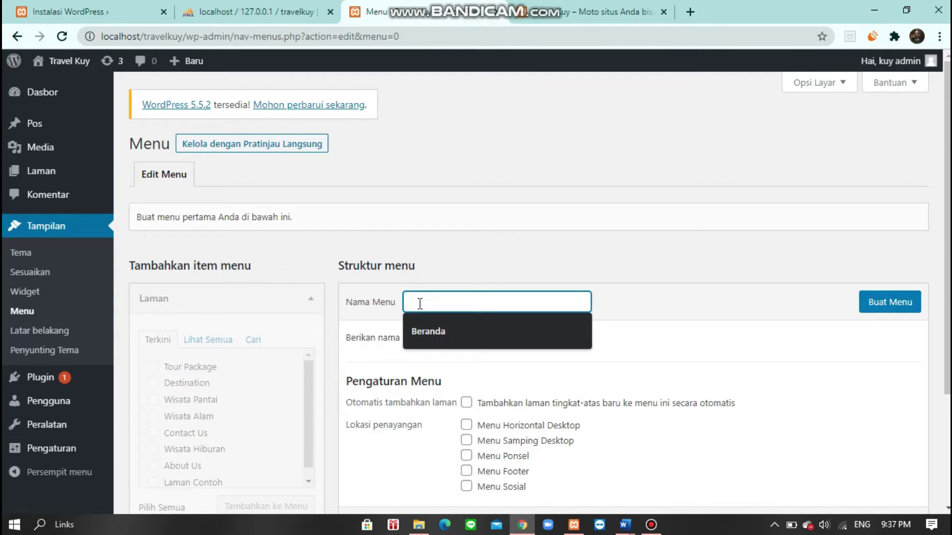
{"action": "key", "text": "Return"}
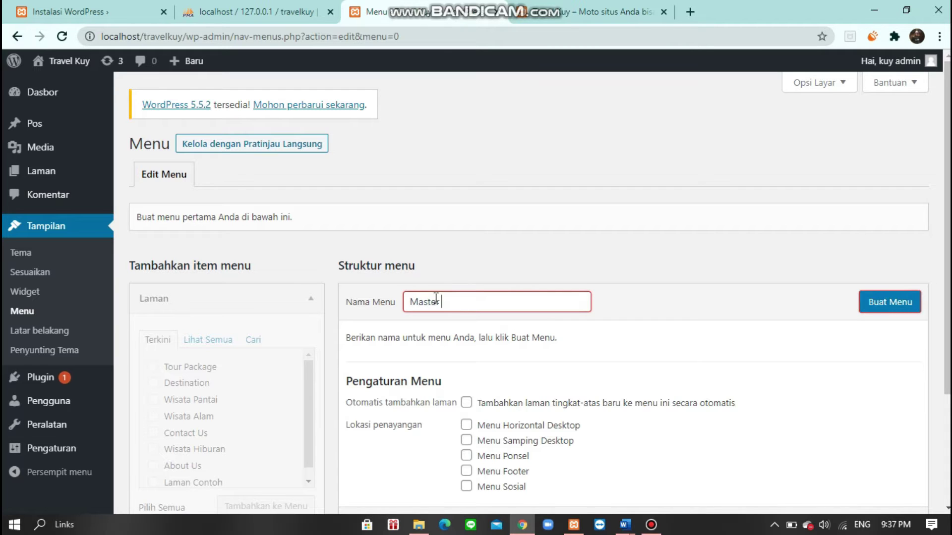
{"action": "key", "text": "BackSpace"}
{"action": "key", "text": "BackSpace"}
{"action": "key", "text": "BackSpace"}
{"action": "key", "text": "BackSpace"}
{"action": "key", "text": "BackSpace"}
{"action": "key", "text": "BackSpace"}
{"action": "key", "text": "BackSpace"}
{"action": "key", "text": "BackSpace"}
{"action": "key", "text": "BackSpace"}
{"action": "left_click", "coordinate": [435, 298]}
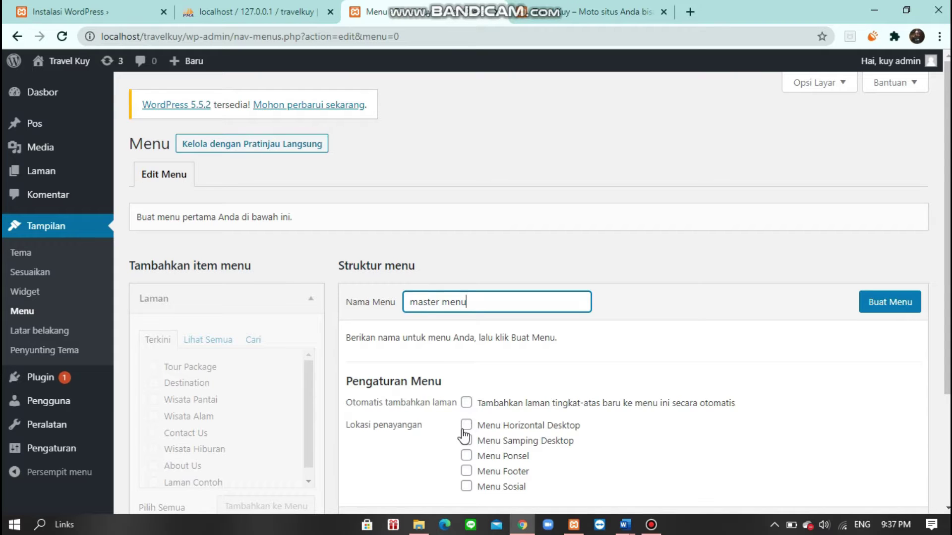
- Assign it to Menu Horizontal Desktop, create it, and expand the Custom Links panel
{"action": "scroll", "coordinate": [464, 435], "scroll_direction": "down", "scroll_amount": 3}
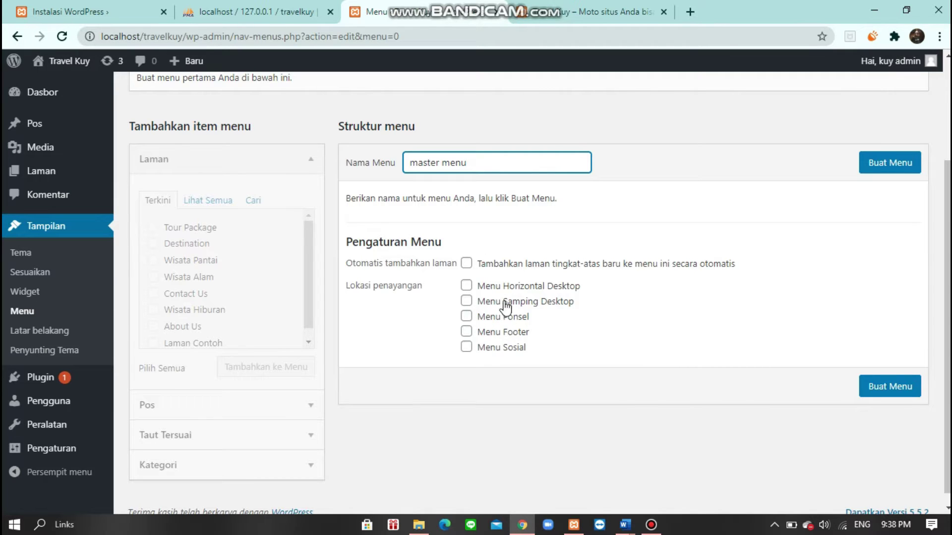
{"action": "left_click", "coordinate": [491, 288]}
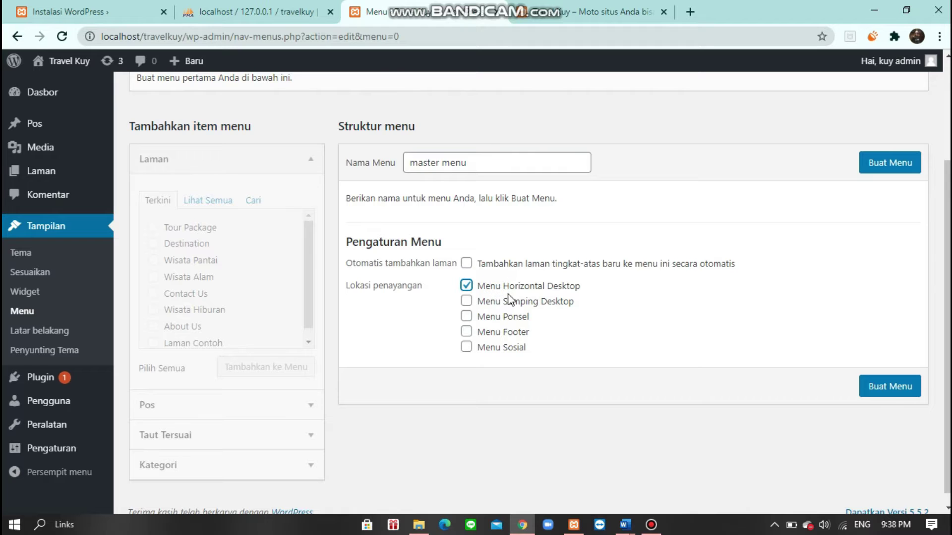
{"action": "left_click", "coordinate": [887, 390]}
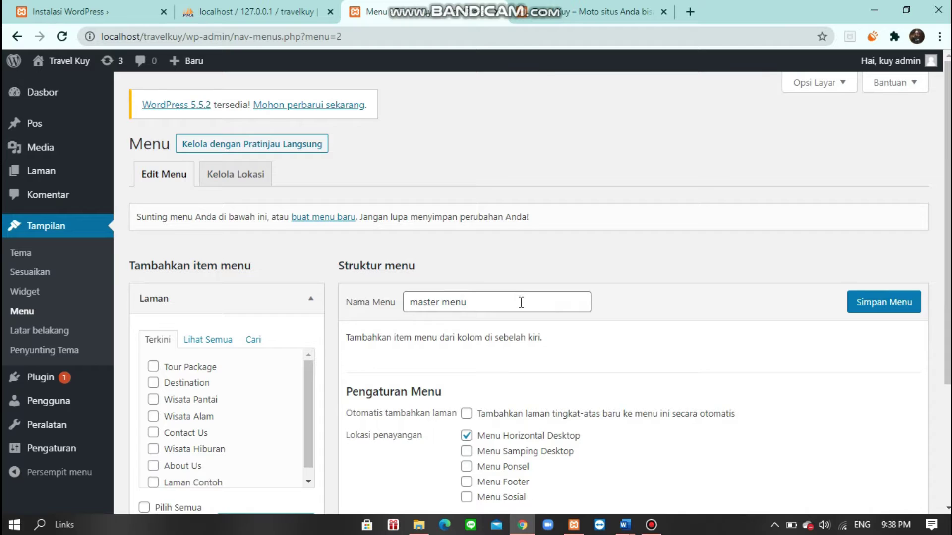
{"action": "scroll", "coordinate": [520, 302], "scroll_direction": "down", "scroll_amount": 3}
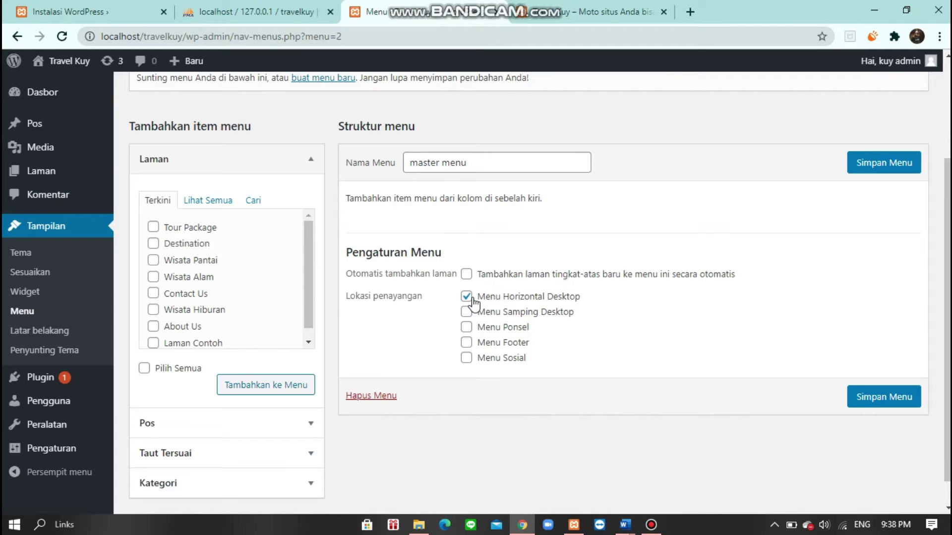
{"action": "left_click", "coordinate": [193, 452]}
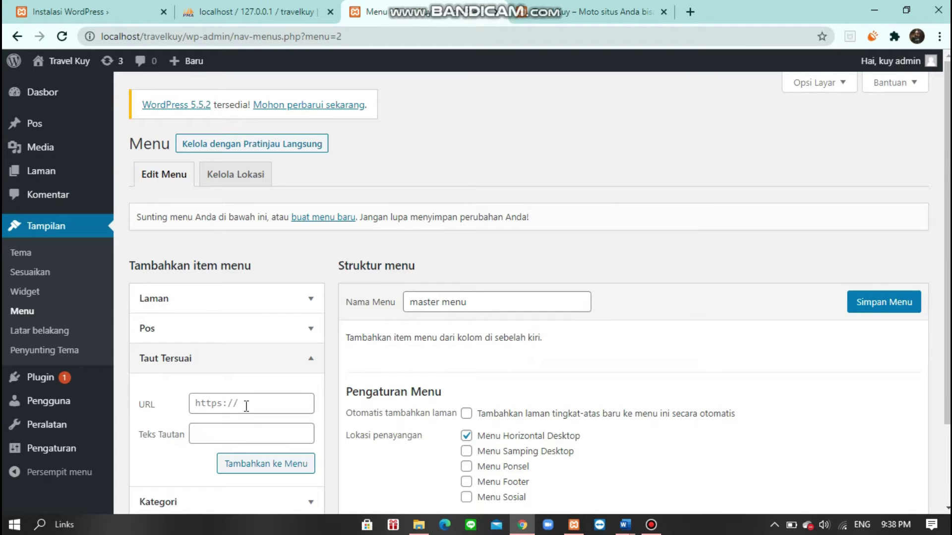
{"action": "left_click", "coordinate": [597, 8]}
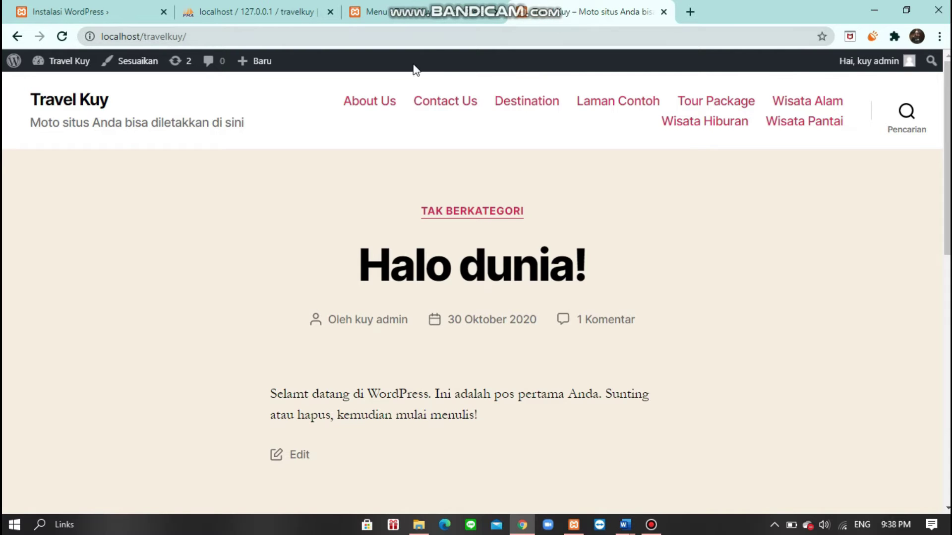
{"action": "left_click", "coordinate": [118, 34]}
{"action": "mouse_move", "coordinate": [236, 60]}
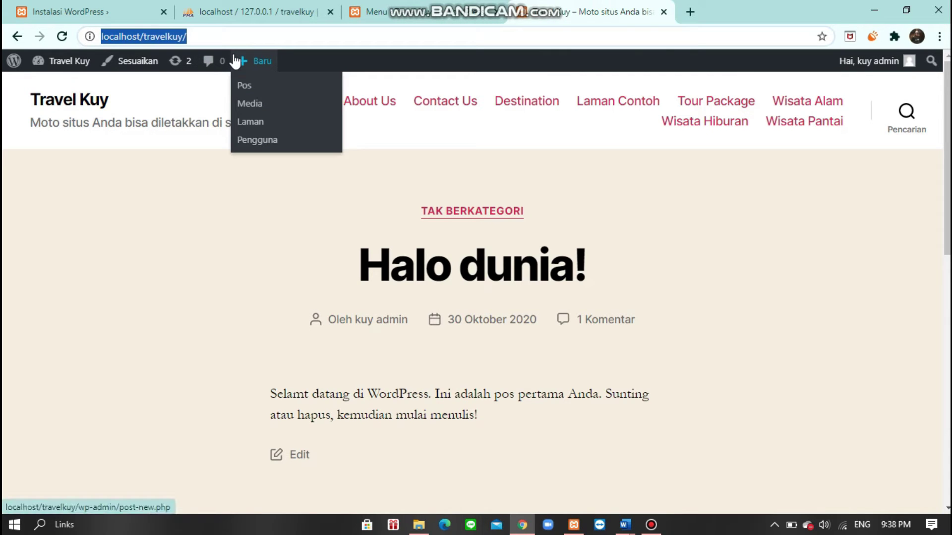
{"action": "left_click", "coordinate": [369, 11]}
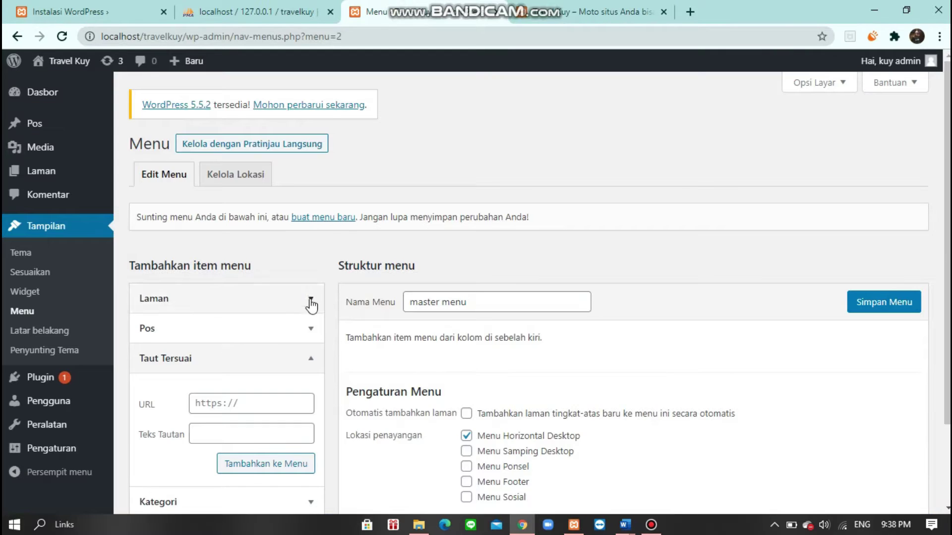
- Paste it as the custom link URL, label it Home, and add it to the menu
{"action": "scroll", "coordinate": [225, 364], "scroll_direction": "down", "scroll_amount": 1}
{"action": "left_click", "coordinate": [245, 339]}
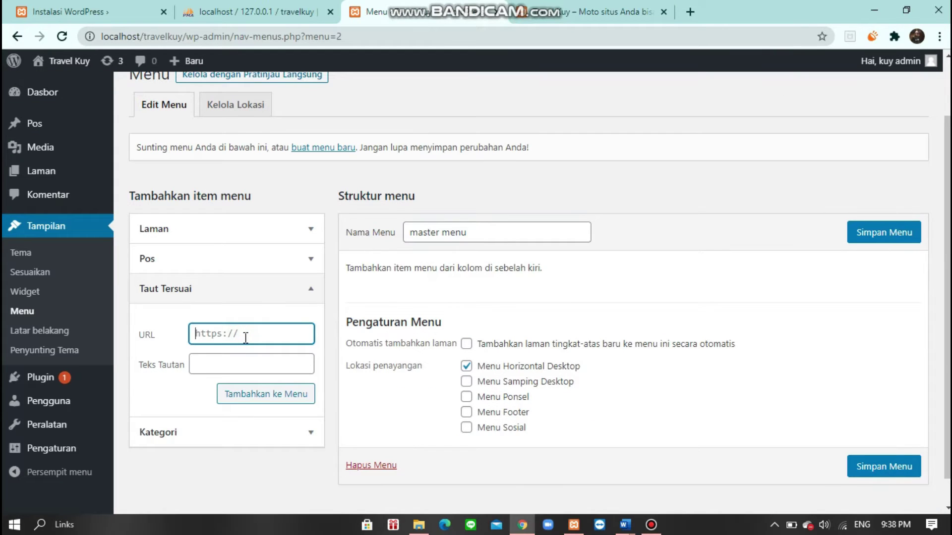
{"action": "key", "text": "ctrl+v"}
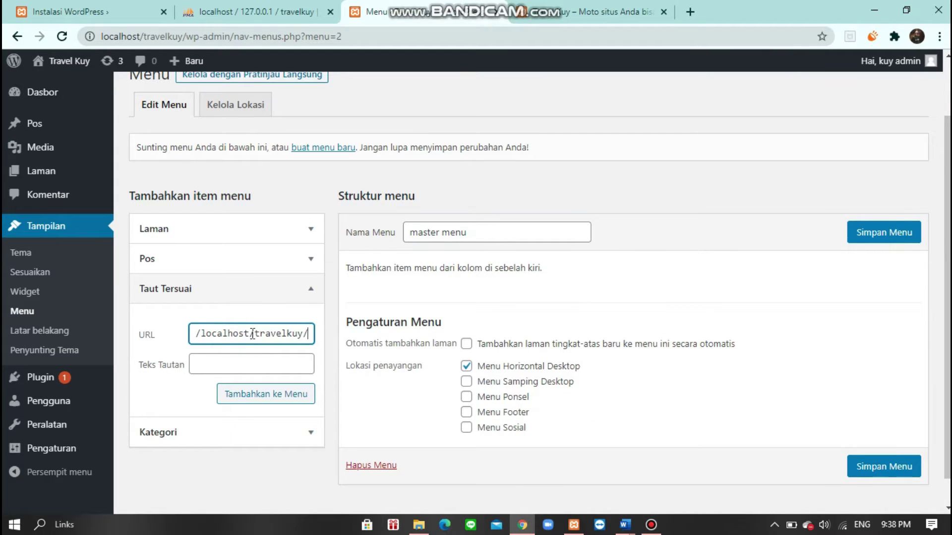
{"action": "key", "text": "Home"}
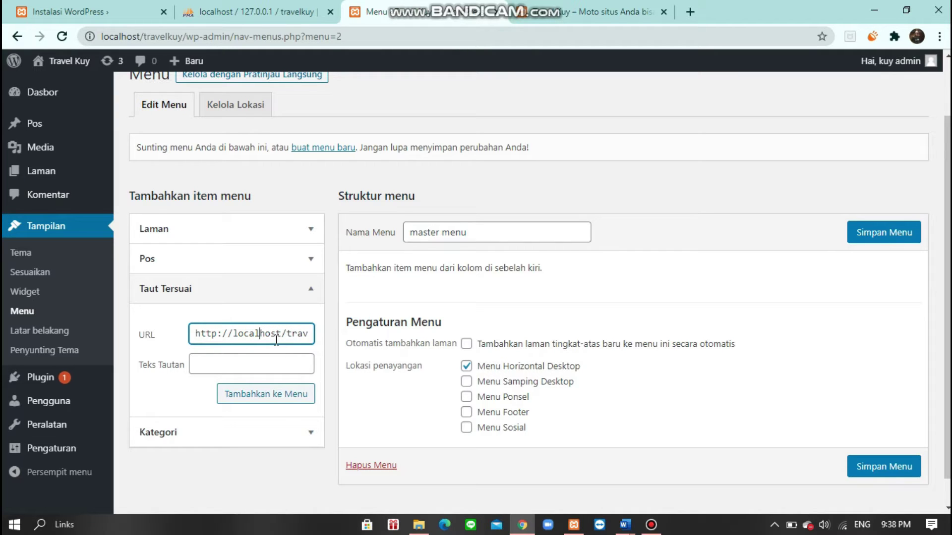
{"action": "left_click", "coordinate": [230, 362]}
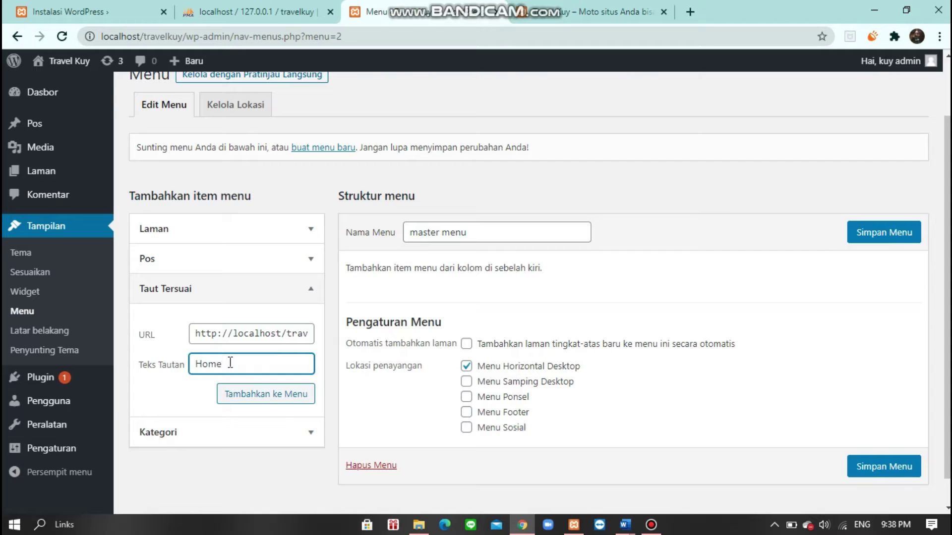
{"action": "left_click", "coordinate": [265, 396]}
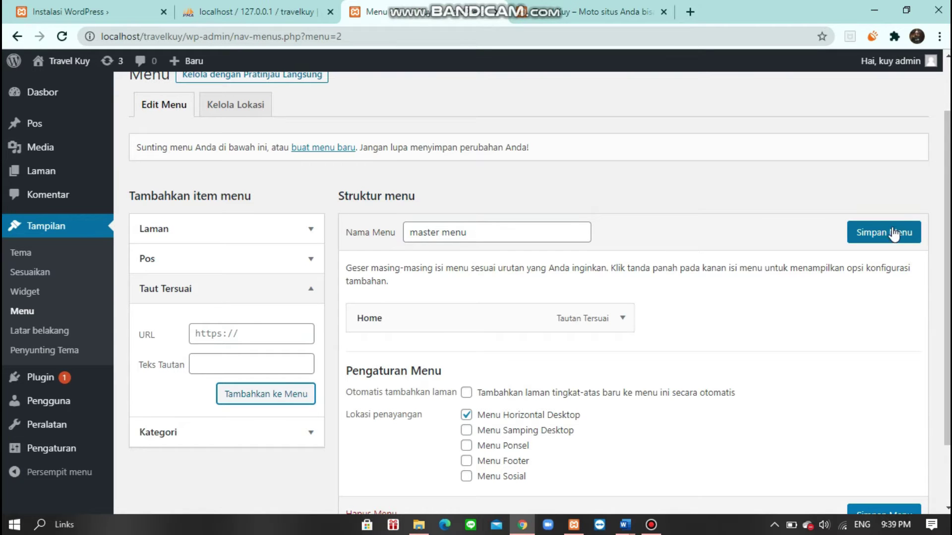
- Save the master menu and reload the front page to see the new header
{"action": "left_click", "coordinate": [854, 233]}
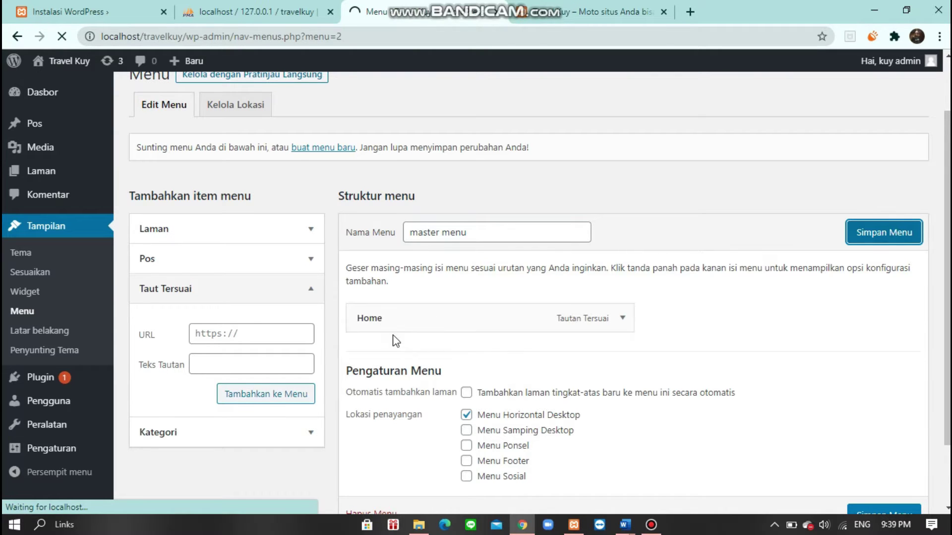
{"action": "scroll", "coordinate": [382, 305], "scroll_direction": "down", "scroll_amount": 3}
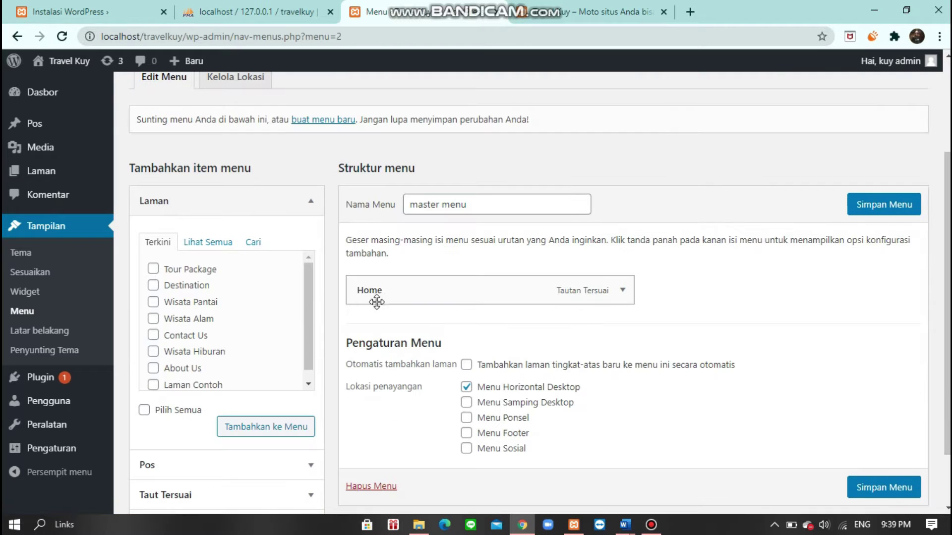
{"action": "left_click", "coordinate": [550, 6]}
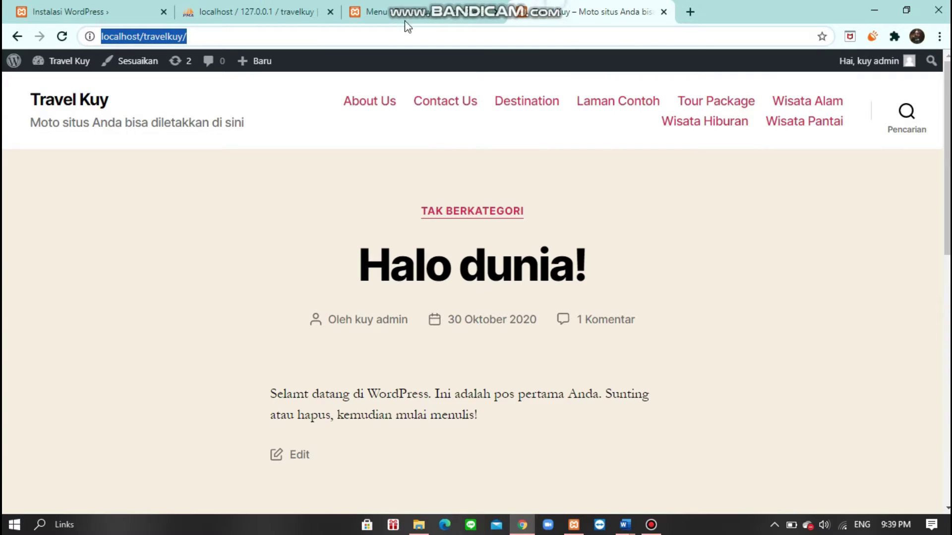
{"action": "left_click", "coordinate": [62, 38]}
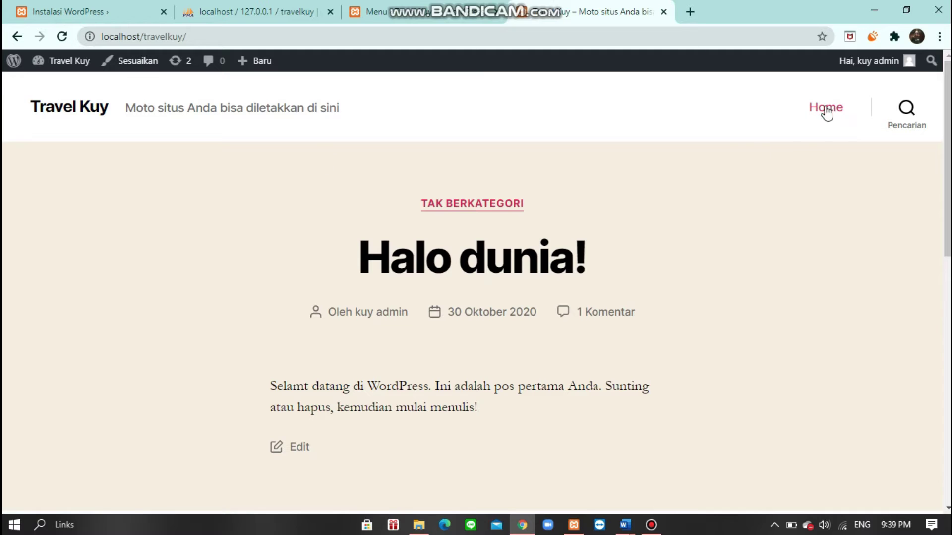
- Follow the Home link in the site header, then return to the menu editor
{"action": "left_click", "coordinate": [822, 108]}
{"action": "left_click", "coordinate": [415, 19]}
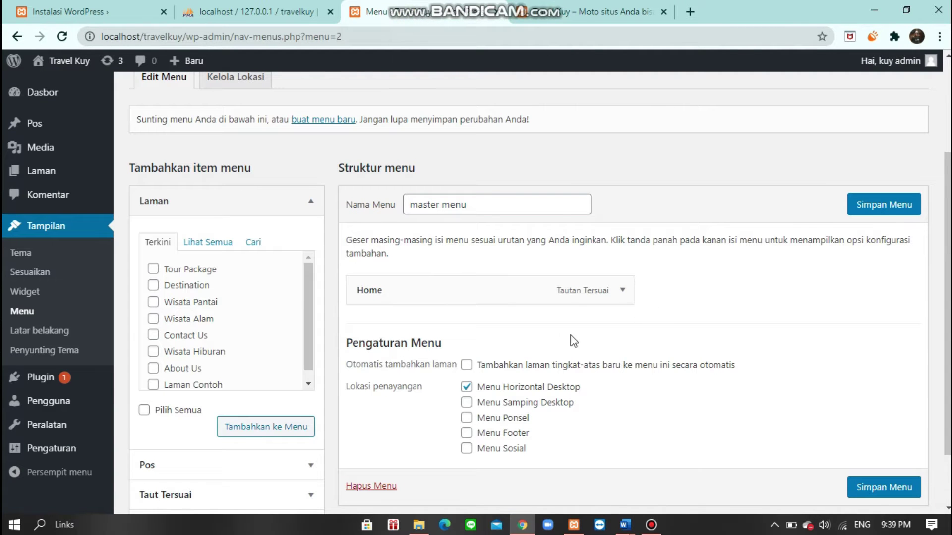
{"action": "scroll", "coordinate": [418, 325], "scroll_direction": "down", "scroll_amount": 2}
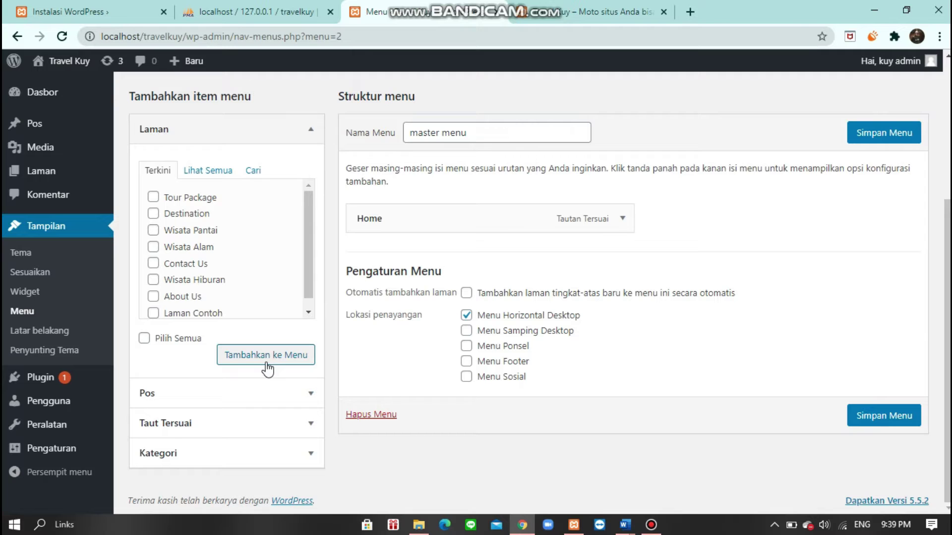
- Add the Contact Us and About Us pages to the master menu
{"action": "scroll", "coordinate": [175, 231], "scroll_direction": "up", "scroll_amount": 4}
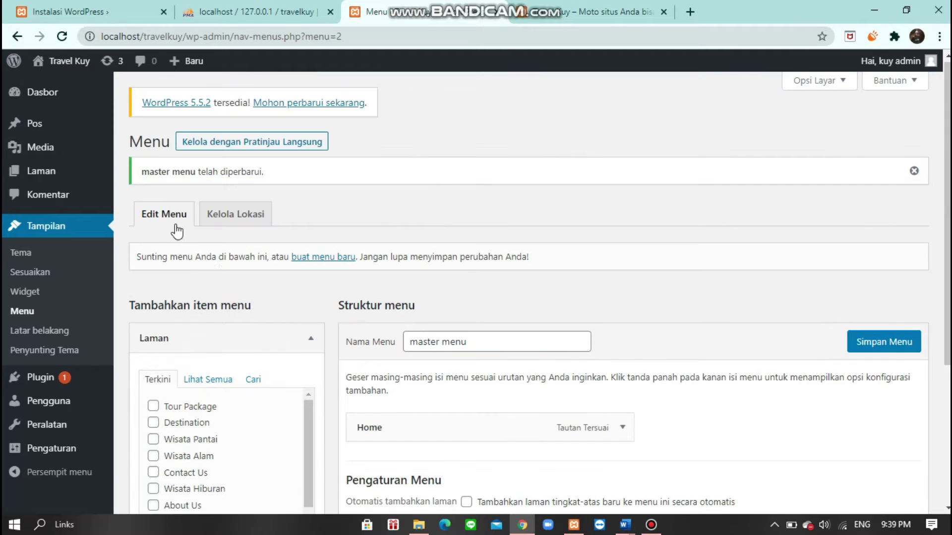
{"action": "scroll", "coordinate": [206, 227], "scroll_direction": "down", "scroll_amount": 3}
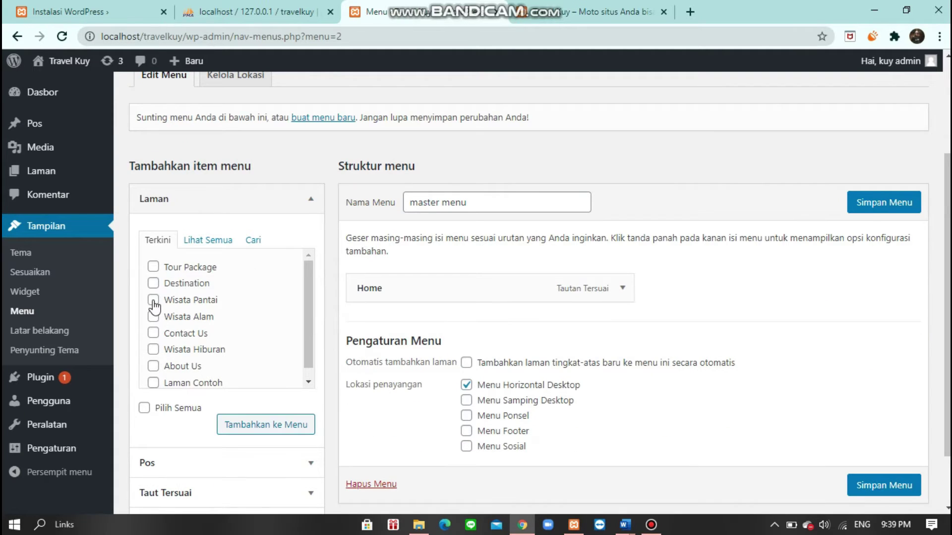
{"action": "left_click", "coordinate": [152, 334]}
{"action": "scroll", "coordinate": [186, 337], "scroll_direction": "down", "scroll_amount": 1}
{"action": "scroll", "coordinate": [188, 337], "scroll_direction": "down", "scroll_amount": 2}
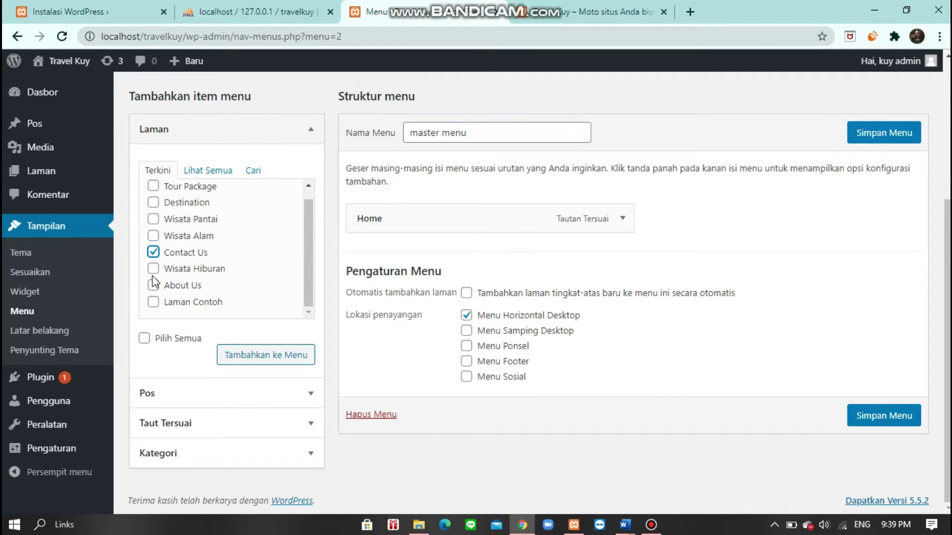
{"action": "left_click", "coordinate": [153, 285]}
{"action": "left_click", "coordinate": [260, 358]}
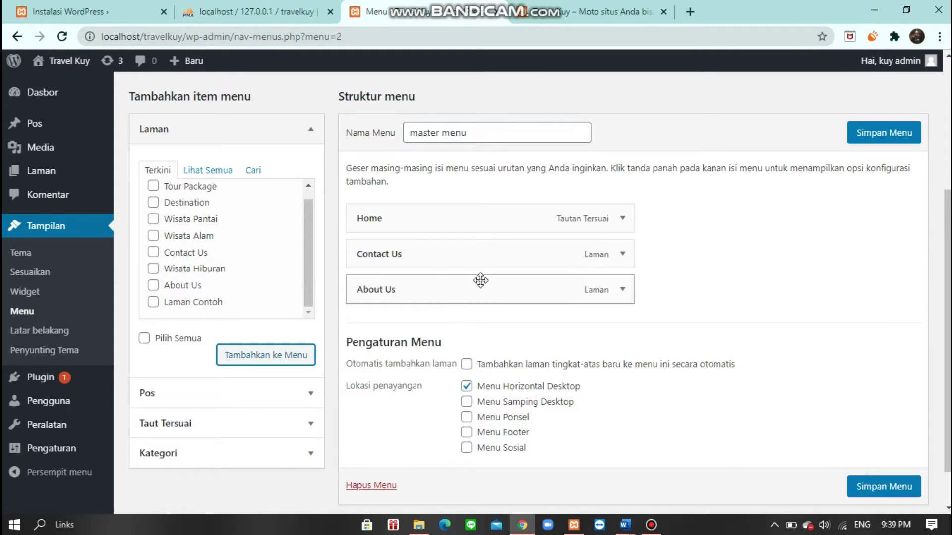
- Reload the front page to check the header, then save the master menu
{"action": "left_click", "coordinate": [629, 7]}
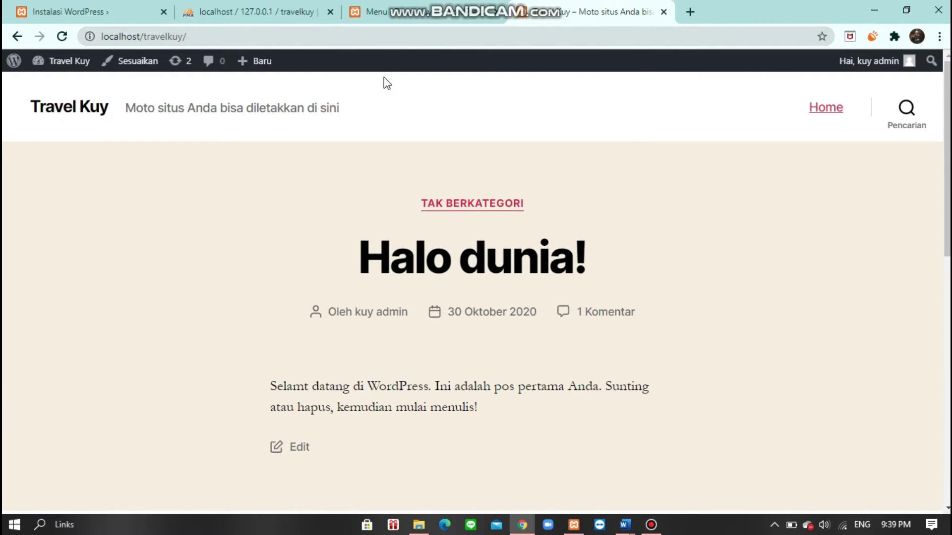
{"action": "left_click", "coordinate": [62, 36]}
{"action": "left_click", "coordinate": [470, 15]}
{"action": "left_click", "coordinate": [879, 132]}
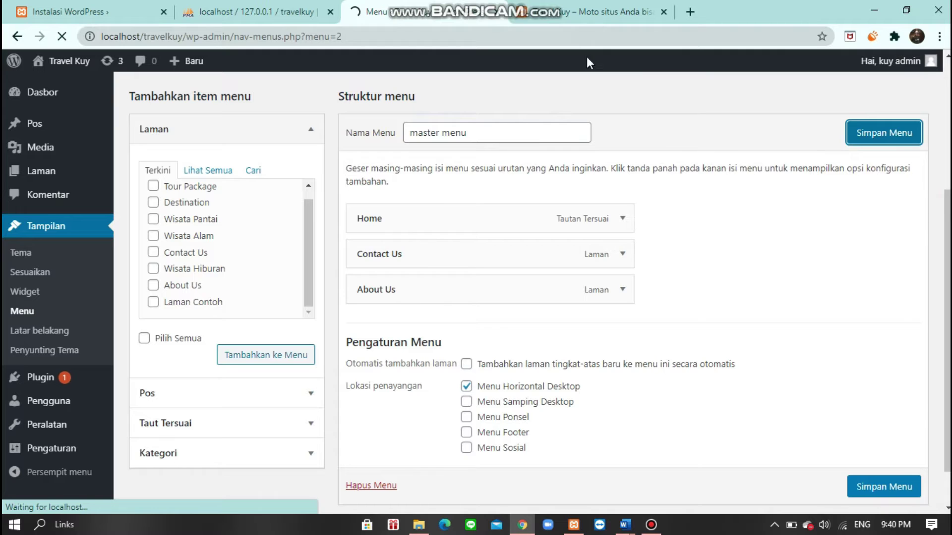
{"action": "scroll", "coordinate": [471, 296], "scroll_direction": "down", "scroll_amount": 3}
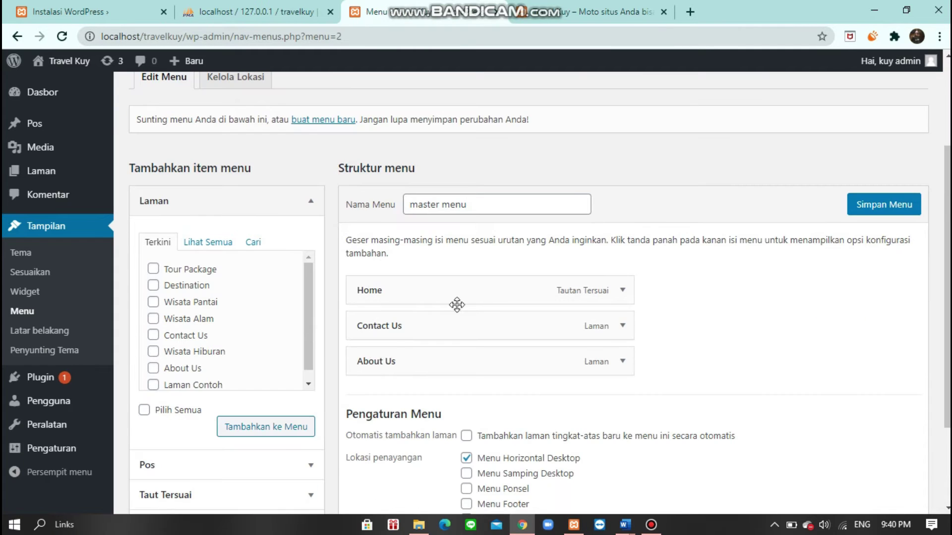
{"action": "left_click", "coordinate": [594, 7]}
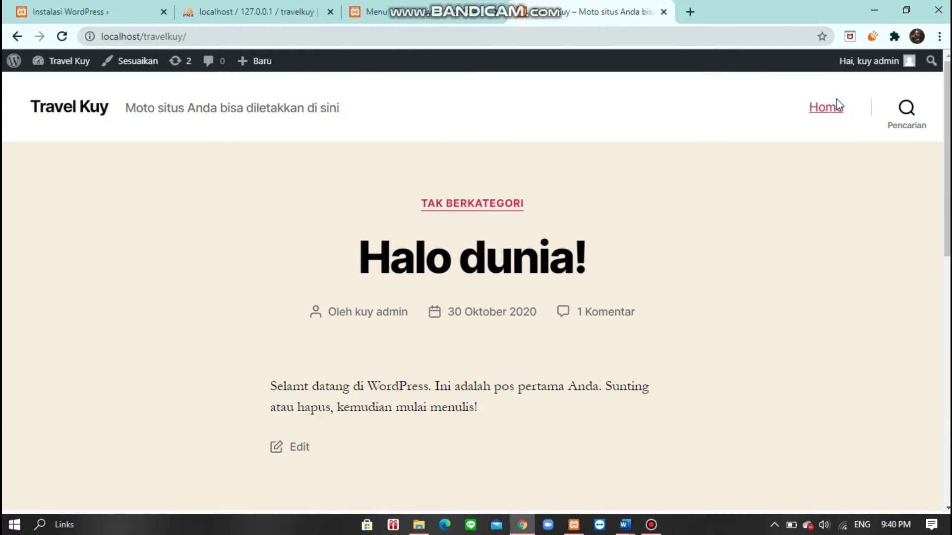
{"action": "left_click", "coordinate": [62, 36]}
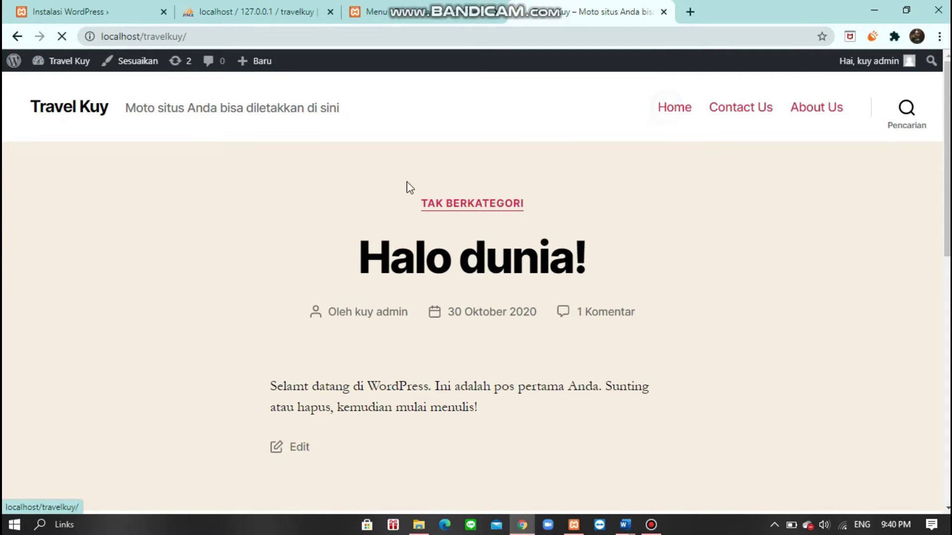
{"action": "left_click", "coordinate": [743, 113]}
{"action": "scroll", "coordinate": [238, 405], "scroll_direction": "down", "scroll_amount": 3}
{"action": "scroll", "coordinate": [242, 403], "scroll_direction": "down", "scroll_amount": 1}
{"action": "scroll", "coordinate": [331, 399], "scroll_direction": "up", "scroll_amount": 4}
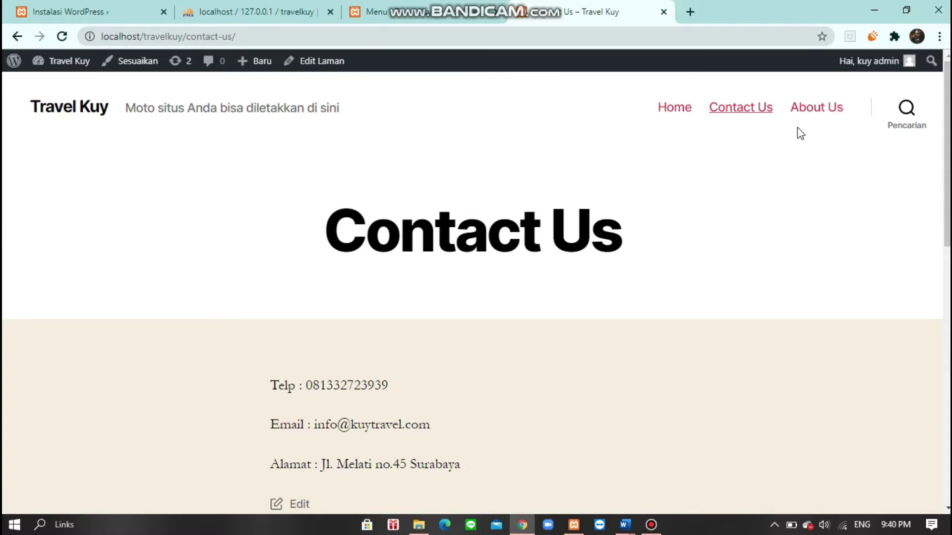
{"action": "left_click", "coordinate": [809, 109]}
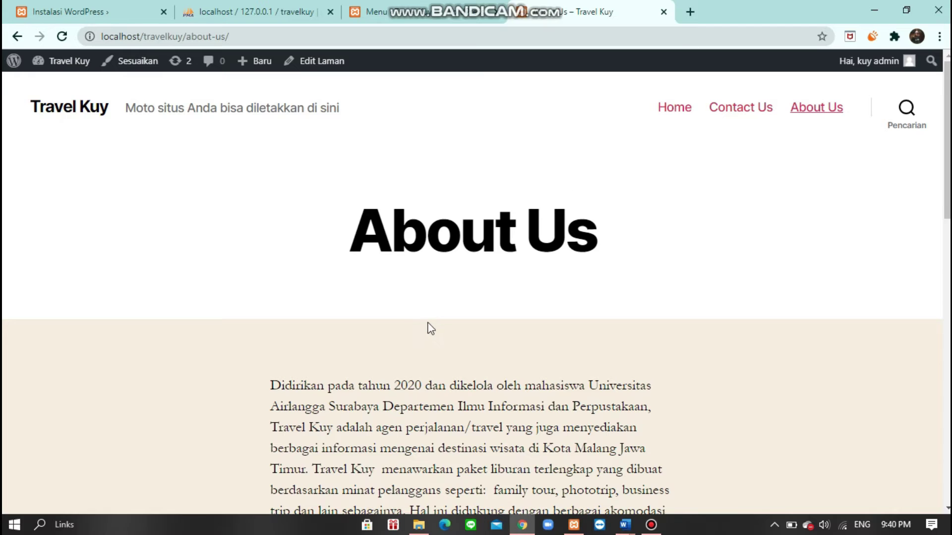
{"action": "scroll", "coordinate": [431, 328], "scroll_direction": "down", "scroll_amount": 5}
{"action": "scroll", "coordinate": [434, 321], "scroll_direction": "up", "scroll_amount": 5}
{"action": "left_click", "coordinate": [411, 5]}
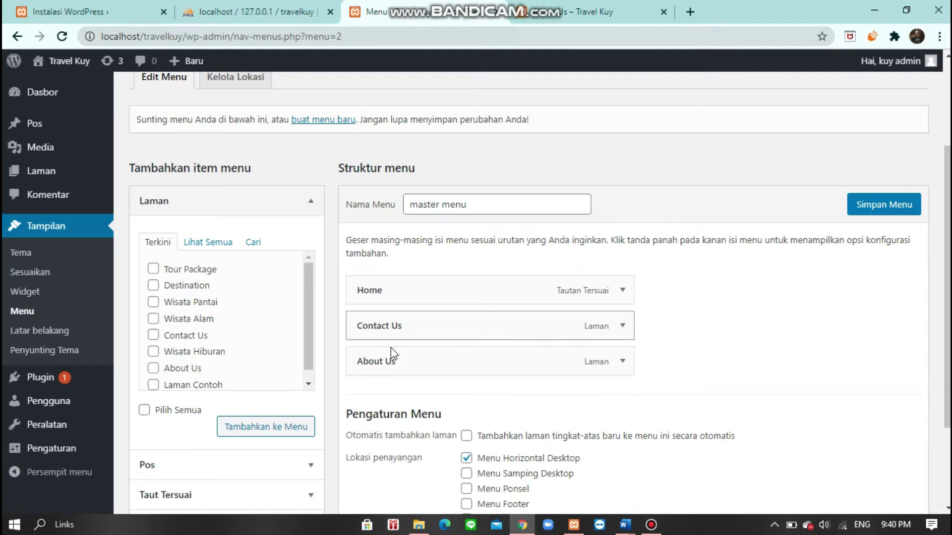
- Add the Tour Package, Destination, Wisata Pantai, Wisata Alam and Wisata Hiburan pages to master menu
{"action": "scroll", "coordinate": [167, 356], "scroll_direction": "down", "scroll_amount": 1}
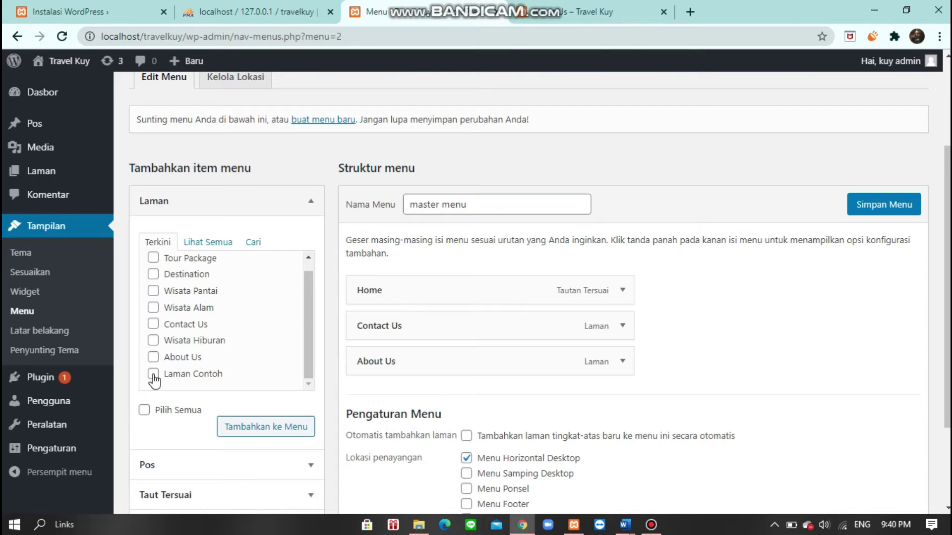
{"action": "left_click", "coordinate": [153, 341]}
{"action": "left_click", "coordinate": [153, 308]}
{"action": "left_click", "coordinate": [153, 291]}
{"action": "scroll", "coordinate": [168, 318], "scroll_direction": "up", "scroll_amount": 1}
{"action": "left_click", "coordinate": [153, 285]}
{"action": "left_click", "coordinate": [153, 269]}
{"action": "scroll", "coordinate": [199, 327], "scroll_direction": "up", "scroll_amount": 3}
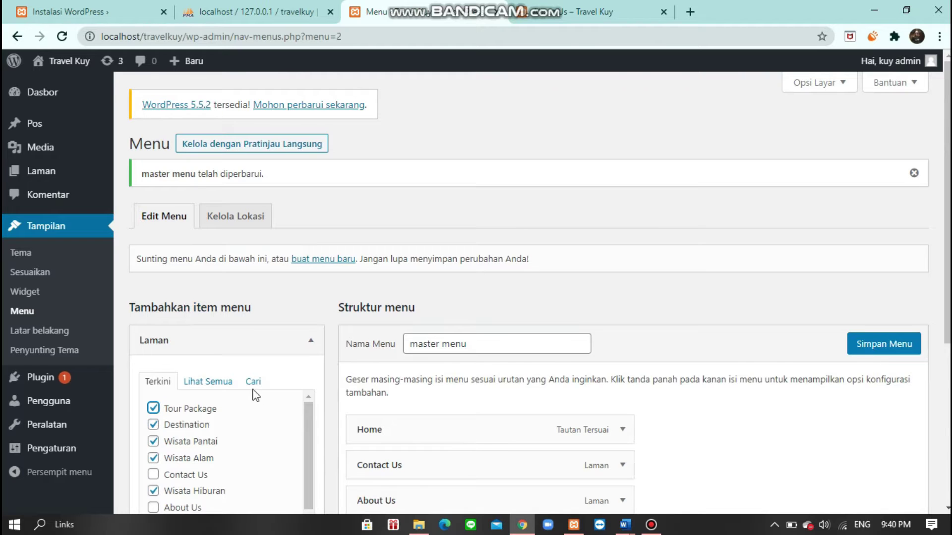
{"action": "scroll", "coordinate": [256, 395], "scroll_direction": "down", "scroll_amount": 3}
{"action": "left_click", "coordinate": [268, 430]}
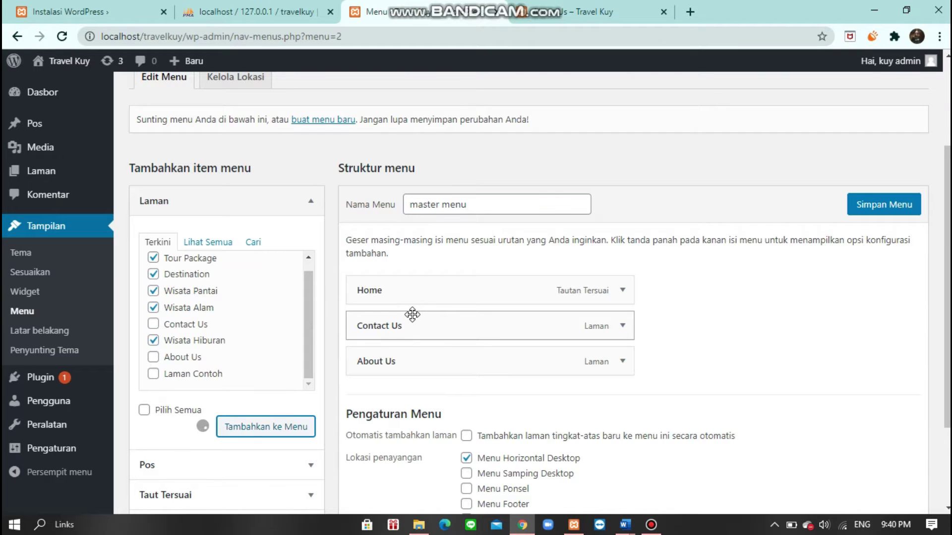
- Order About Us before Contact Us, nest the Wisata pages under Destination, and save the menu
{"action": "scroll", "coordinate": [411, 315], "scroll_direction": "down", "scroll_amount": 2}
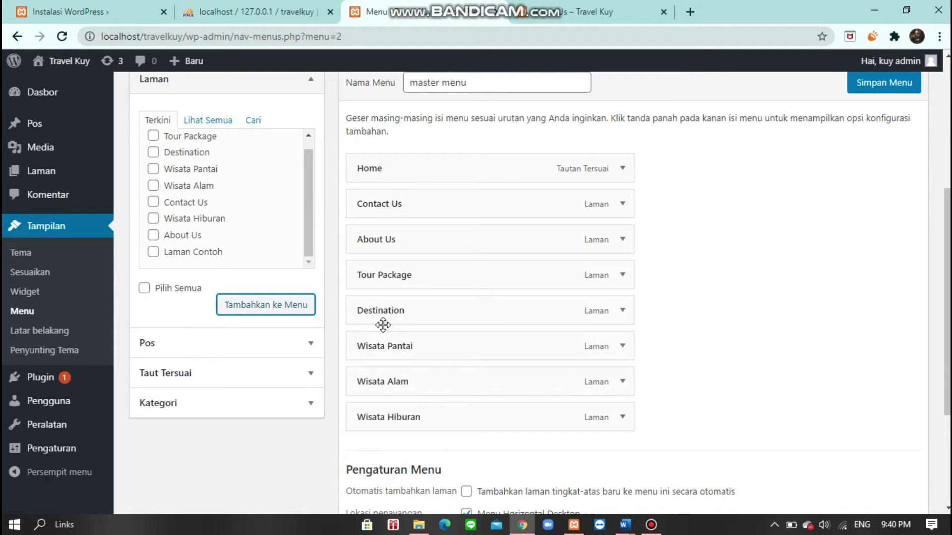
{"action": "left_click_drag", "start_coordinate": [371, 236], "coordinate": [379, 201]}
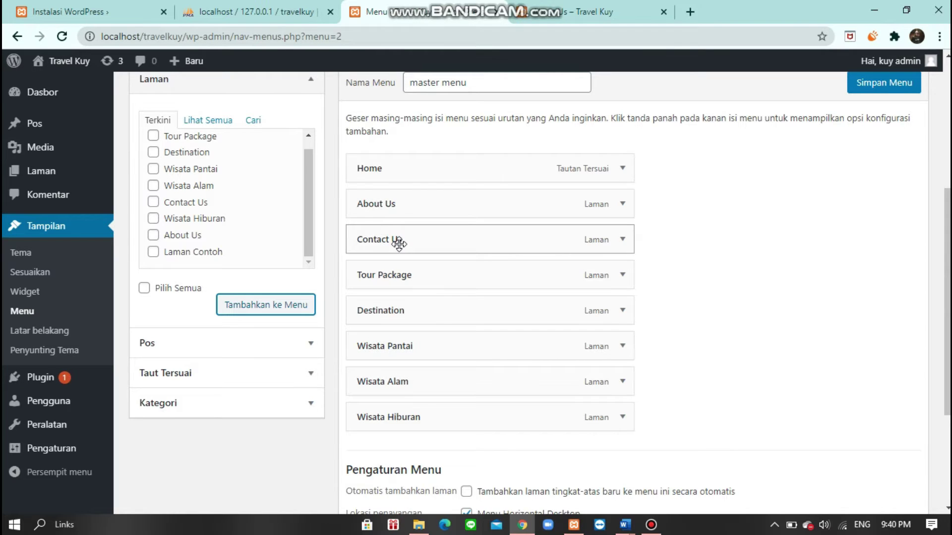
{"action": "left_click_drag", "start_coordinate": [398, 242], "coordinate": [399, 276]}
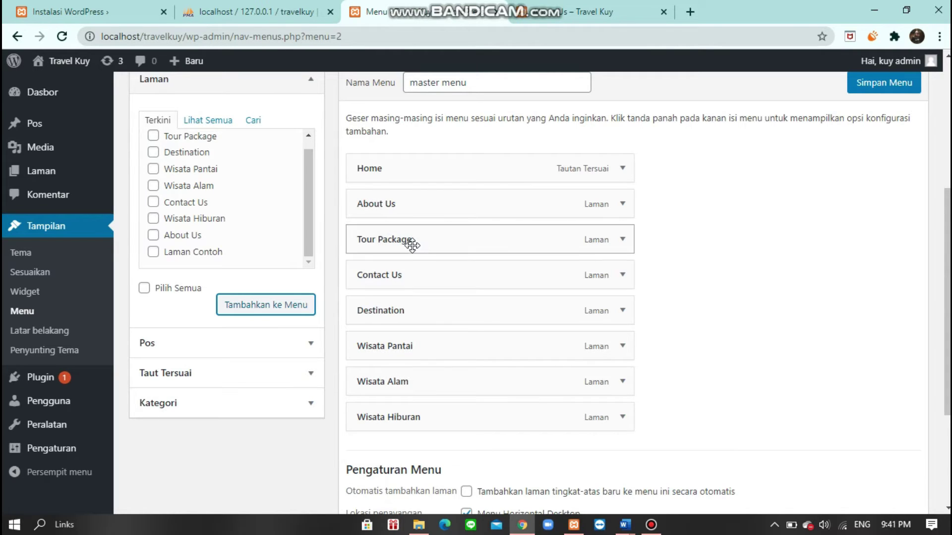
{"action": "left_click_drag", "start_coordinate": [395, 344], "coordinate": [450, 358]}
{"action": "left_click_drag", "start_coordinate": [410, 381], "coordinate": [430, 416]}
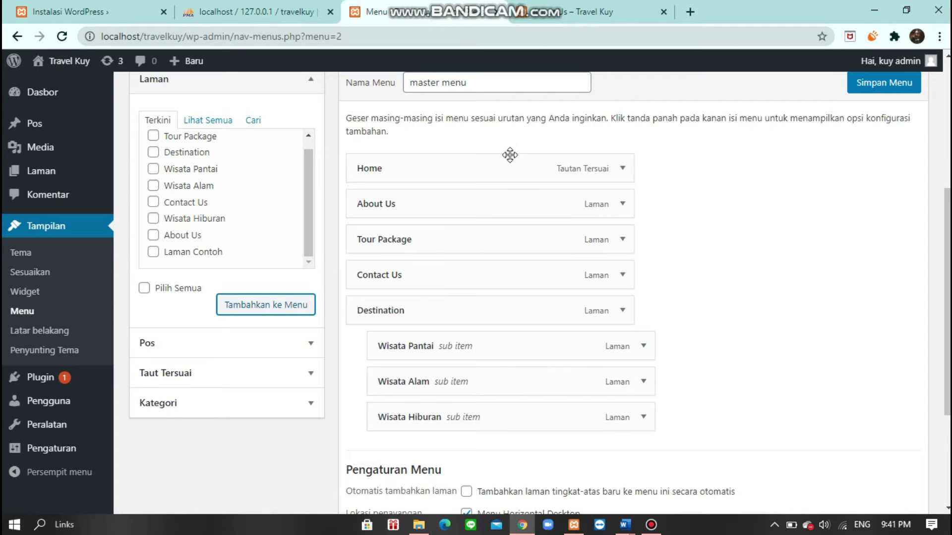
{"action": "left_click", "coordinate": [865, 86]}
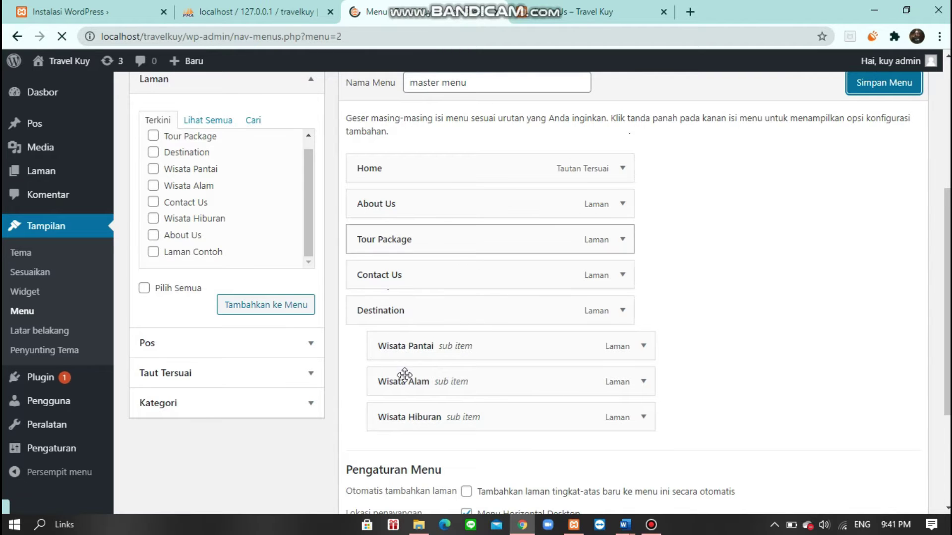
- Reload the live site and open Wisata Pantai from the Destination dropdown
{"action": "scroll", "coordinate": [470, 282], "scroll_direction": "down", "scroll_amount": 3}
{"action": "scroll", "coordinate": [476, 278], "scroll_direction": "down", "scroll_amount": 2}
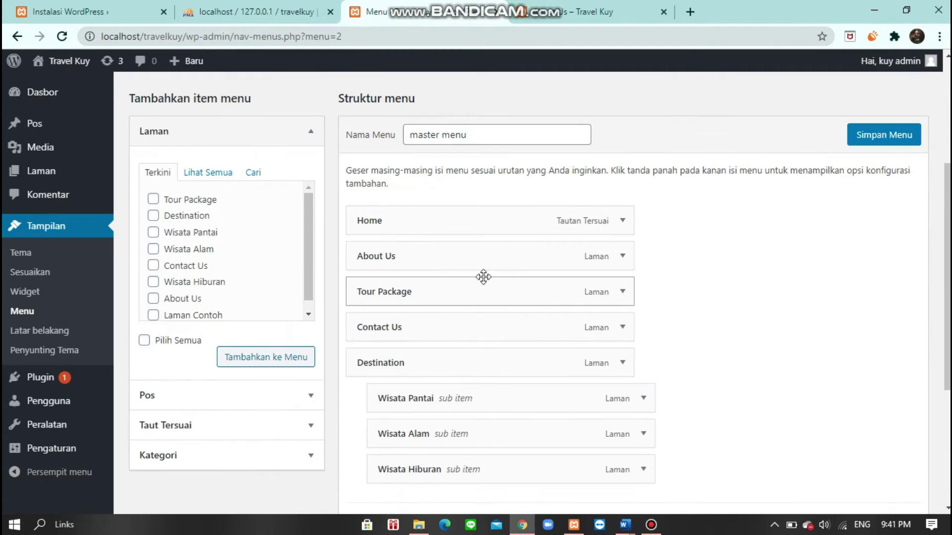
{"action": "left_click", "coordinate": [614, 14]}
{"action": "left_click", "coordinate": [61, 36]}
{"action": "mouse_move", "coordinate": [820, 109]}
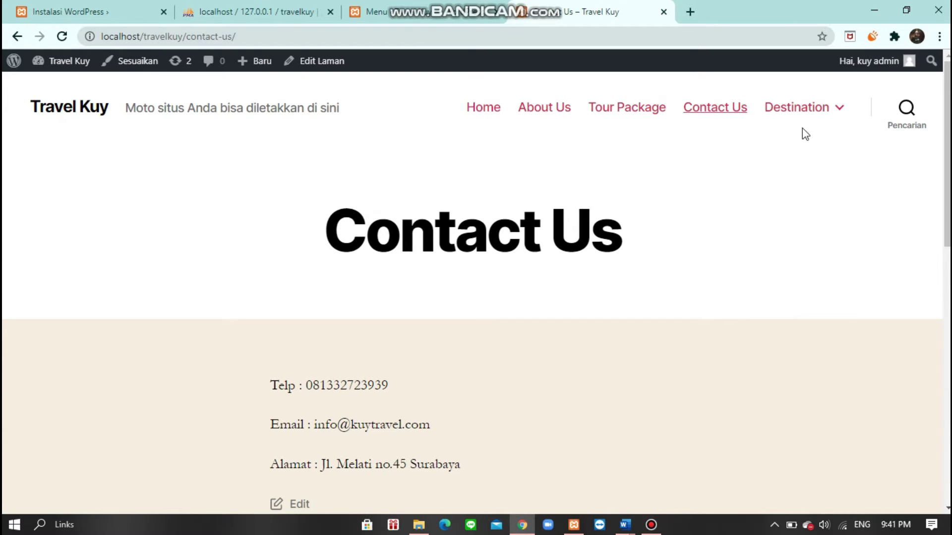
{"action": "mouse_move", "coordinate": [802, 124]}
{"action": "left_click", "coordinate": [774, 163]}
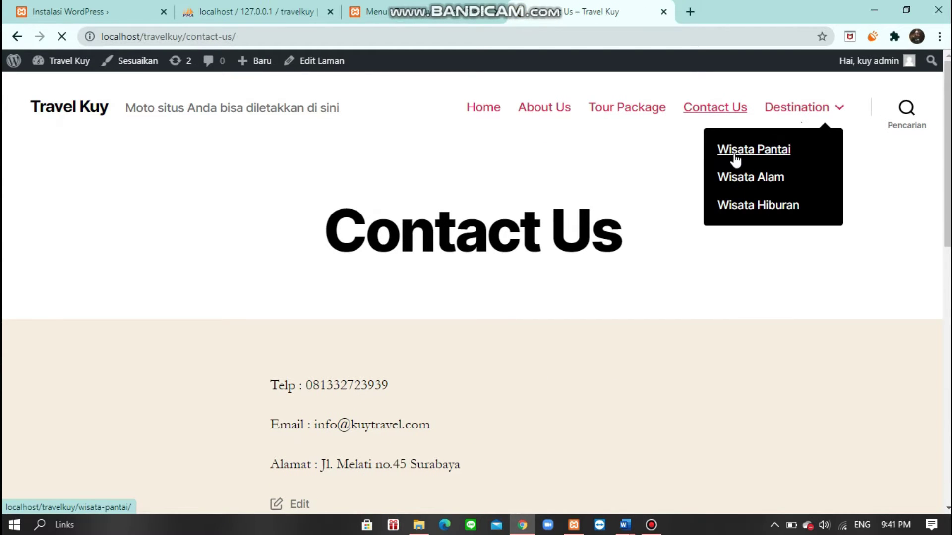
- Check the Wisata Pantai page and the Destination dropdown, then return to the menu editor
{"action": "scroll", "coordinate": [616, 222], "scroll_direction": "down", "scroll_amount": 9}
{"action": "scroll", "coordinate": [617, 218], "scroll_direction": "down", "scroll_amount": 17}
{"action": "scroll", "coordinate": [616, 216], "scroll_direction": "up", "scroll_amount": 7}
{"action": "scroll", "coordinate": [616, 216], "scroll_direction": "up", "scroll_amount": 19}
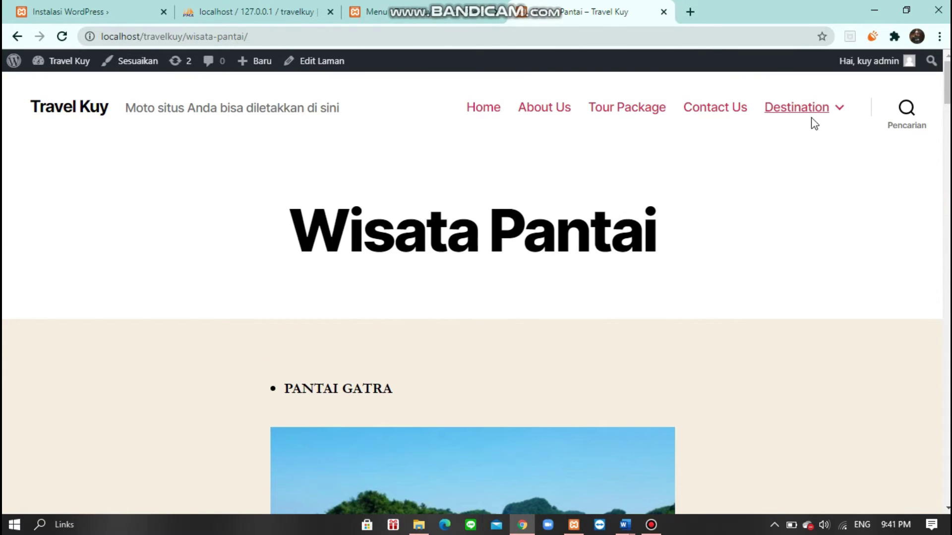
{"action": "mouse_move", "coordinate": [813, 122]}
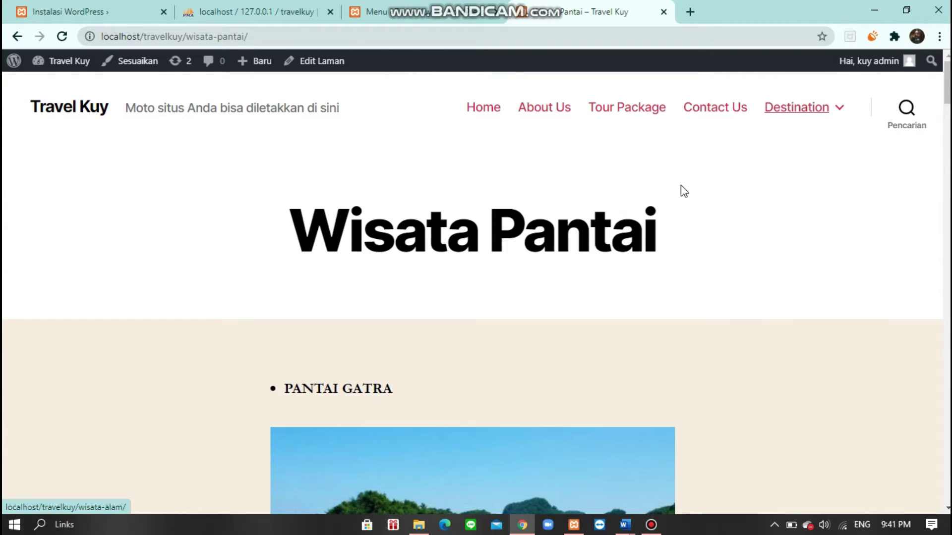
{"action": "left_click", "coordinate": [438, 14]}
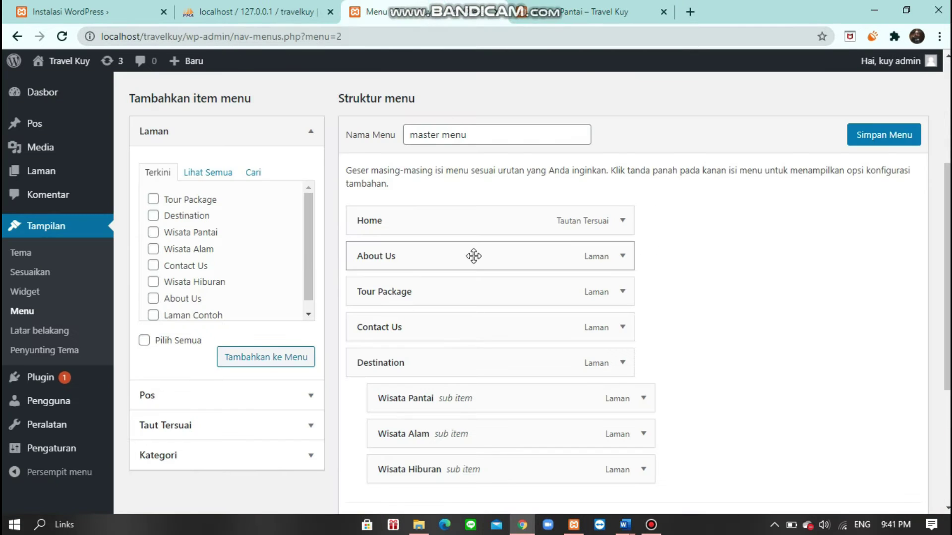
- Move Wisata Hiburan first under Destination, then Wisata Alam and Wisata Pantai, and save
{"action": "scroll", "coordinate": [474, 255], "scroll_direction": "down", "scroll_amount": 3}
{"action": "left_click_drag", "start_coordinate": [433, 298], "coordinate": [441, 258]}
{"action": "left_click_drag", "start_coordinate": [436, 329], "coordinate": [438, 293]}
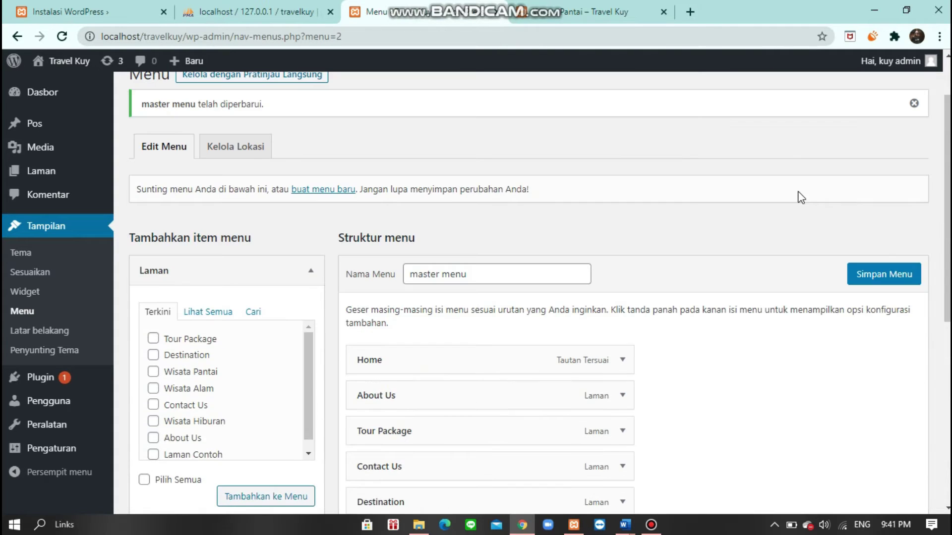
{"action": "left_click", "coordinate": [914, 274]}
- Check the live site's Wisata Pantai and home pages, then return to the menu editor
{"action": "scroll", "coordinate": [506, 288], "scroll_direction": "down", "scroll_amount": 4}
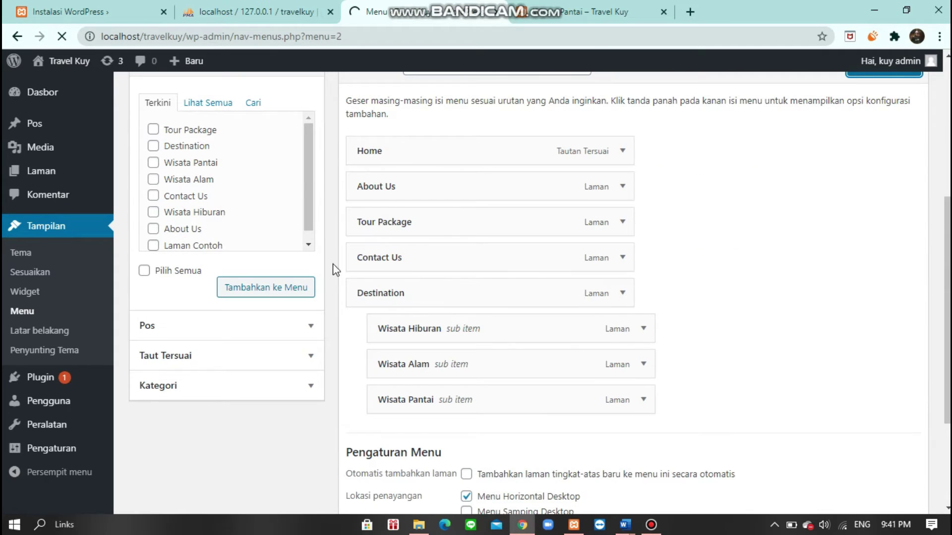
{"action": "scroll", "coordinate": [331, 228], "scroll_direction": "up", "scroll_amount": 2}
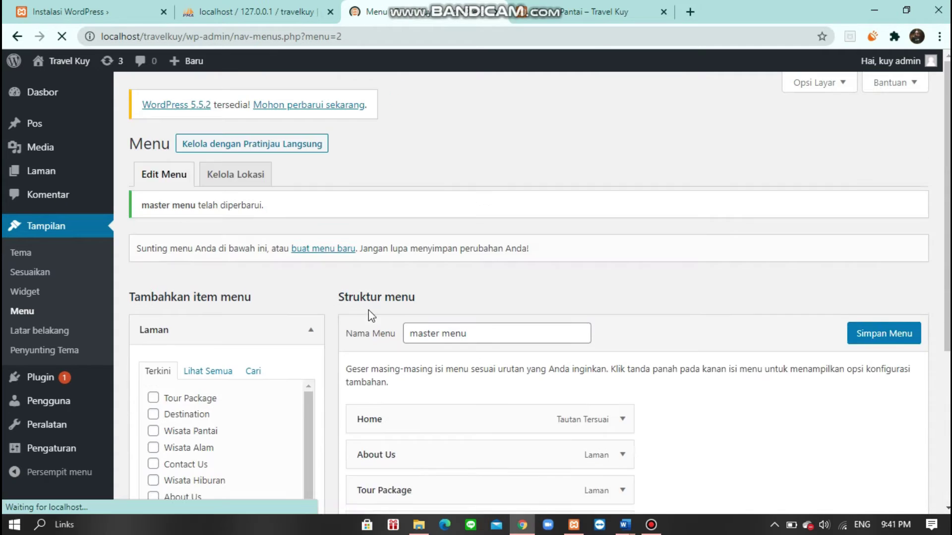
{"action": "scroll", "coordinate": [600, 193], "scroll_direction": "down", "scroll_amount": 4}
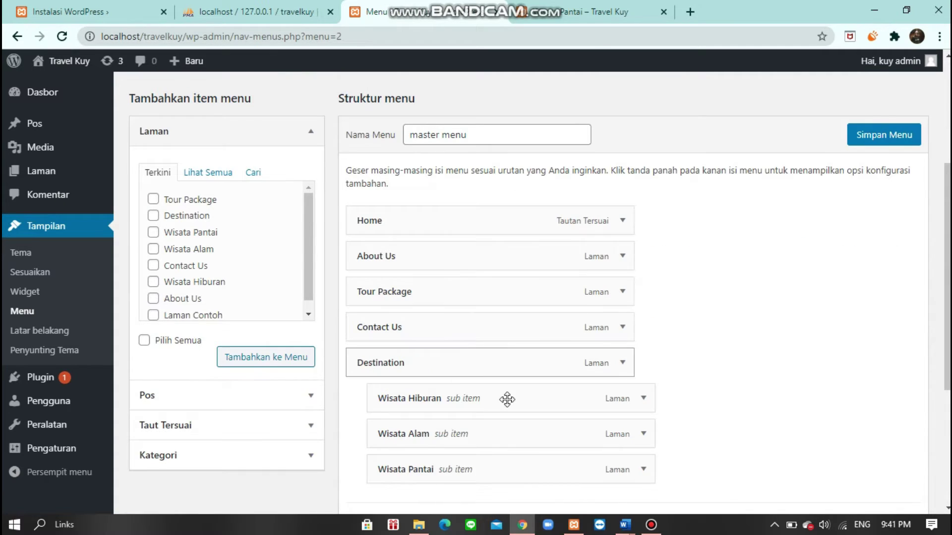
{"action": "left_click", "coordinate": [577, 15]}
{"action": "scroll", "coordinate": [464, 227], "scroll_direction": "down", "scroll_amount": 1}
{"action": "scroll", "coordinate": [479, 200], "scroll_direction": "up", "scroll_amount": 1}
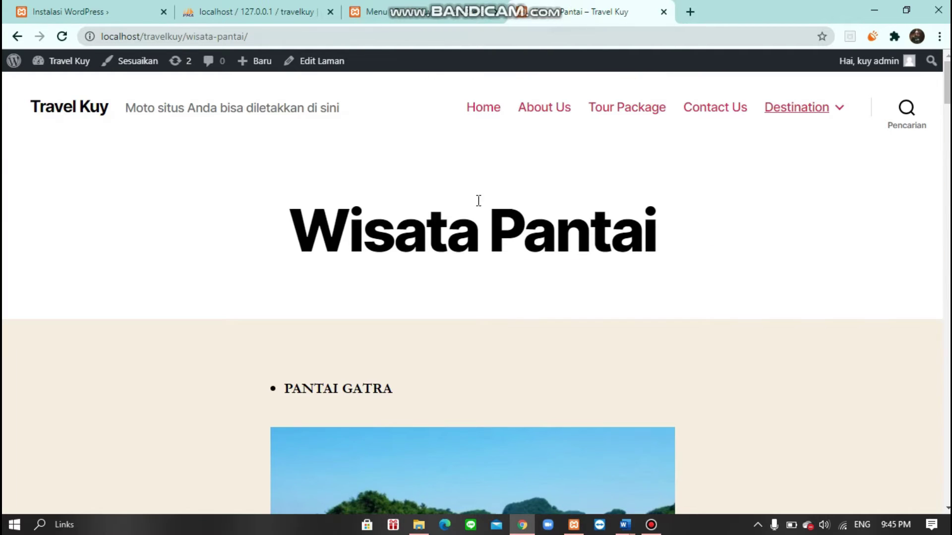
{"action": "left_click", "coordinate": [494, 114]}
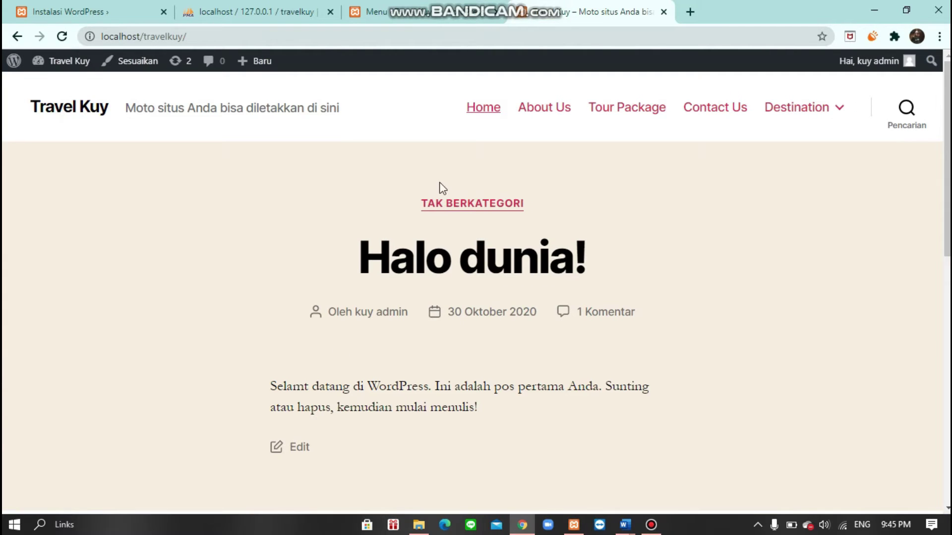
{"action": "left_click", "coordinate": [370, 8]}
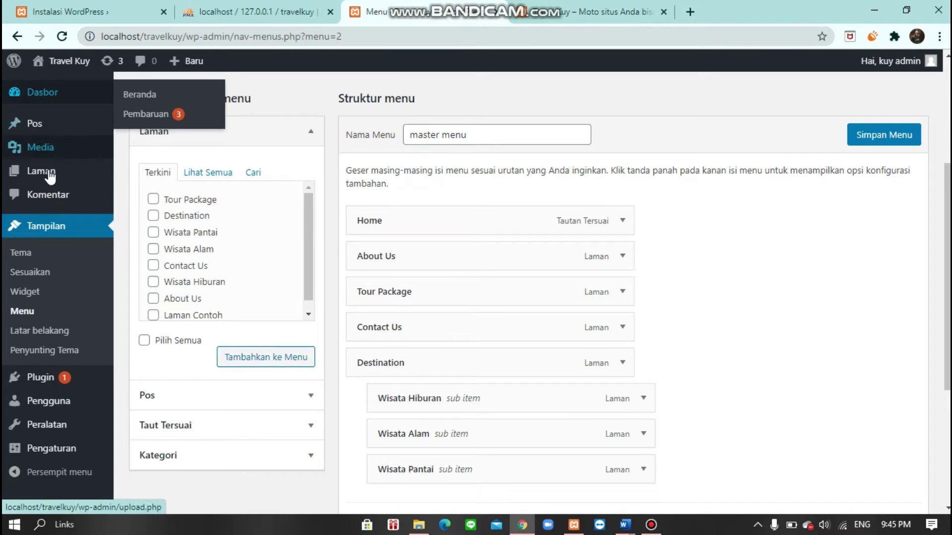
- Open the Add Themes gallery from the installed themes page under Tampilan > Tema
{"action": "left_click", "coordinate": [20, 255]}
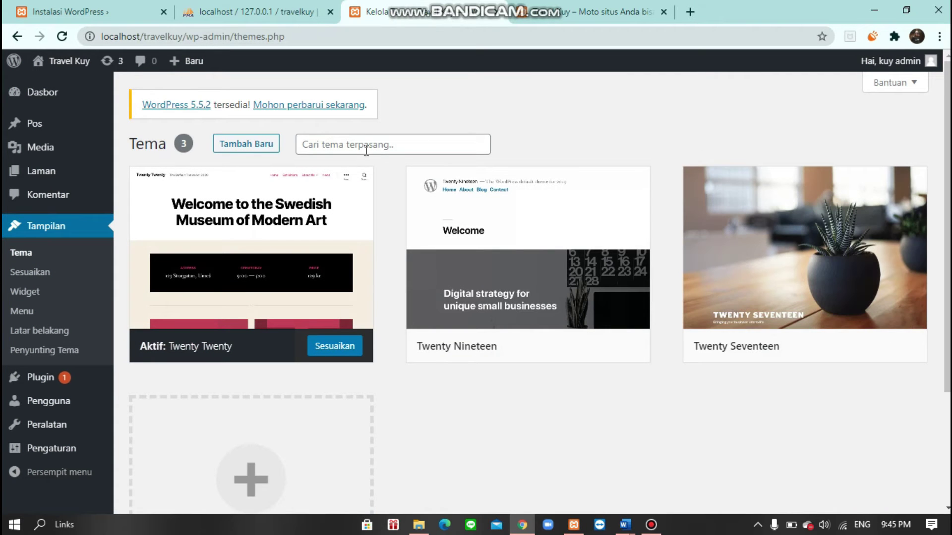
{"action": "scroll", "coordinate": [297, 446], "scroll_direction": "down", "scroll_amount": 3}
{"action": "left_click", "coordinate": [243, 369]}
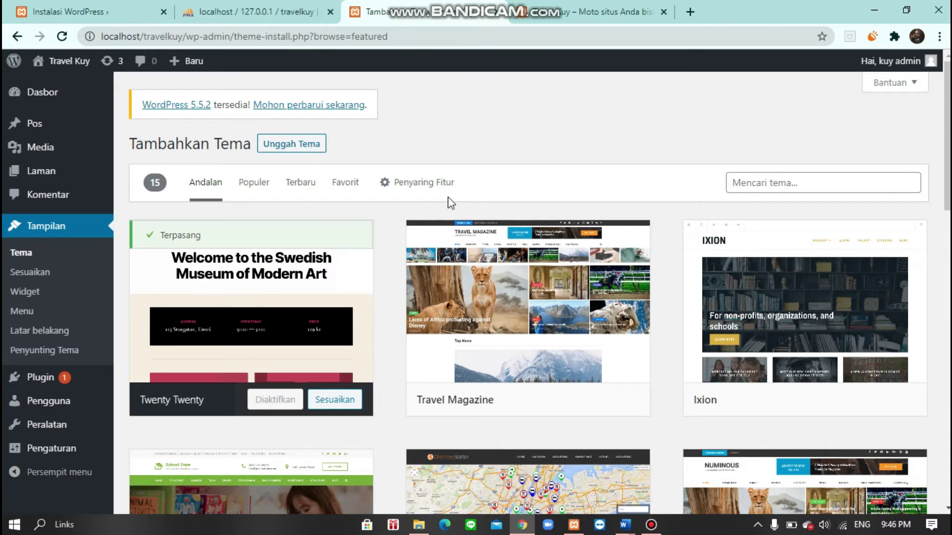
{"action": "mouse_move", "coordinate": [780, 238]}
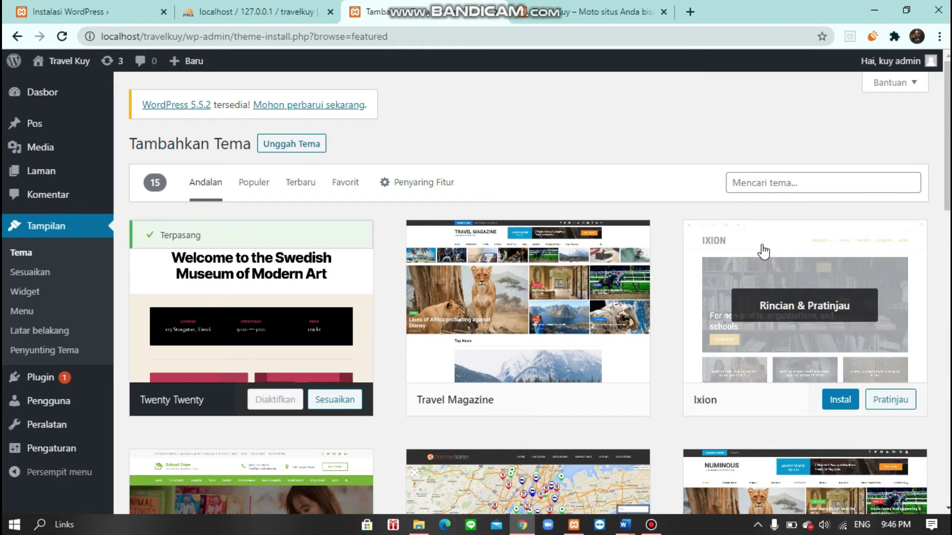
- Search themes for 'page builder framework' and install the Page Builder Framework theme
{"action": "left_click", "coordinate": [808, 183]}
{"action": "type", "text": "page"}
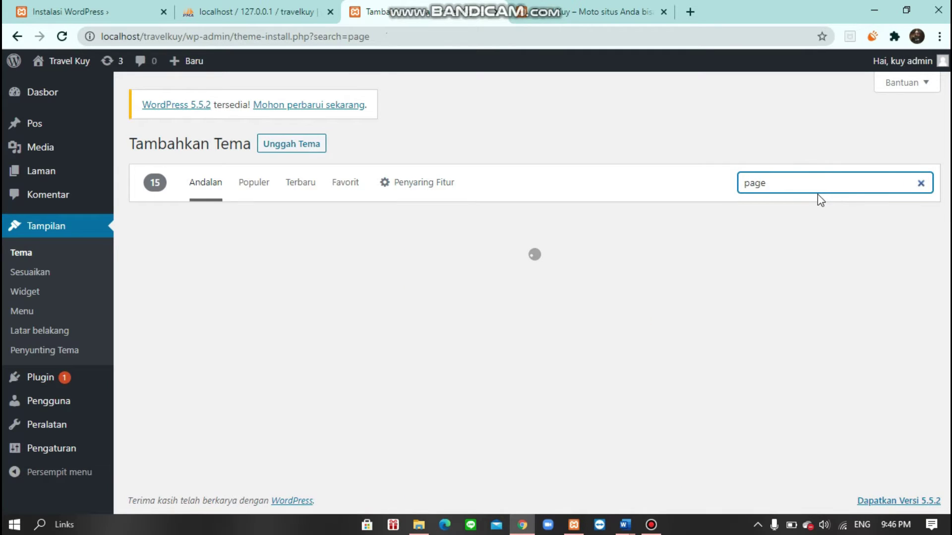
{"action": "type", "text": " builder "}
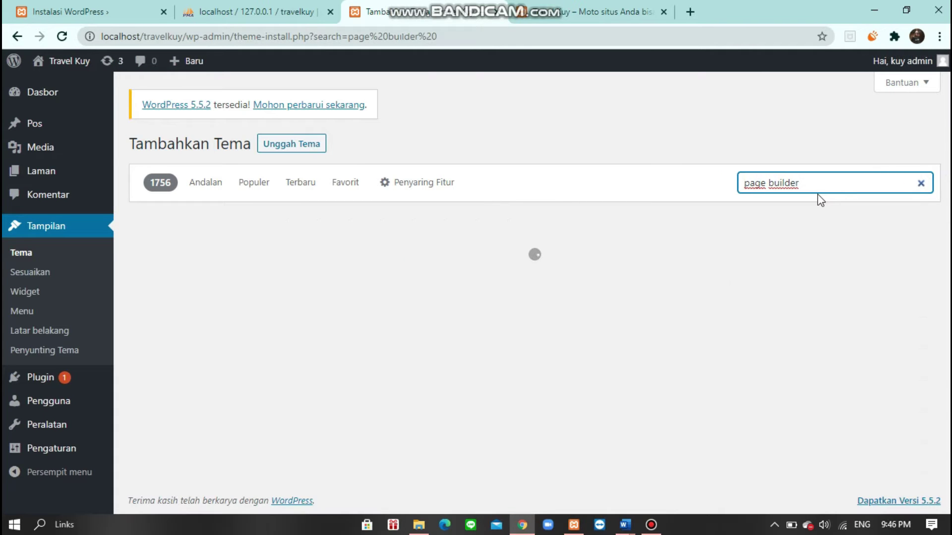
{"action": "type", "text": "framework"}
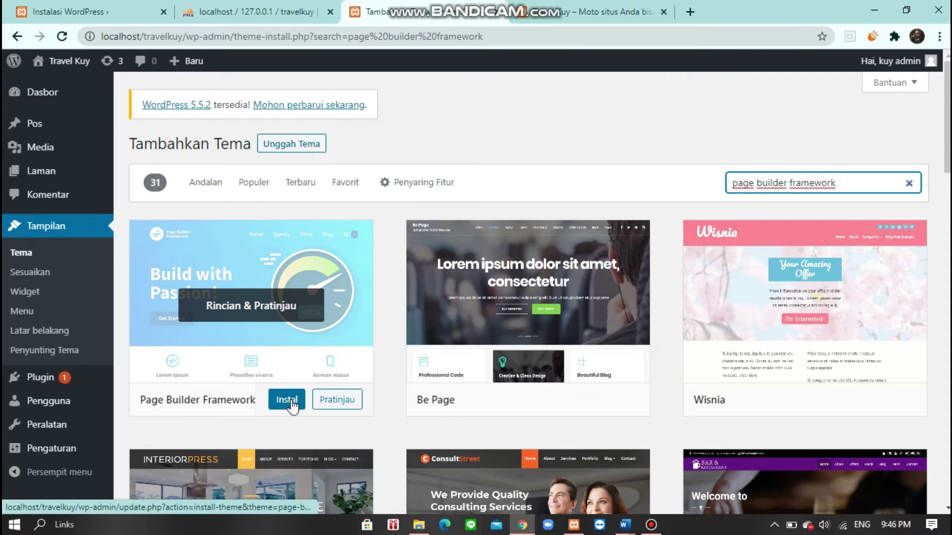
{"action": "left_click", "coordinate": [292, 405]}
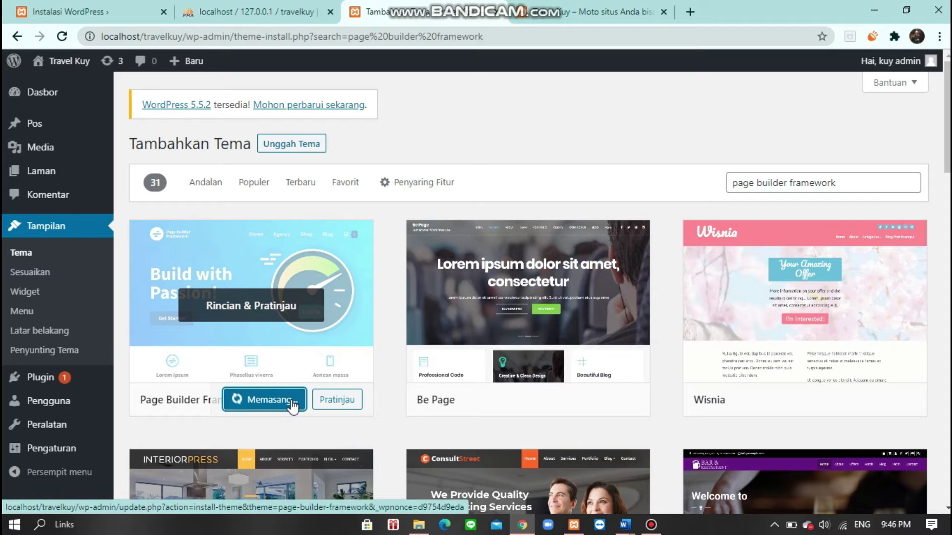
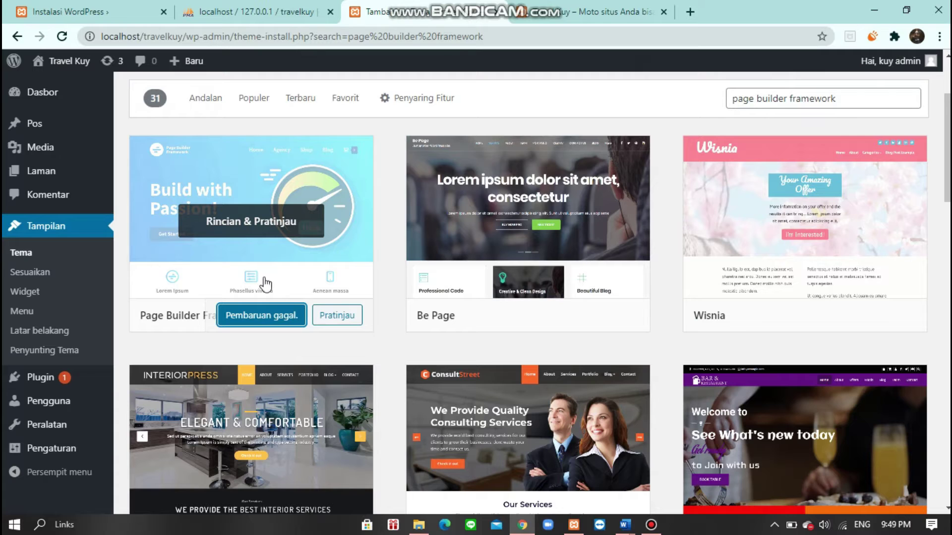
- In a new tab, search Google for 'wordpress theme page builder framework'
{"action": "left_click", "coordinate": [690, 12]}
{"action": "type", "text": "wo"}
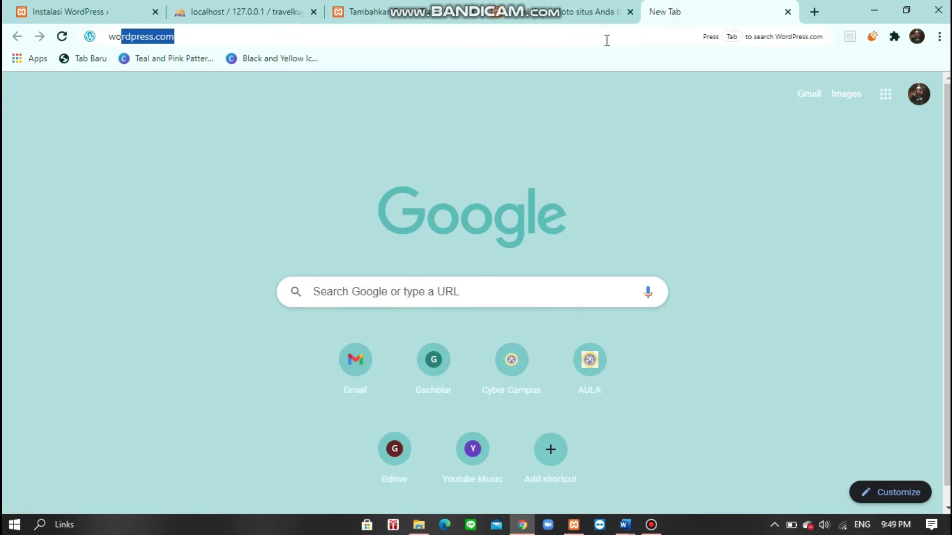
{"action": "type", "text": "rdpress"}
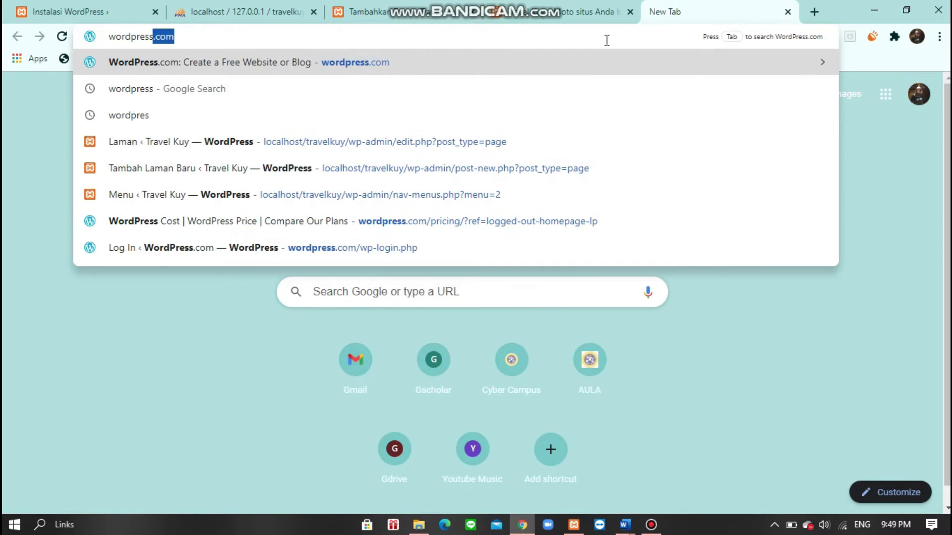
{"action": "type", "text": " tema page bui"}
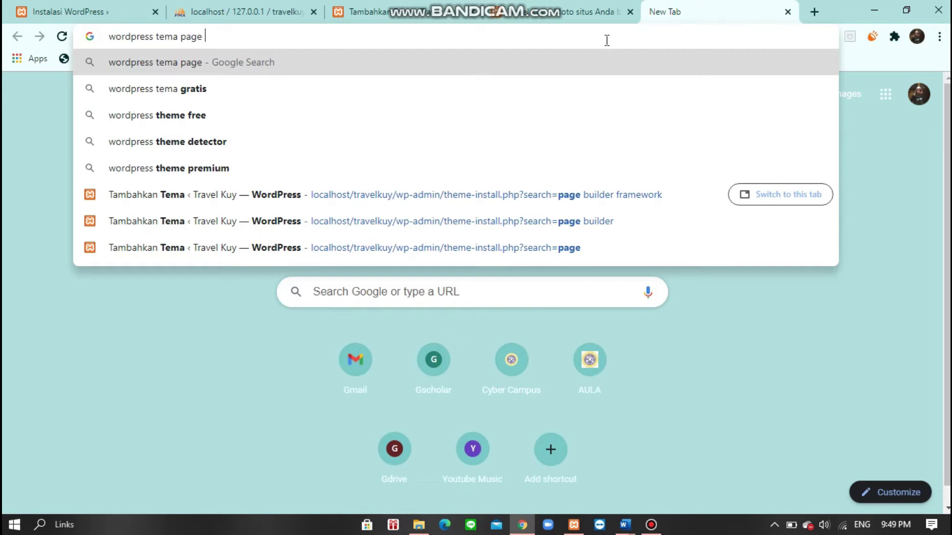
{"action": "type", "text": "r"}
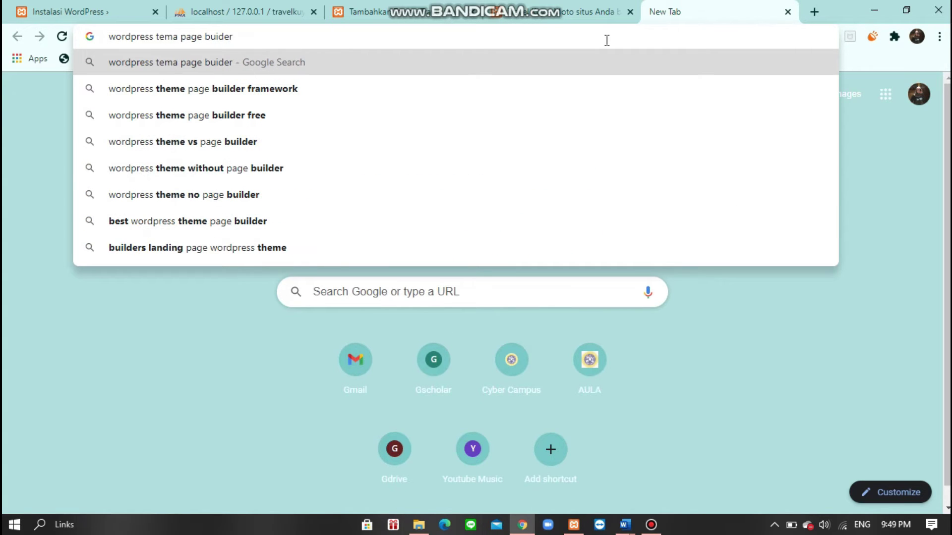
{"action": "left_click", "coordinate": [581, 94]}
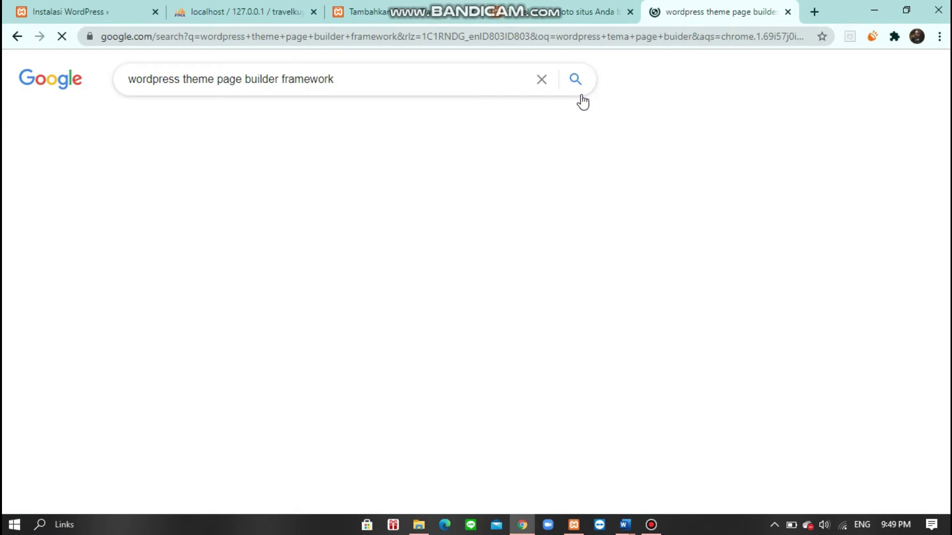
- Open the Page Builder Framework theme listing on id.wordpress.org from the results
{"action": "scroll", "coordinate": [329, 331], "scroll_direction": "down", "scroll_amount": 3}
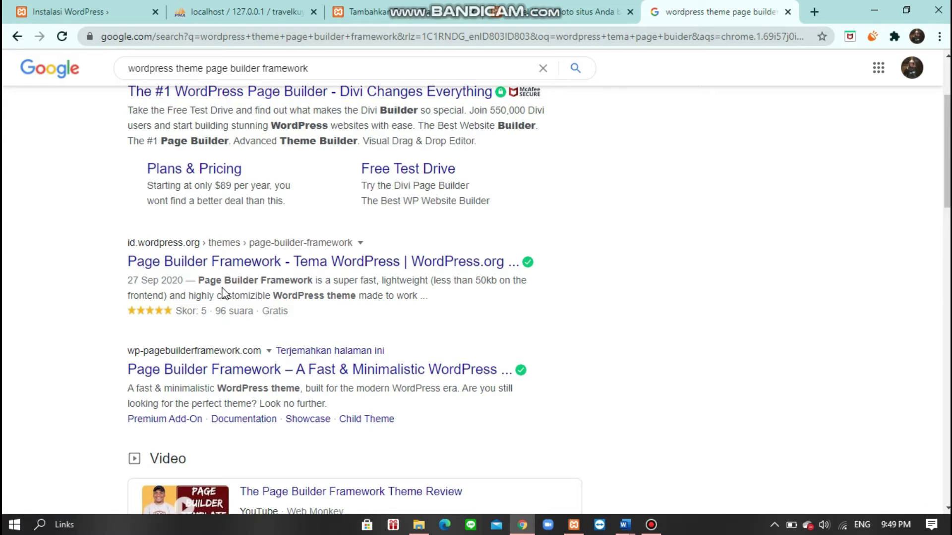
{"action": "scroll", "coordinate": [224, 295], "scroll_direction": "down", "scroll_amount": 5}
{"action": "scroll", "coordinate": [329, 392], "scroll_direction": "down", "scroll_amount": 5}
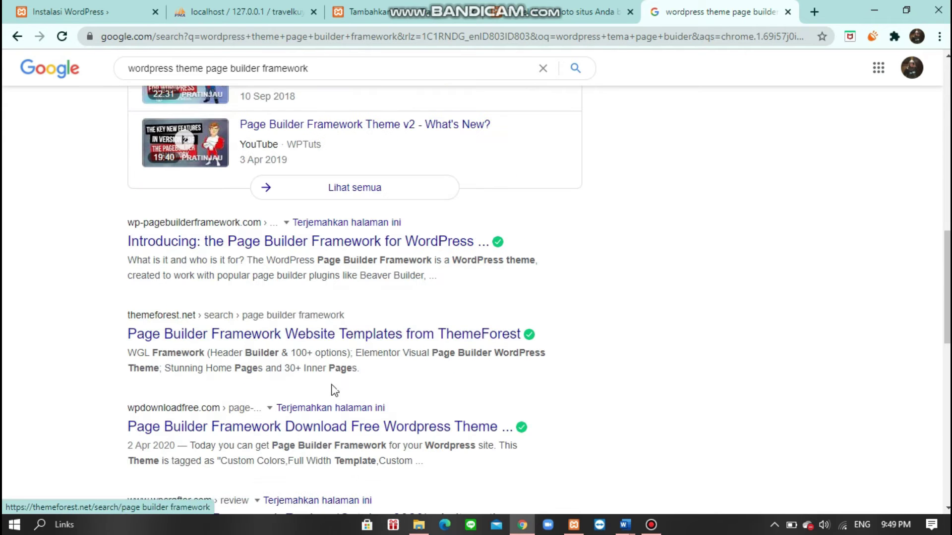
{"action": "scroll", "coordinate": [285, 391], "scroll_direction": "down", "scroll_amount": 5}
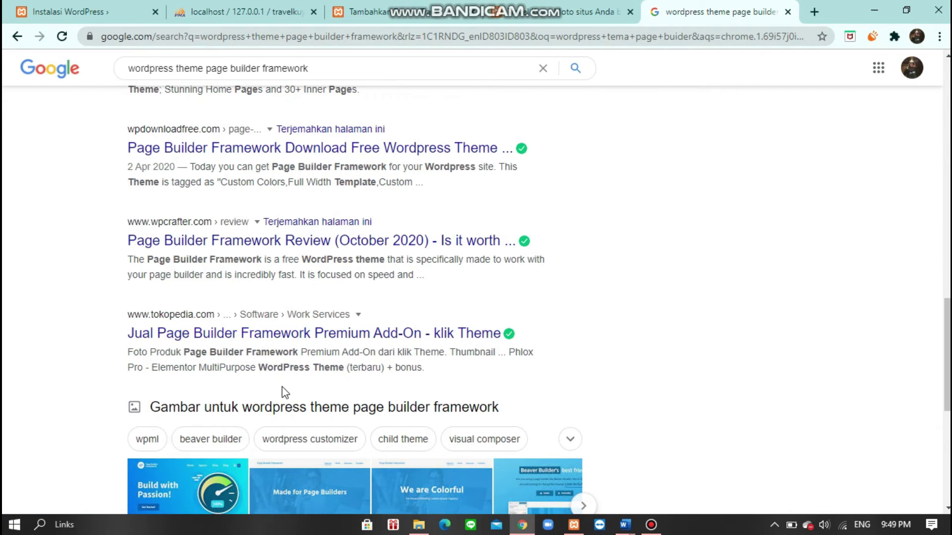
{"action": "scroll", "coordinate": [287, 389], "scroll_direction": "down", "scroll_amount": 6}
{"action": "scroll", "coordinate": [298, 389], "scroll_direction": "up", "scroll_amount": 10}
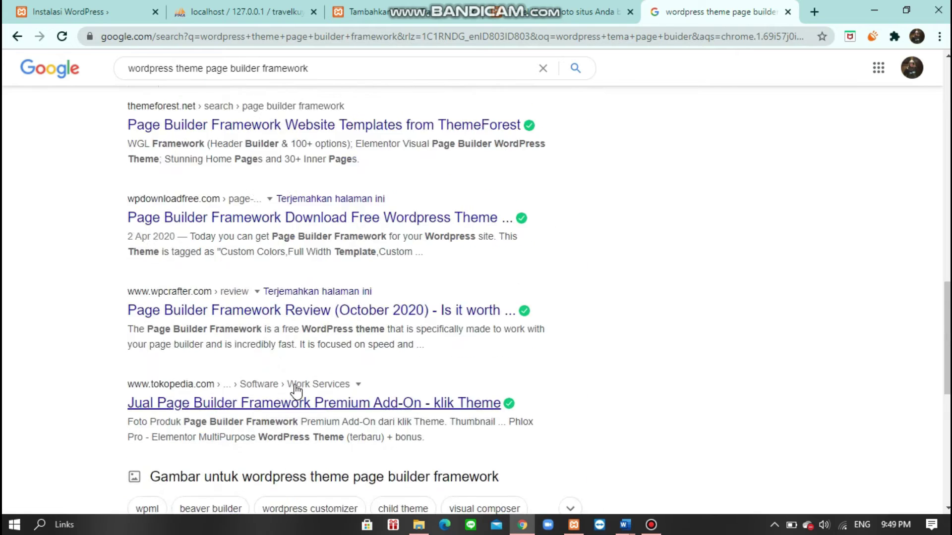
{"action": "scroll", "coordinate": [299, 386], "scroll_direction": "up", "scroll_amount": 14}
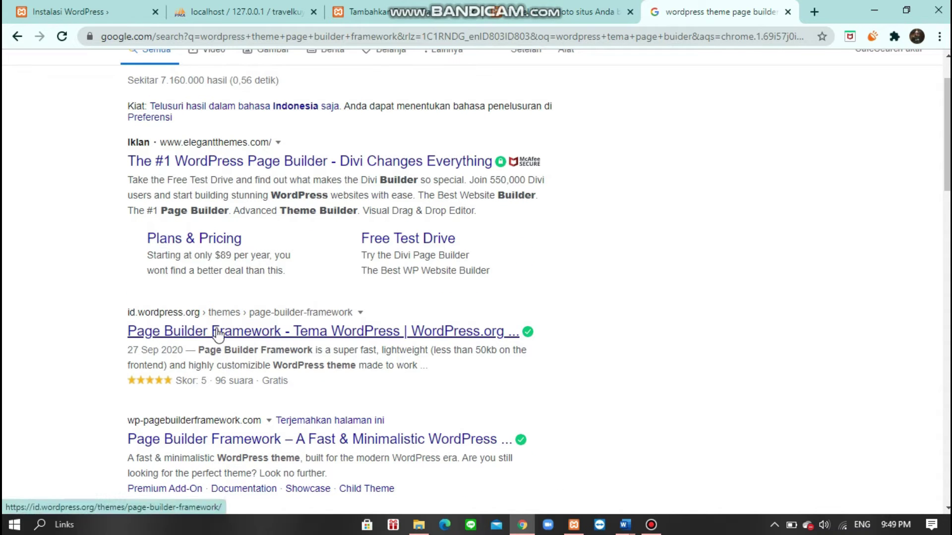
{"action": "left_click", "coordinate": [316, 331]}
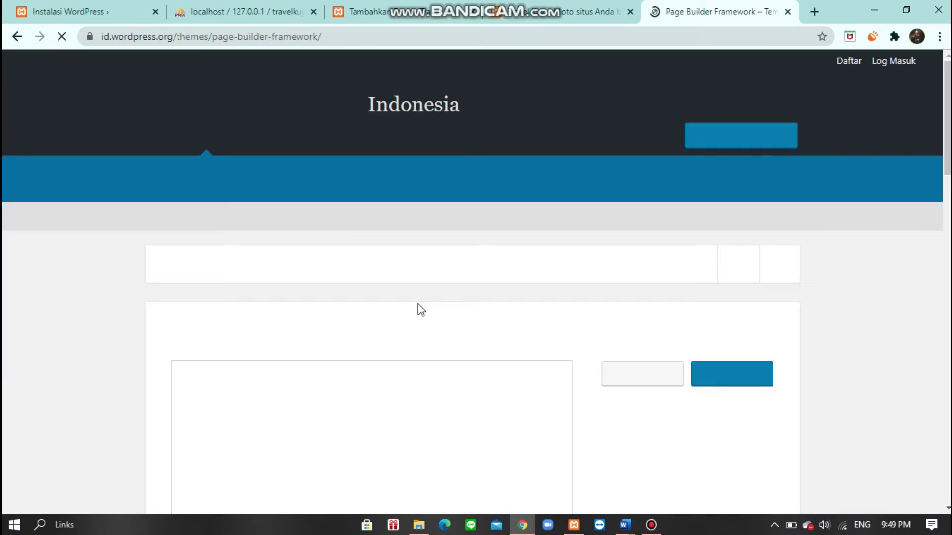
- Download the Page Builder Framework 2.5.8 zip via Unduh, then return to the localhost Tambahkan Tema tab
{"action": "scroll", "coordinate": [421, 307], "scroll_direction": "down", "scroll_amount": 3}
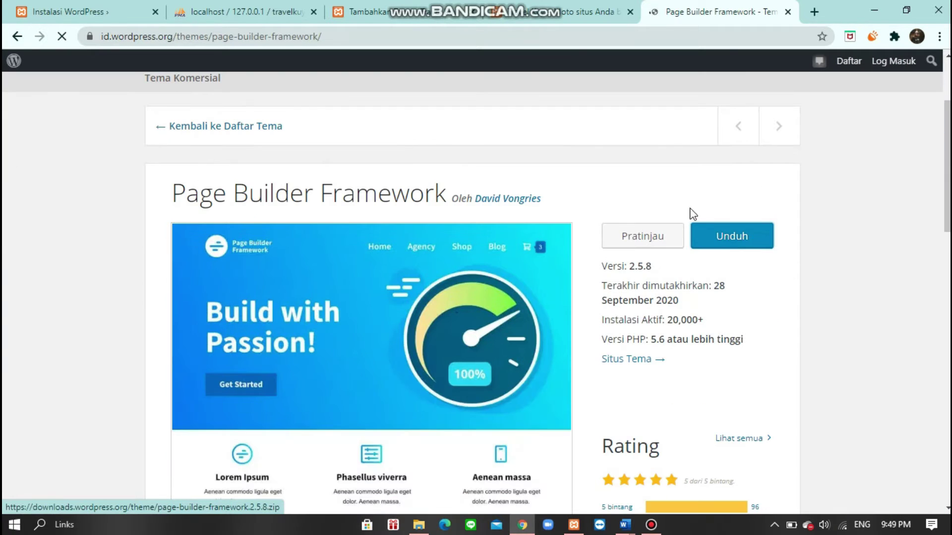
{"action": "left_click", "coordinate": [738, 238]}
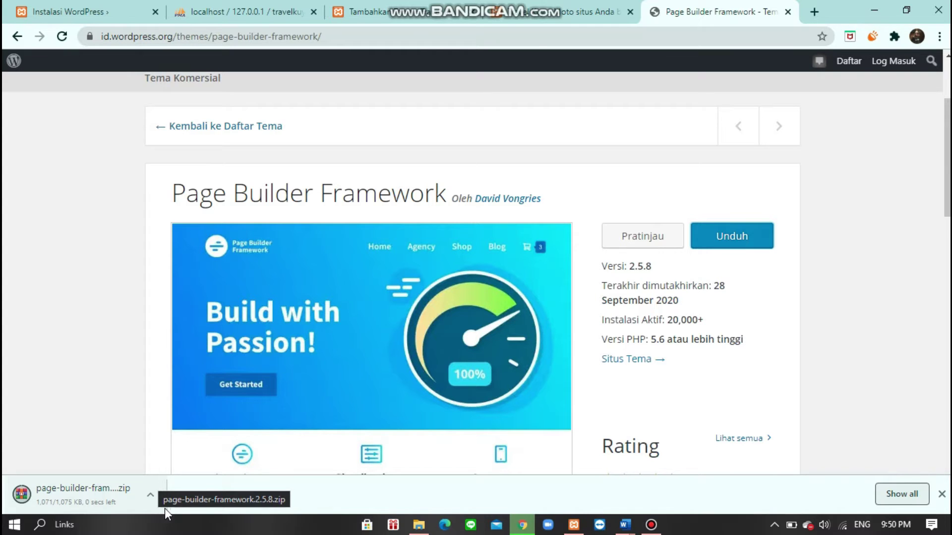
{"action": "left_click", "coordinate": [424, 9]}
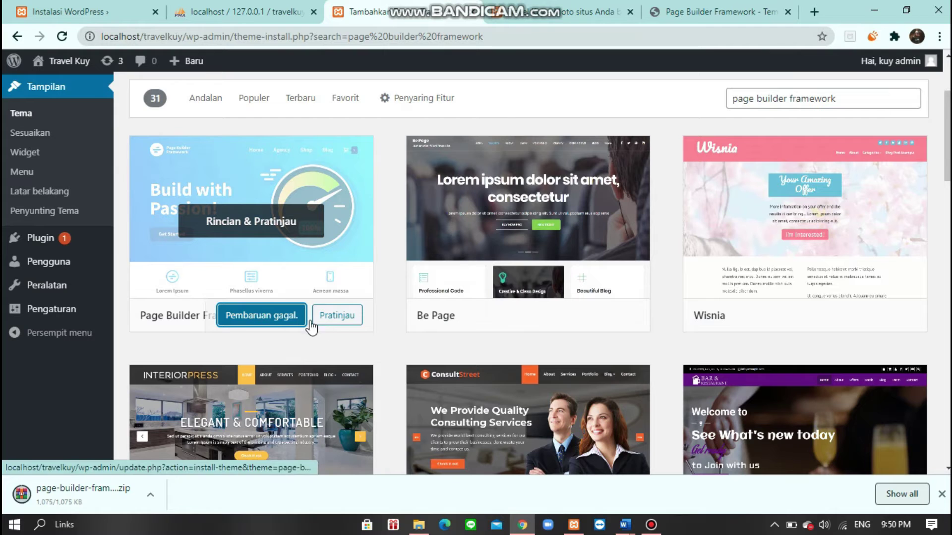
- Upload page-builder-framework.2.5.8.zip from Downloads through Unggah Tema and install it
{"action": "scroll", "coordinate": [243, 238], "scroll_direction": "up", "scroll_amount": 3}
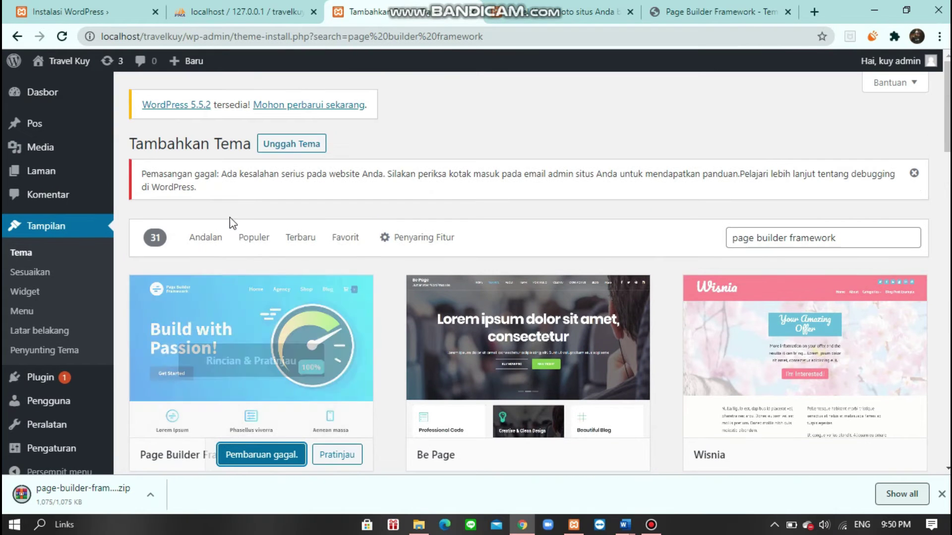
{"action": "left_click", "coordinate": [289, 147]}
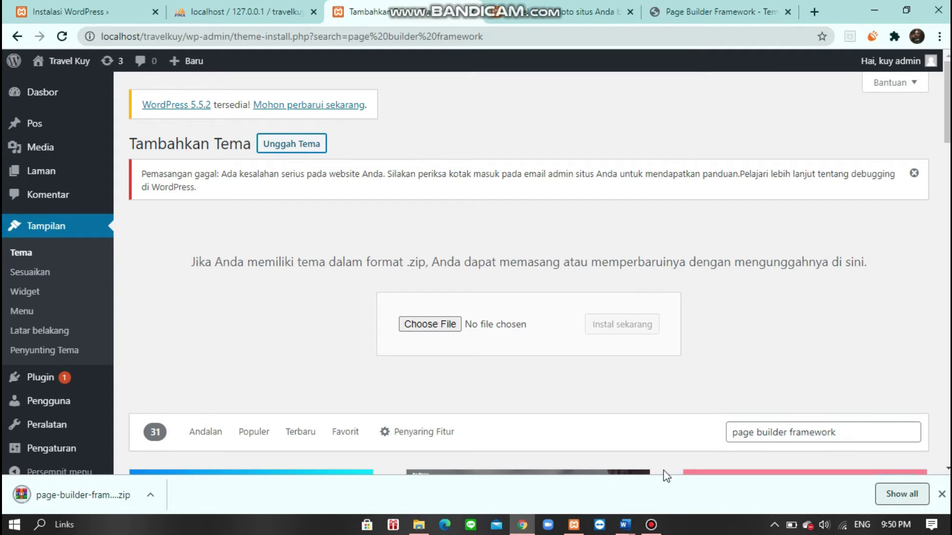
{"action": "left_click", "coordinate": [449, 327]}
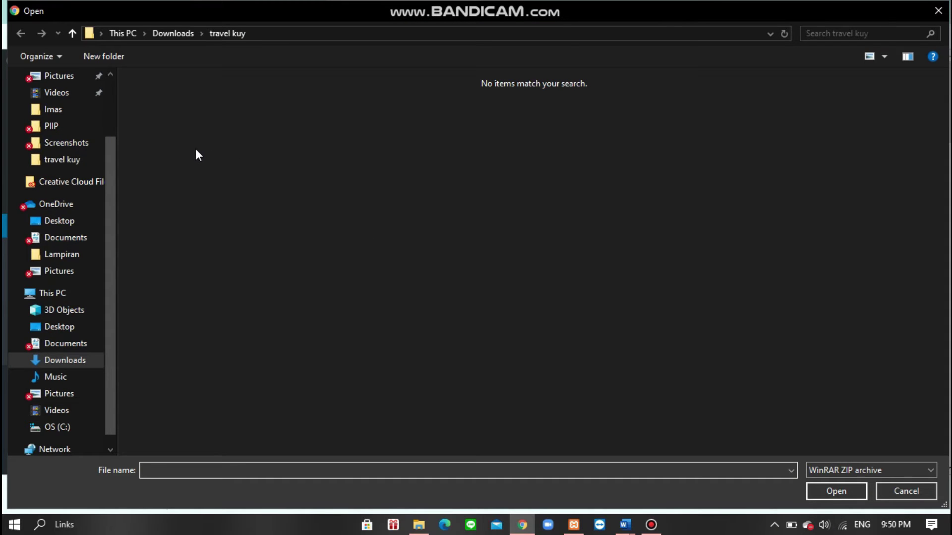
{"action": "left_click", "coordinate": [69, 365]}
{"action": "left_click", "coordinate": [178, 169]}
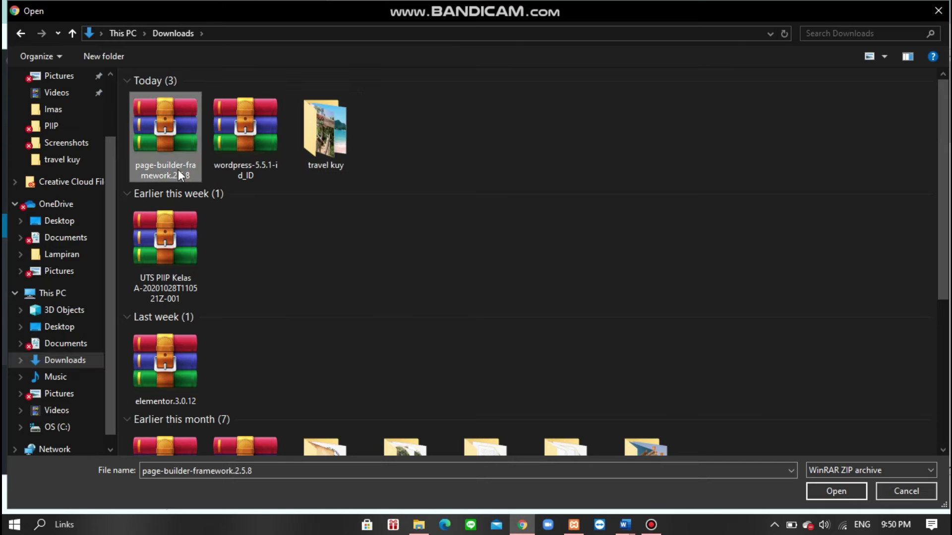
{"action": "left_click", "coordinate": [835, 496]}
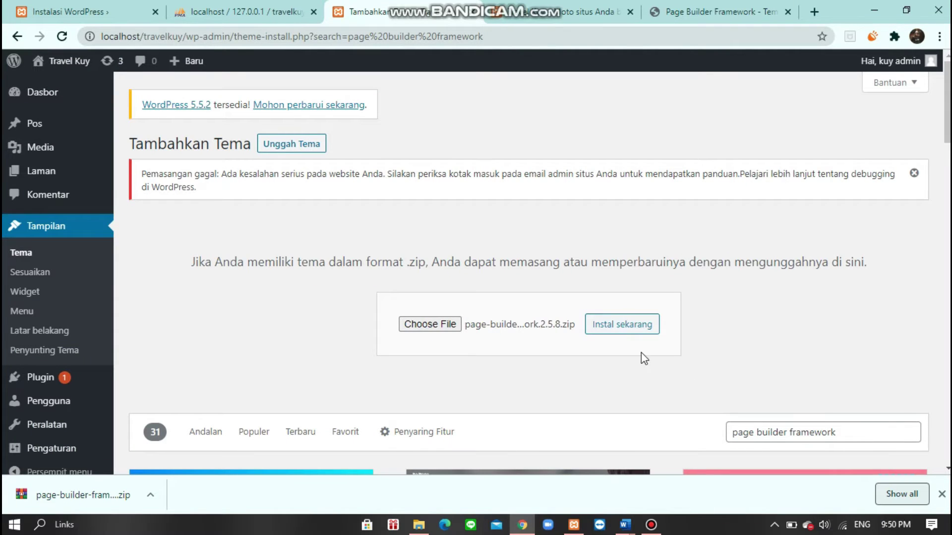
{"action": "left_click", "coordinate": [626, 327]}
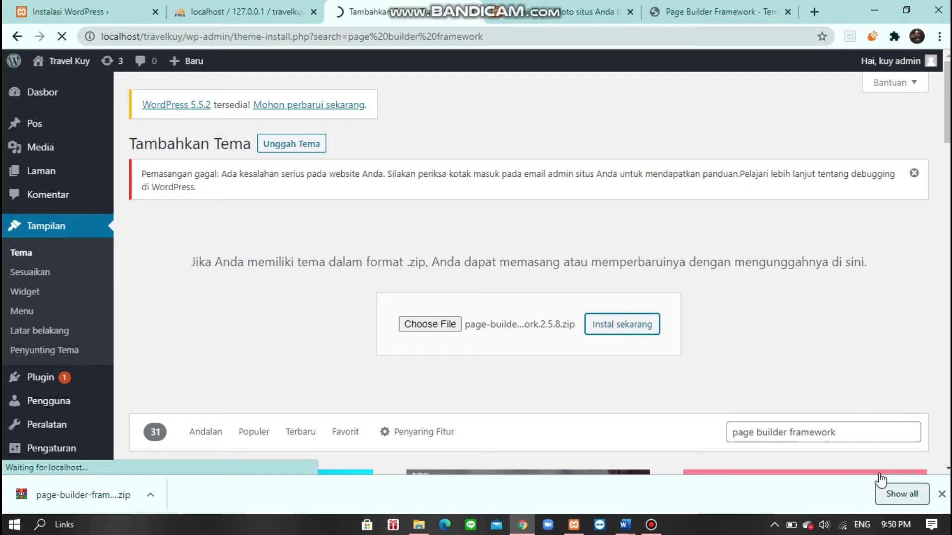
{"action": "left_click", "coordinate": [941, 494]}
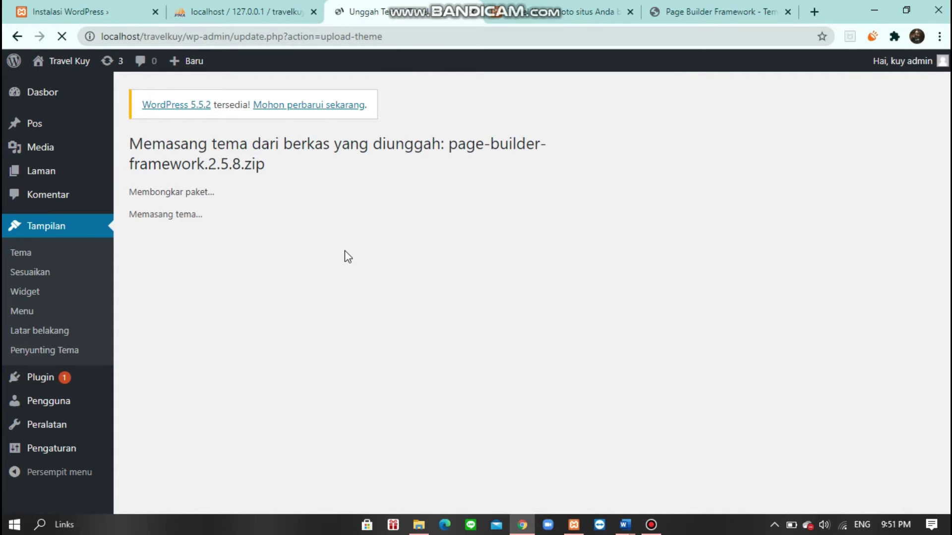
- Activate Page Builder Framework and reload the Travel Kuy front end to see the new theme
{"action": "left_click", "coordinate": [228, 258]}
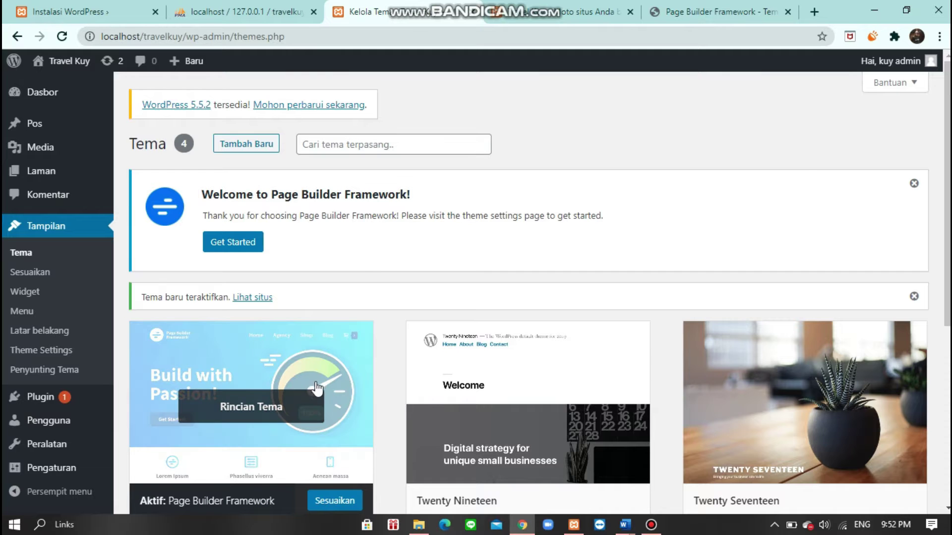
{"action": "scroll", "coordinate": [322, 397], "scroll_direction": "down", "scroll_amount": 3}
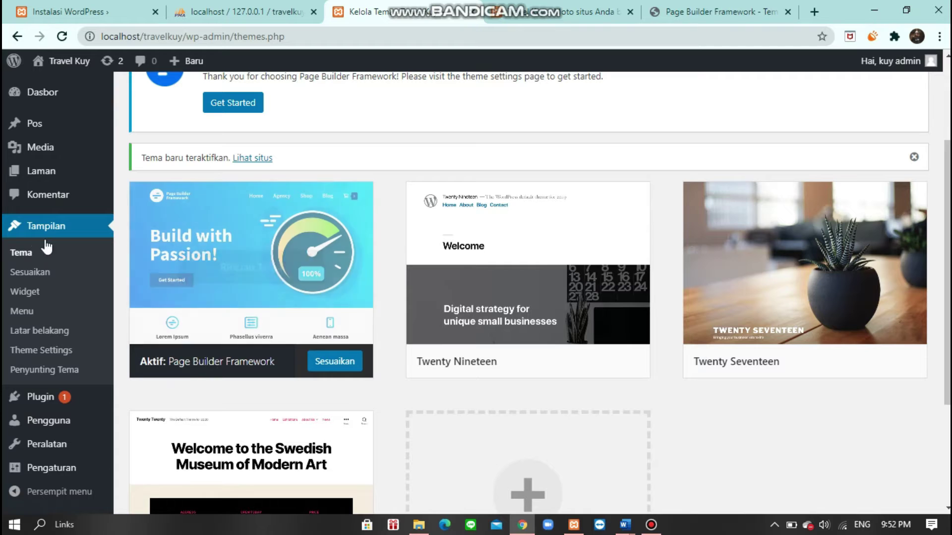
{"action": "left_click", "coordinate": [676, 7]}
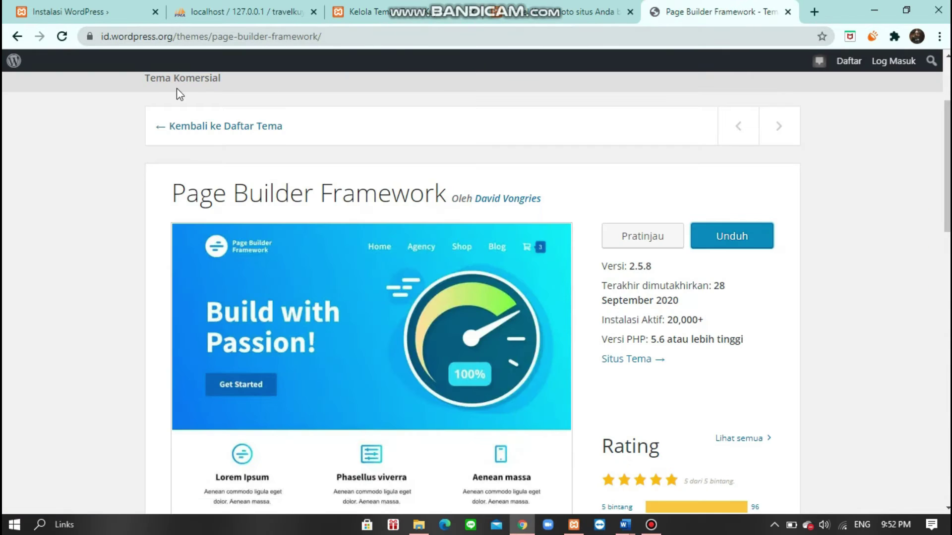
{"action": "left_click", "coordinate": [527, 15]}
{"action": "left_click", "coordinate": [62, 36]}
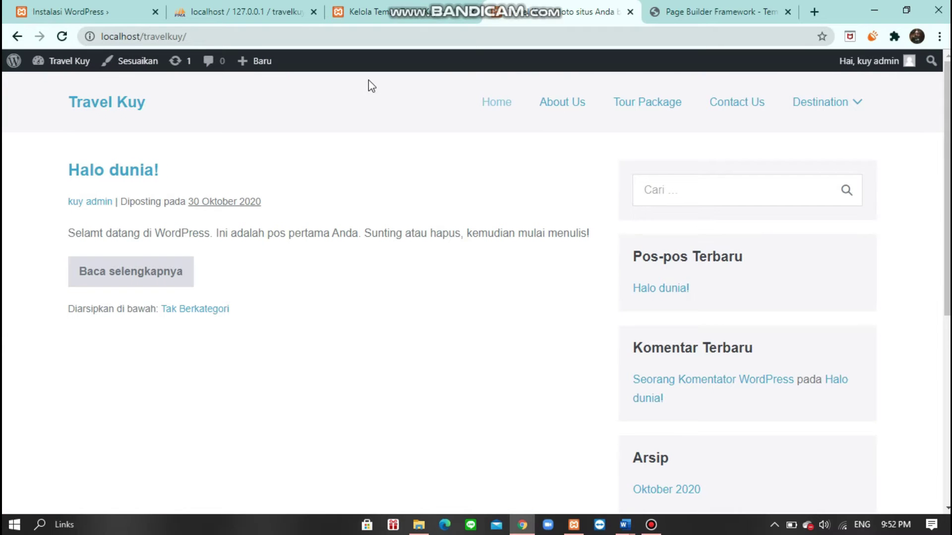
{"action": "mouse_move", "coordinate": [817, 105]}
{"action": "scroll", "coordinate": [465, 273], "scroll_direction": "down", "scroll_amount": 7}
{"action": "scroll", "coordinate": [529, 289], "scroll_direction": "up", "scroll_amount": 7}
- Compare the live site with the wordpress.org listing, ending on the Tampilan > Tema page
{"action": "left_click", "coordinate": [415, 15]}
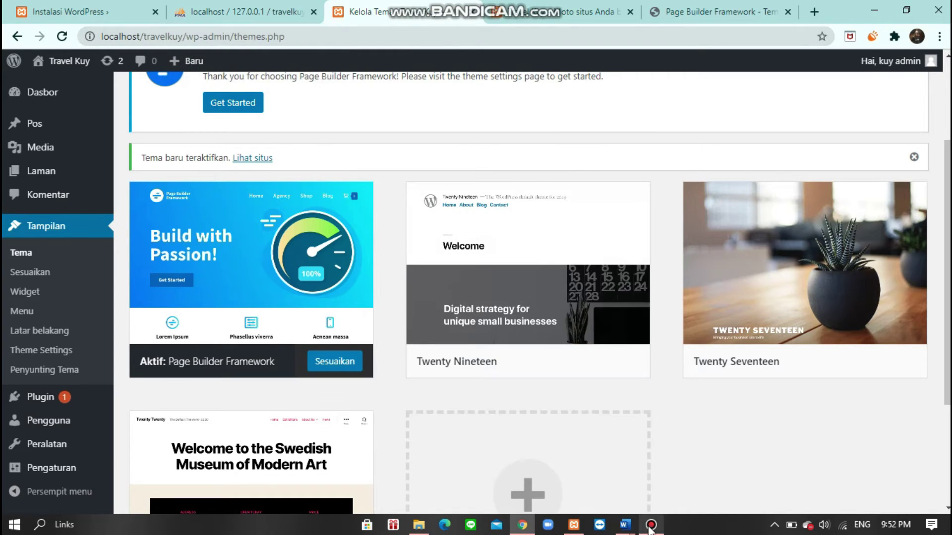
{"action": "left_click", "coordinate": [678, 14]}
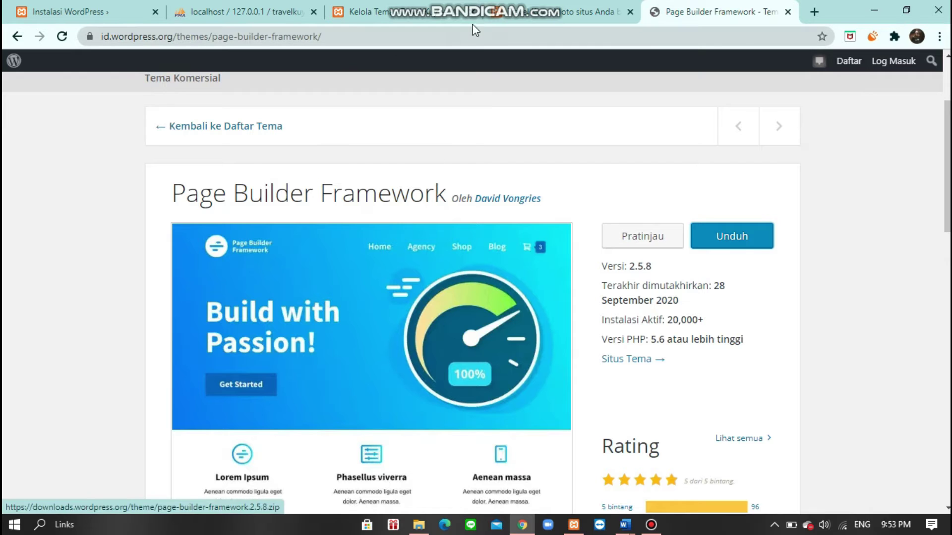
{"action": "left_click", "coordinate": [426, 4]}
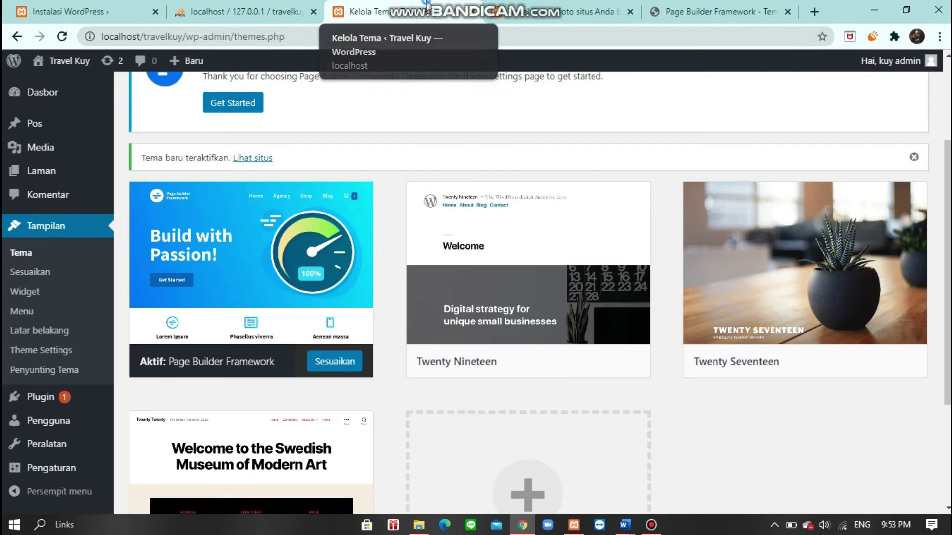
{"action": "left_click", "coordinate": [519, 4]}
{"action": "scroll", "coordinate": [293, 315], "scroll_direction": "down", "scroll_amount": 7}
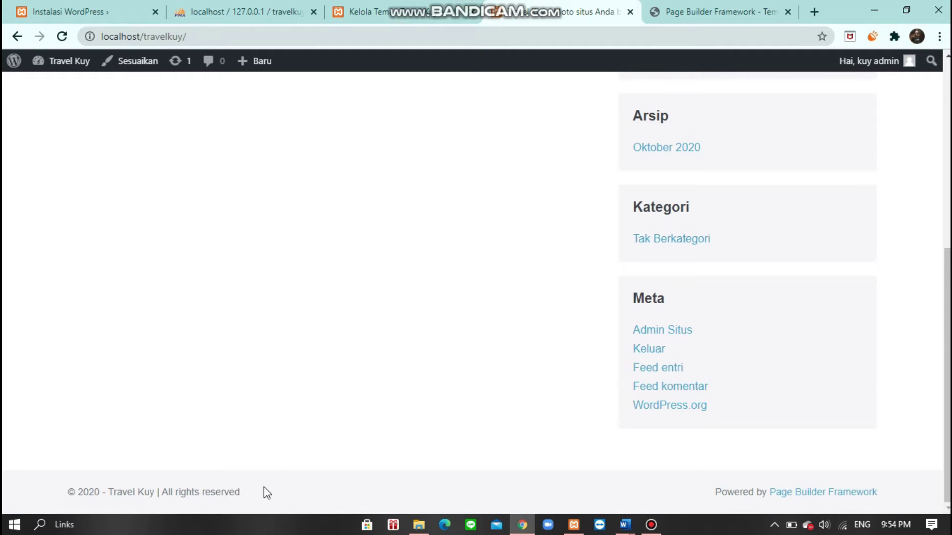
{"action": "left_click", "coordinate": [335, 15]}
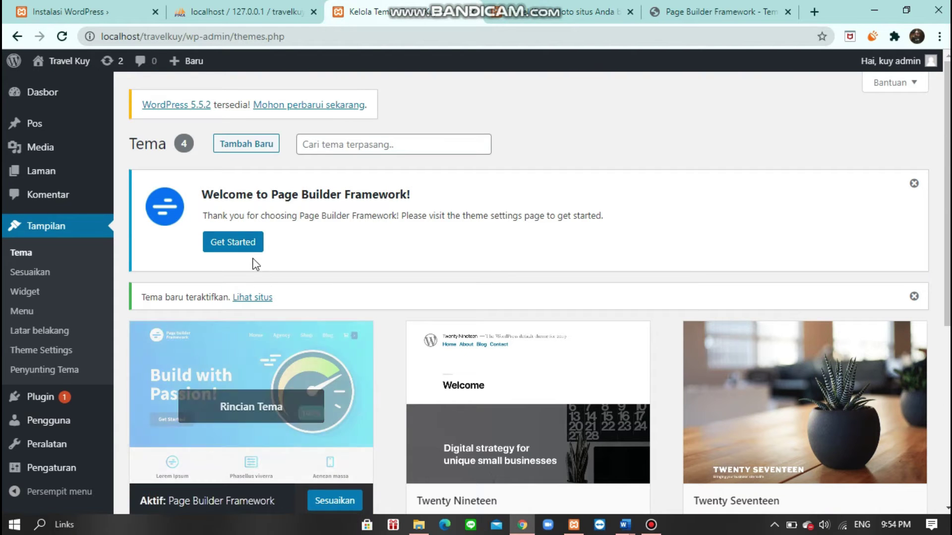
- Review the installed plugins list under Plugin, then go to Tambah Baru
{"action": "left_click", "coordinate": [55, 93]}
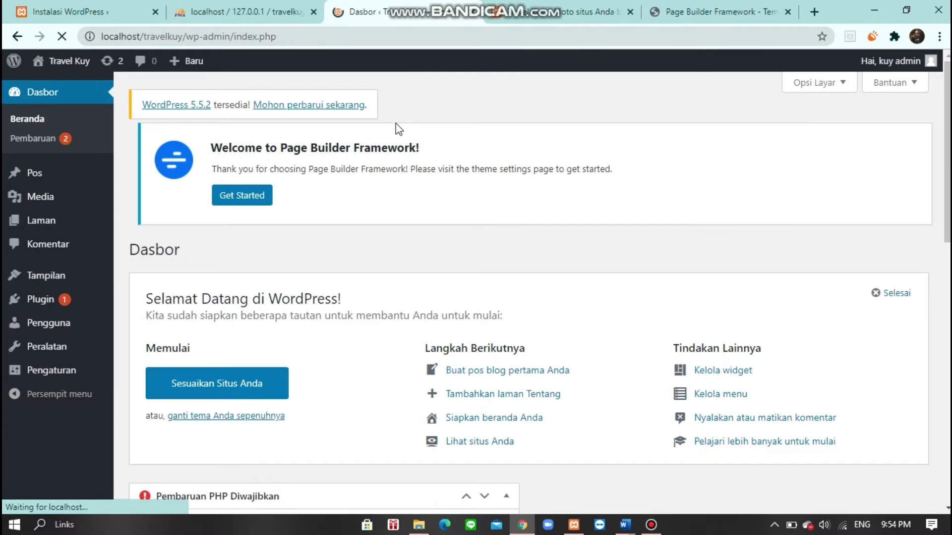
{"action": "mouse_move", "coordinate": [87, 335]}
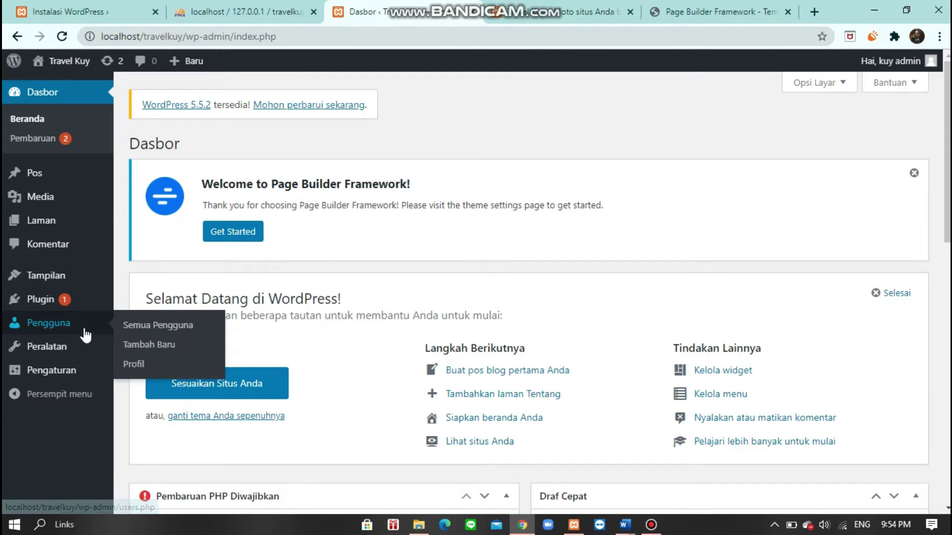
{"action": "left_click", "coordinate": [51, 310]}
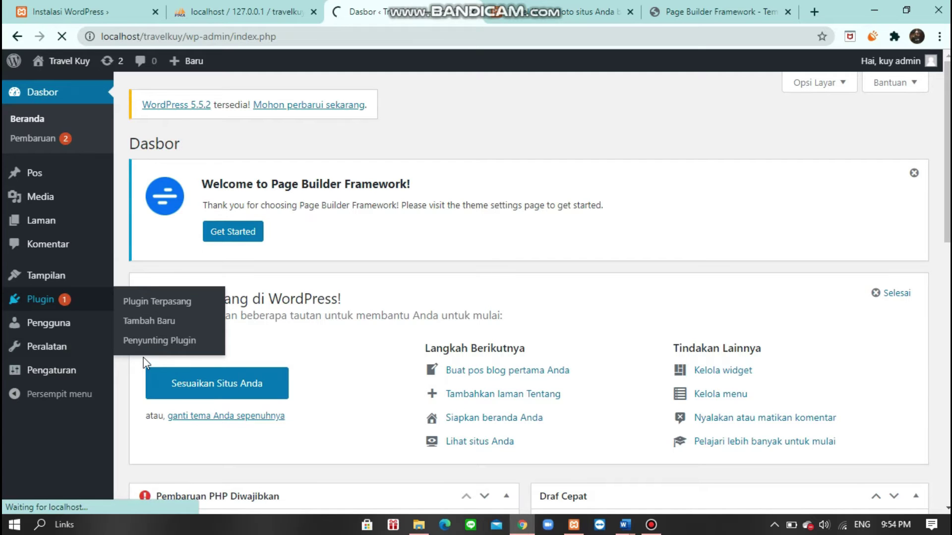
{"action": "left_click", "coordinate": [65, 306]}
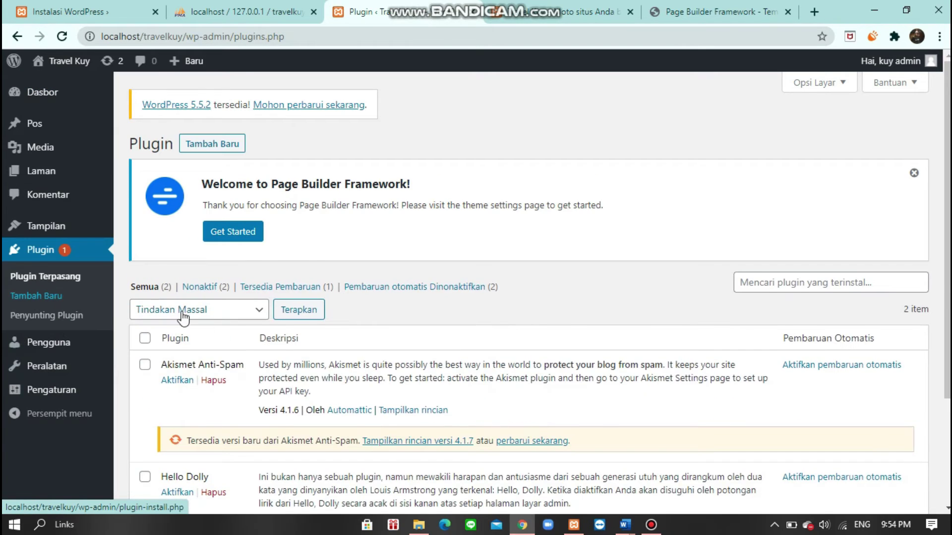
{"action": "scroll", "coordinate": [242, 337], "scroll_direction": "down", "scroll_amount": 3}
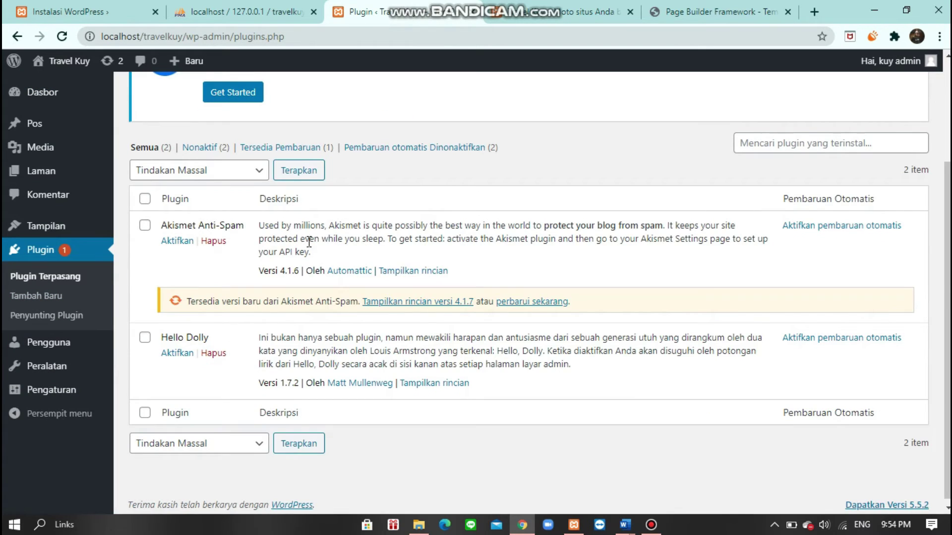
{"action": "scroll", "coordinate": [309, 241], "scroll_direction": "up", "scroll_amount": 1}
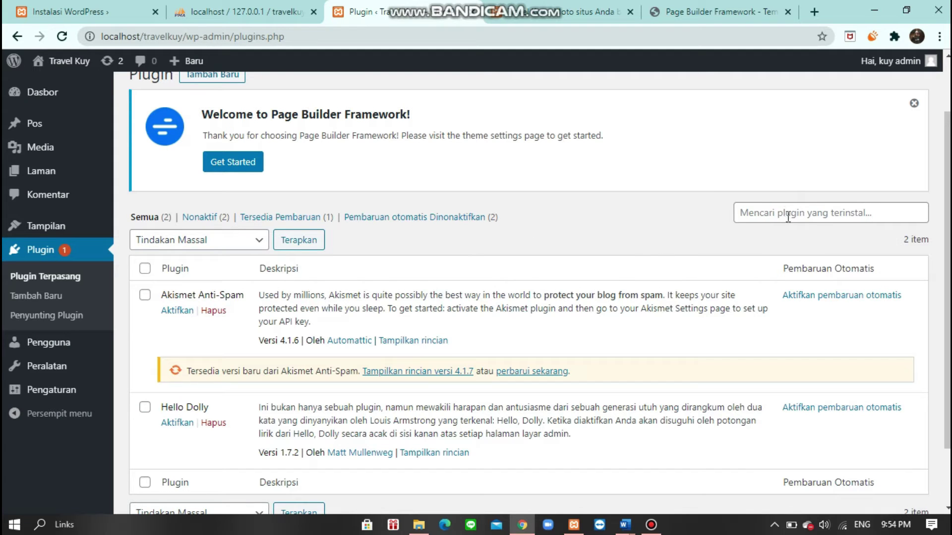
{"action": "scroll", "coordinate": [643, 259], "scroll_direction": "down", "scroll_amount": 1}
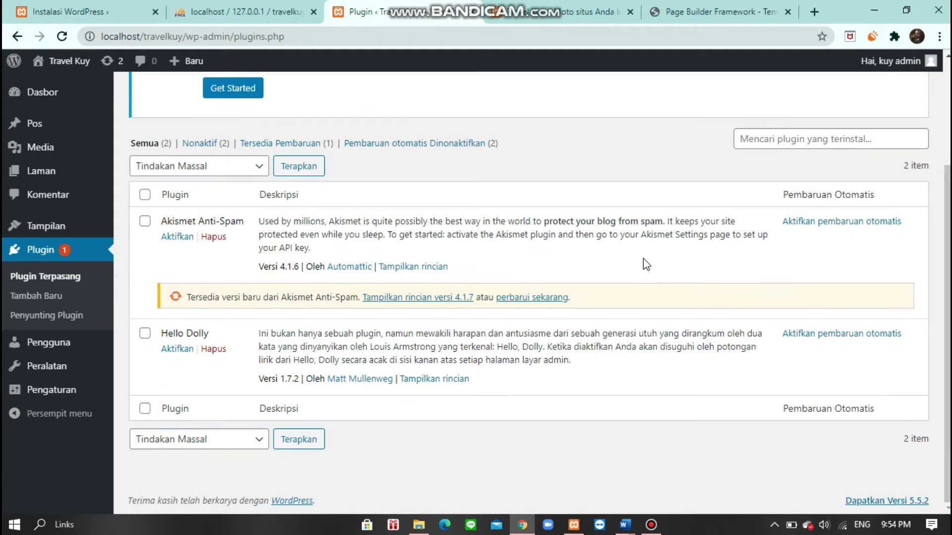
{"action": "scroll", "coordinate": [651, 280], "scroll_direction": "up", "scroll_amount": 2}
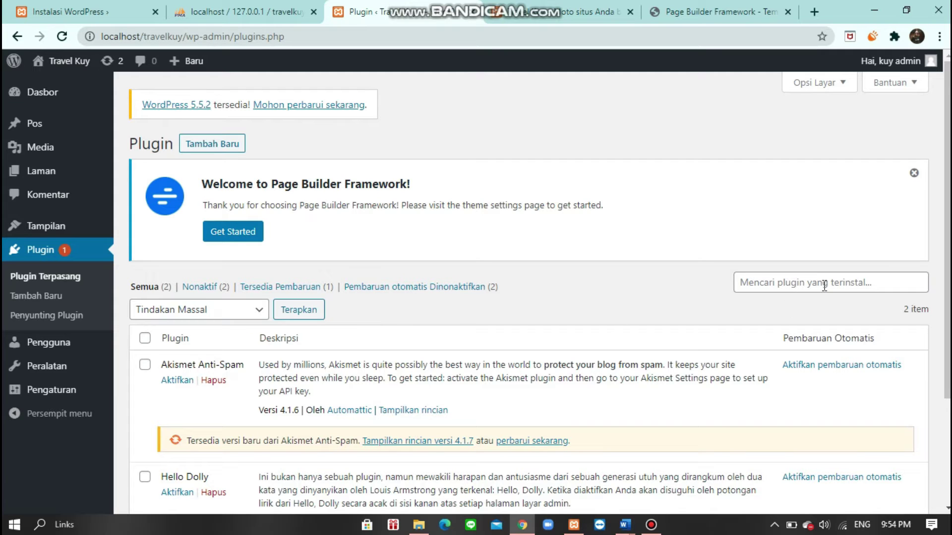
{"action": "left_click", "coordinate": [240, 142]}
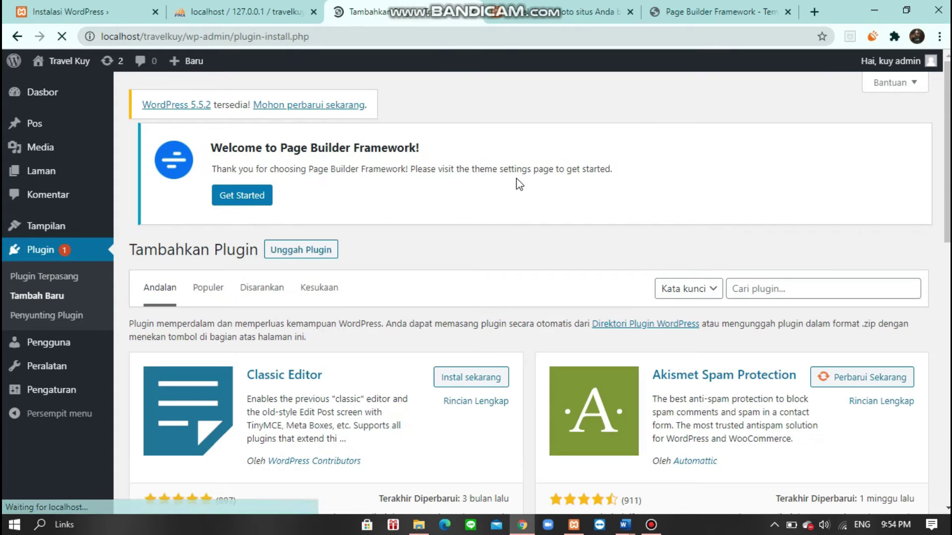
- Upload elementor.3.0.12.zip through Unggah Plugin and install it
{"action": "left_click", "coordinate": [753, 287]}
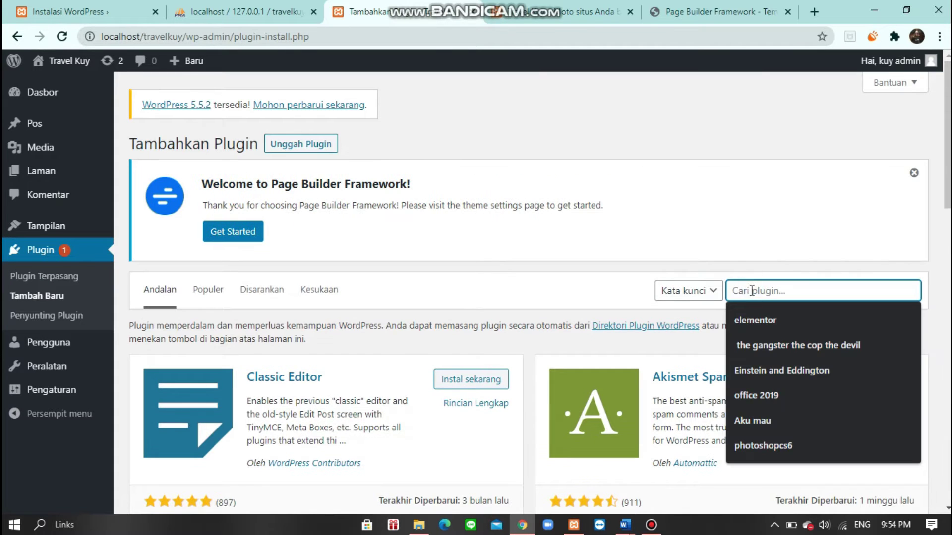
{"action": "left_click", "coordinate": [774, 314]}
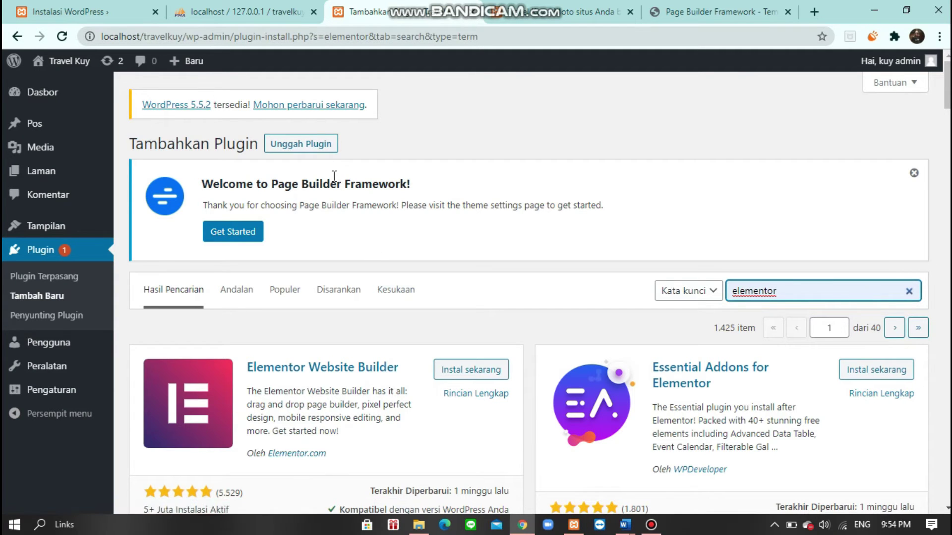
{"action": "left_click", "coordinate": [326, 151]}
{"action": "left_click", "coordinate": [414, 385]}
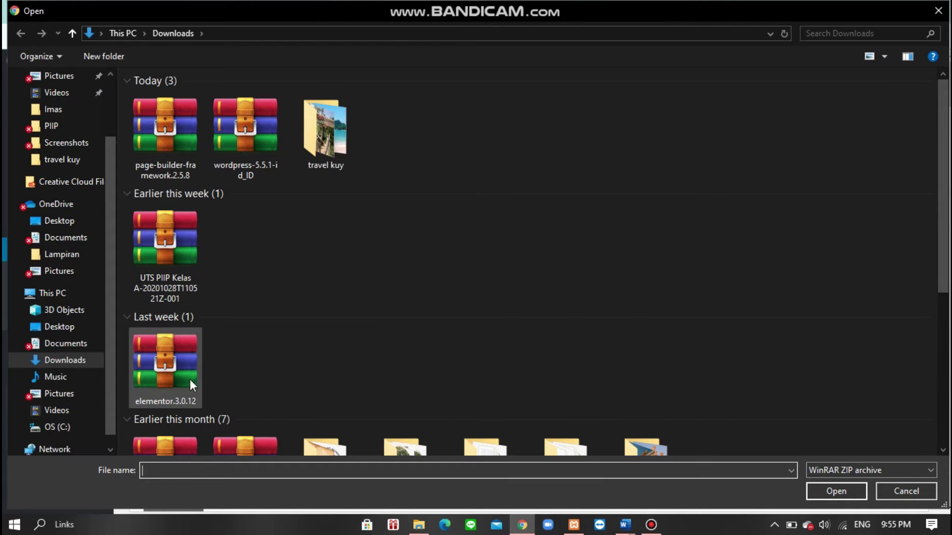
{"action": "left_click", "coordinate": [193, 382]}
{"action": "left_click", "coordinate": [826, 487]}
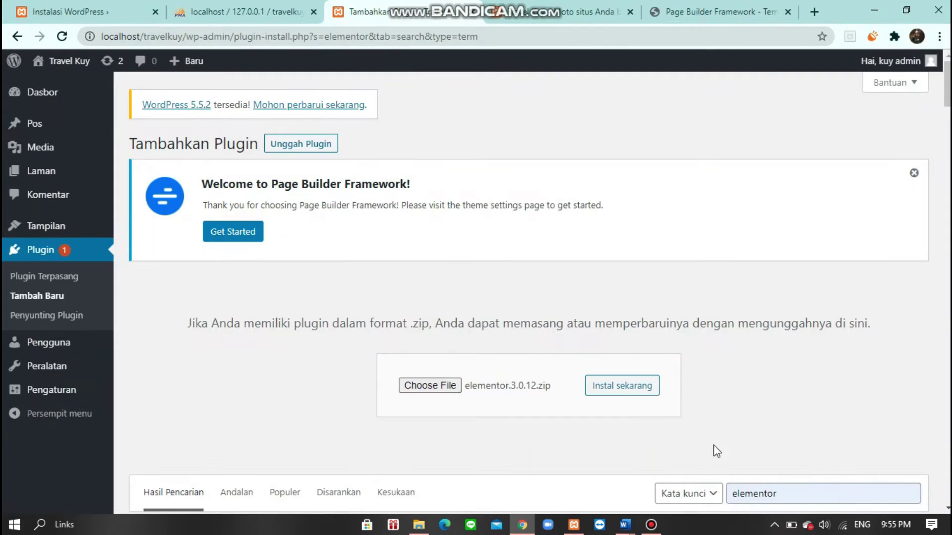
{"action": "left_click", "coordinate": [608, 385]}
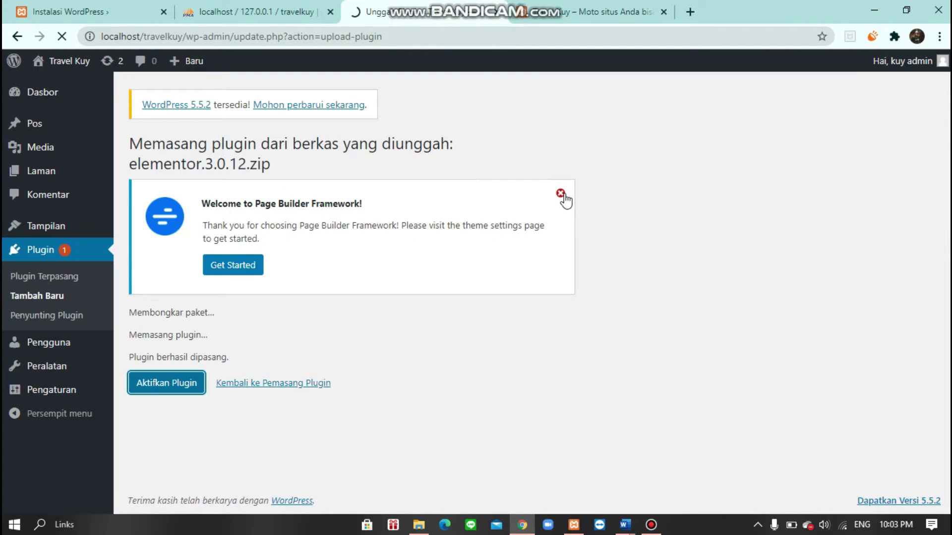
- Activate Elementor and close its Getting Started screen
{"action": "left_click", "coordinate": [561, 193]}
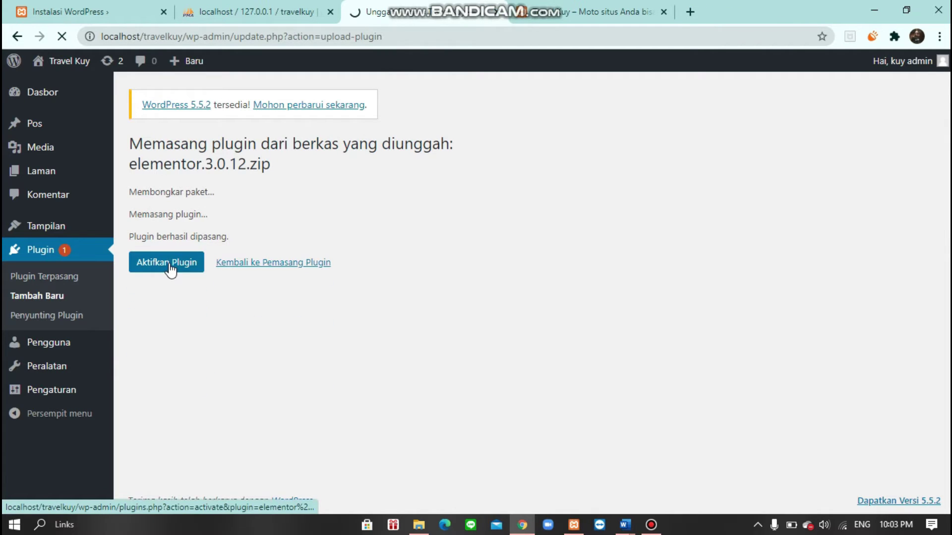
{"action": "left_click", "coordinate": [168, 267]}
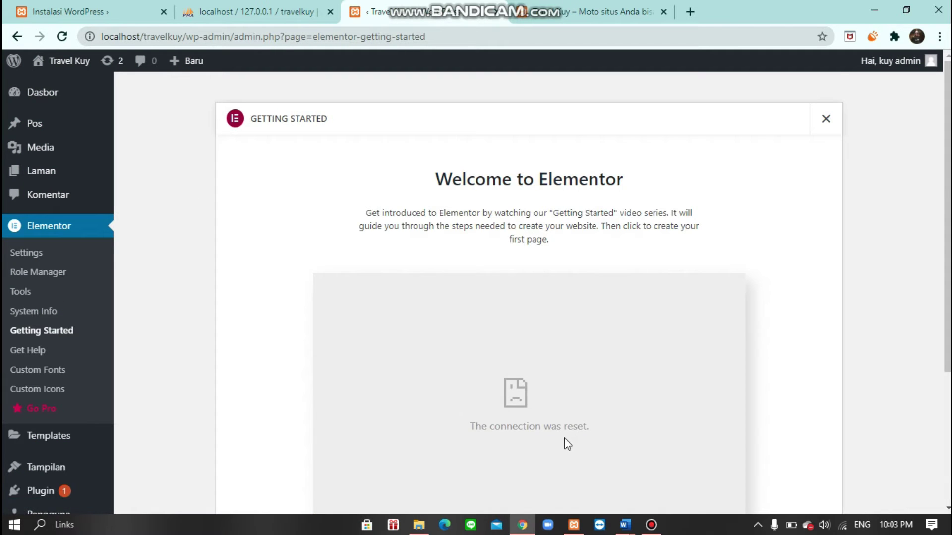
{"action": "scroll", "coordinate": [568, 444], "scroll_direction": "down", "scroll_amount": 4}
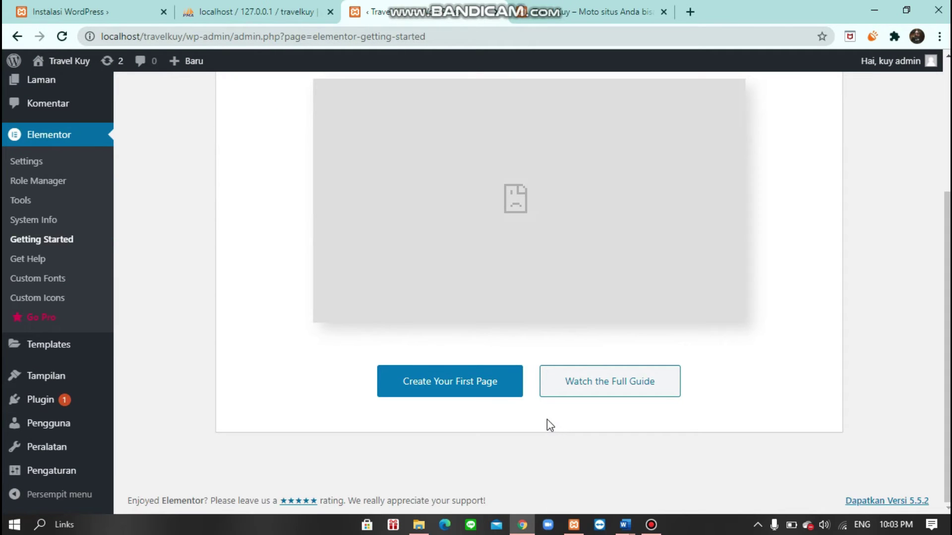
{"action": "scroll", "coordinate": [549, 422], "scroll_direction": "up", "scroll_amount": 4}
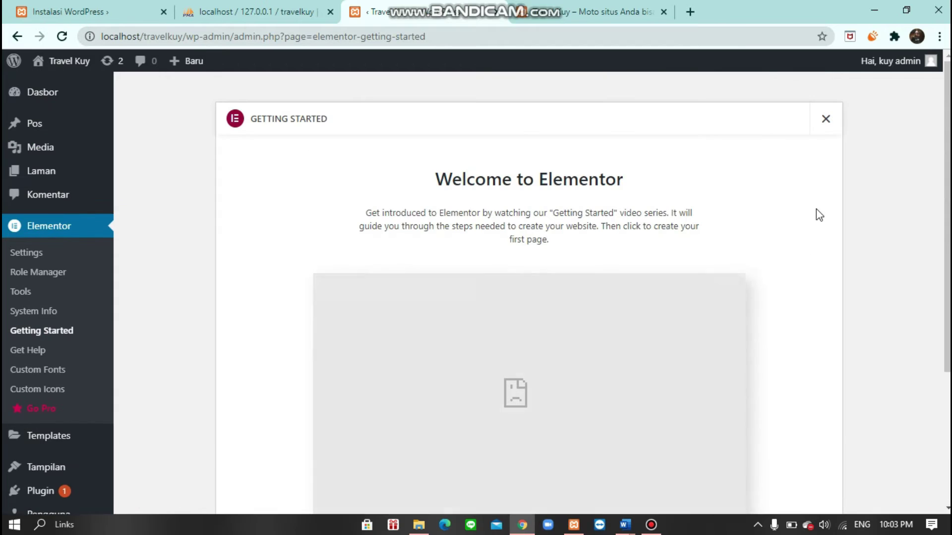
{"action": "left_click", "coordinate": [825, 121]}
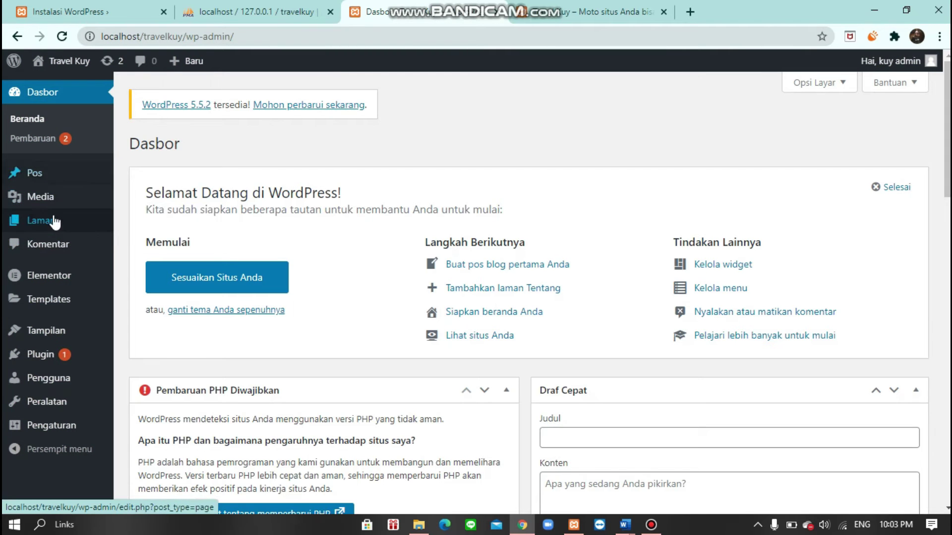
- Check the live site, then start a new page from Laman > Semua Laman > Tambah Baru
{"action": "left_click", "coordinate": [69, 60]}
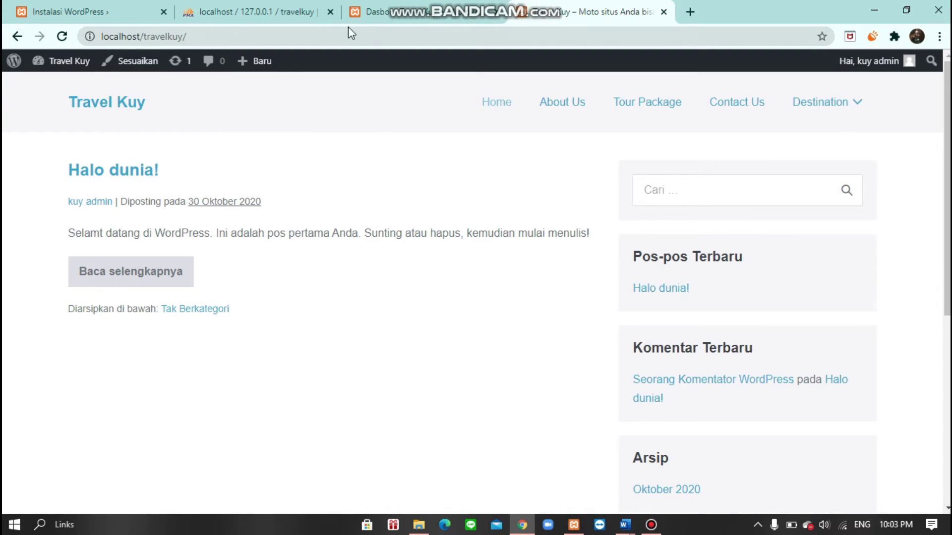
{"action": "left_click", "coordinate": [387, 14]}
{"action": "mouse_move", "coordinate": [51, 231]}
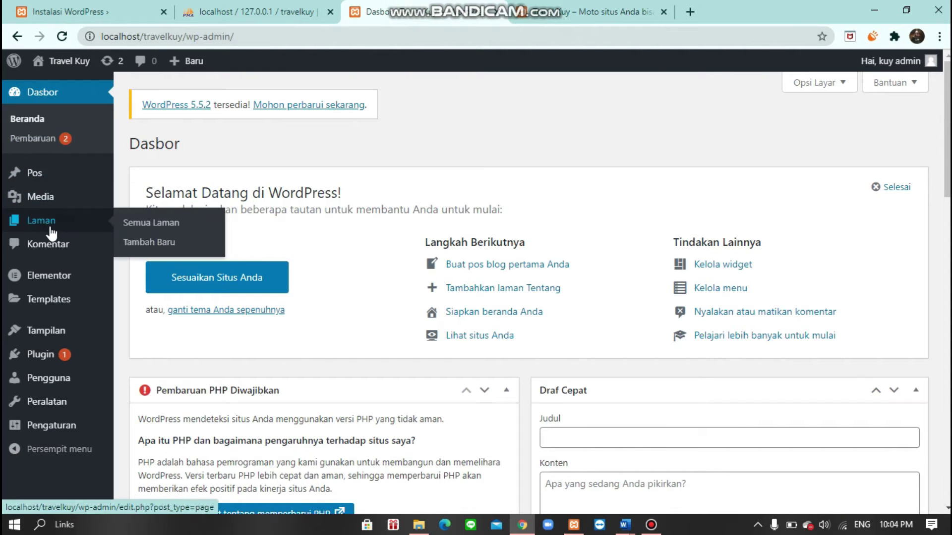
{"action": "left_click", "coordinate": [180, 221]}
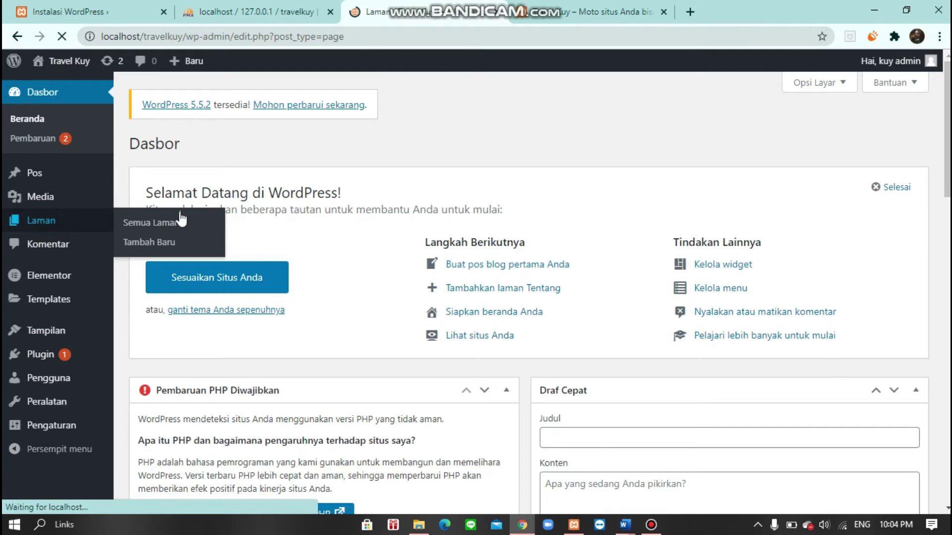
{"action": "left_click", "coordinate": [211, 144]}
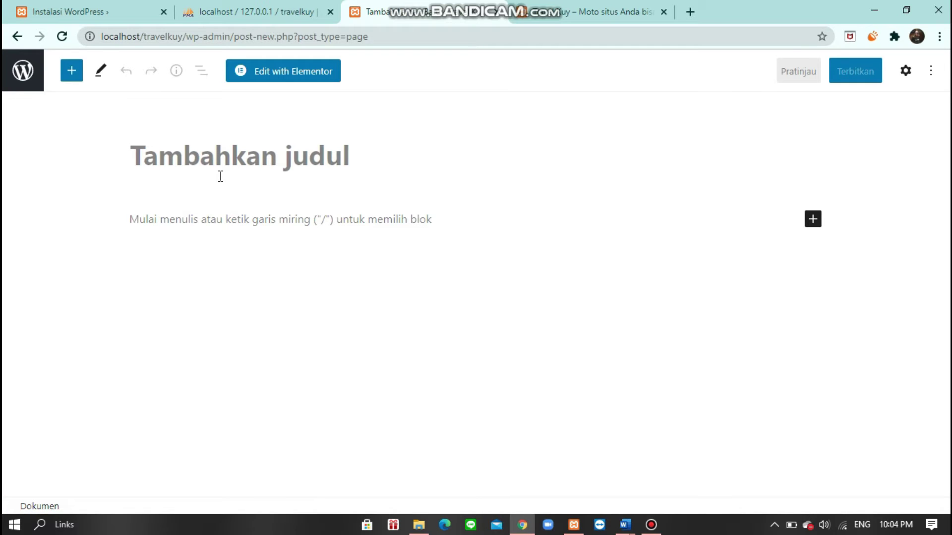
- Title the new page 'Homepage'
{"action": "type", "text": "H"}
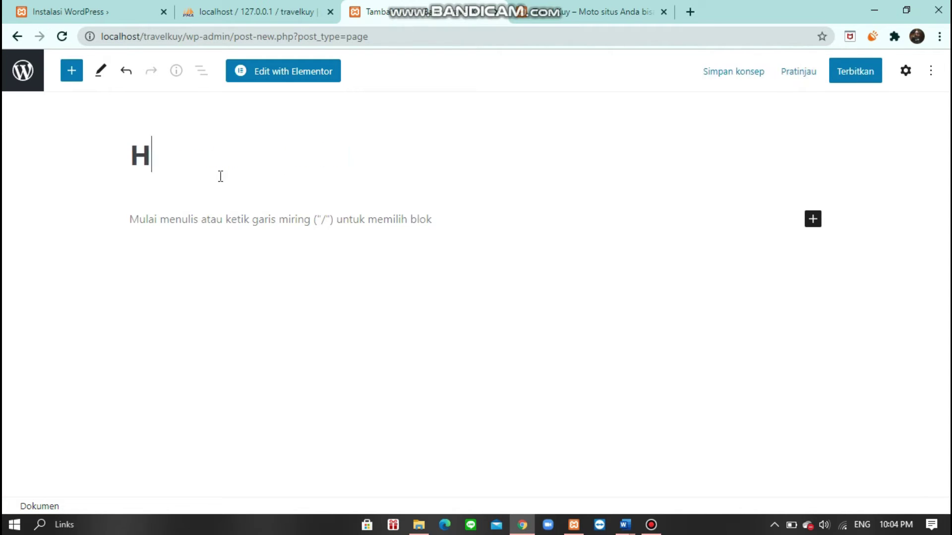
{"action": "type", "text": "omepage"}
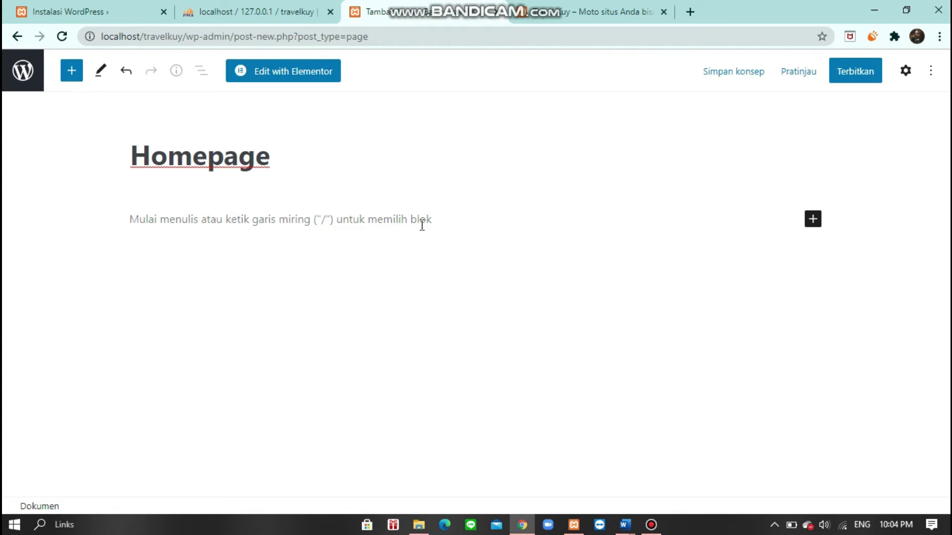
{"action": "left_click", "coordinate": [480, 222]}
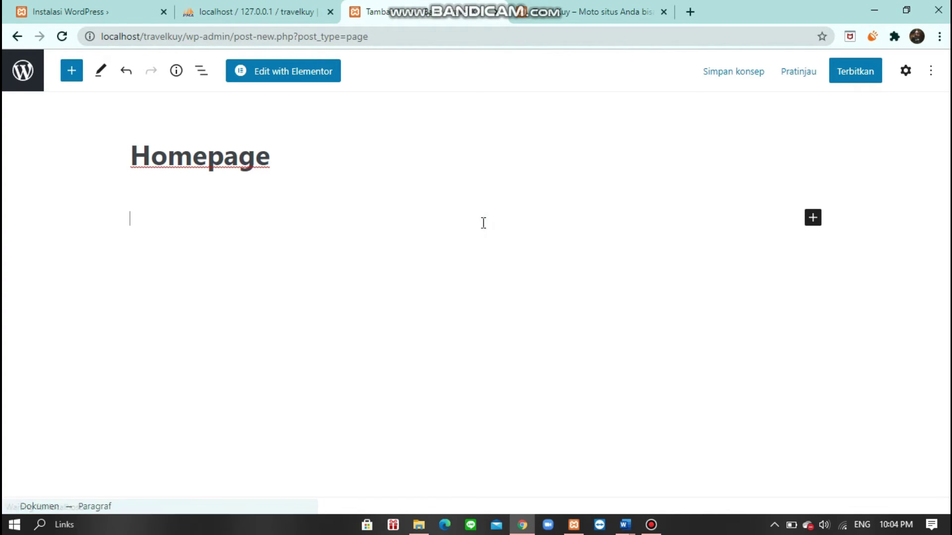
{"action": "left_click", "coordinate": [873, 163]}
- Set the page layout to Lebar Penuh and hide the page title in the template settings
{"action": "left_click", "coordinate": [905, 72]}
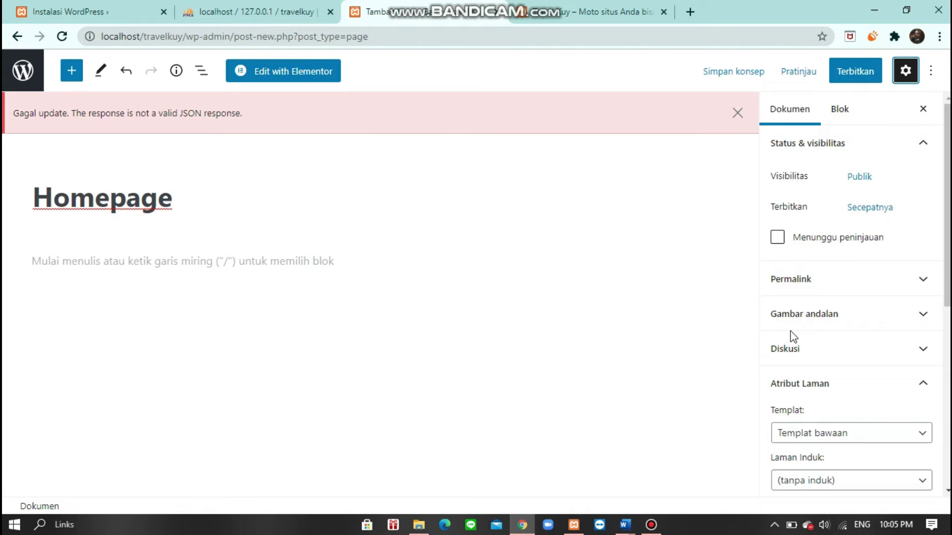
{"action": "scroll", "coordinate": [790, 331], "scroll_direction": "down", "scroll_amount": 1}
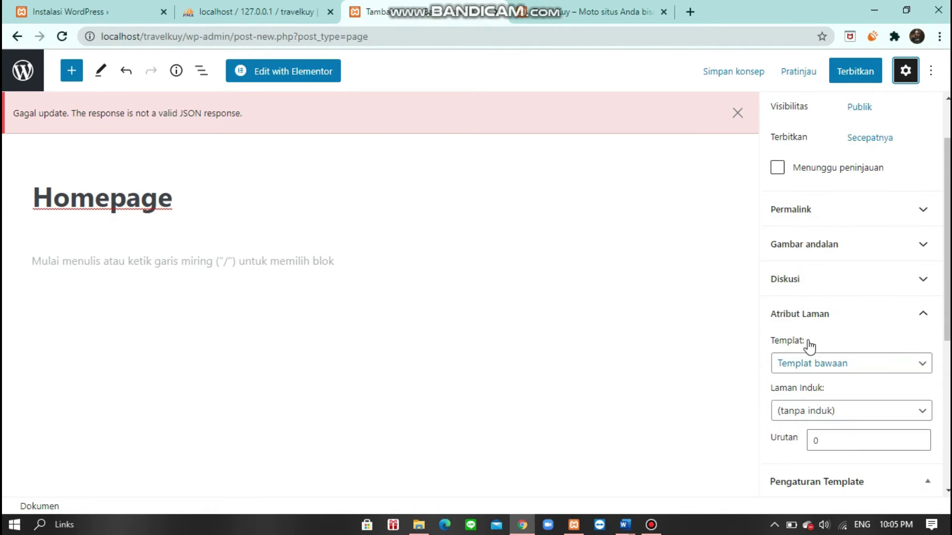
{"action": "scroll", "coordinate": [850, 277], "scroll_direction": "down", "scroll_amount": 4}
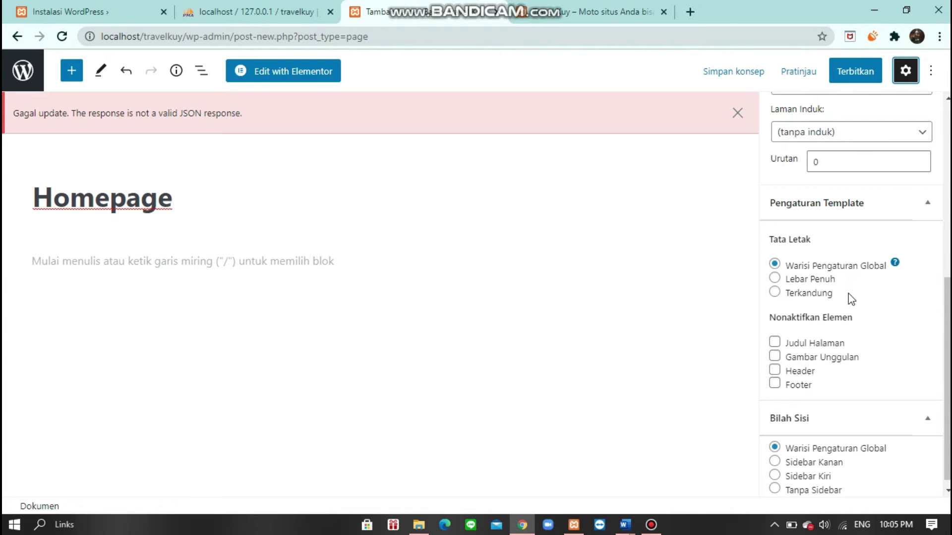
{"action": "left_click", "coordinate": [829, 213]}
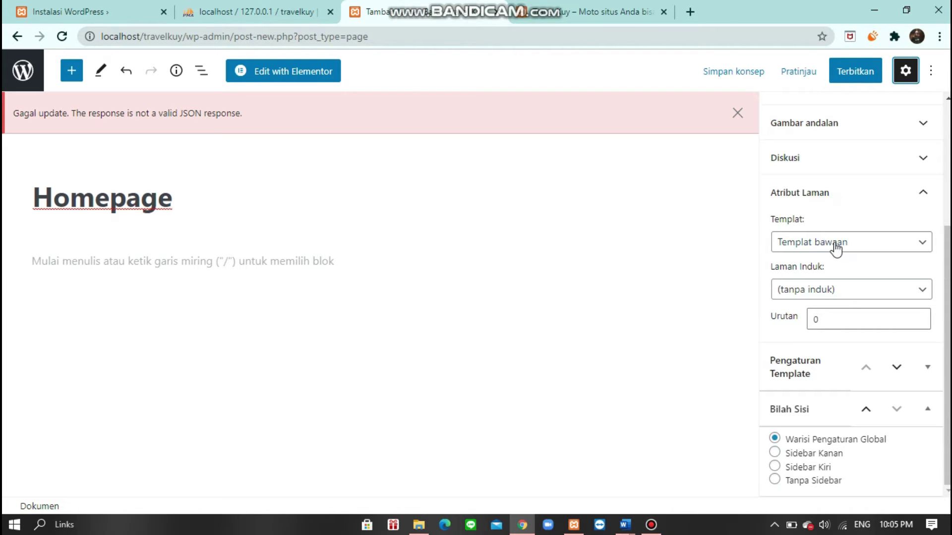
{"action": "left_click", "coordinate": [809, 200]}
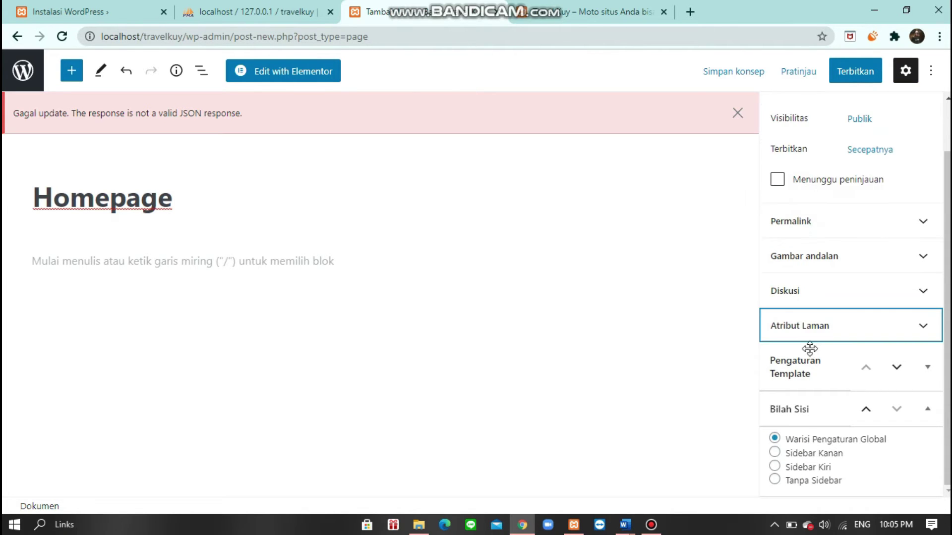
{"action": "left_click", "coordinate": [795, 371]}
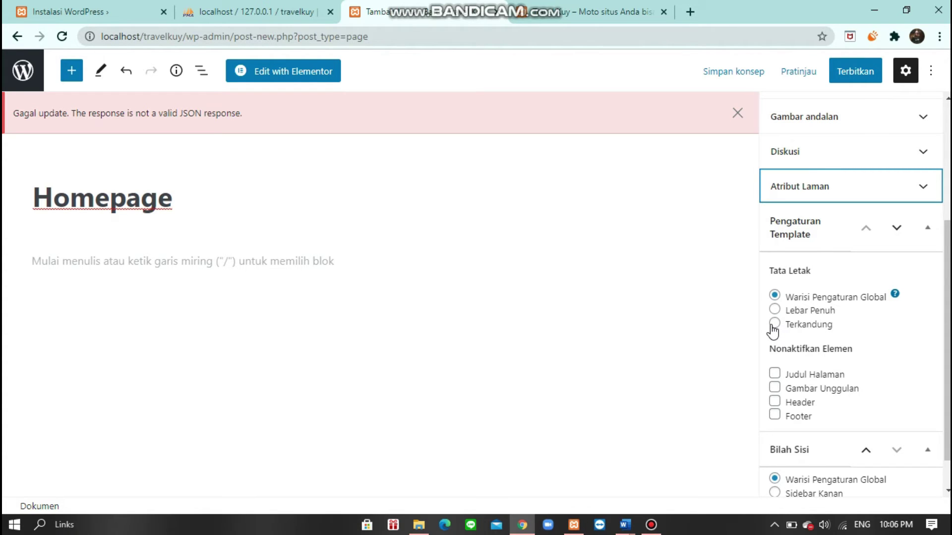
{"action": "left_click", "coordinate": [774, 311]}
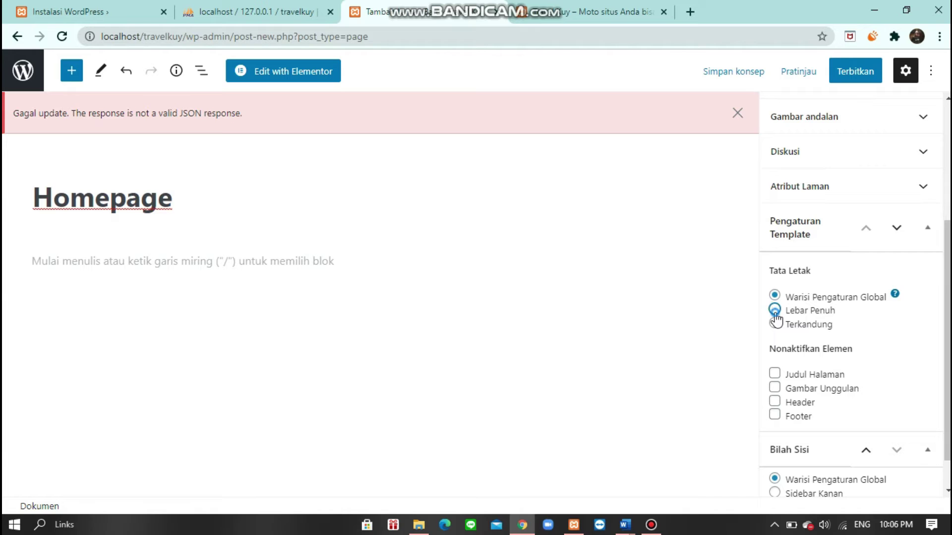
{"action": "scroll", "coordinate": [788, 334], "scroll_direction": "down", "scroll_amount": 1}
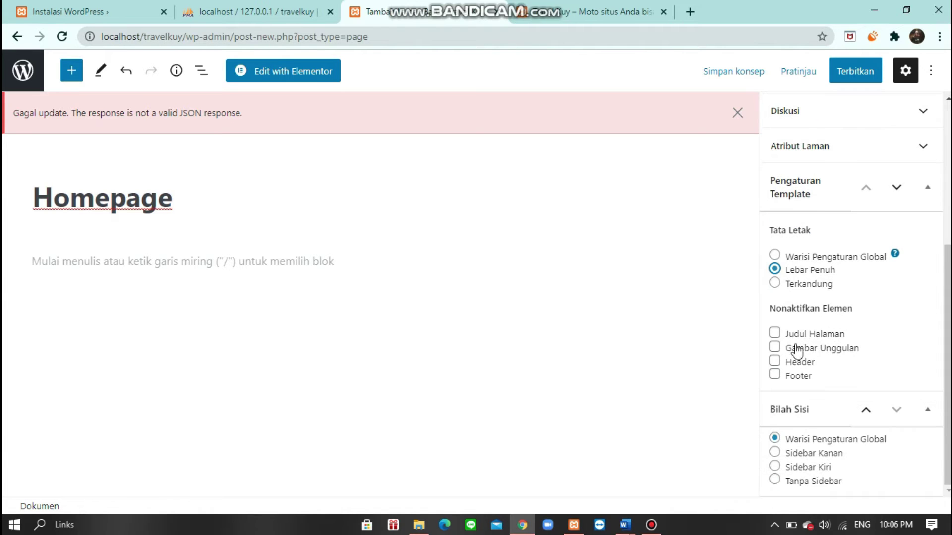
{"action": "left_click", "coordinate": [815, 335]}
- Choose the Elementor Full Width template and publish the Homepage page
{"action": "scroll", "coordinate": [820, 270], "scroll_direction": "up", "scroll_amount": 3}
{"action": "left_click", "coordinate": [819, 286]}
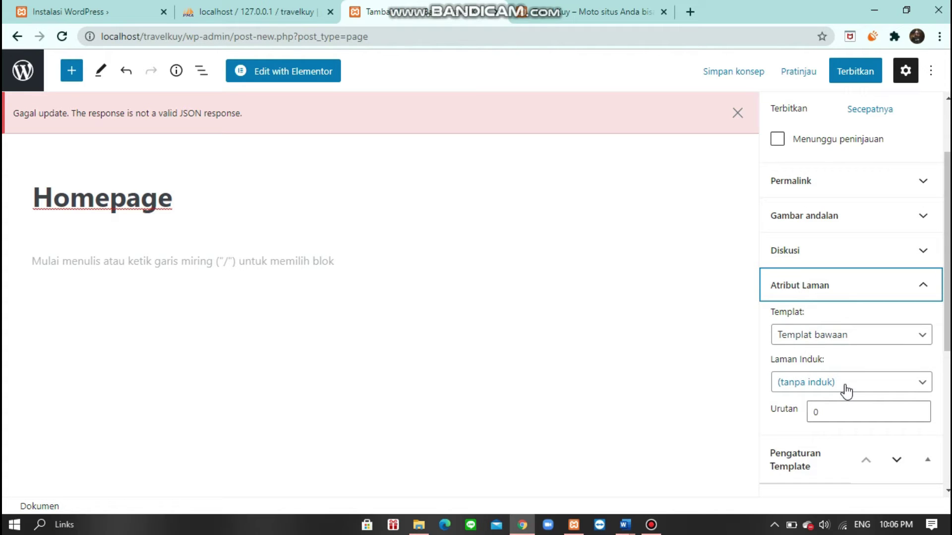
{"action": "left_click", "coordinate": [812, 335]}
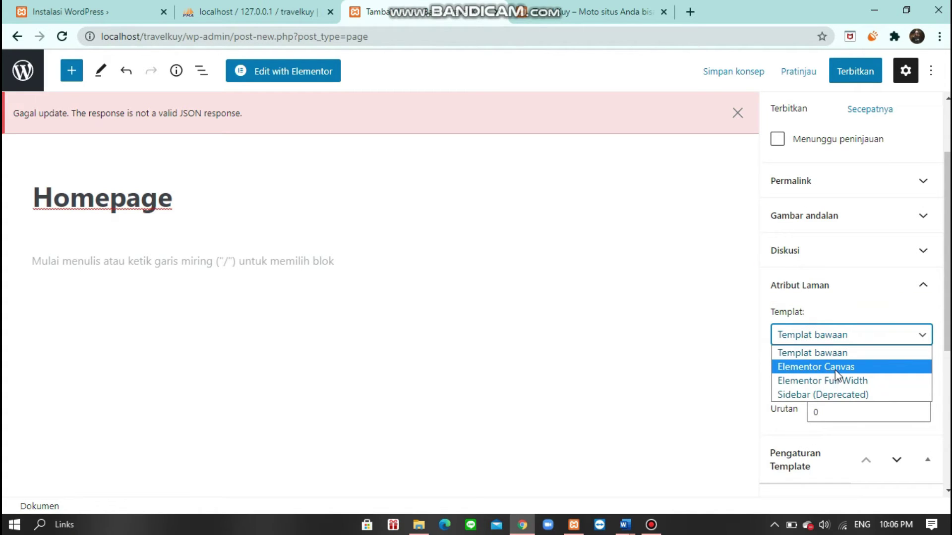
{"action": "left_click", "coordinate": [836, 369]}
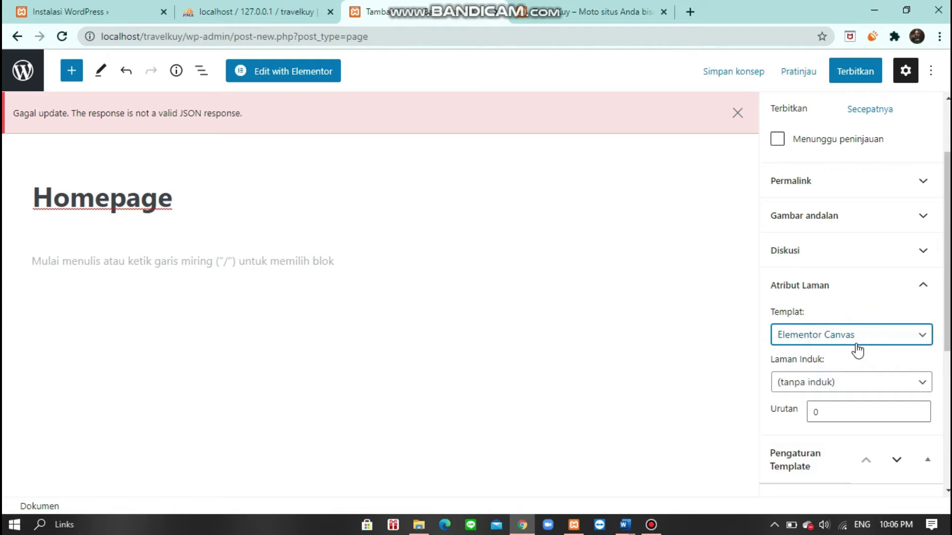
{"action": "left_click", "coordinate": [847, 81]}
{"action": "left_click", "coordinate": [841, 79]}
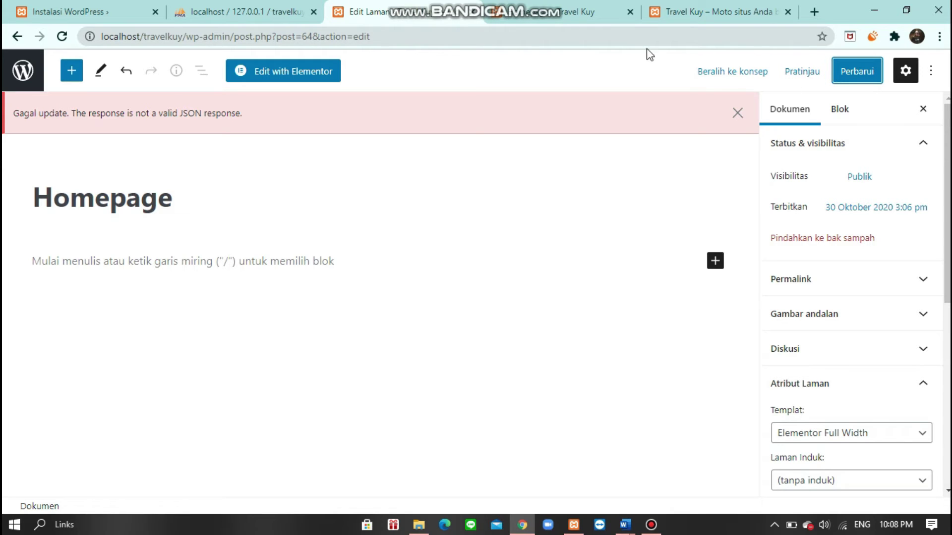
- Preview Homepage in a new tab, showing only the Travel Kuy header and footer, then return to the editor
{"action": "left_click", "coordinate": [802, 71]}
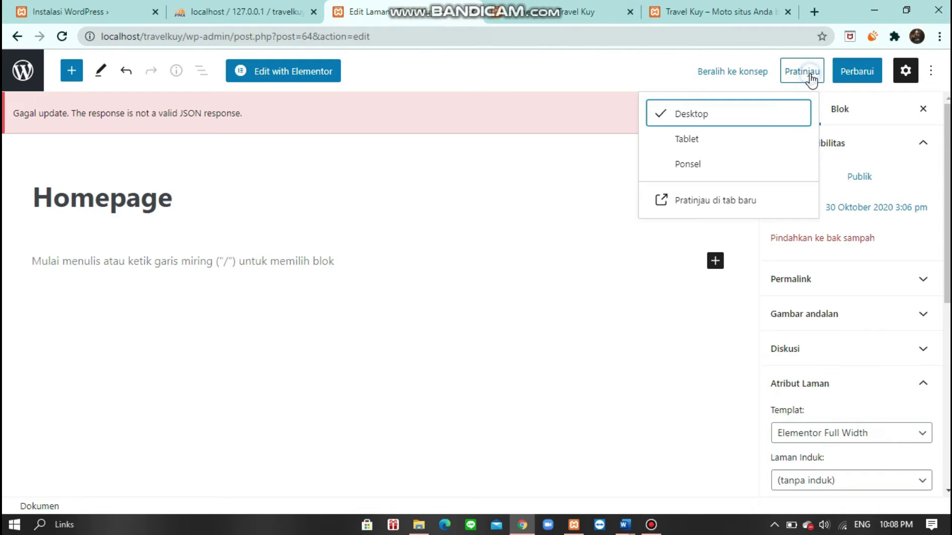
{"action": "left_click", "coordinate": [737, 198]}
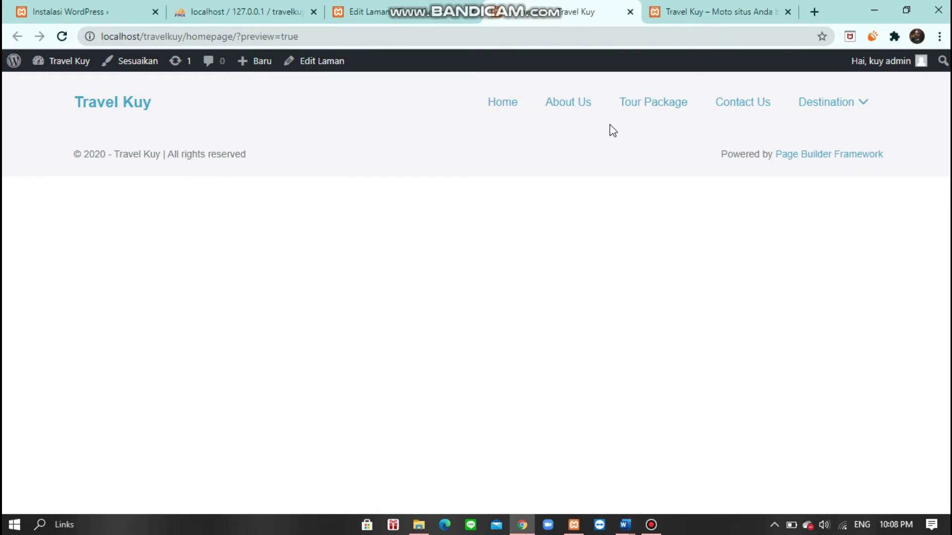
{"action": "left_click", "coordinate": [353, 10]}
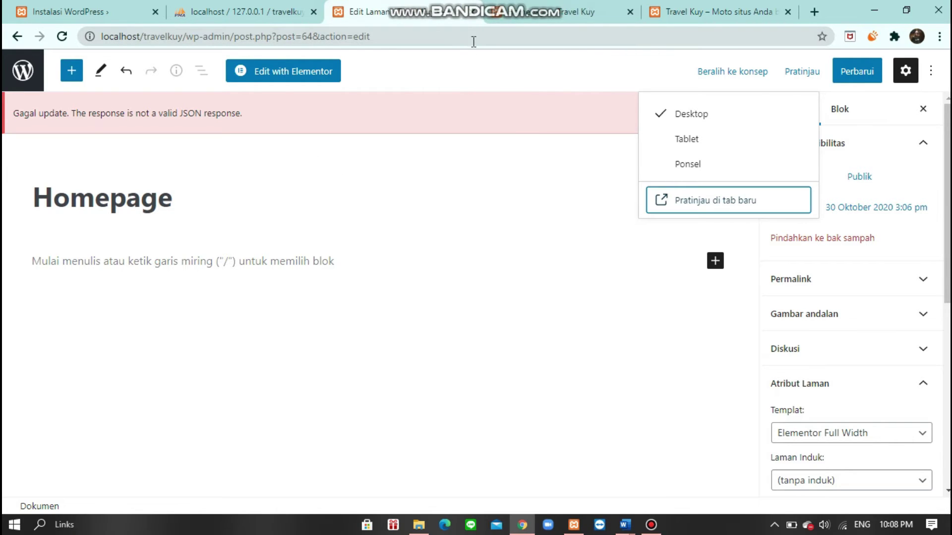
{"action": "left_click", "coordinate": [517, 18]}
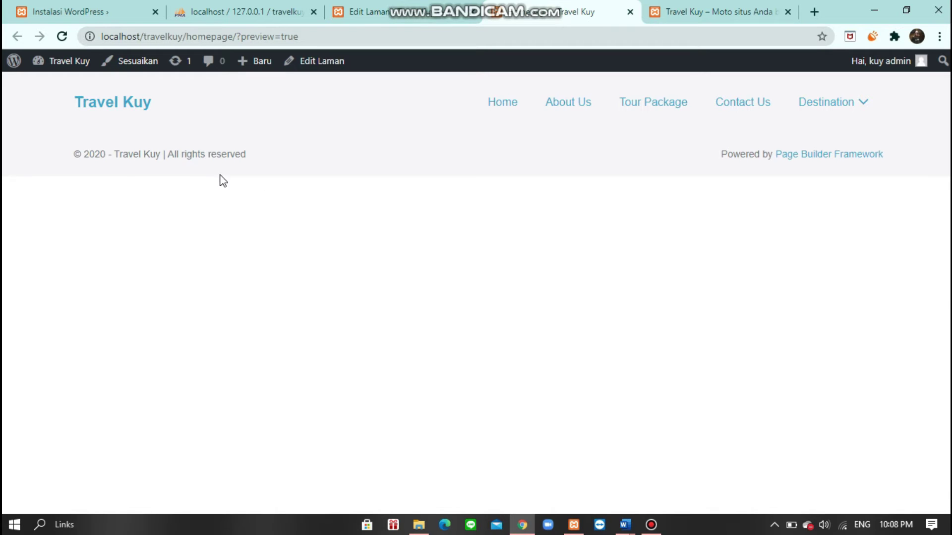
{"action": "left_click", "coordinate": [396, 10]}
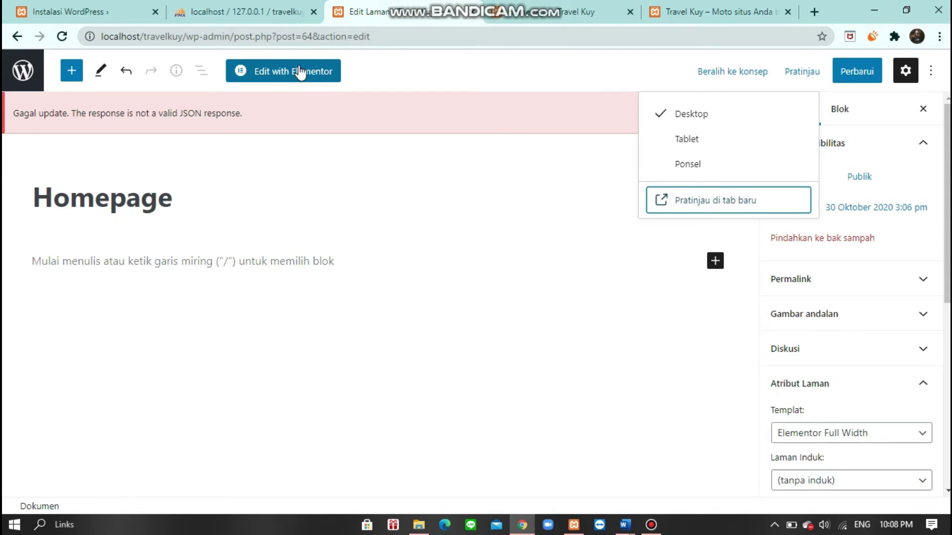
- Open Homepage with Edit with Elementor and add a single-column section below the header
{"action": "left_click", "coordinate": [317, 71]}
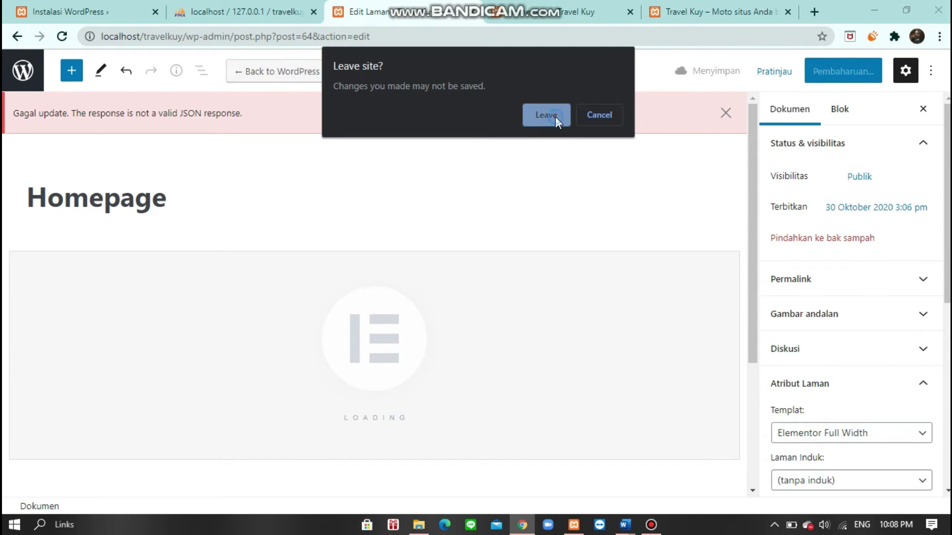
{"action": "left_click", "coordinate": [555, 117]}
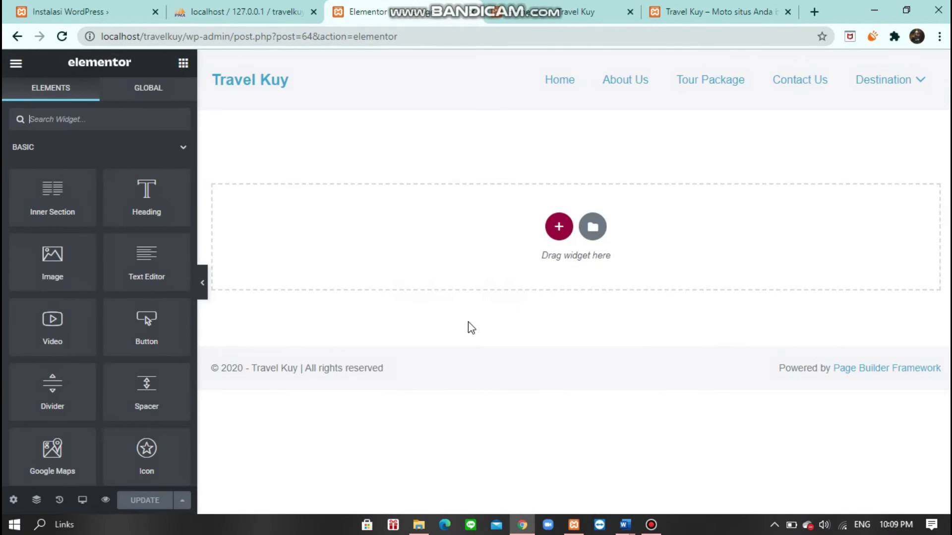
{"action": "left_click", "coordinate": [651, 525]}
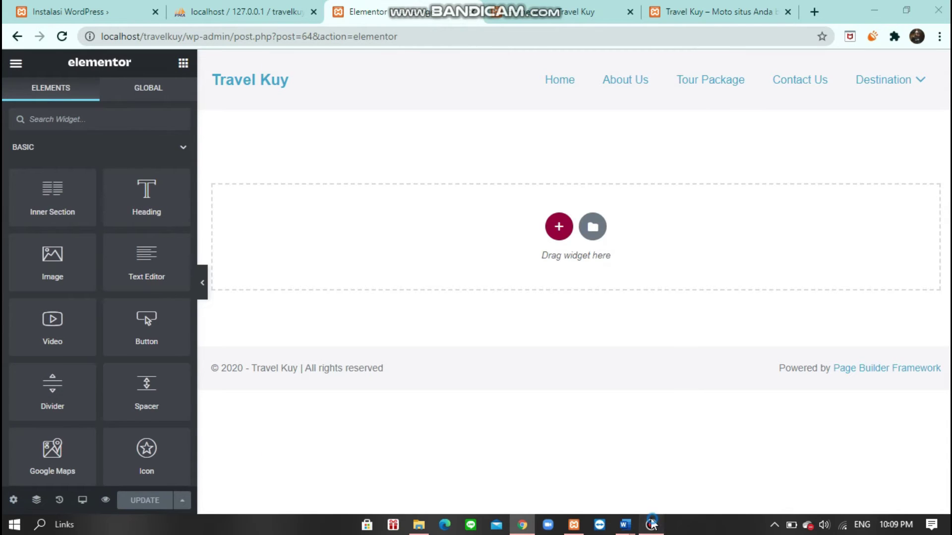
{"action": "left_click", "coordinate": [662, 73]}
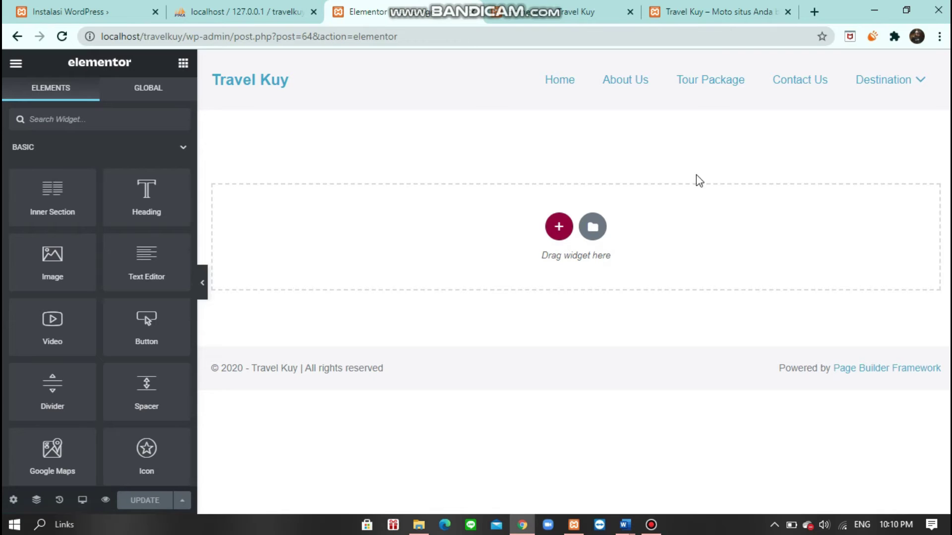
{"action": "left_click", "coordinate": [560, 233]}
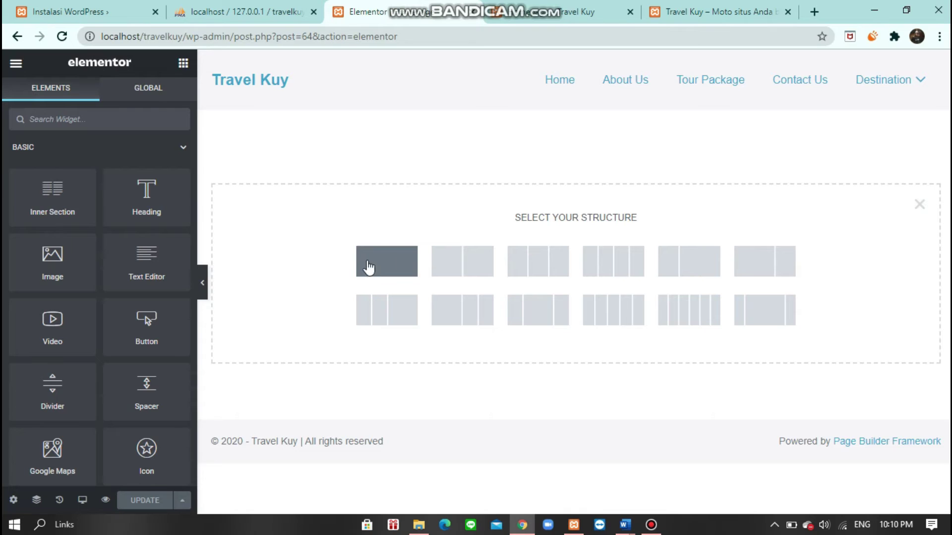
{"action": "left_click", "coordinate": [399, 265]}
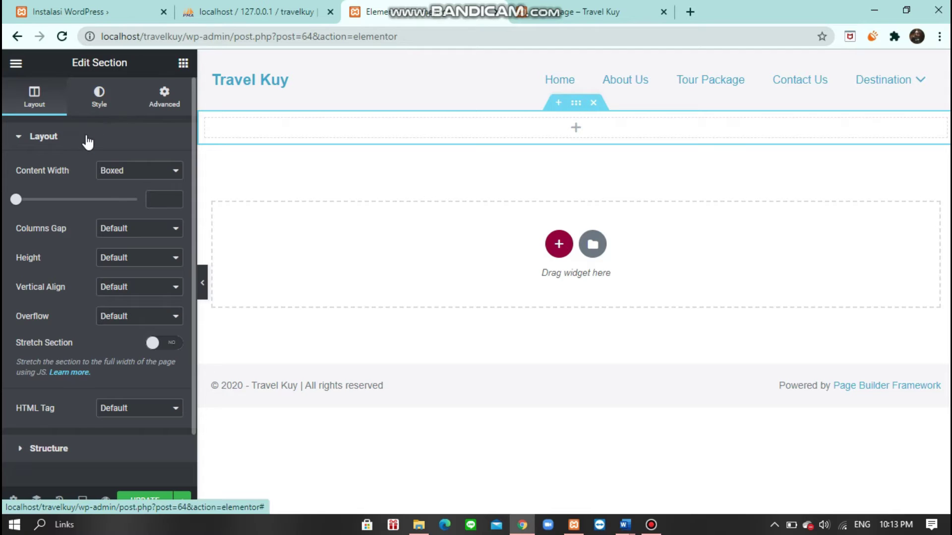
- Set the section's background type to Classic and open the image chooser
{"action": "left_click", "coordinate": [99, 97]}
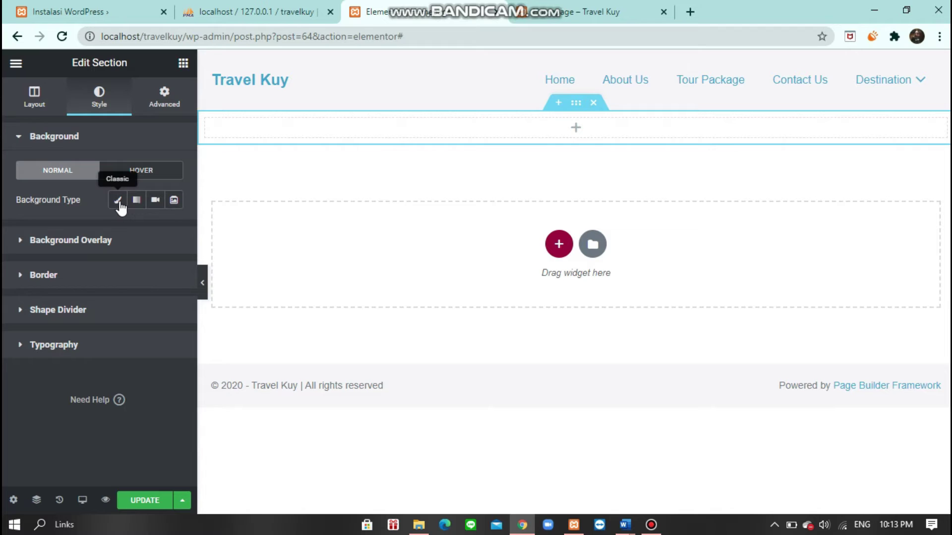
{"action": "left_click", "coordinate": [118, 200]}
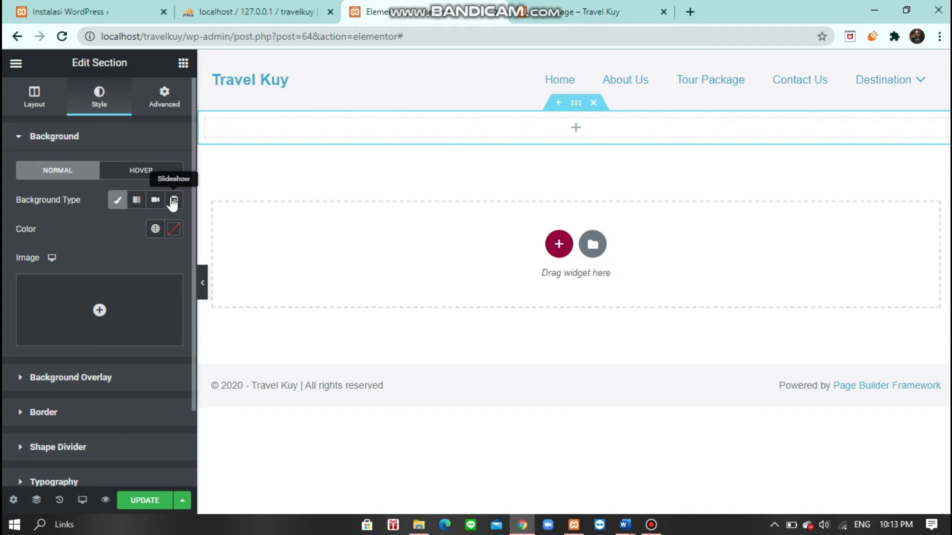
{"action": "mouse_move", "coordinate": [99, 317]}
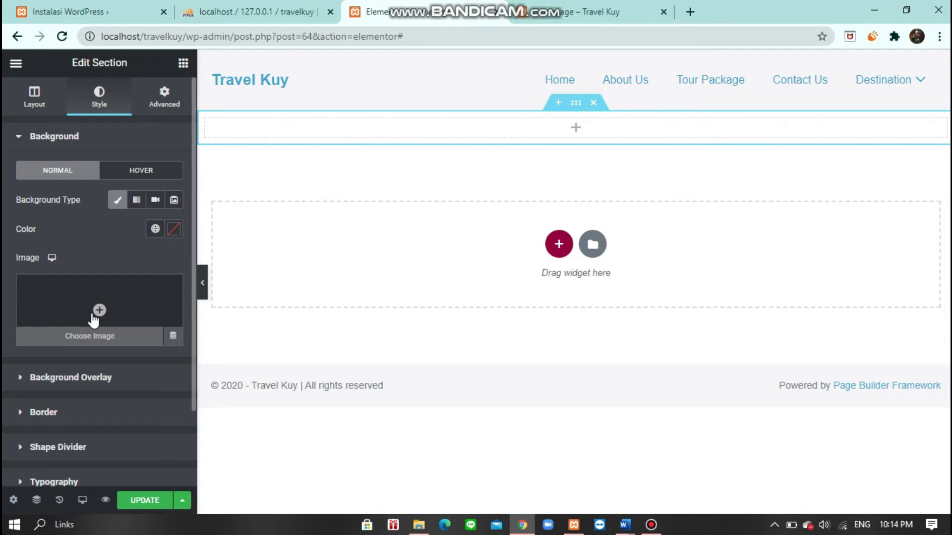
{"action": "left_click", "coordinate": [94, 317]}
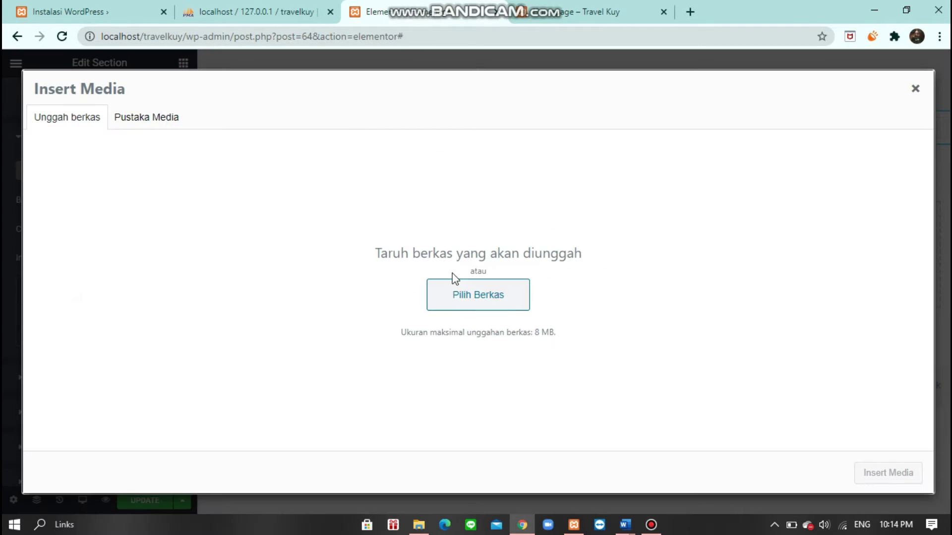
- Start a file upload from the travel kuy folder, cancel it, and bring up XAMPP Control Panel
{"action": "left_click", "coordinate": [465, 296]}
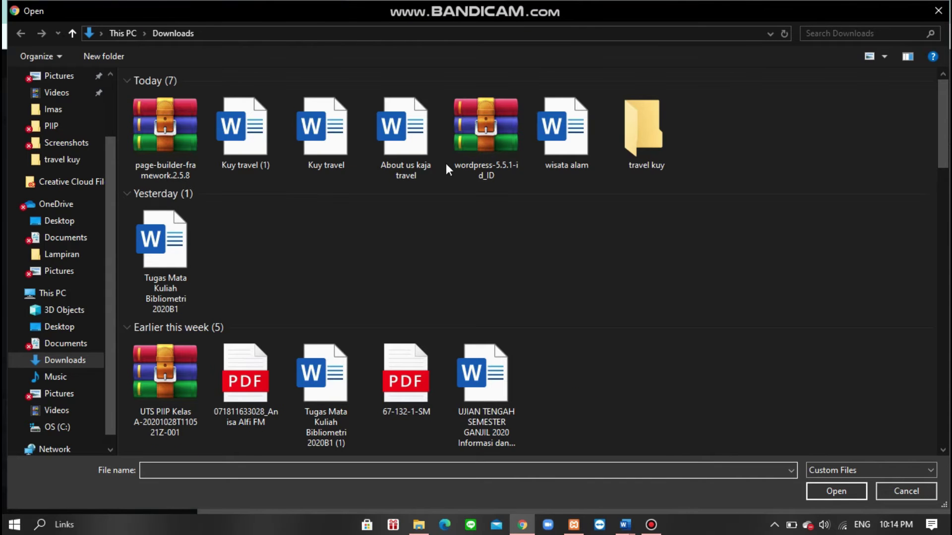
{"action": "double_click", "coordinate": [646, 157]}
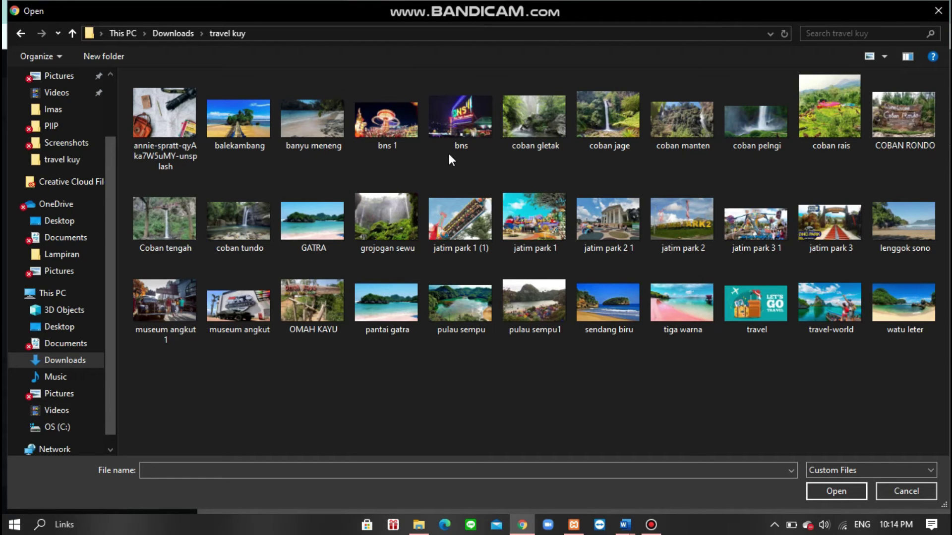
{"action": "left_click", "coordinate": [938, 10]}
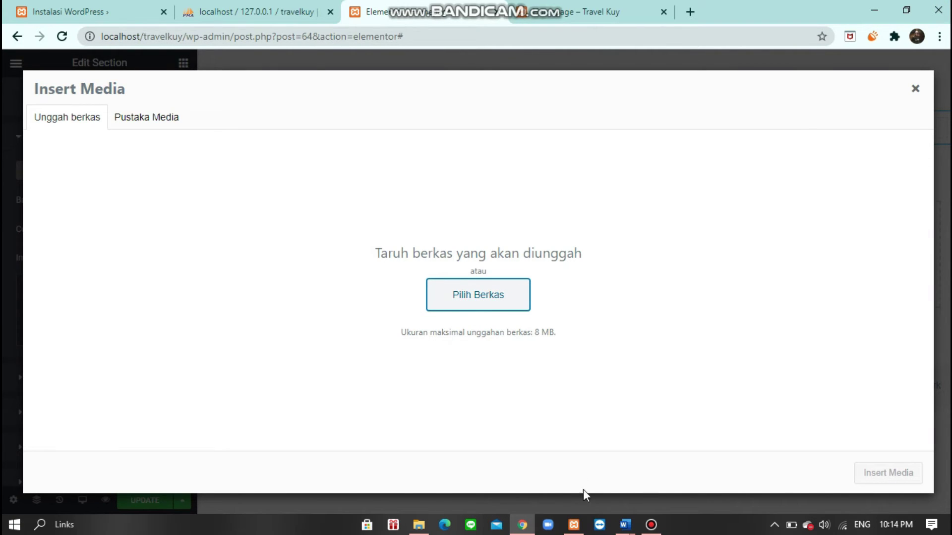
{"action": "left_click", "coordinate": [573, 524]}
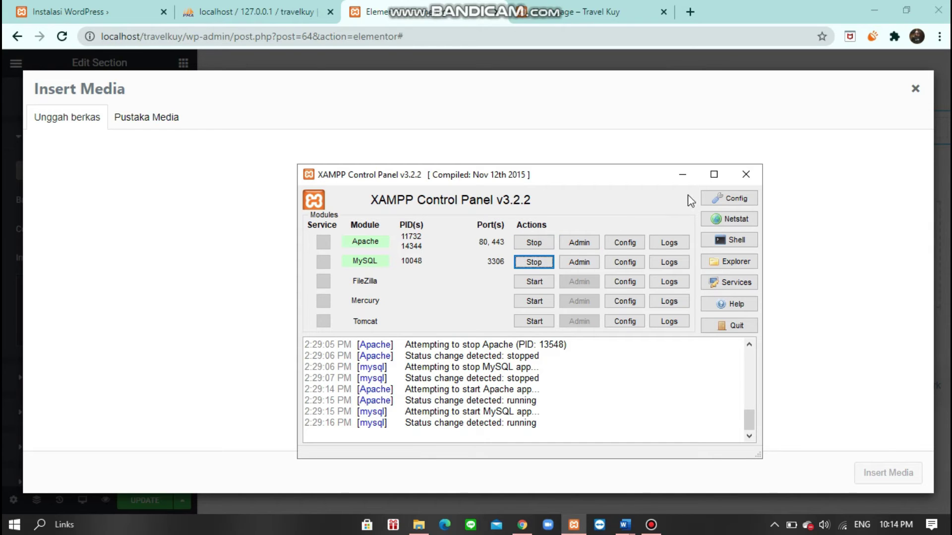
- Stop the Apache and MySQL servers in XAMPP, then note the 8 MB upload limit
{"action": "left_click", "coordinate": [683, 175]}
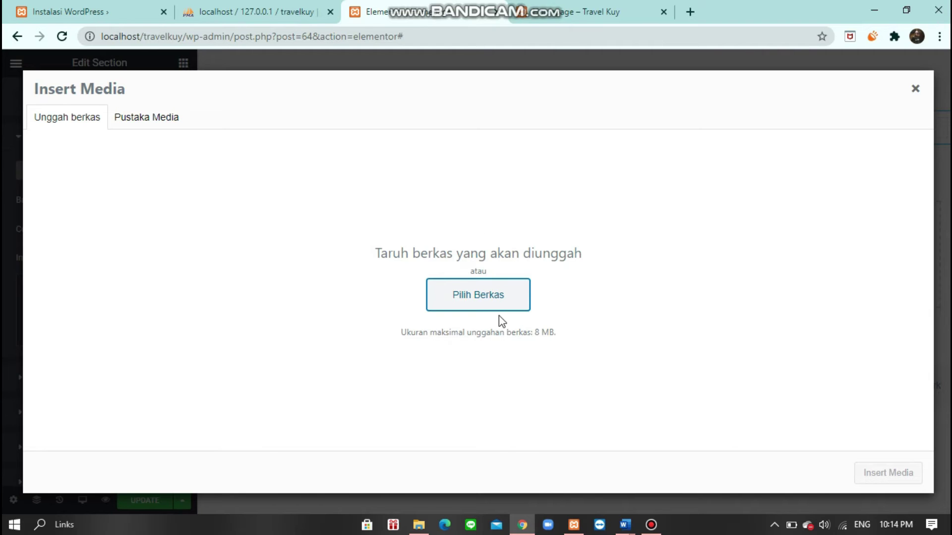
{"action": "mouse_move", "coordinate": [583, 528]}
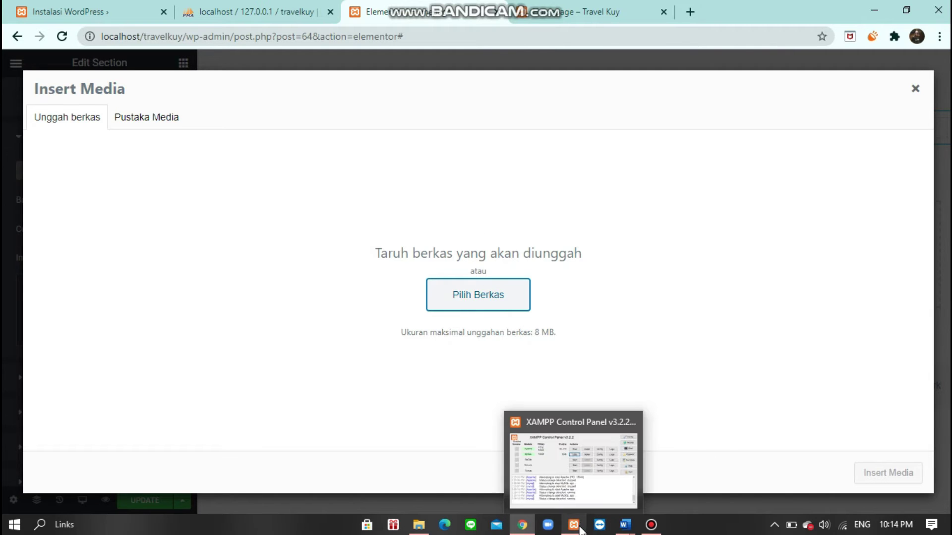
{"action": "left_click", "coordinate": [590, 483]}
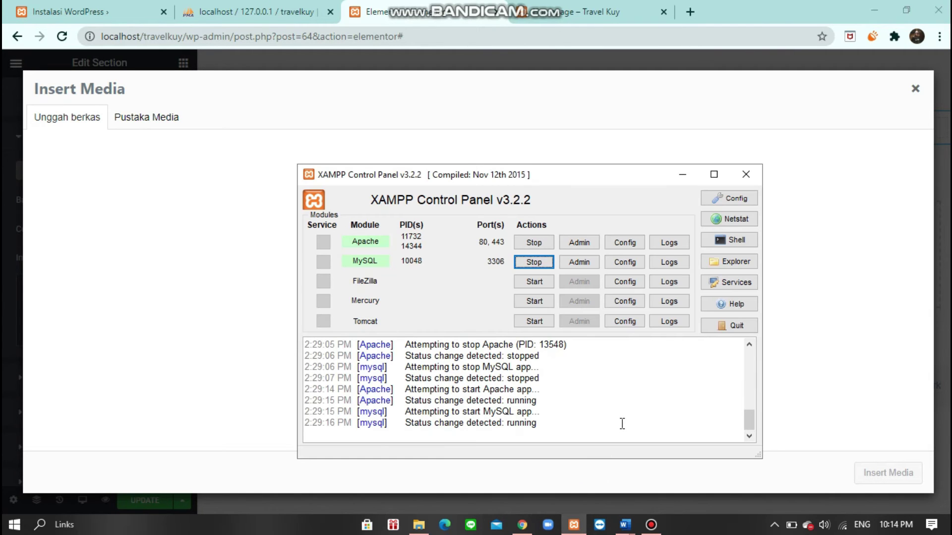
{"action": "left_click", "coordinate": [540, 243]}
{"action": "left_click", "coordinate": [545, 263]}
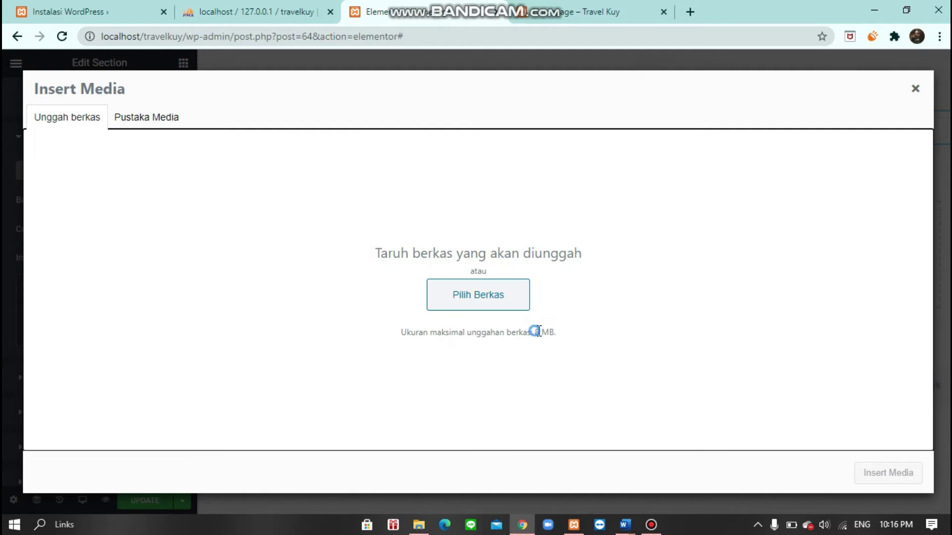
{"action": "left_click_drag", "start_coordinate": [535, 332], "coordinate": [554, 333]}
- Browse in File Explorer to the C:\xampp\php folder
{"action": "left_click", "coordinate": [418, 524]}
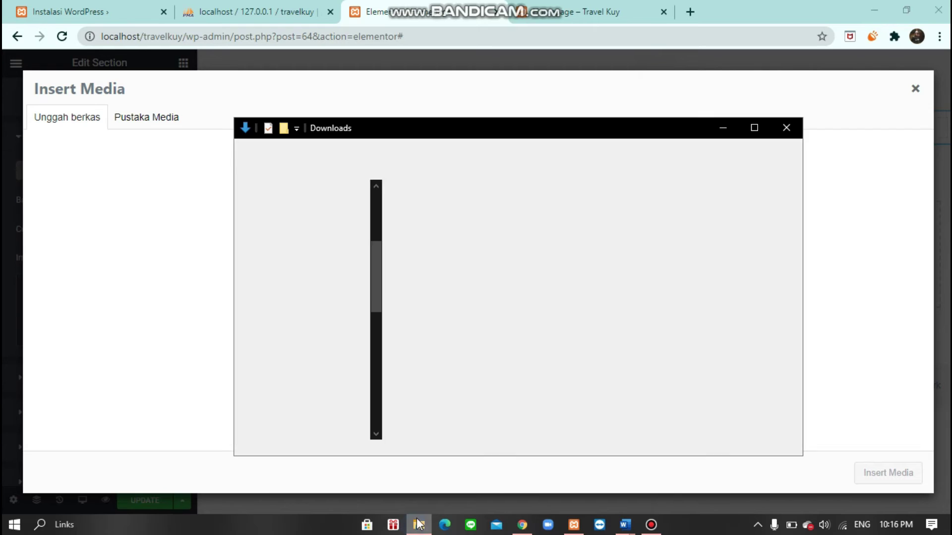
{"action": "scroll", "coordinate": [308, 397], "scroll_direction": "down", "scroll_amount": 1}
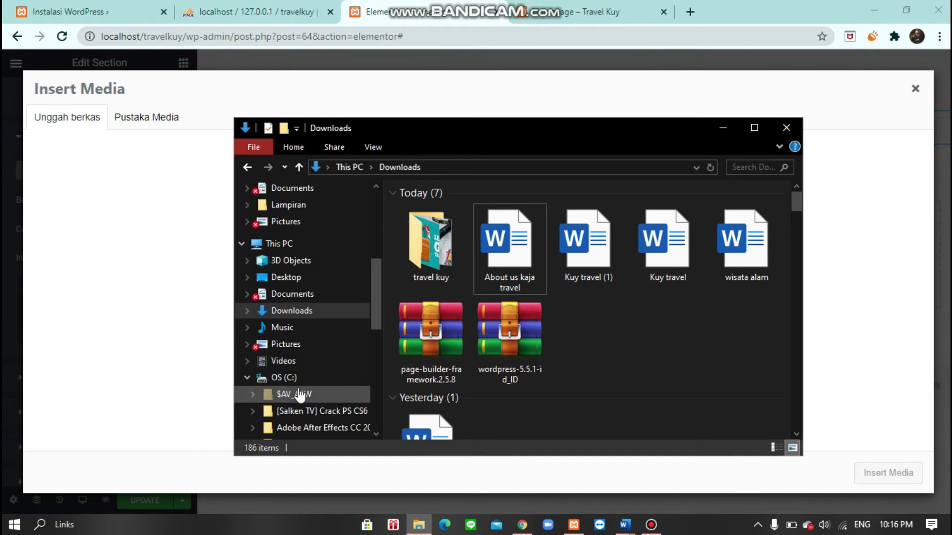
{"action": "left_click", "coordinate": [297, 377]}
{"action": "scroll", "coordinate": [525, 362], "scroll_direction": "down", "scroll_amount": 3}
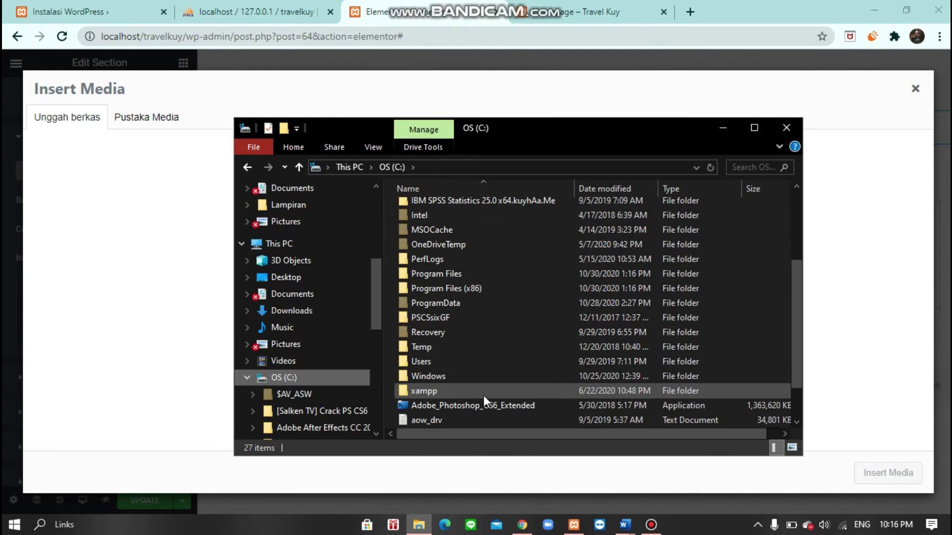
{"action": "left_click", "coordinate": [482, 395]}
{"action": "double_click", "coordinate": [482, 394]}
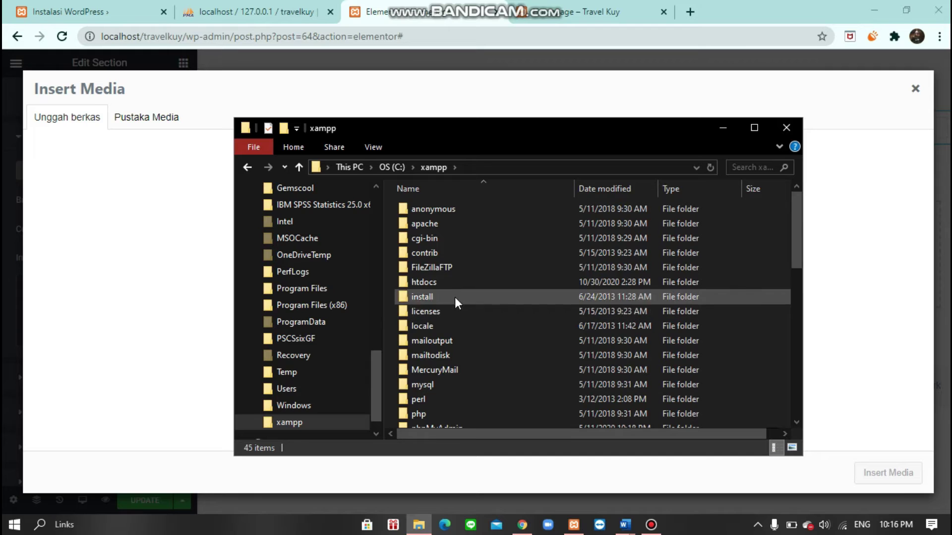
{"action": "scroll", "coordinate": [439, 386], "scroll_direction": "down", "scroll_amount": 2}
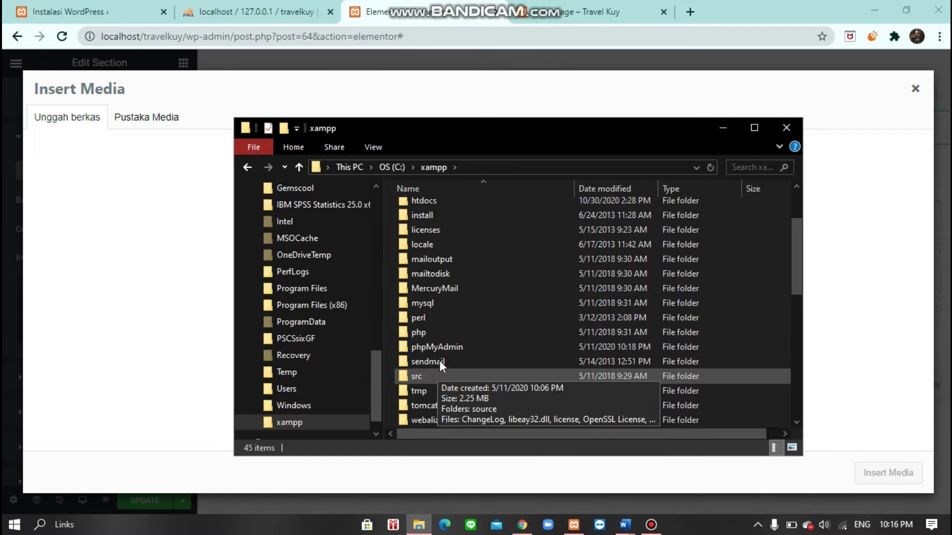
{"action": "double_click", "coordinate": [448, 331]}
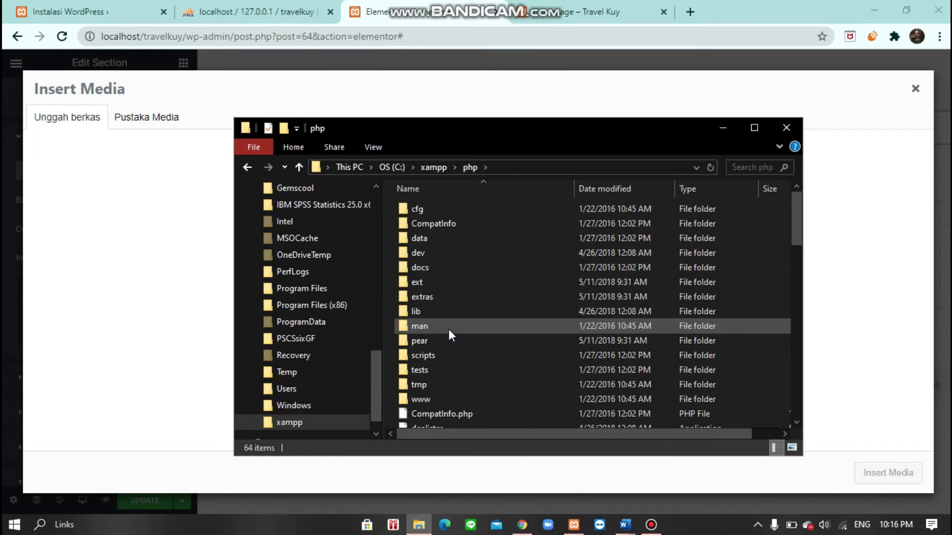
- Open the php.ini configuration file with Notepad
{"action": "scroll", "coordinate": [463, 274], "scroll_direction": "down", "scroll_amount": 7}
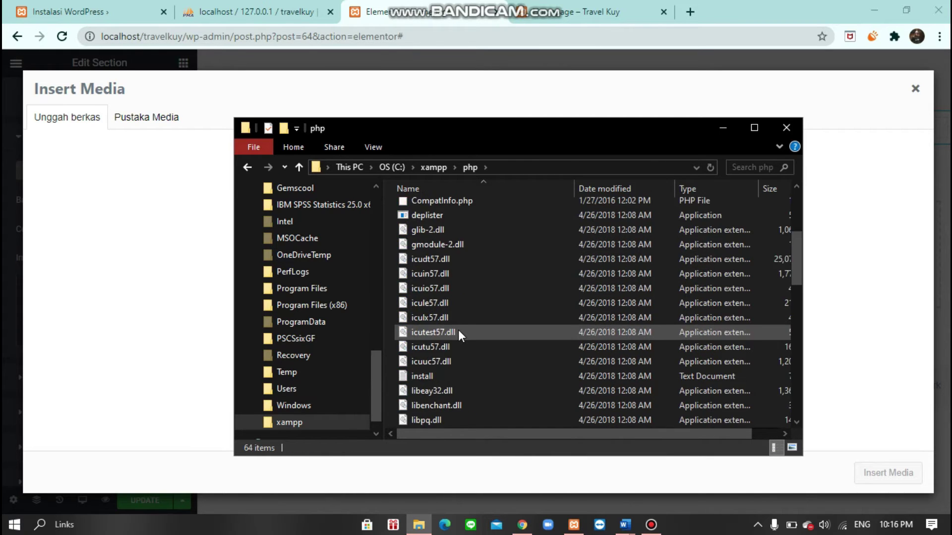
{"action": "scroll", "coordinate": [454, 374], "scroll_direction": "down", "scroll_amount": 5}
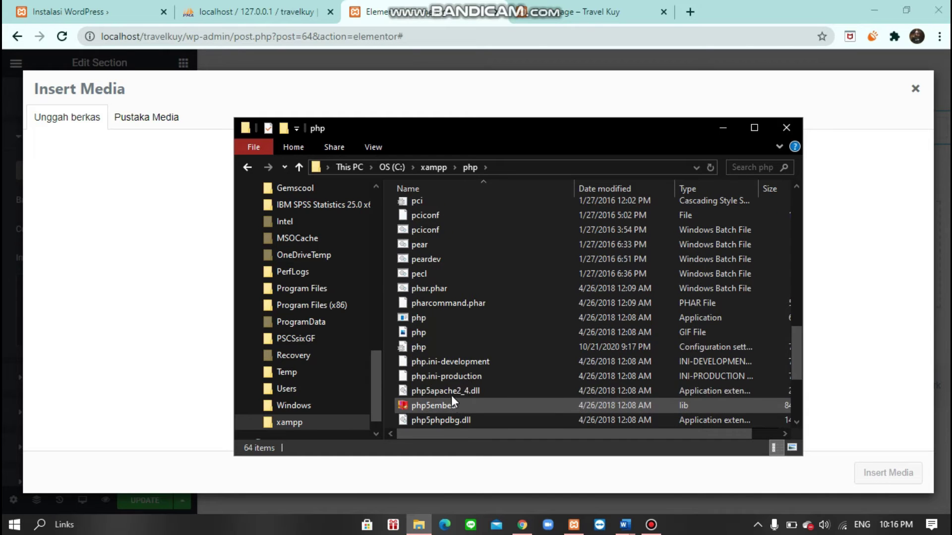
{"action": "double_click", "coordinate": [465, 347]}
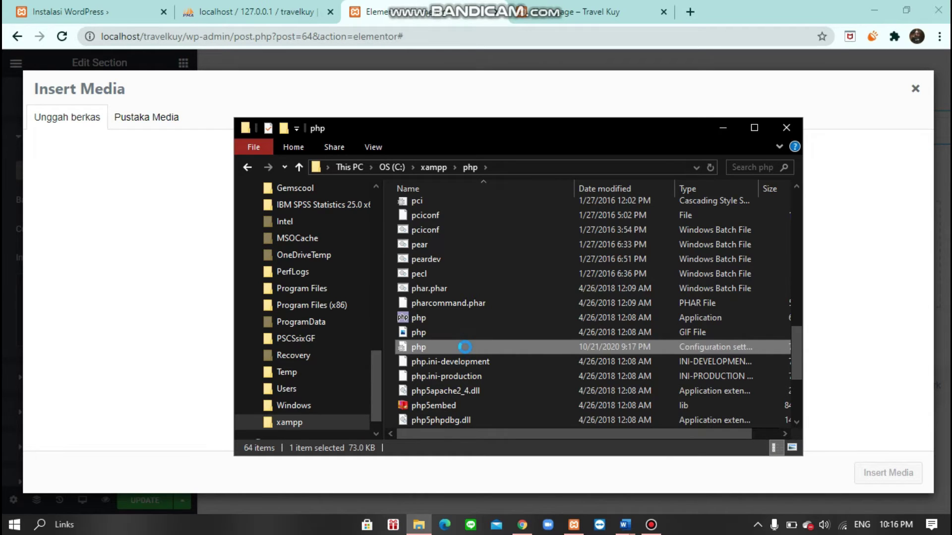
{"action": "right_click", "coordinate": [465, 347]}
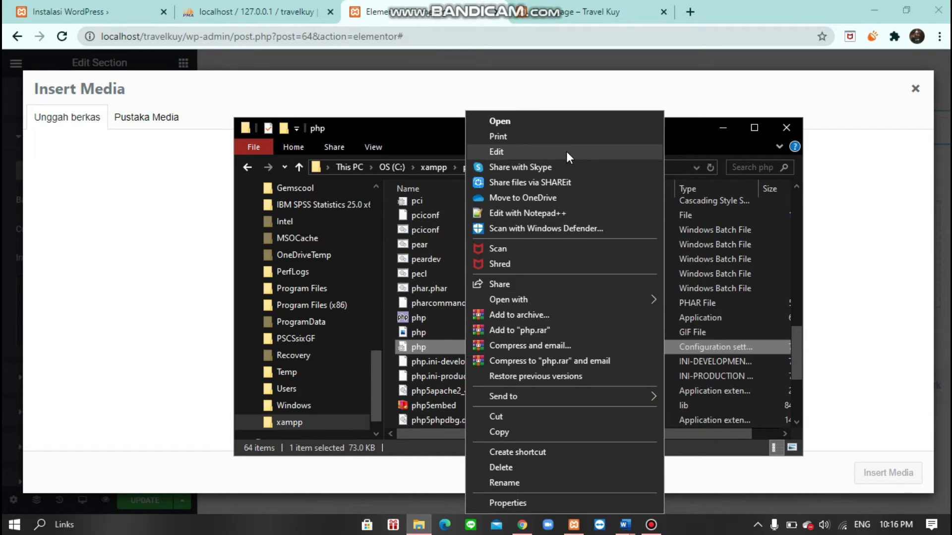
{"action": "mouse_move", "coordinate": [635, 297]}
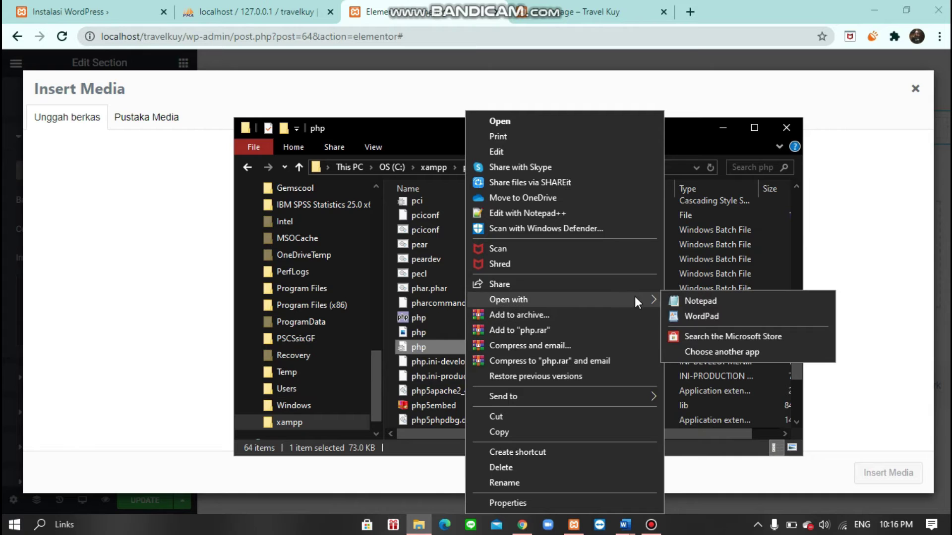
{"action": "left_click", "coordinate": [726, 305]}
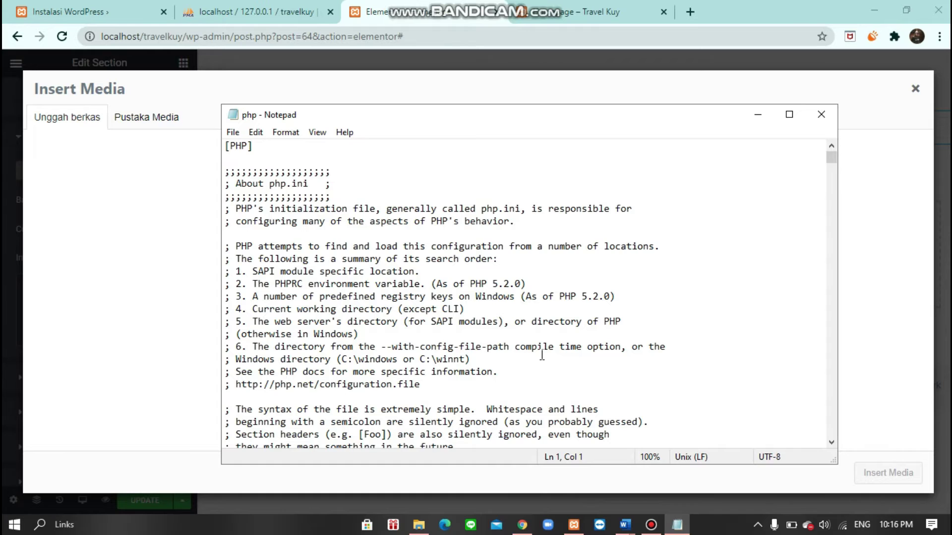
- Find upload_max_filesize in php.ini and change its value from 10M to 15M
{"action": "key", "text": "ctrl+f"}
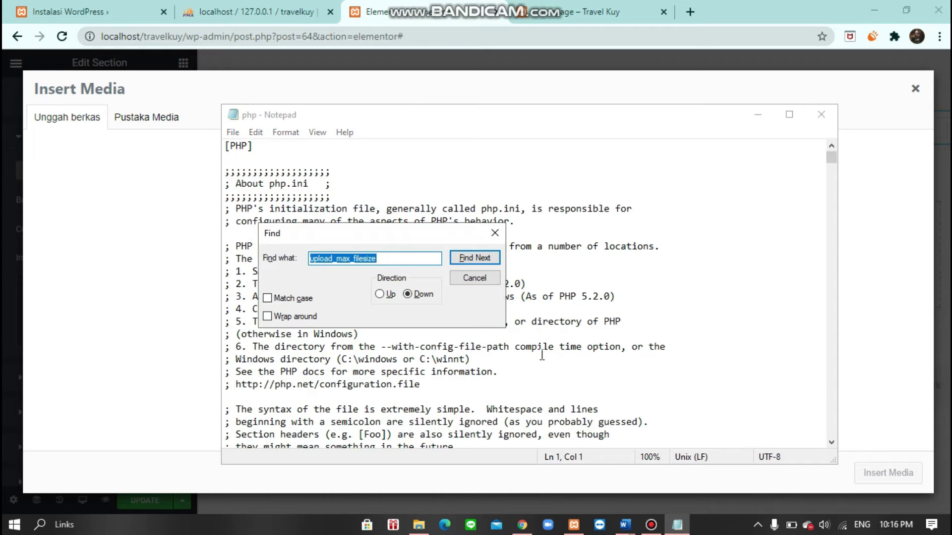
{"action": "left_click", "coordinate": [380, 260]}
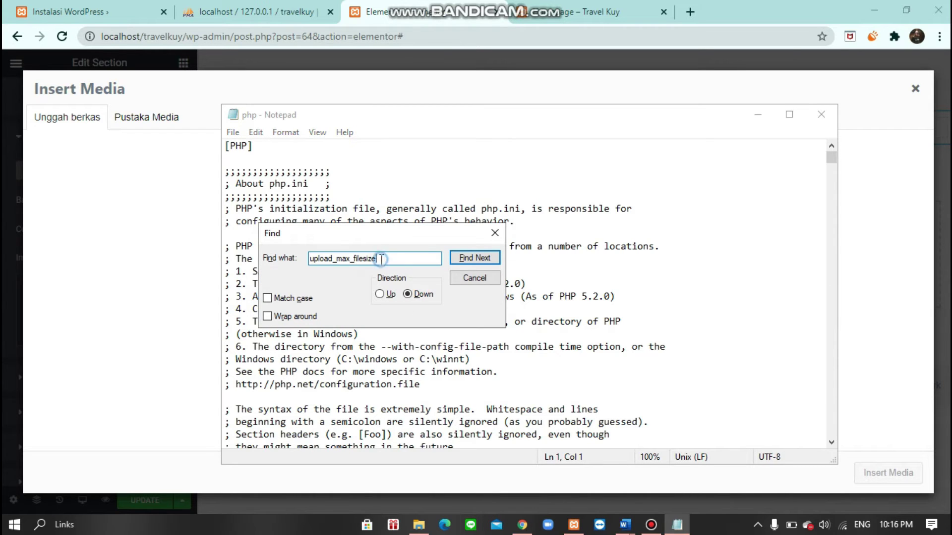
{"action": "left_click", "coordinate": [468, 257]}
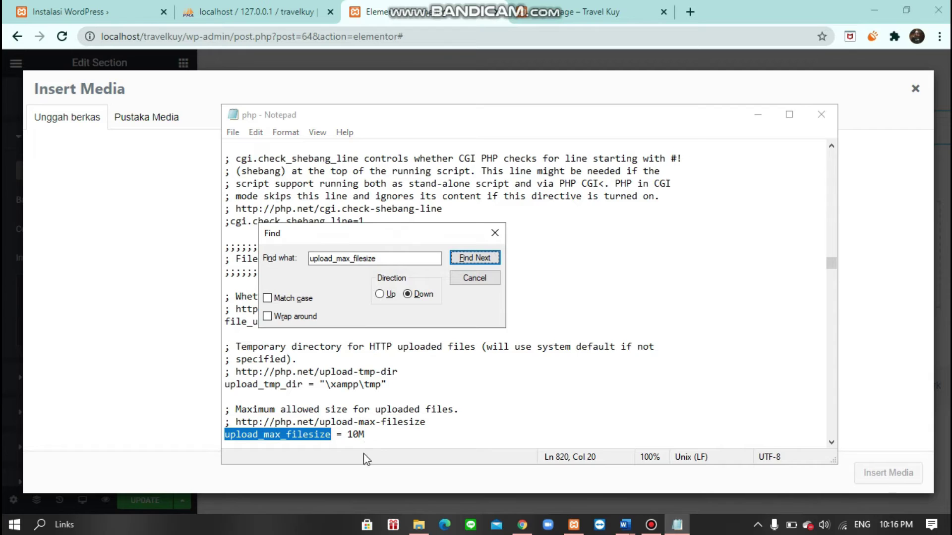
{"action": "left_click_drag", "start_coordinate": [358, 435], "coordinate": [348, 434]}
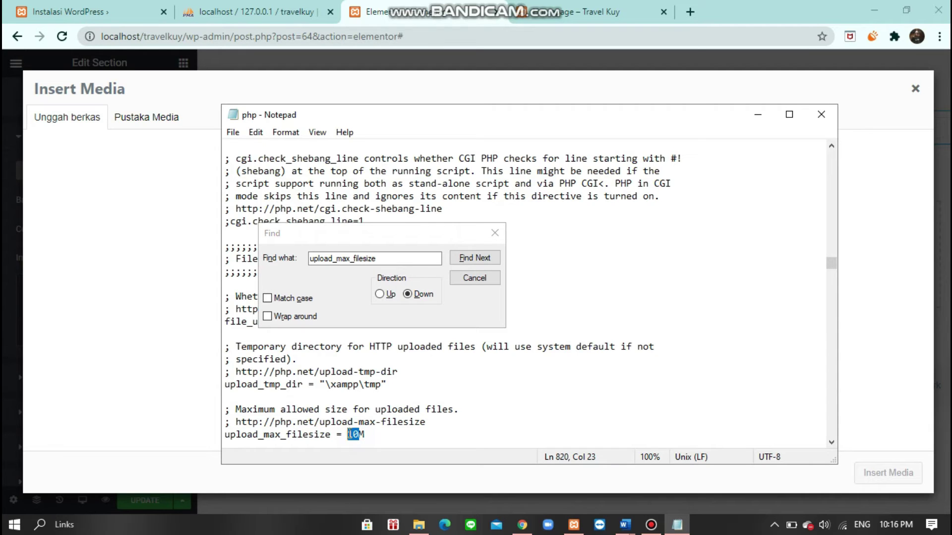
{"action": "type", "text": "10"}
{"action": "key", "text": "BackSpace"}
{"action": "type", "text": "5"}
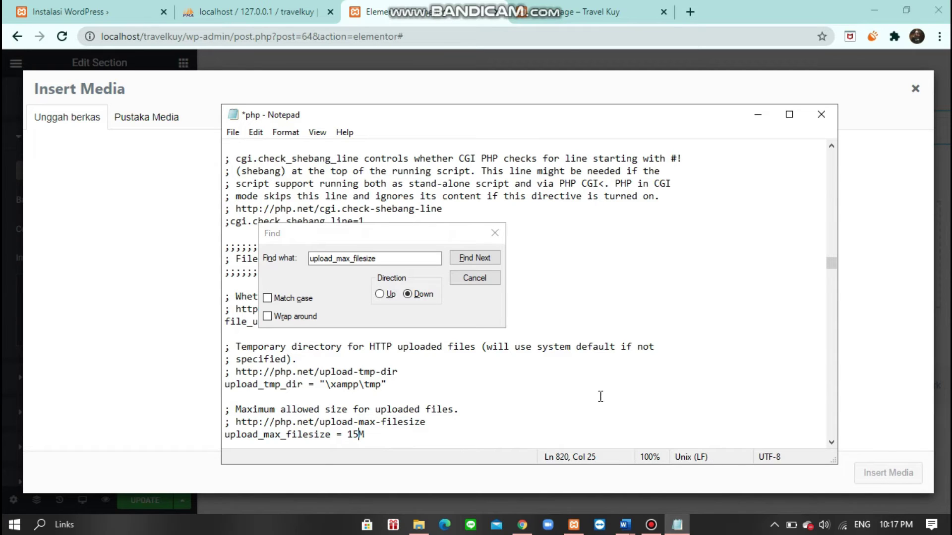
{"action": "left_click", "coordinate": [495, 233]}
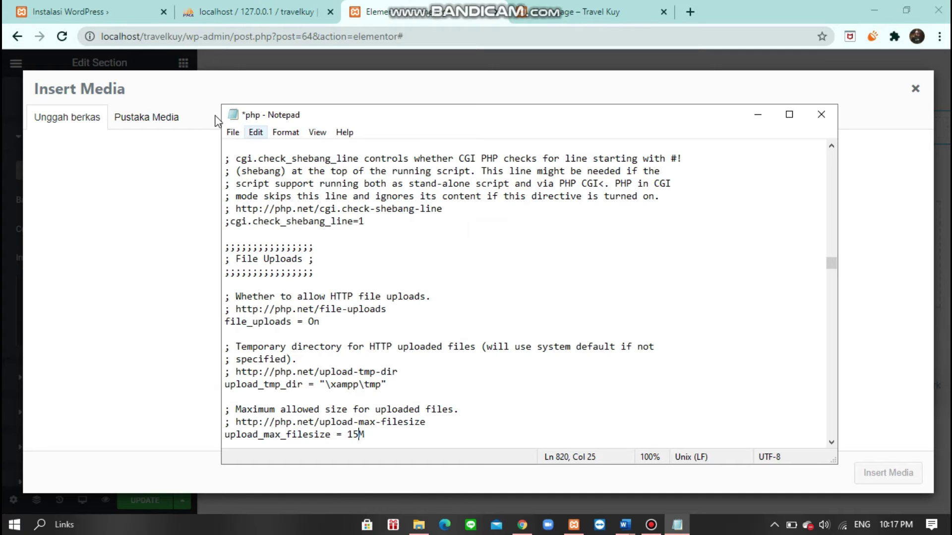
- Save php.ini and close Notepad
{"action": "left_click", "coordinate": [232, 132]}
{"action": "left_click", "coordinate": [262, 194]}
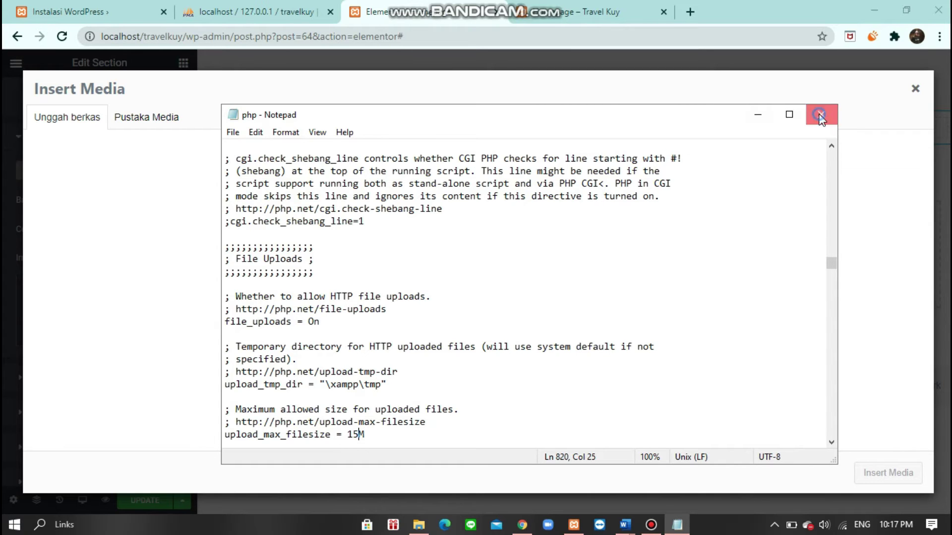
{"action": "left_click", "coordinate": [821, 119]}
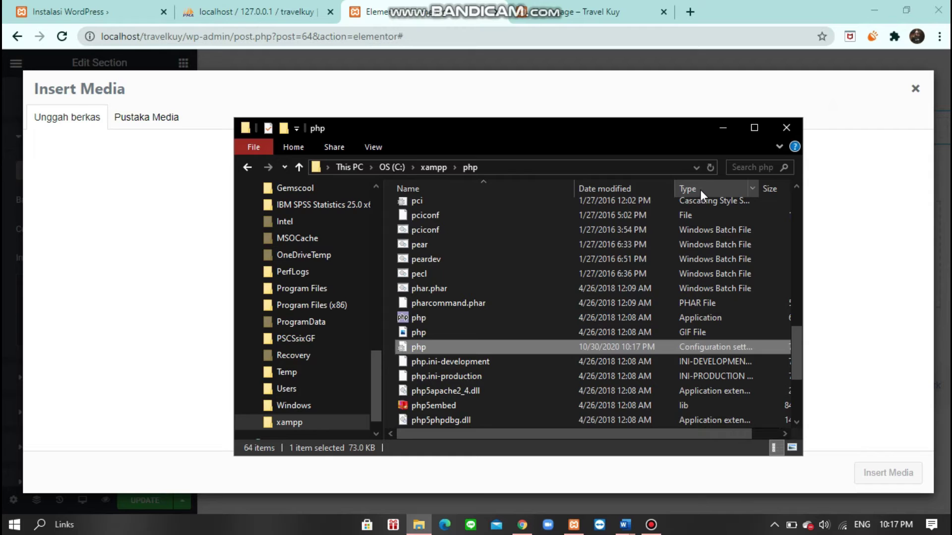
- Hide File Explorer and start the Apache server again from XAMPP Control Panel
{"action": "left_click", "coordinate": [723, 127]}
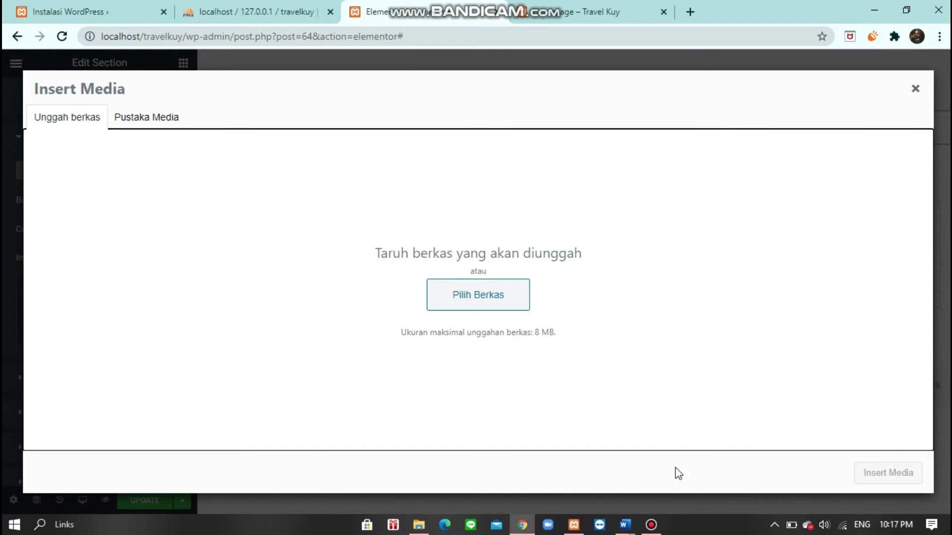
{"action": "left_click", "coordinate": [573, 524]}
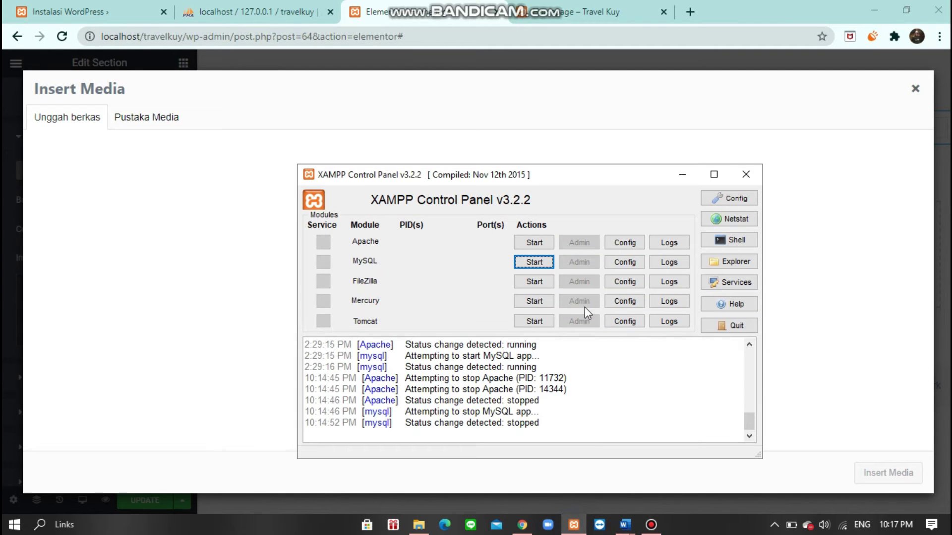
{"action": "left_click", "coordinate": [539, 243]}
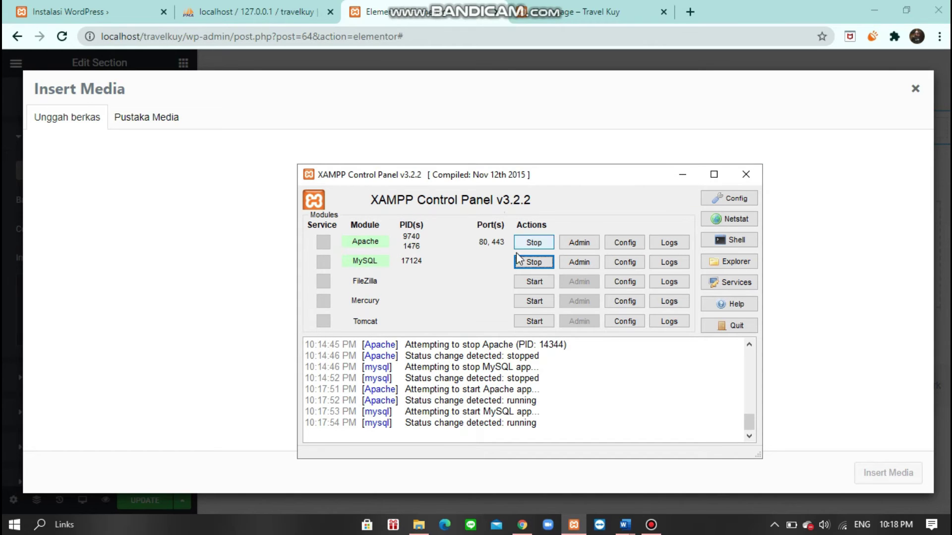
{"action": "left_click", "coordinate": [692, 178]}
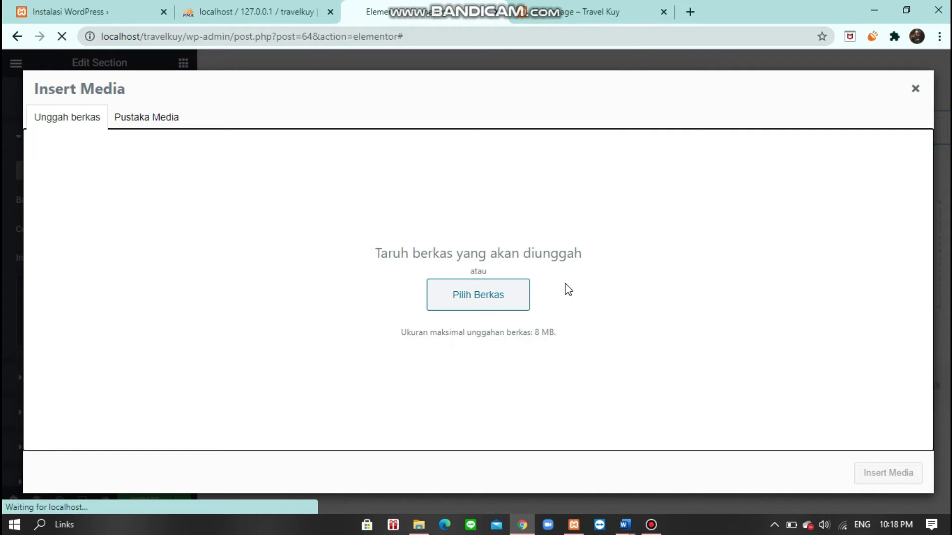
- Reload the Homepage editor, preview the autosave revision, and go back to the Elements panel
{"action": "key", "text": "F5"}
{"action": "left_click", "coordinate": [554, 113]}
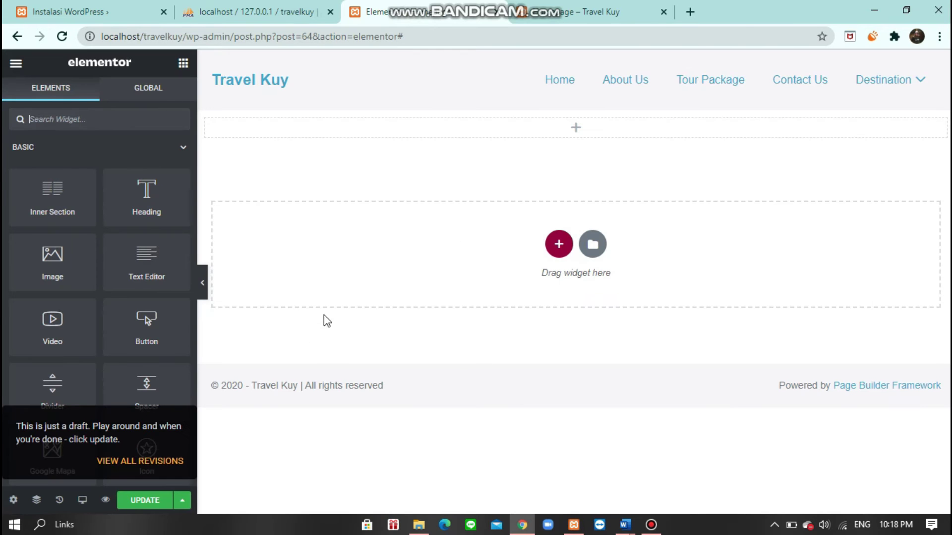
{"action": "left_click", "coordinate": [164, 461]}
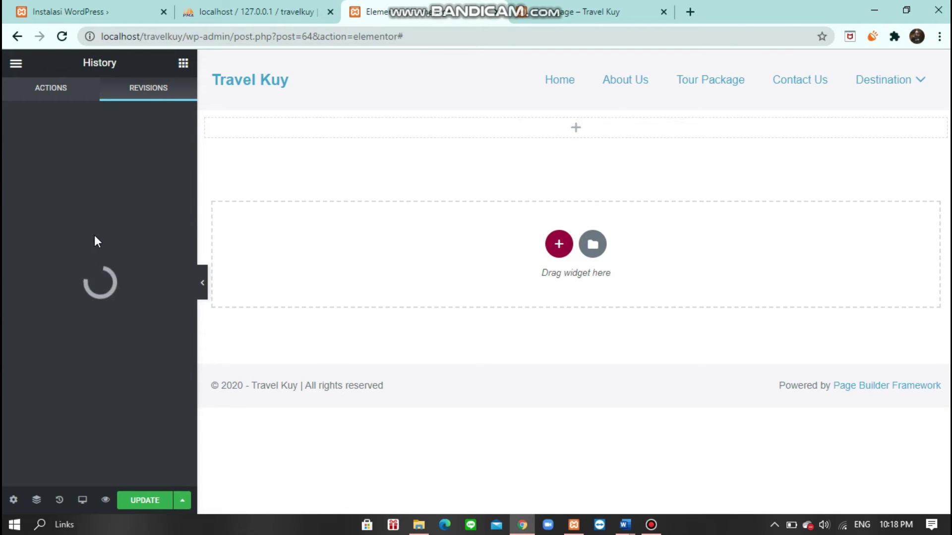
{"action": "left_click", "coordinate": [87, 202]}
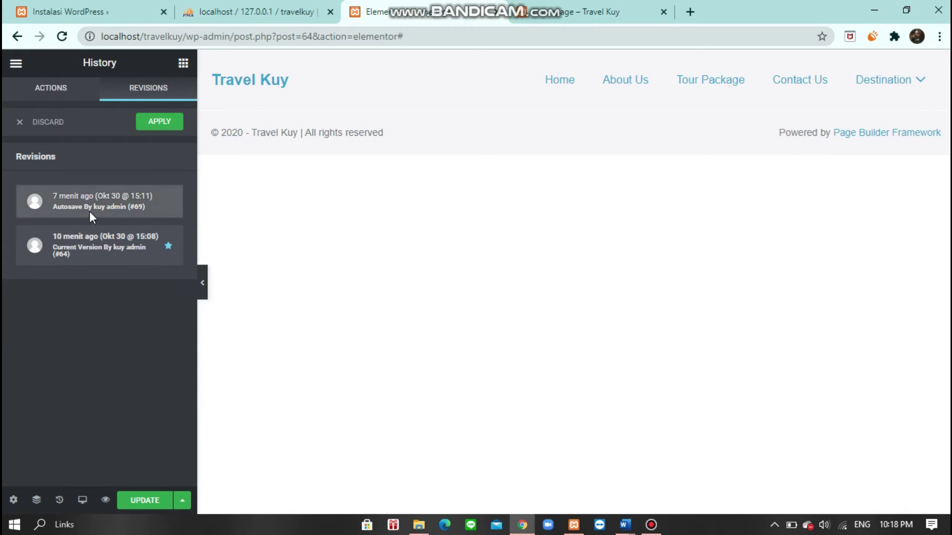
{"action": "left_click", "coordinate": [68, 92]}
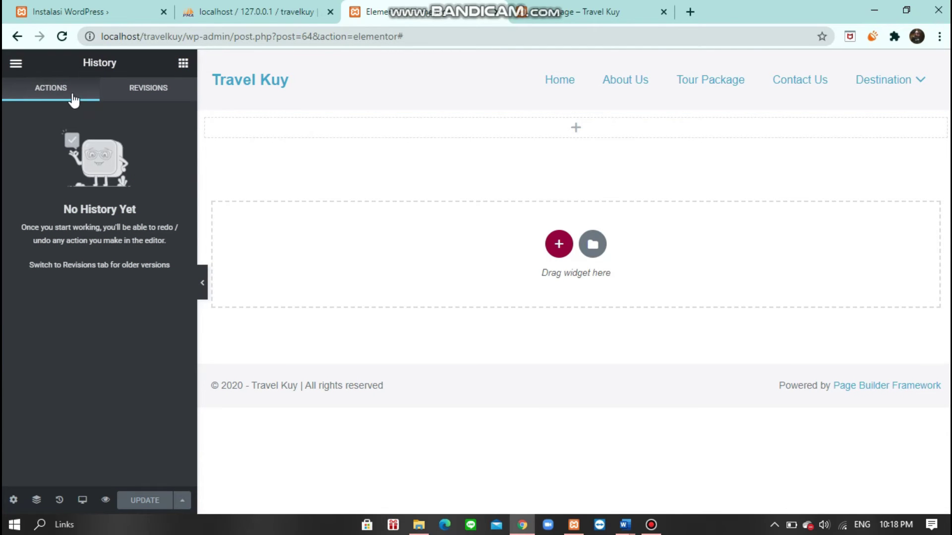
{"action": "left_click", "coordinate": [347, 133]}
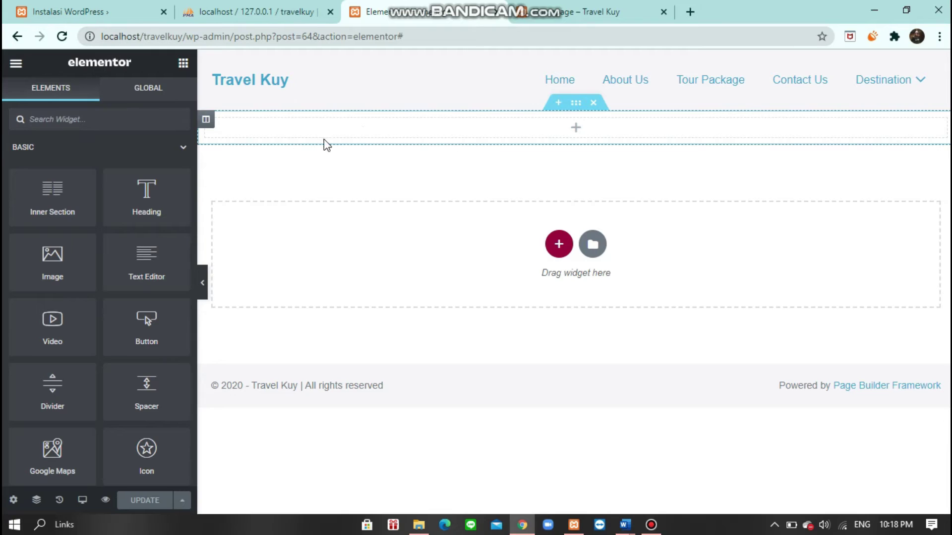
- Give the top section a Classic background and open its image media picker
{"action": "left_click", "coordinate": [576, 104]}
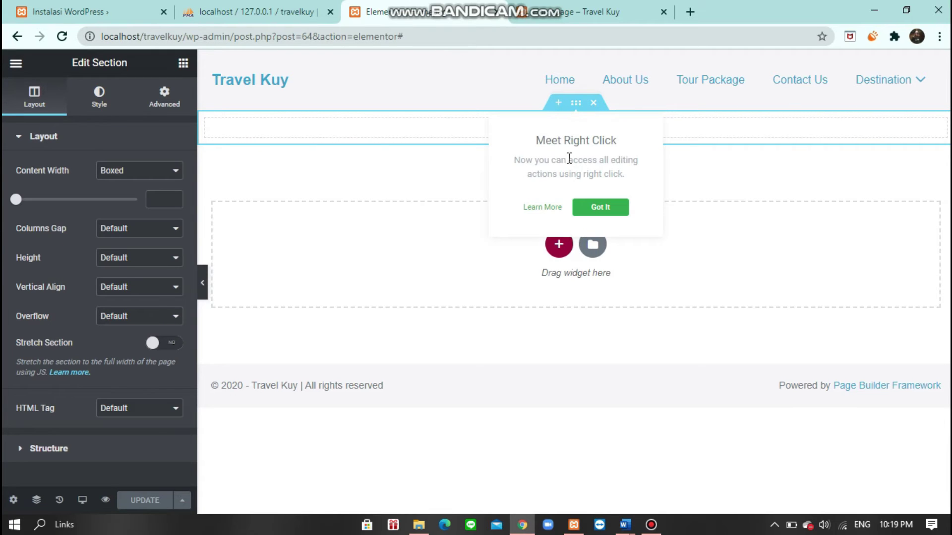
{"action": "left_click", "coordinate": [385, 167]}
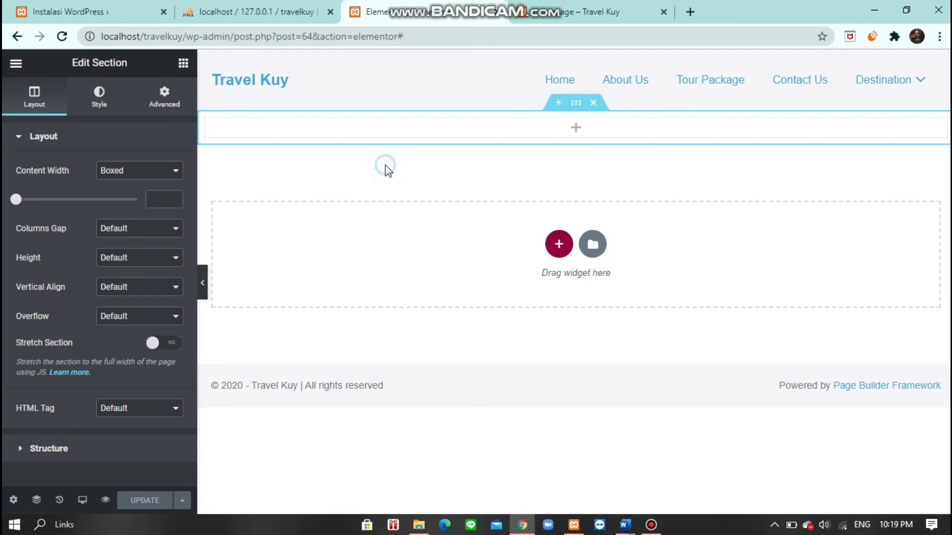
{"action": "left_click", "coordinate": [97, 109]}
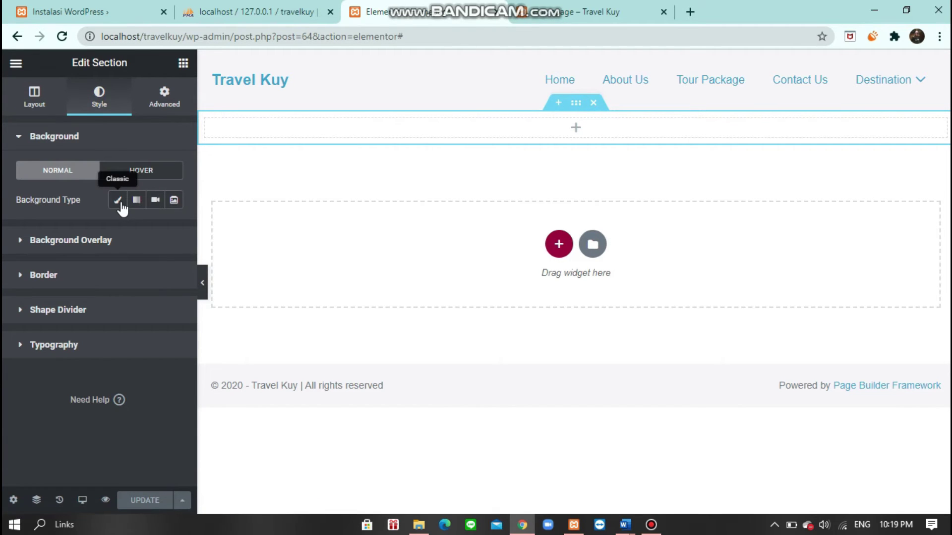
{"action": "left_click", "coordinate": [121, 207]}
{"action": "left_click", "coordinate": [75, 317]}
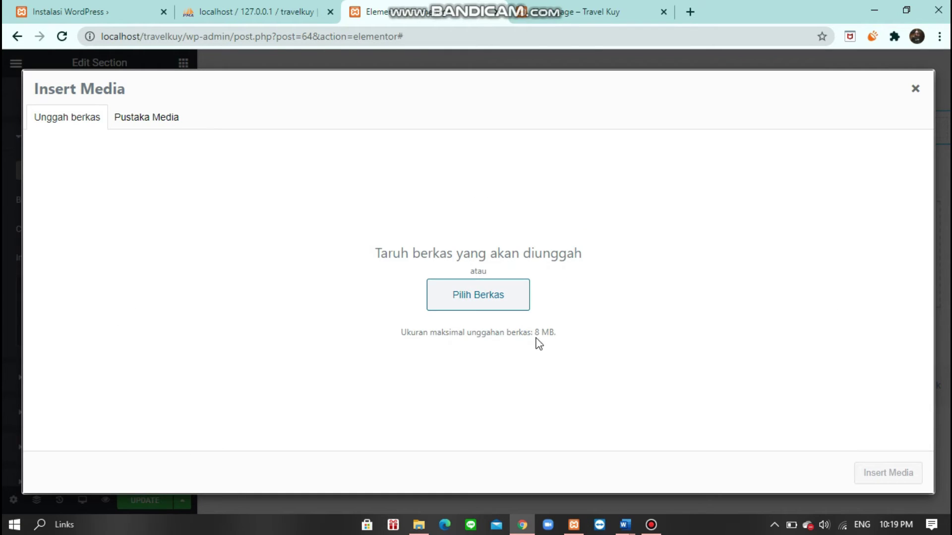
{"action": "left_click_drag", "start_coordinate": [534, 333], "coordinate": [564, 340]}
- Upload annie-spratt-qyAka7W5uMY-unsplash.jpg from the travel kuy folder to the media library
{"action": "left_click", "coordinate": [476, 297]}
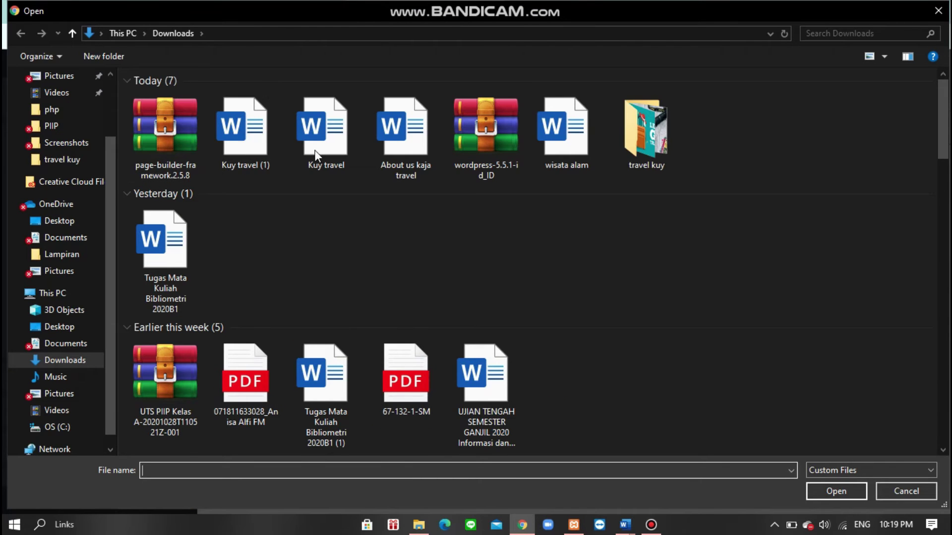
{"action": "double_click", "coordinate": [629, 145]}
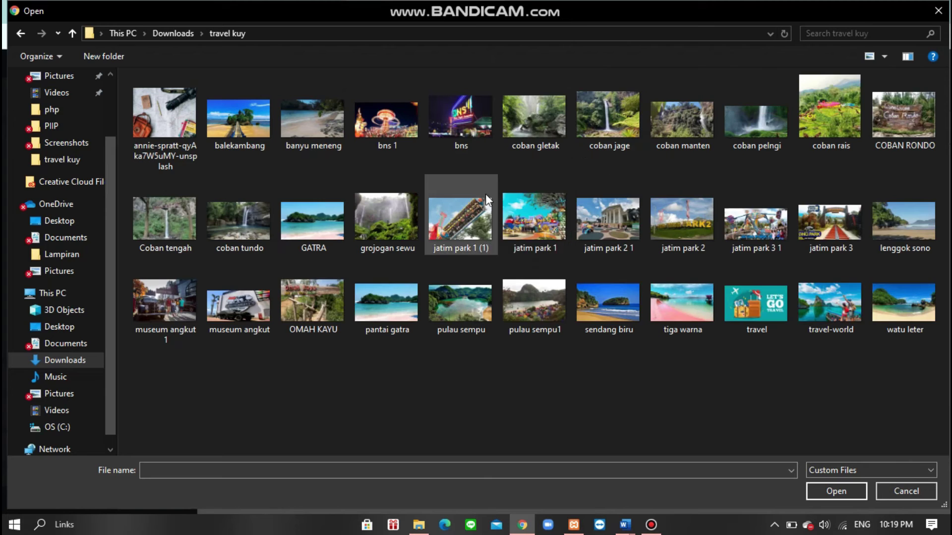
{"action": "left_click", "coordinate": [189, 126]}
{"action": "left_click", "coordinate": [843, 495]}
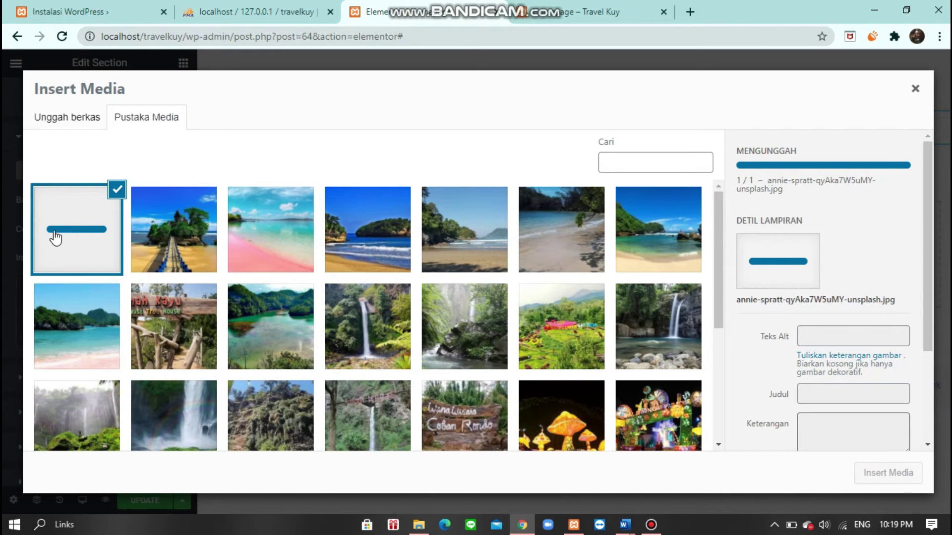
{"action": "left_click", "coordinate": [72, 120]}
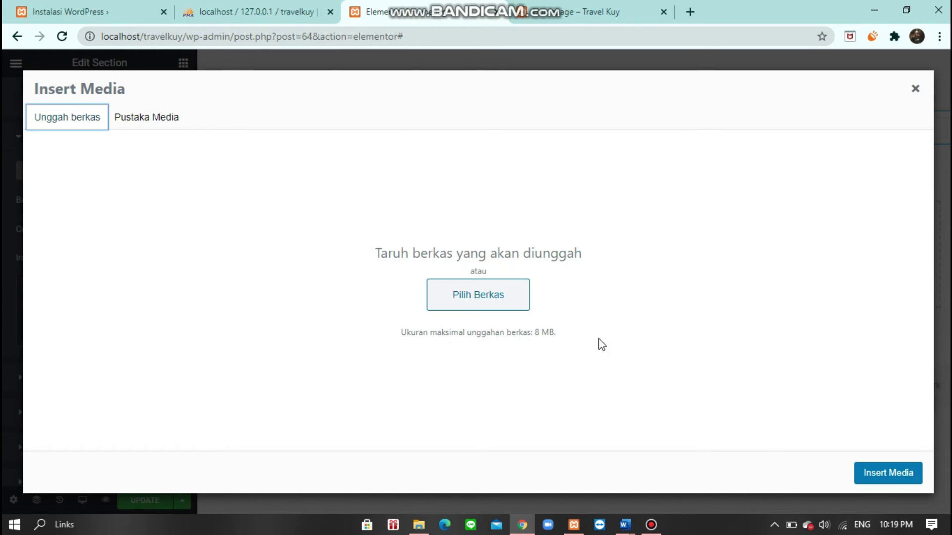
- Insert the uploaded map photo as the top section's background image
{"action": "left_click", "coordinate": [888, 474]}
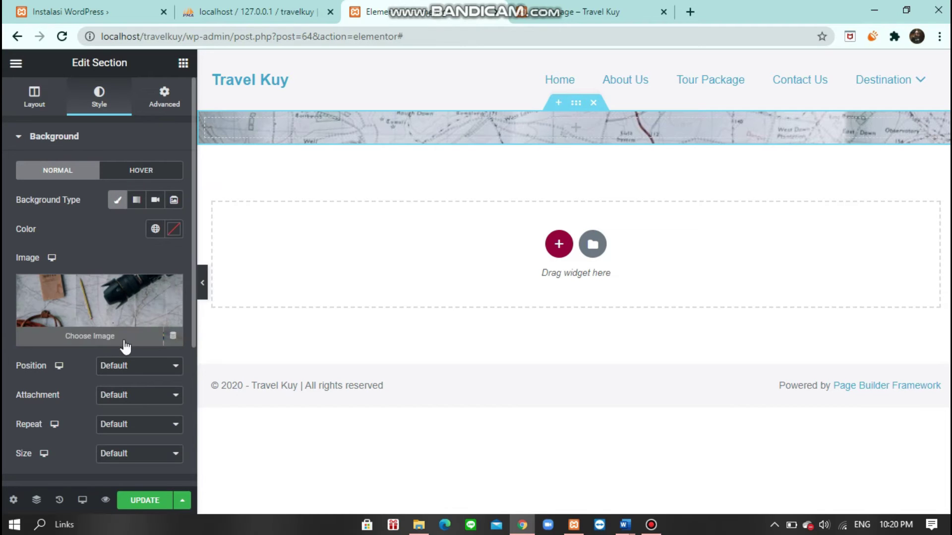
{"action": "mouse_move", "coordinate": [96, 319]}
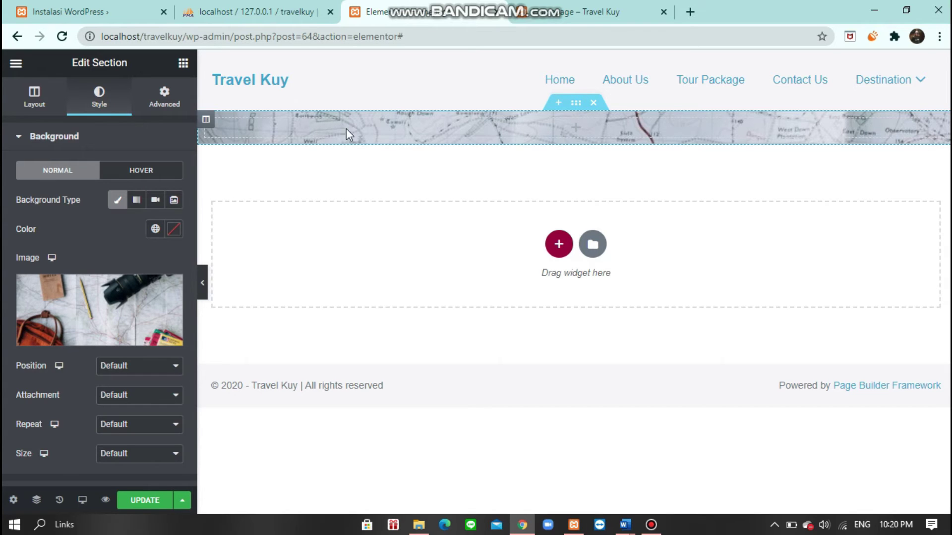
{"action": "mouse_move", "coordinate": [885, 80]}
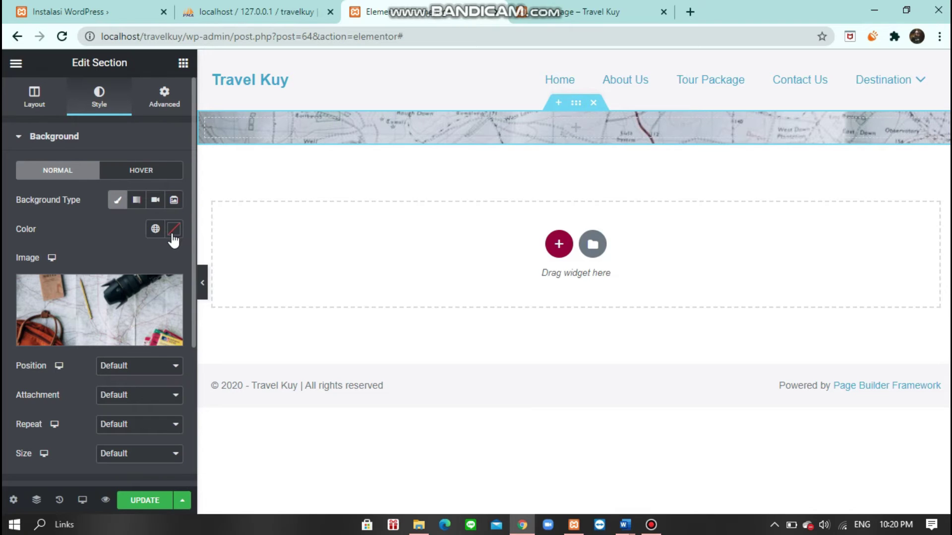
{"action": "left_click", "coordinate": [575, 131]}
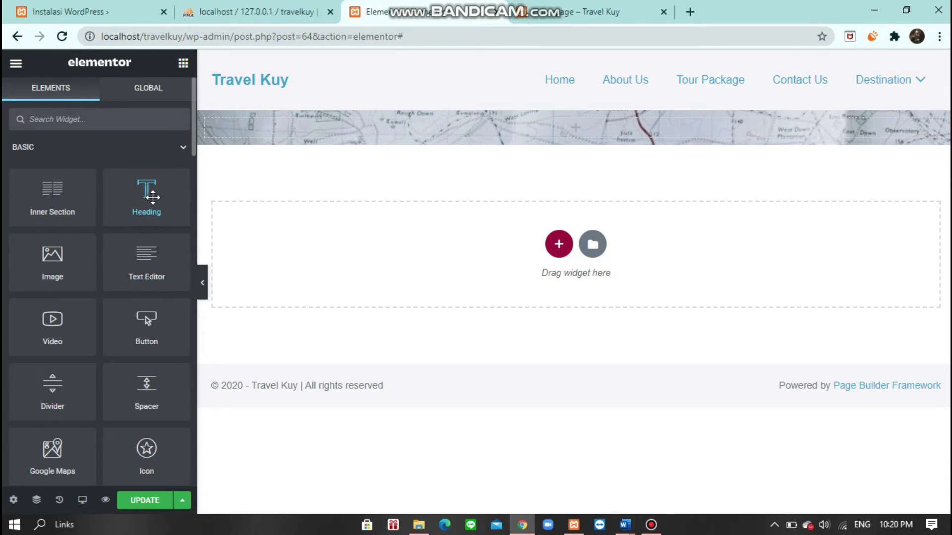
- Drop a Heading widget into the map section and replace its text with 'Selamat Datang di Travel Kuy'
{"action": "left_click_drag", "start_coordinate": [150, 182], "coordinate": [580, 125]}
{"action": "left_click", "coordinate": [460, 127]}
{"action": "left_click_drag", "start_coordinate": [460, 128], "coordinate": [208, 156]}
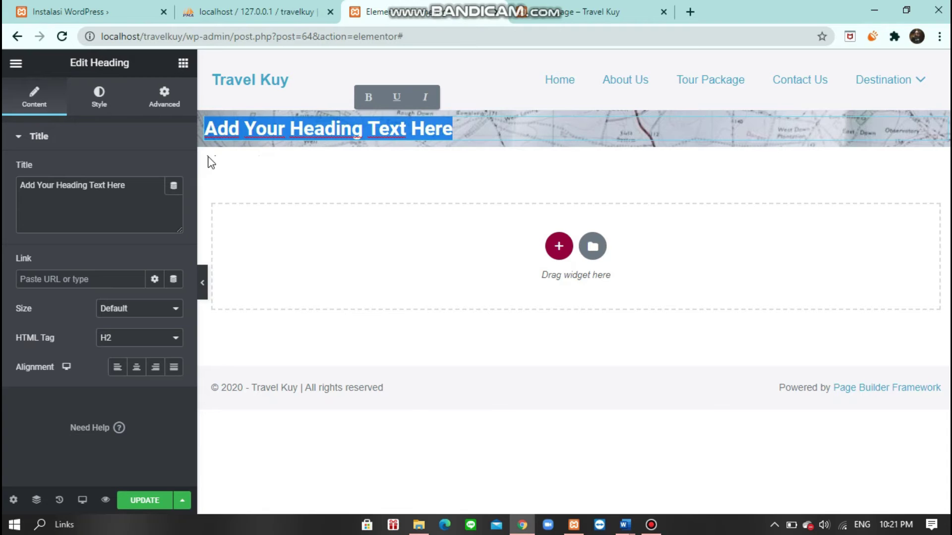
{"action": "type", "text": "s"}
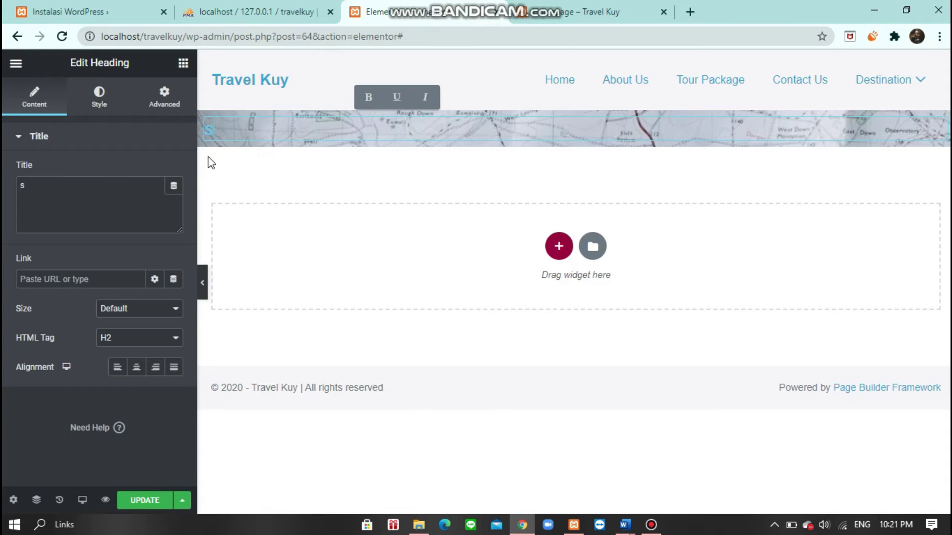
{"action": "type", "text": "s"}
{"action": "key", "text": "BackSpace"}
{"action": "key", "text": "BackSpace"}
{"action": "type", "text": "Selamat d"}
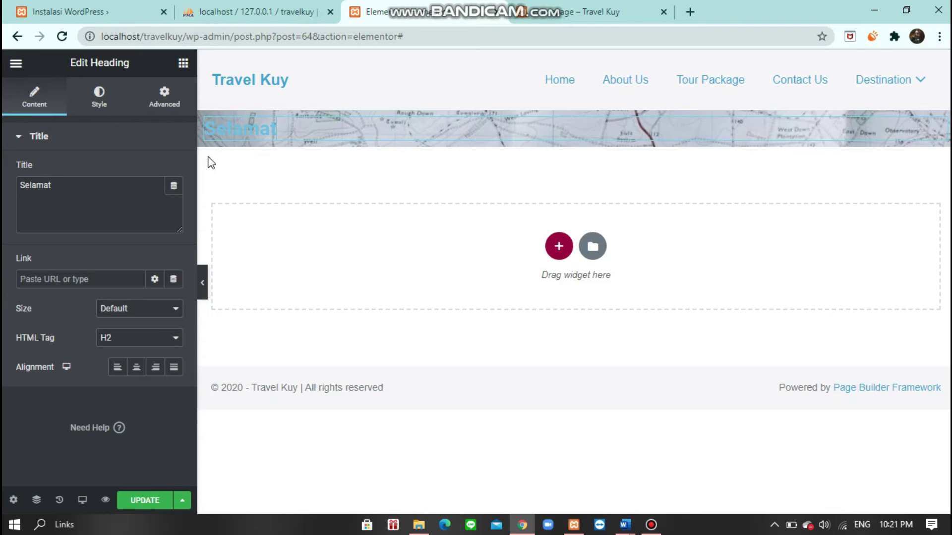
{"action": "type", "text": "Datang di"}
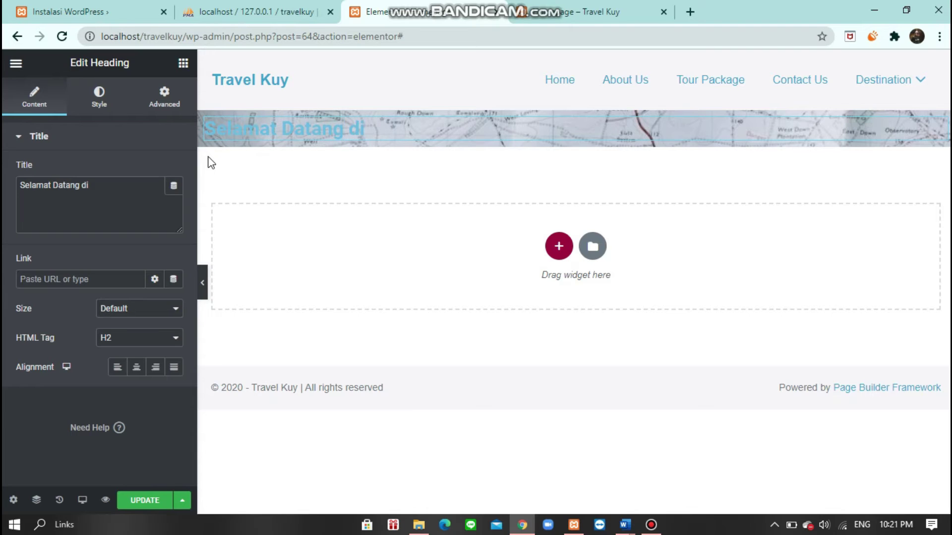
{"action": "type", "text": " Travel Kuy"}
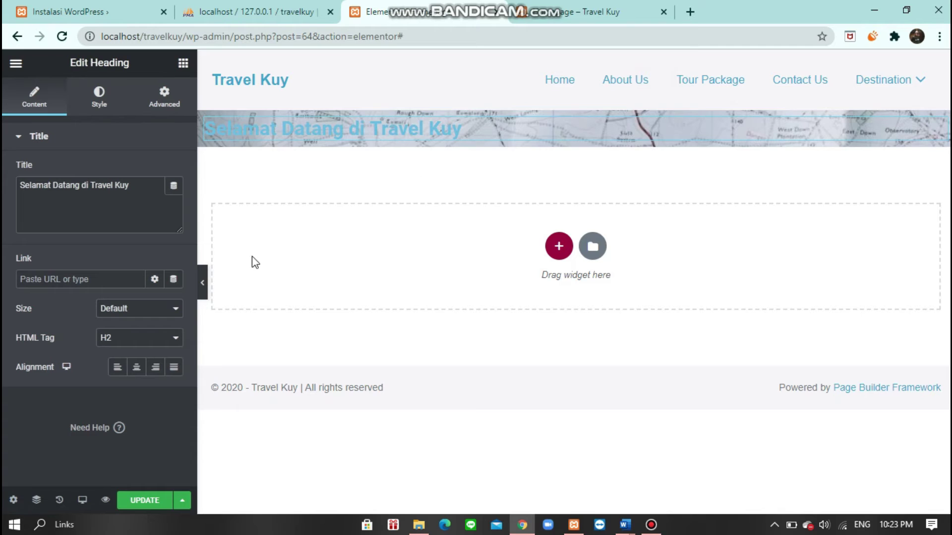
- Centre the welcome heading and set its size to Large
{"action": "left_click", "coordinate": [135, 370]}
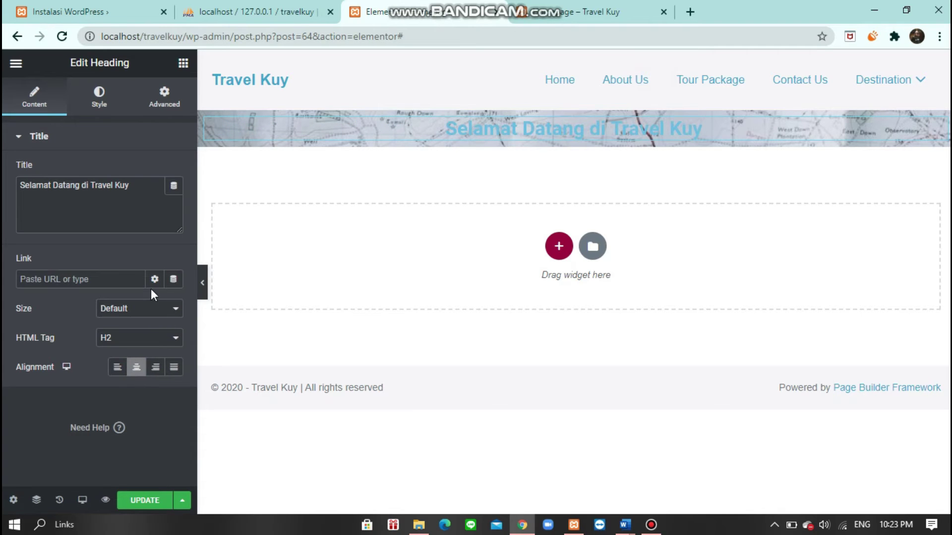
{"action": "left_click", "coordinate": [149, 310]}
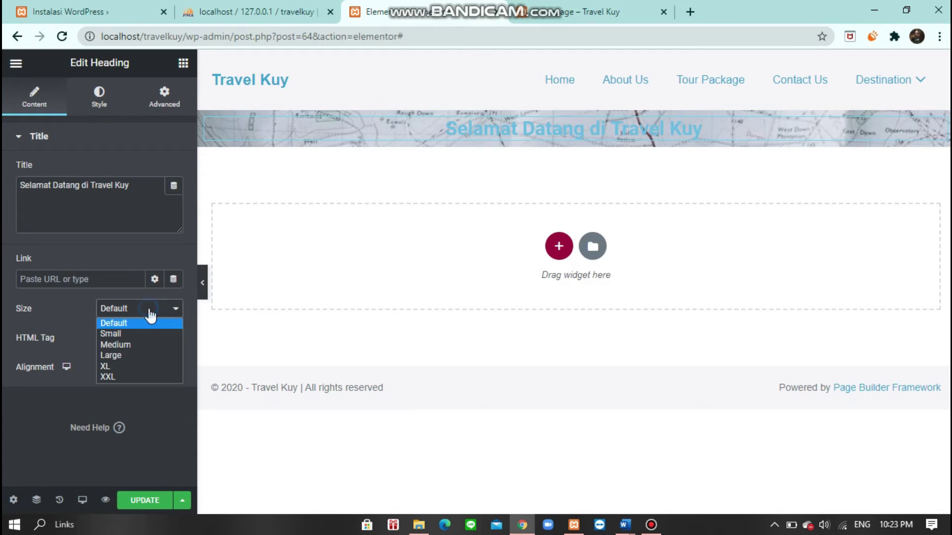
{"action": "left_click", "coordinate": [136, 355]}
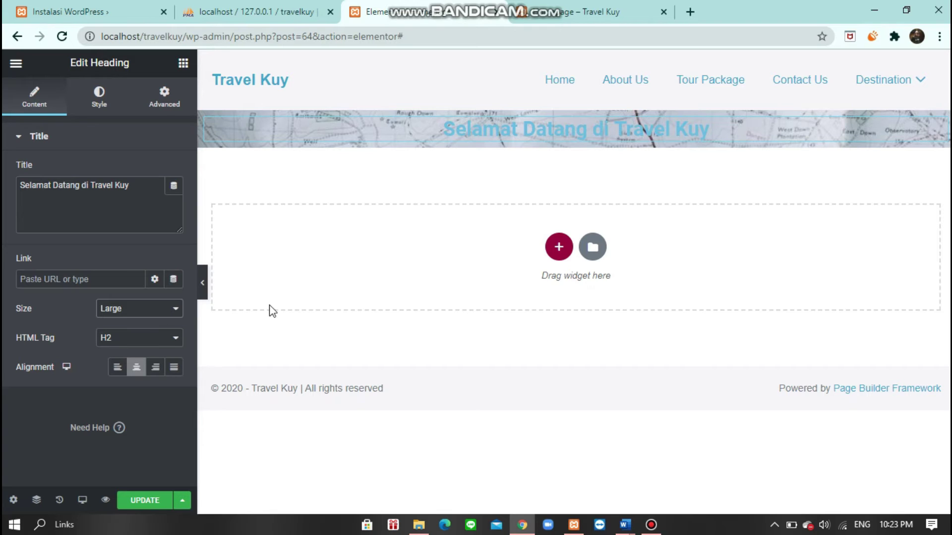
- Switch the heading tag to H1 and back to H2, then make its size XL
{"action": "left_click", "coordinate": [138, 340]}
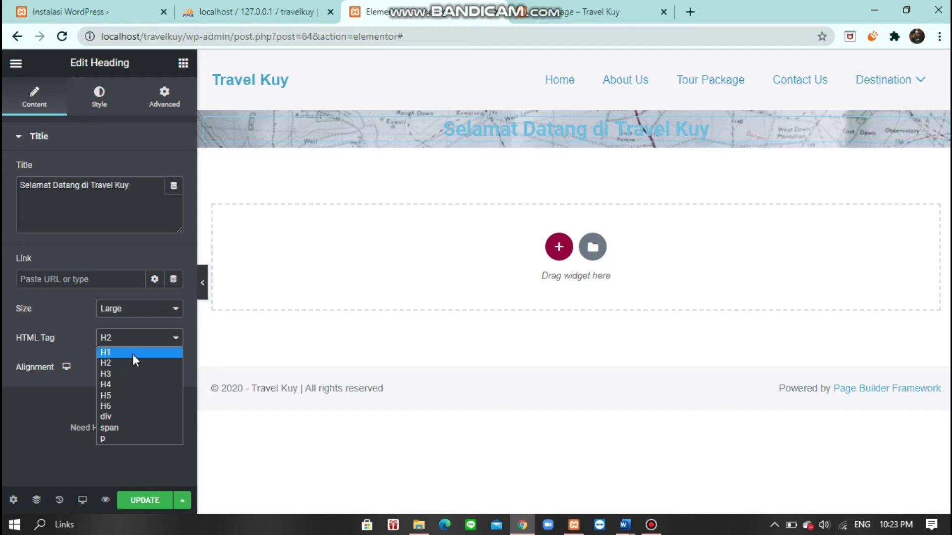
{"action": "left_click", "coordinate": [130, 353]}
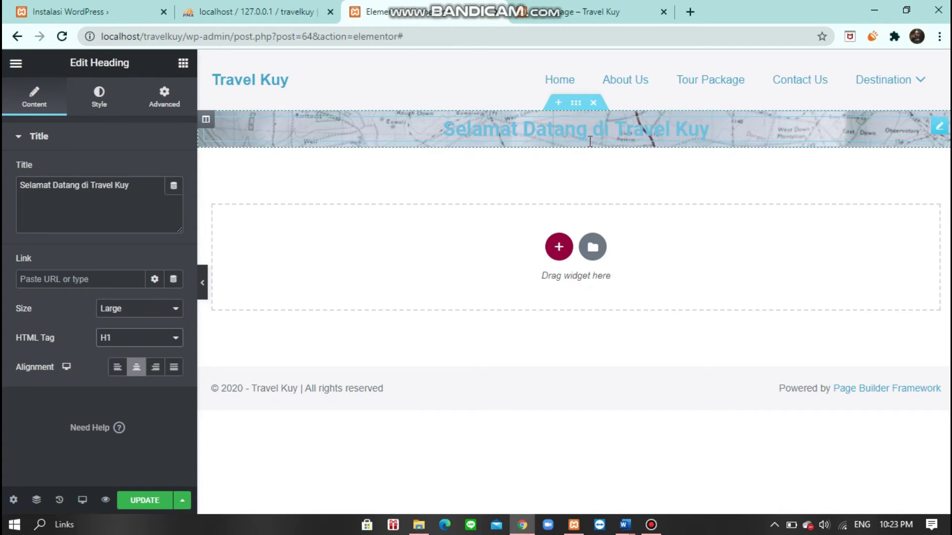
{"action": "left_click", "coordinate": [122, 333]}
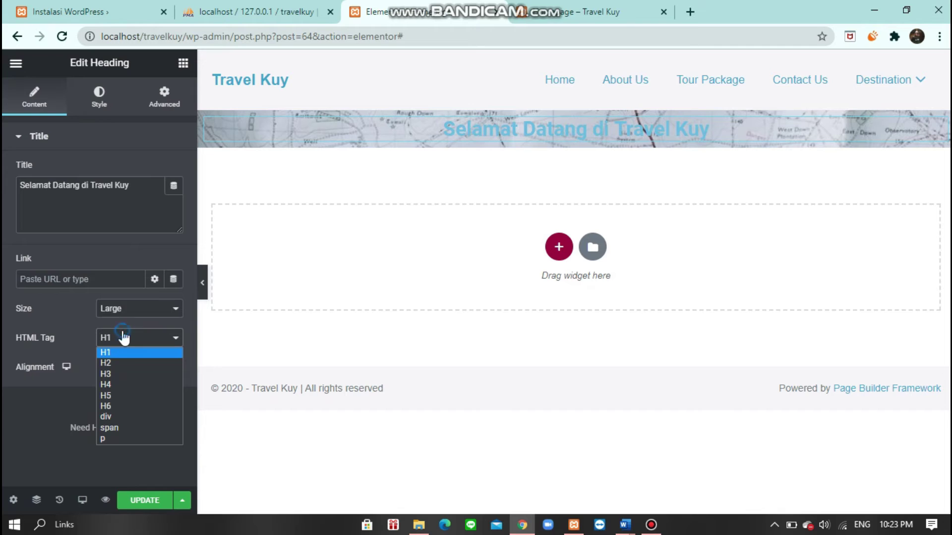
{"action": "left_click", "coordinate": [125, 362]}
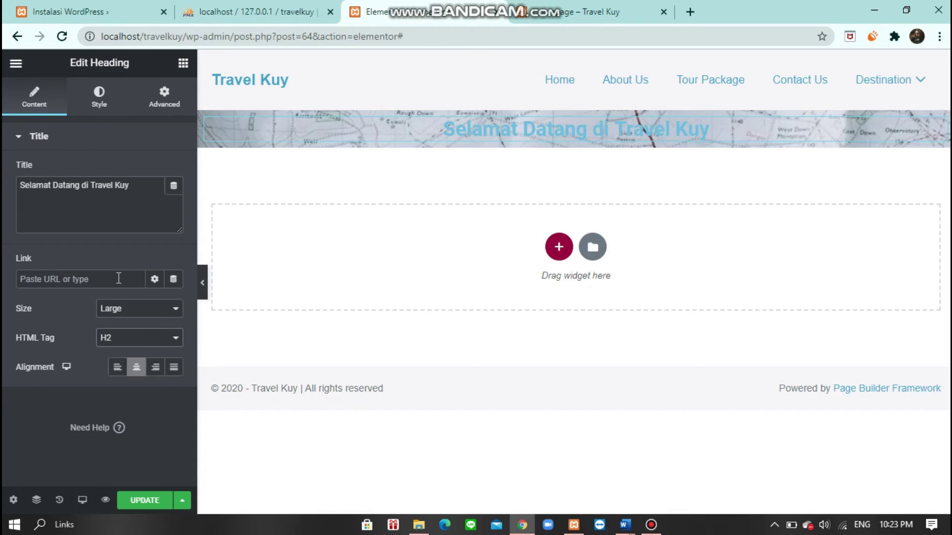
{"action": "key", "text": "Down"}
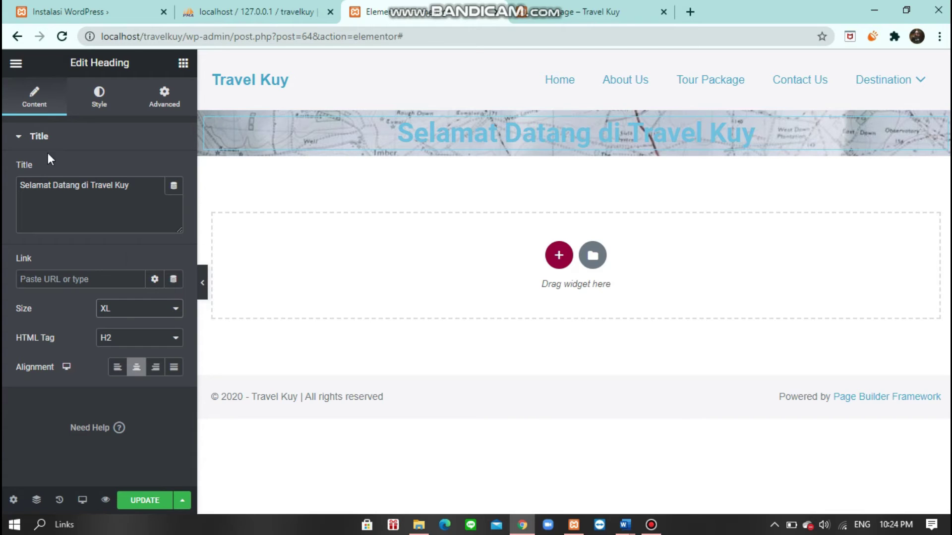
- Change the welcome heading's text colour from light blue to dark navy #224850
{"action": "left_click", "coordinate": [113, 110]}
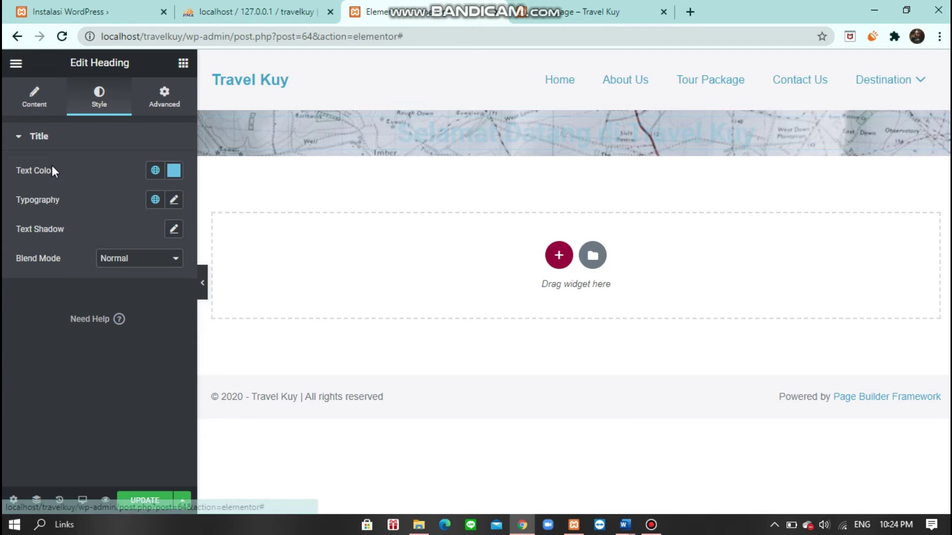
{"action": "left_click", "coordinate": [174, 171]}
{"action": "left_click_drag", "start_coordinate": [183, 229], "coordinate": [177, 306]}
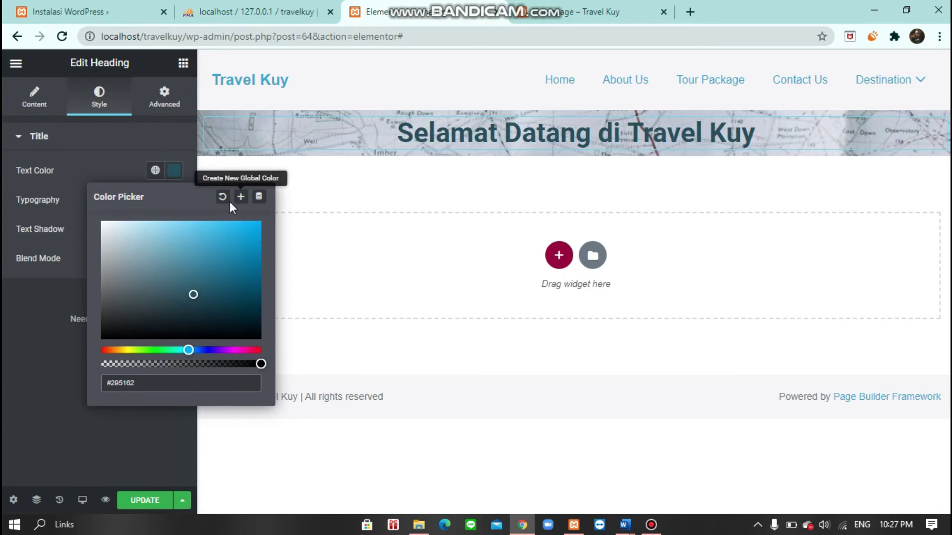
{"action": "mouse_move", "coordinate": [198, 298]}
{"action": "left_mouse_down"}
{"action": "mouse_move", "coordinate": [82, 227]}
{"action": "mouse_move", "coordinate": [129, 323]}
{"action": "mouse_move", "coordinate": [155, 313]}
{"action": "mouse_move", "coordinate": [207, 323]}
{"action": "mouse_move", "coordinate": [208, 337]}
{"action": "mouse_move", "coordinate": [171, 310]}
{"action": "mouse_move", "coordinate": [204, 287]}
{"action": "mouse_move", "coordinate": [200, 312]}
{"action": "mouse_move", "coordinate": [198, 299]}
{"action": "left_mouse_up"}
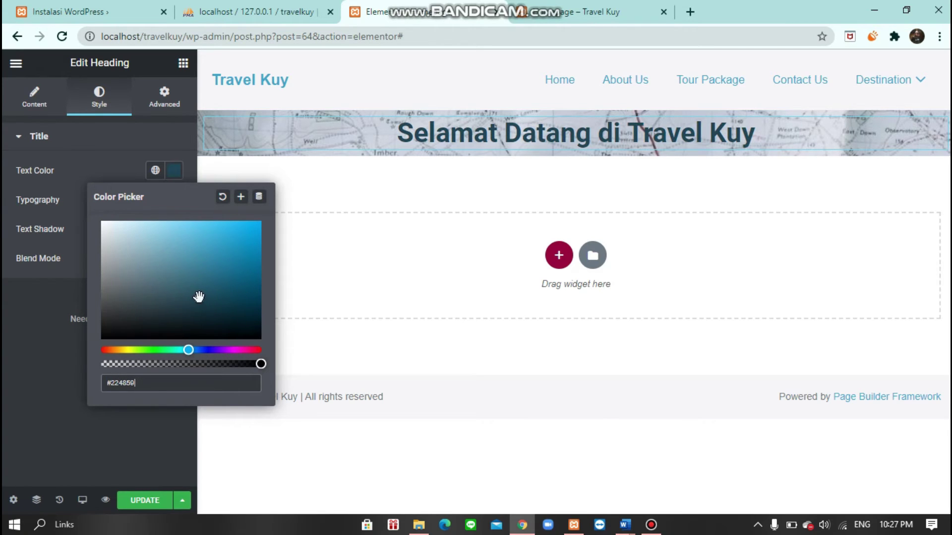
{"action": "left_click_drag", "start_coordinate": [136, 383], "coordinate": [84, 385]}
{"action": "left_click", "coordinate": [51, 202]}
{"action": "left_click", "coordinate": [43, 198]}
- Try Roboto Condensed, Sacramento and Sahitya as the heading's font family
{"action": "left_click", "coordinate": [173, 200]}
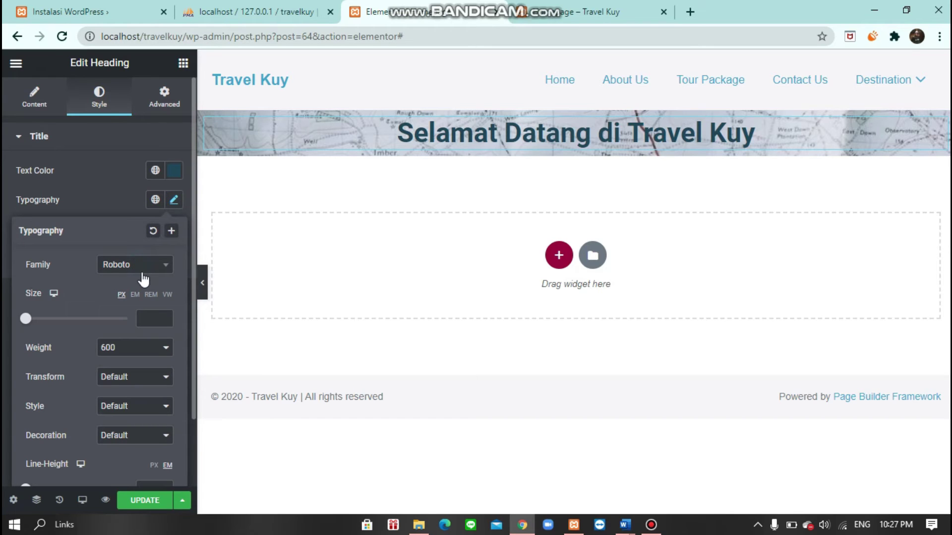
{"action": "left_click", "coordinate": [165, 266]}
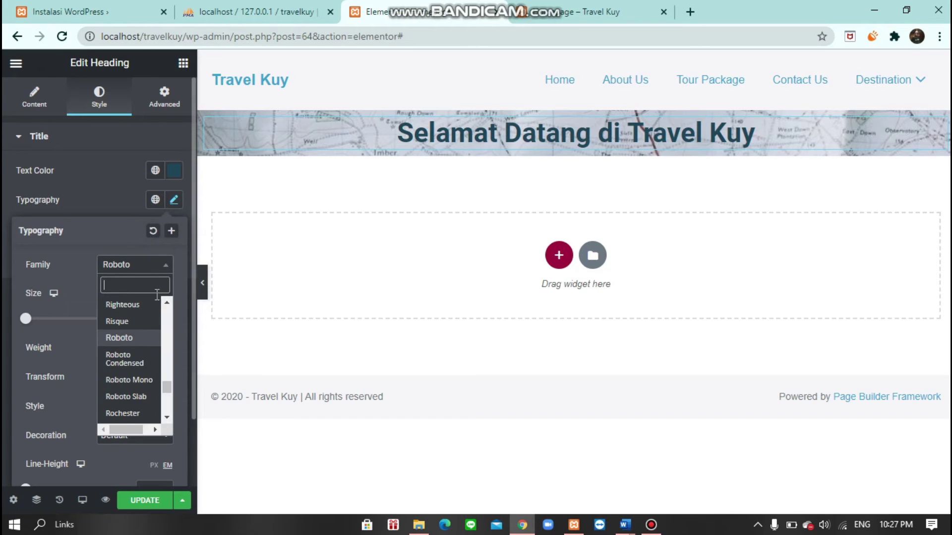
{"action": "left_click", "coordinate": [138, 360]}
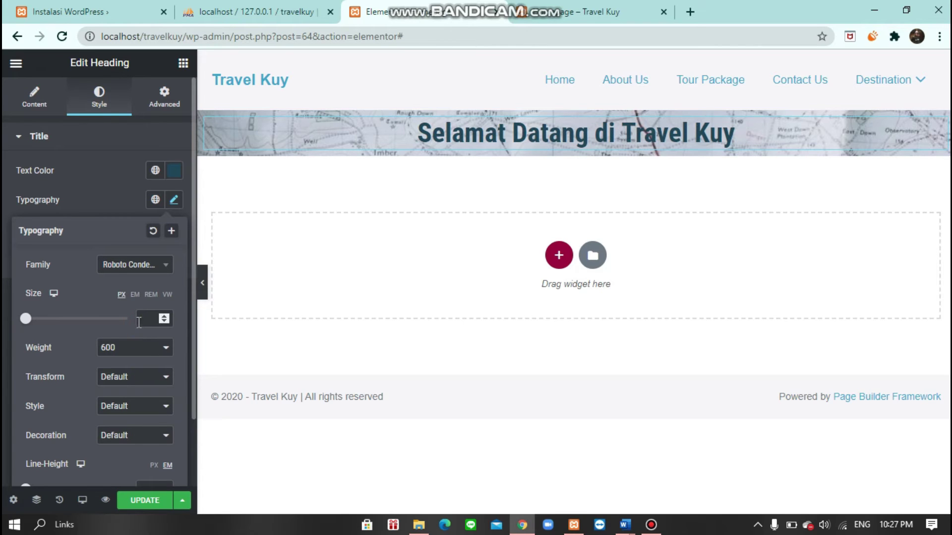
{"action": "left_click", "coordinate": [136, 263]}
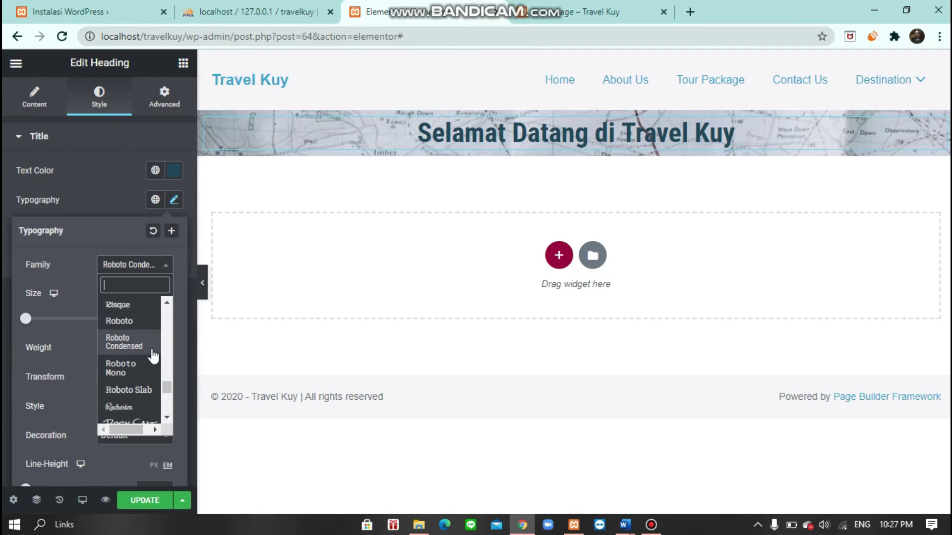
{"action": "scroll", "coordinate": [142, 386], "scroll_direction": "down", "scroll_amount": 6}
{"action": "left_click", "coordinate": [133, 335]}
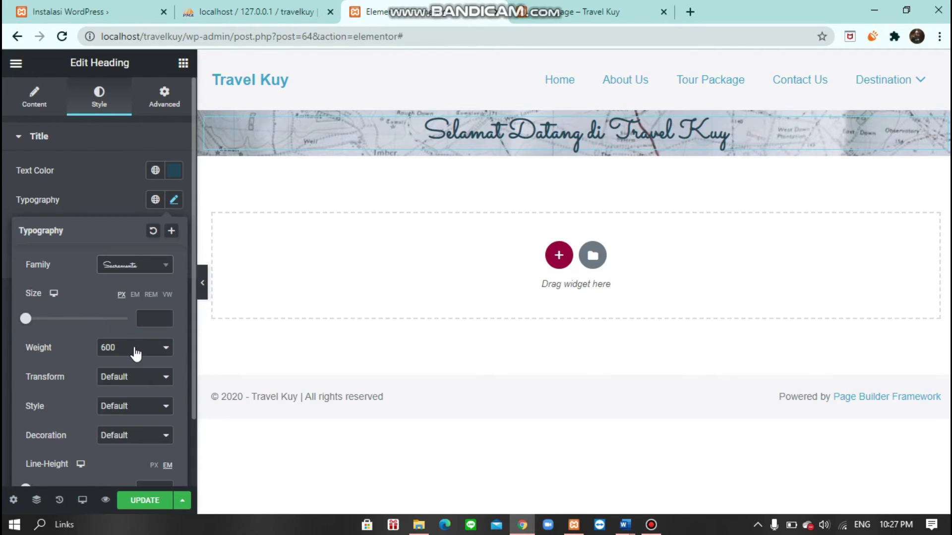
{"action": "left_click", "coordinate": [152, 266]}
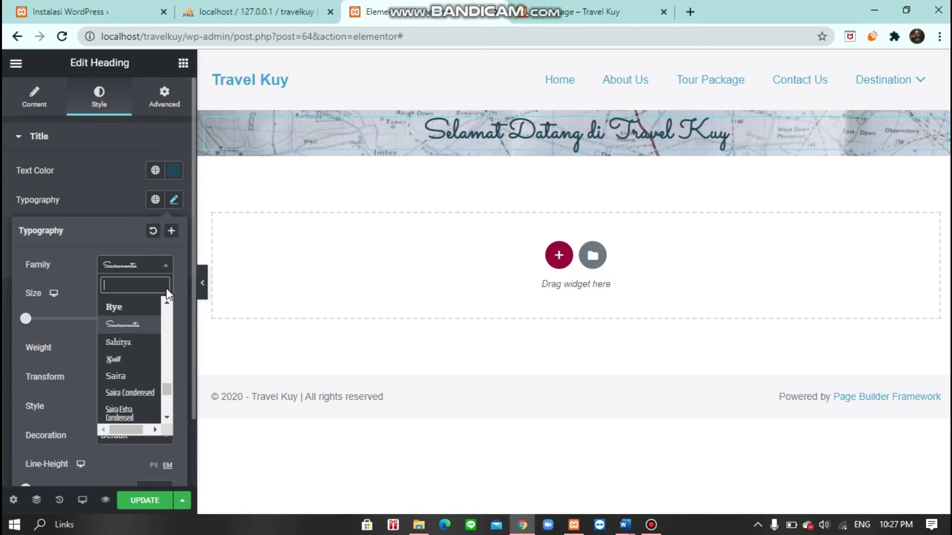
{"action": "left_click", "coordinate": [141, 342]}
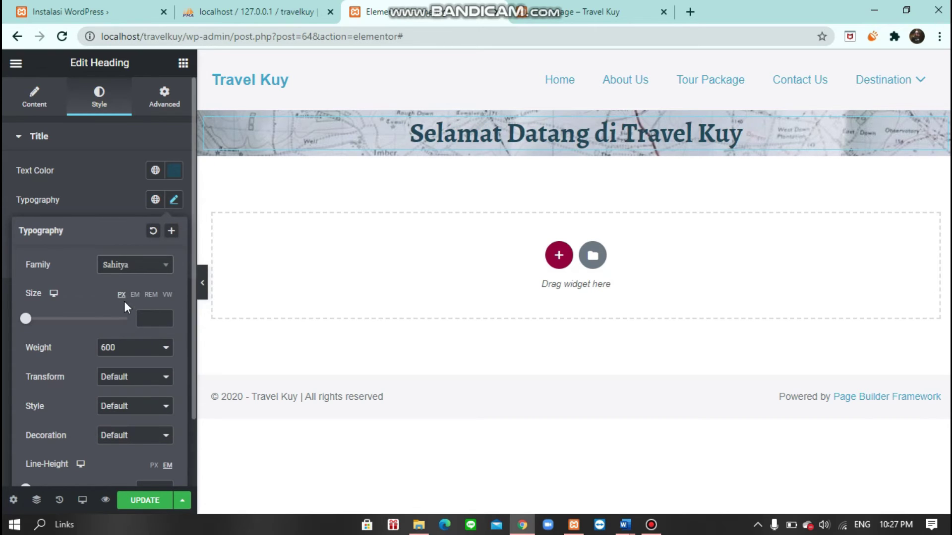
- Settle on Autour One for the heading font and set up its text shadow
{"action": "left_click", "coordinate": [130, 265]}
{"action": "scroll", "coordinate": [141, 392], "scroll_direction": "down", "scroll_amount": 5}
{"action": "scroll", "coordinate": [140, 397], "scroll_direction": "down", "scroll_amount": 6}
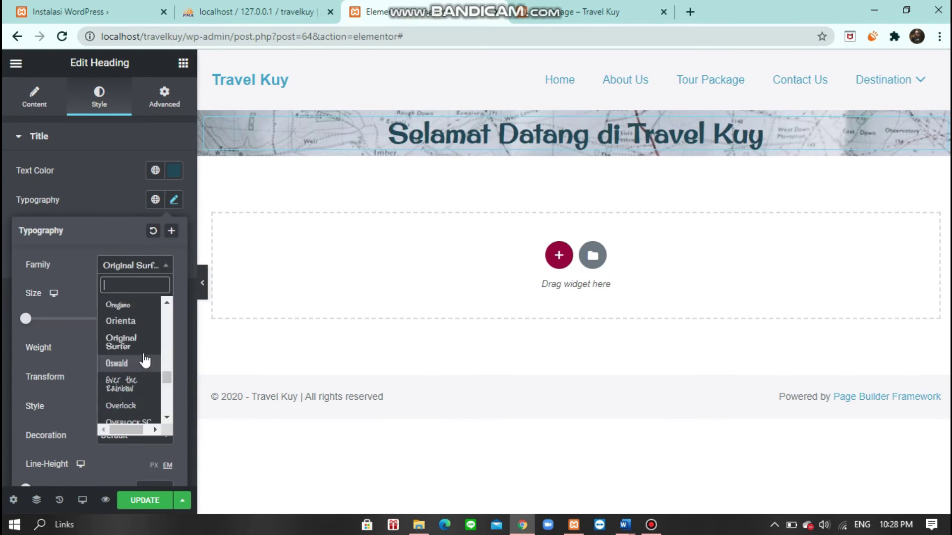
{"action": "left_click", "coordinate": [105, 295]}
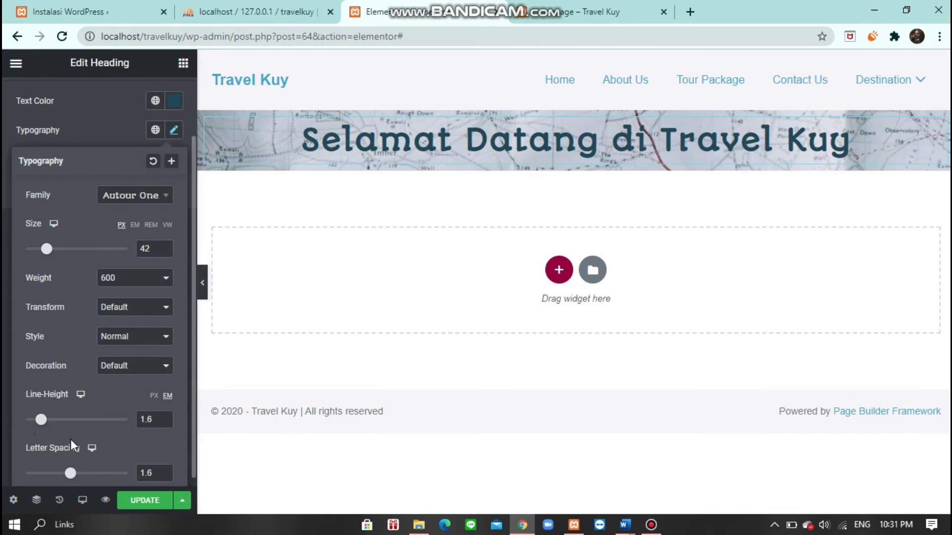
{"action": "left_click", "coordinate": [174, 229]}
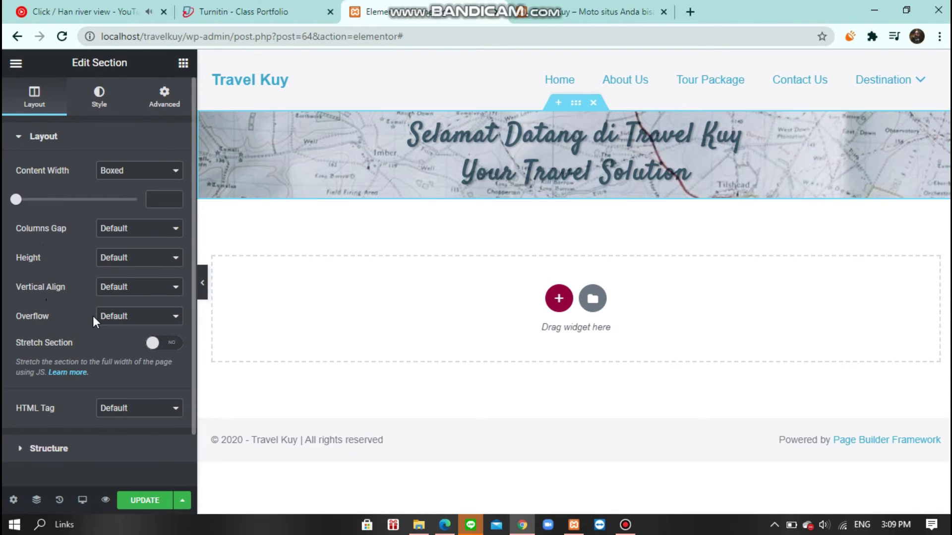
- Set the banner content width to 709 and minimum height to 400, comparing with the live site
{"action": "left_click_drag", "start_coordinate": [16, 199], "coordinate": [62, 198]}
{"action": "left_click_drag", "start_coordinate": [61, 198], "coordinate": [38, 199]}
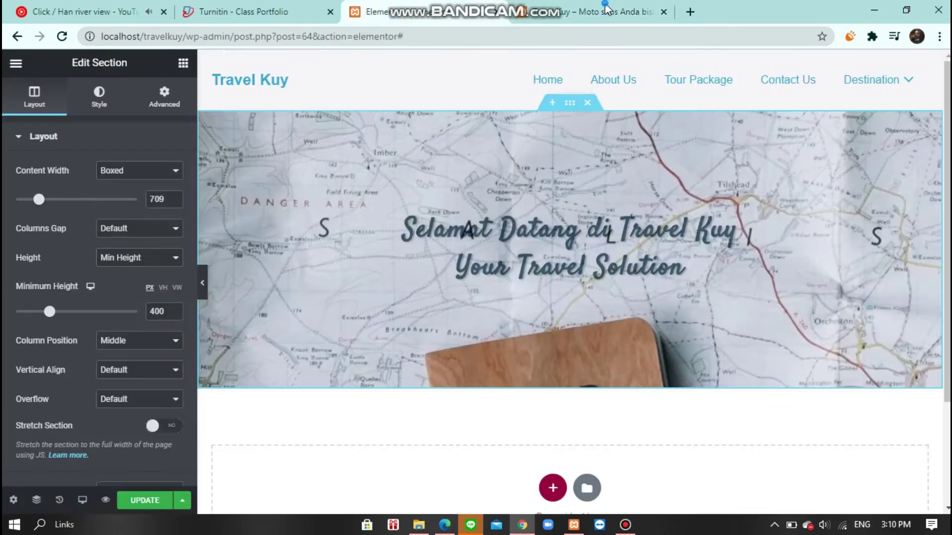
{"action": "left_click", "coordinate": [595, 11]}
{"action": "left_click_drag", "start_coordinate": [724, 10], "coordinate": [949, 50]}
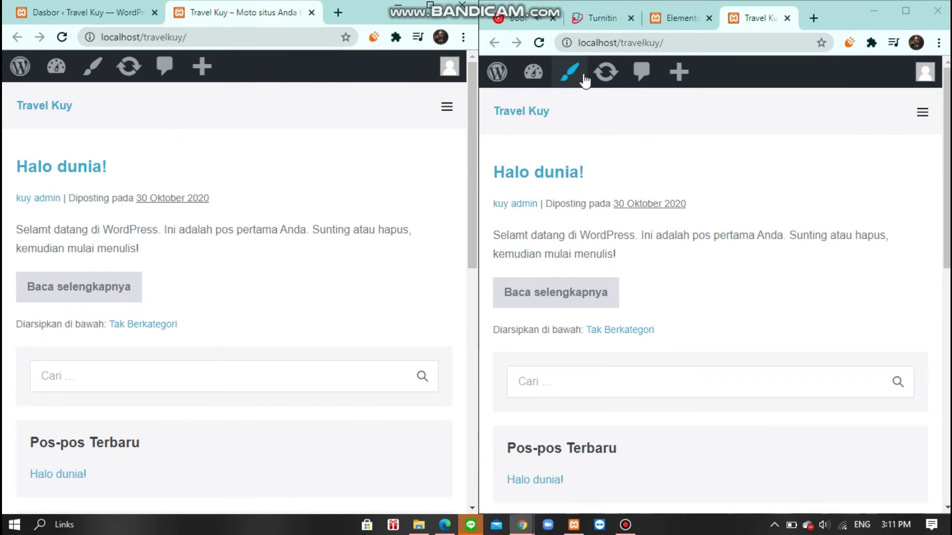
{"action": "left_click", "coordinate": [679, 18]}
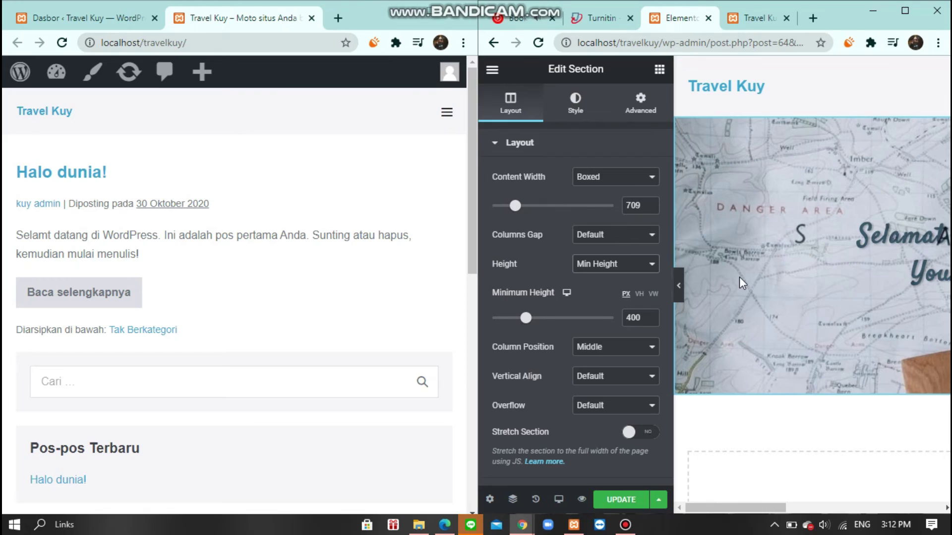
{"action": "key", "text": "super+Up"}
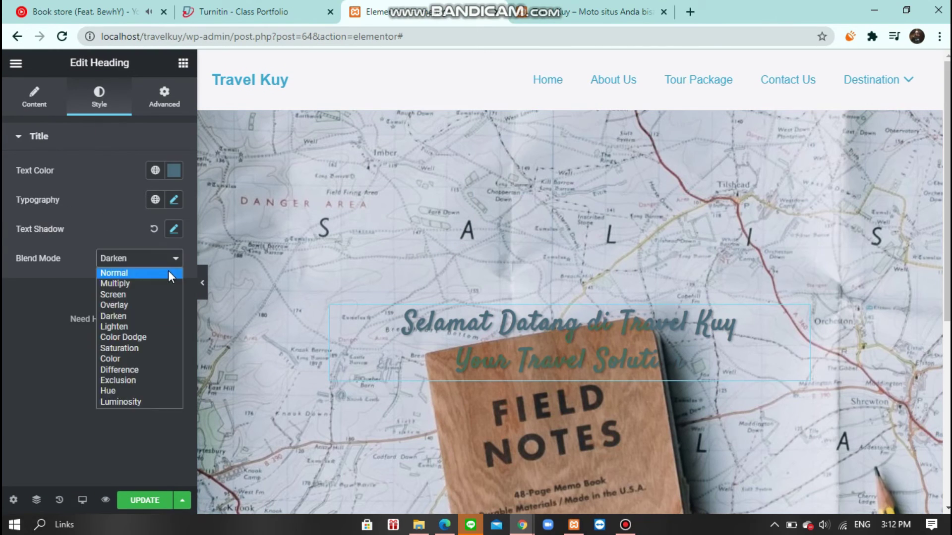
- Set the heading blend mode to Normal and enlarge its typography size to 80
{"action": "left_click", "coordinate": [168, 271]}
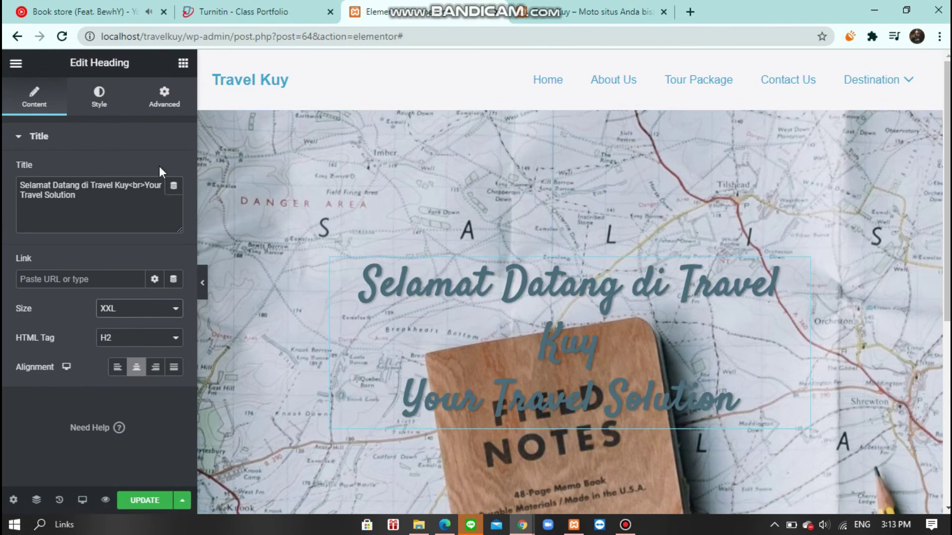
{"action": "left_click", "coordinate": [99, 96]}
{"action": "left_click", "coordinate": [174, 199]}
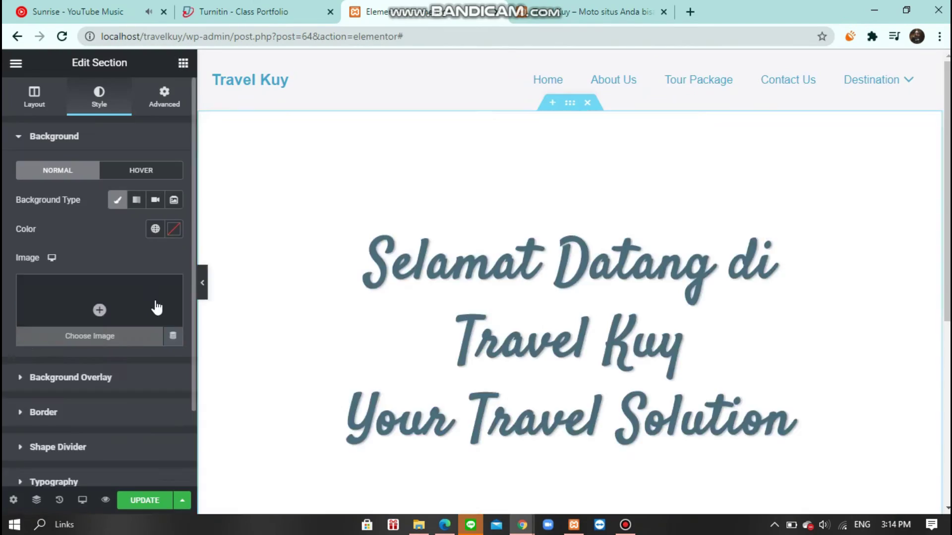
- Give the banner a new background image from the computer and 508 px minimum height
{"action": "left_click", "coordinate": [153, 306]}
{"action": "left_click", "coordinate": [494, 291]}
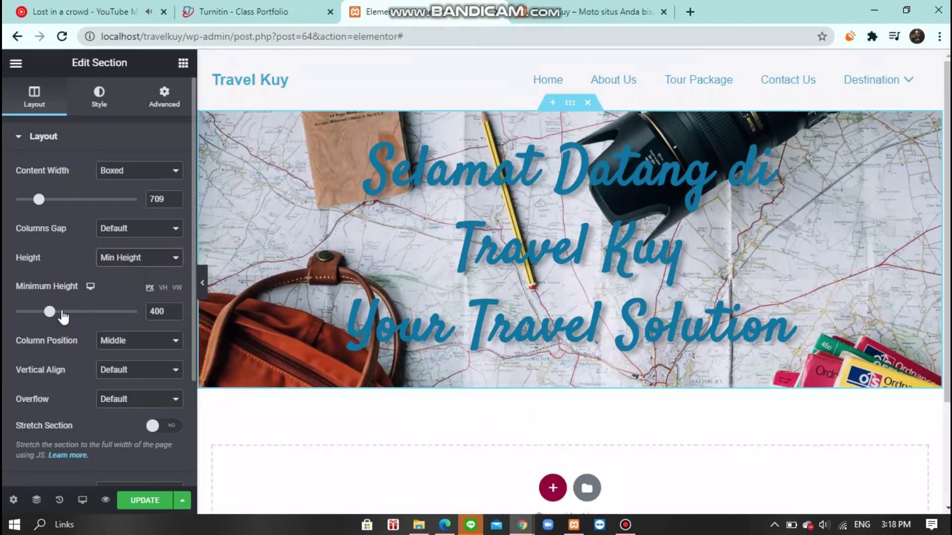
{"action": "left_click_drag", "start_coordinate": [62, 312], "coordinate": [58, 312]}
{"action": "left_click", "coordinate": [102, 98]}
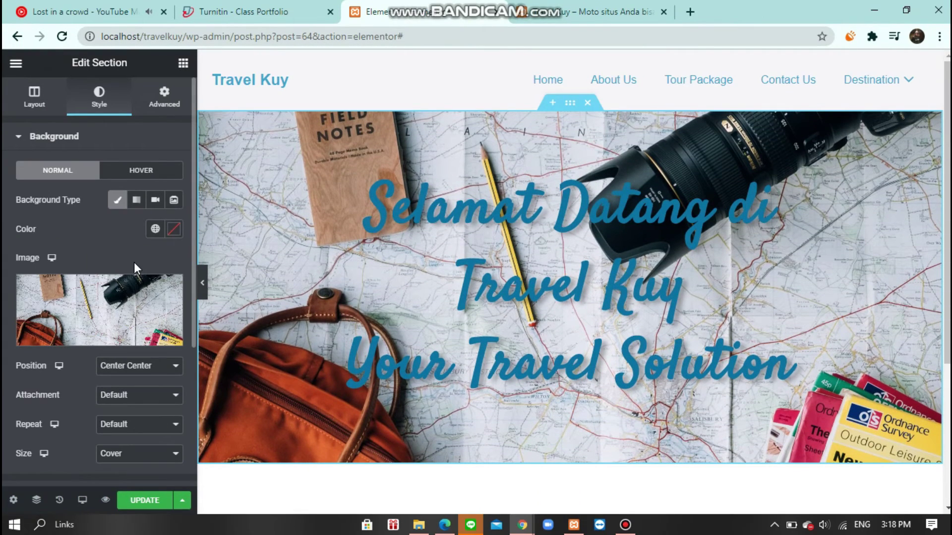
- Give the banner a dark solid-colour background overlay
{"action": "left_click", "coordinate": [49, 140]}
{"action": "left_click", "coordinate": [64, 140]}
{"action": "left_click", "coordinate": [68, 142]}
{"action": "left_click", "coordinate": [79, 174]}
{"action": "left_click", "coordinate": [154, 235]}
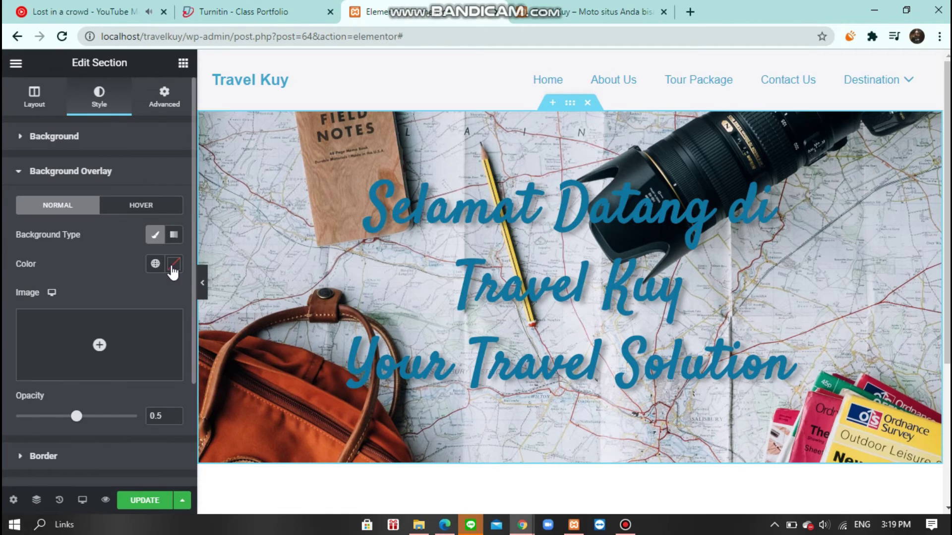
{"action": "left_click", "coordinate": [169, 262]}
{"action": "left_click_drag", "start_coordinate": [147, 408], "coordinate": [215, 438]}
{"action": "left_click", "coordinate": [195, 442]}
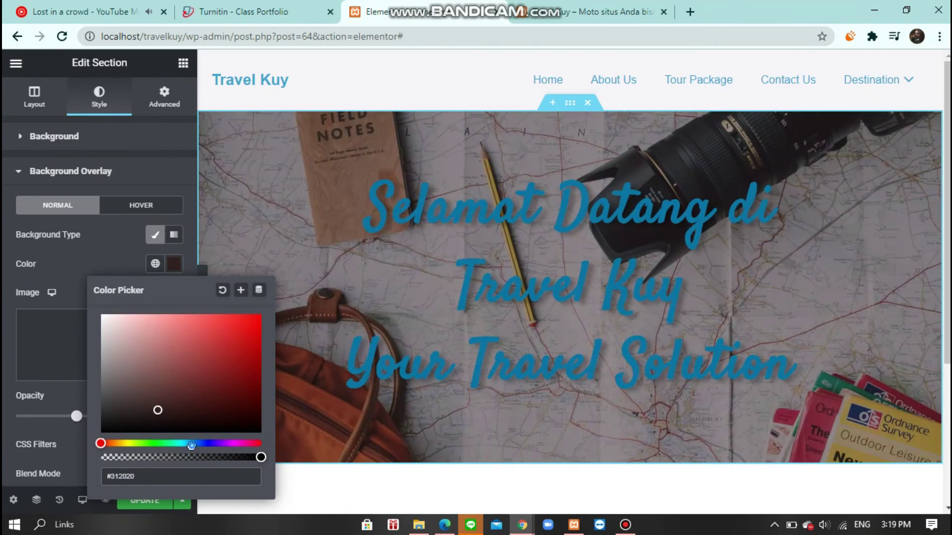
{"action": "left_click", "coordinate": [242, 433]}
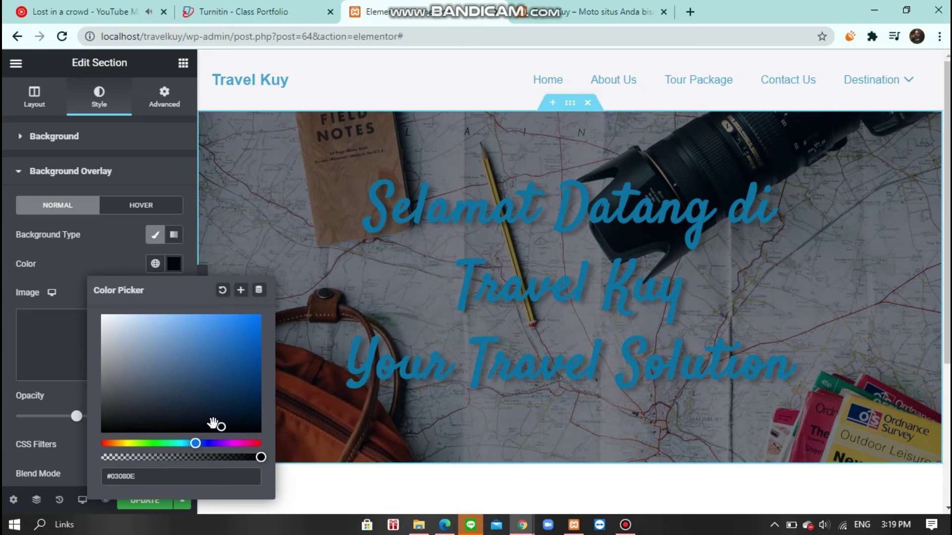
{"action": "left_click", "coordinate": [117, 397]}
{"action": "left_click_drag", "start_coordinate": [120, 406], "coordinate": [148, 411]}
- Add a Mountains top divider and a Waves Brush bottom divider at height 72, then save
{"action": "scroll", "coordinate": [139, 408], "scroll_direction": "down", "scroll_amount": 2}
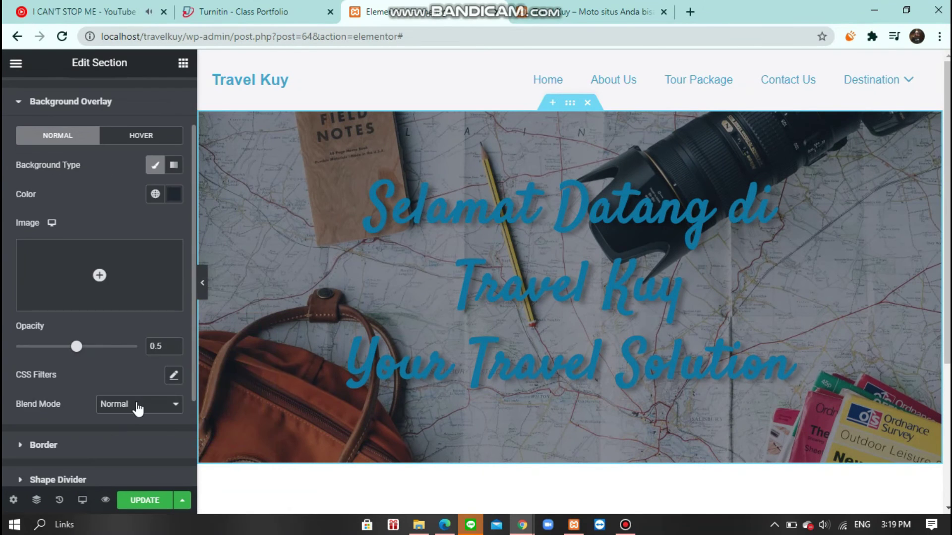
{"action": "left_click", "coordinate": [64, 243]}
{"action": "left_click", "coordinate": [138, 304]}
{"action": "left_click", "coordinate": [149, 105]}
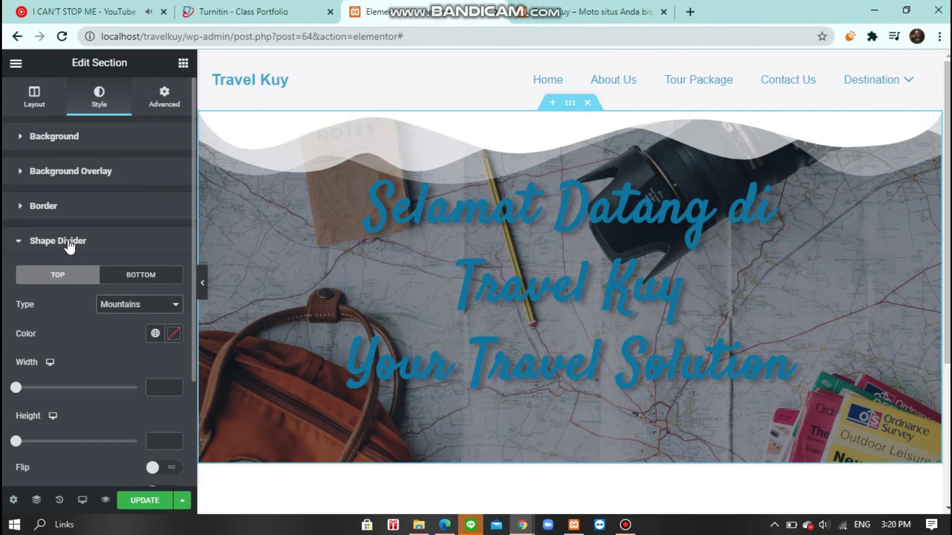
{"action": "left_click", "coordinate": [138, 275]}
{"action": "left_click", "coordinate": [139, 304]}
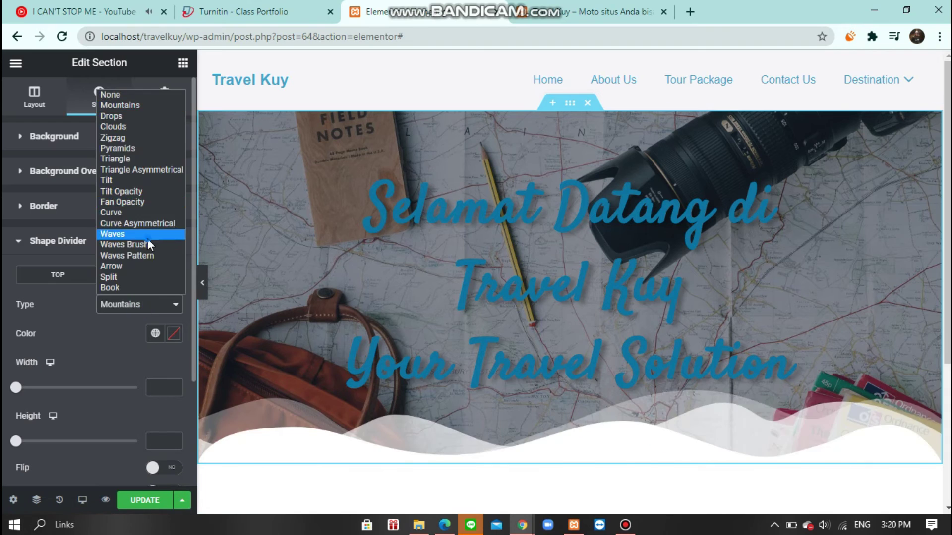
{"action": "left_click", "coordinate": [147, 244]}
{"action": "left_click", "coordinate": [174, 333]}
{"action": "left_click", "coordinate": [222, 116]}
{"action": "left_click_drag", "start_coordinate": [45, 442], "coordinate": [29, 444]}
{"action": "scroll", "coordinate": [27, 445], "scroll_direction": "down", "scroll_amount": 2}
{"action": "left_click", "coordinate": [142, 501]}
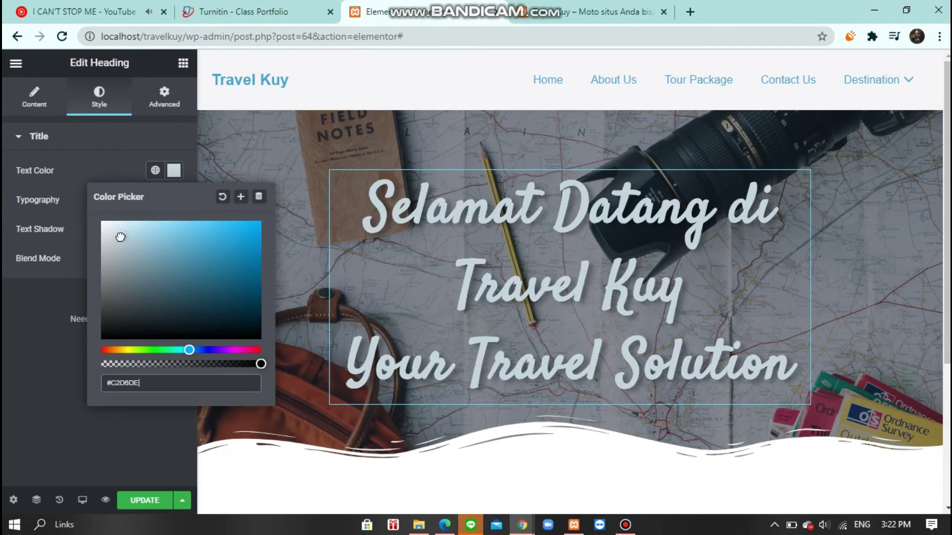
- Adjust the hero title's typography and add a single-column section with a Heading below the hero
{"action": "left_click", "coordinate": [129, 175]}
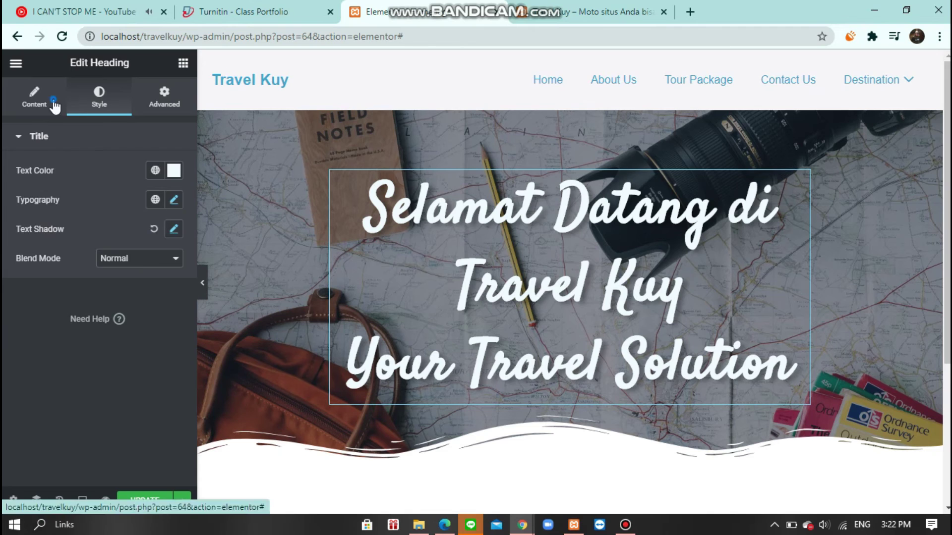
{"action": "left_click", "coordinate": [173, 199]}
{"action": "left_click", "coordinate": [254, 264]}
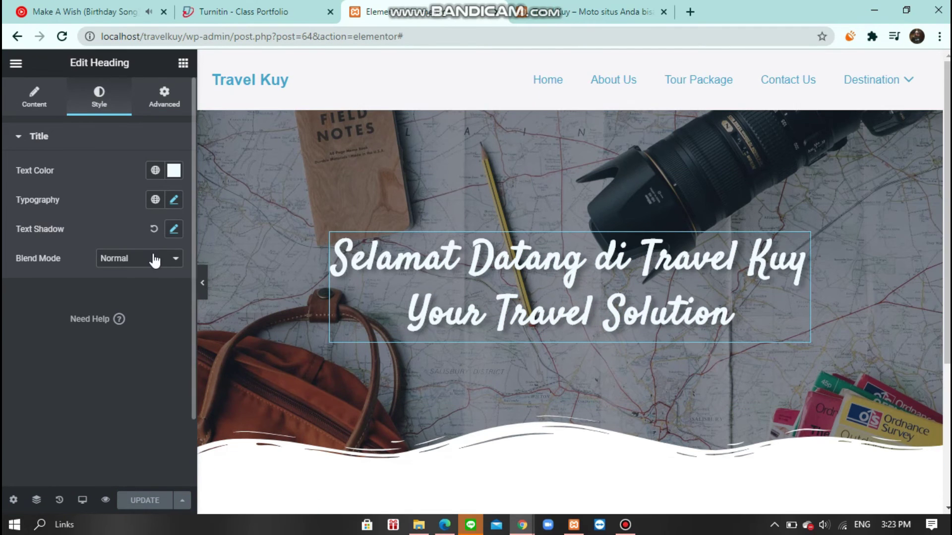
{"action": "scroll", "coordinate": [552, 361], "scroll_direction": "down", "scroll_amount": 4}
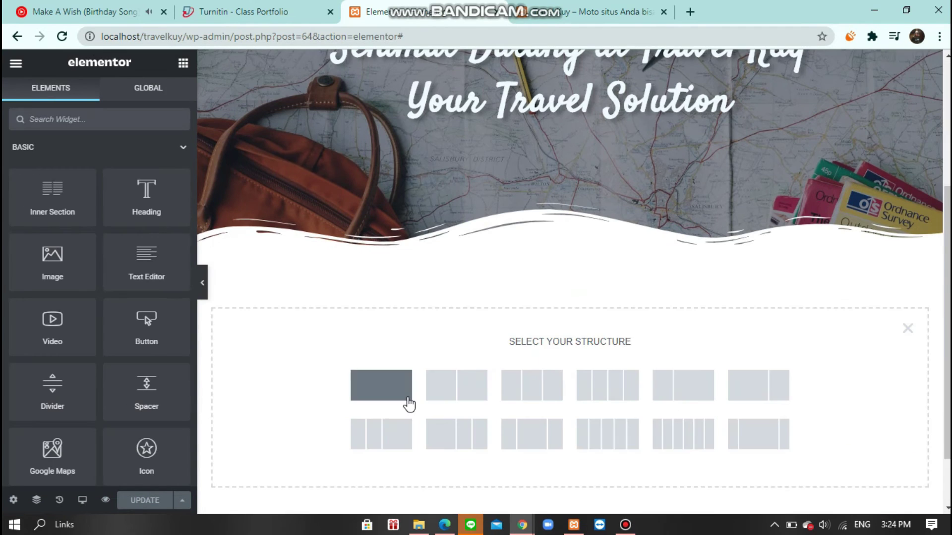
{"action": "left_click", "coordinate": [410, 403]}
{"action": "left_click_drag", "start_coordinate": [147, 199], "coordinate": [572, 274]}
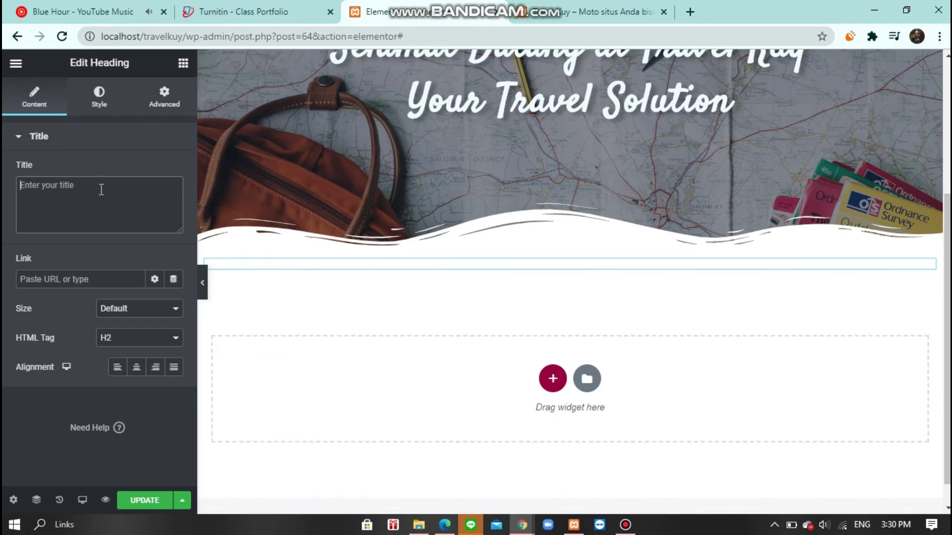
- Enter 'Travel Kuy Menyediakan' as the centred heading text, trying then undoing a 25 margin
{"action": "type", "text": "Travel Kuy Menyediakan"}
{"action": "left_click", "coordinate": [136, 367]}
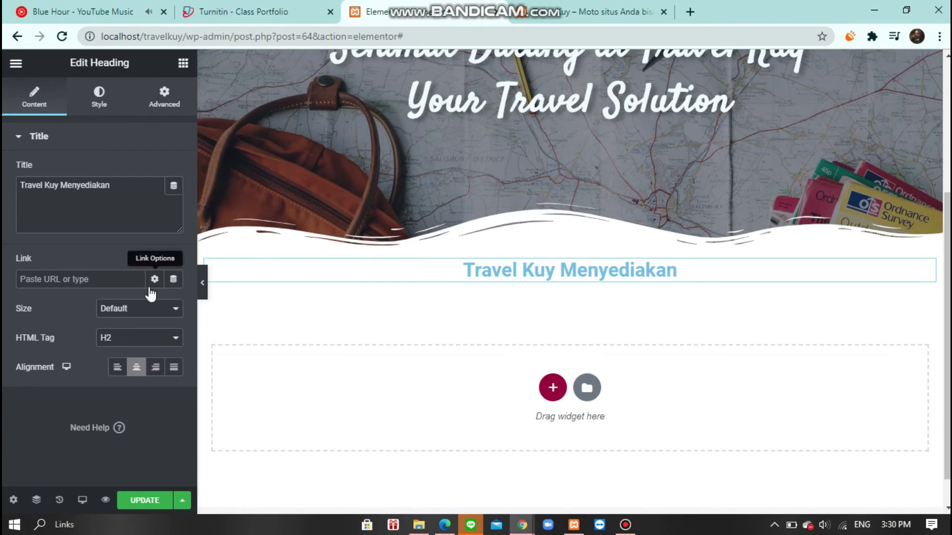
{"action": "left_click", "coordinate": [99, 96]}
{"action": "scroll", "coordinate": [346, 205], "scroll_direction": "up", "scroll_amount": 2}
{"action": "left_click", "coordinate": [164, 96]}
{"action": "type", "text": "25"}
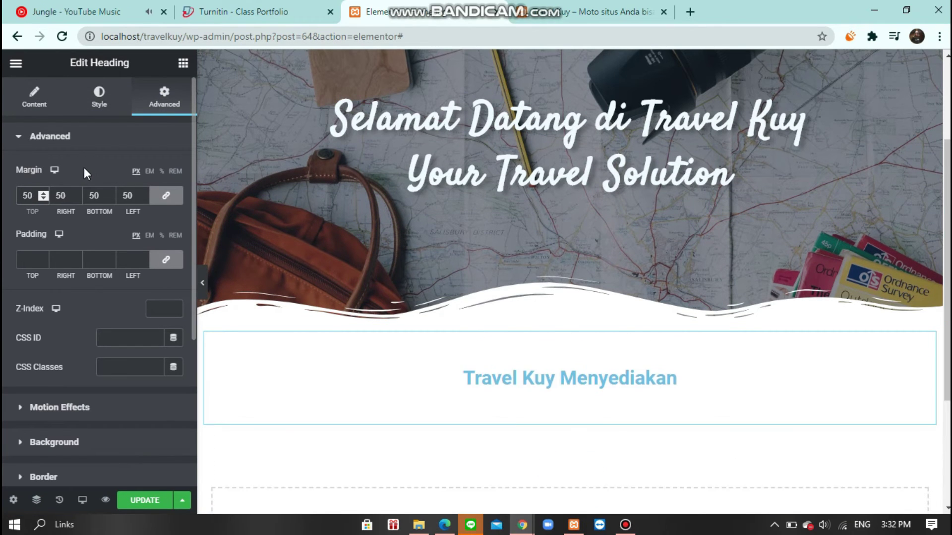
{"action": "key", "text": "BackSpace"}
{"action": "key", "text": "BackSpace"}
{"action": "left_click", "coordinate": [119, 144]}
{"action": "left_click", "coordinate": [120, 146]}
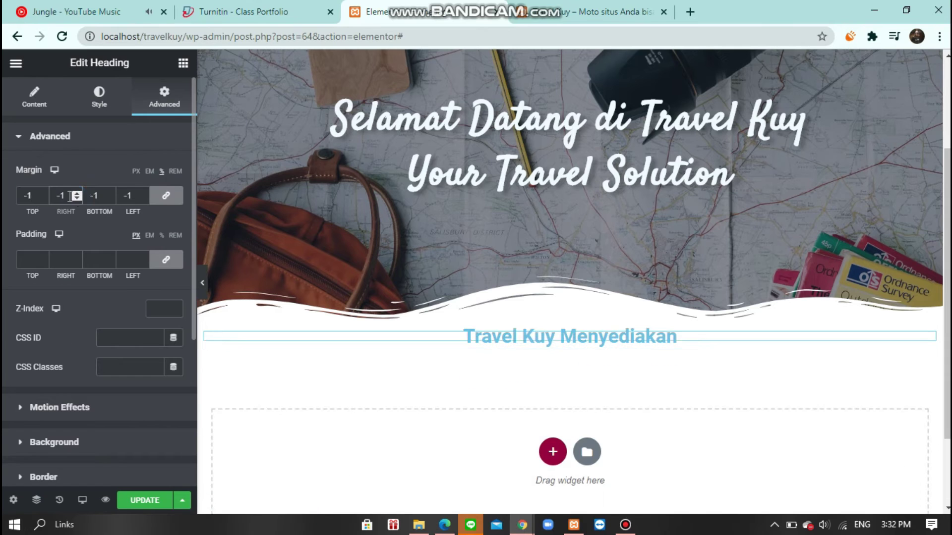
{"action": "key", "text": "ctrl+z"}
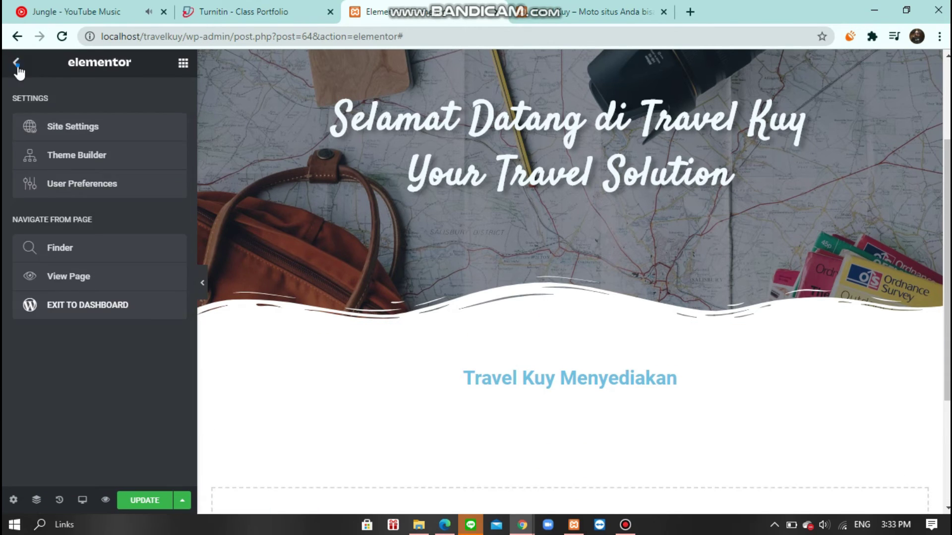
- Place an icon box with a circled check icon in the inner section's left column
{"action": "left_click", "coordinate": [562, 399]}
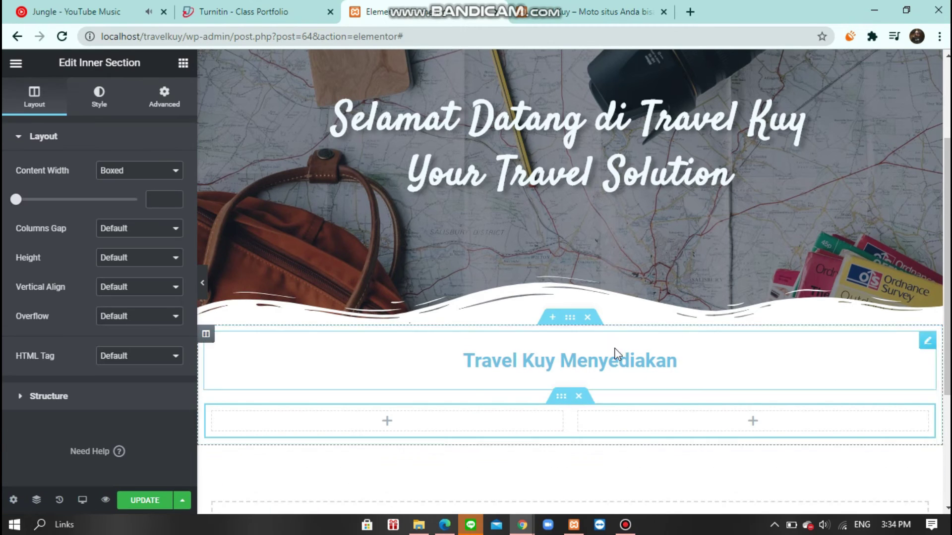
{"action": "key", "text": "ctrl+shift+z"}
{"action": "key", "text": "ctrl+z"}
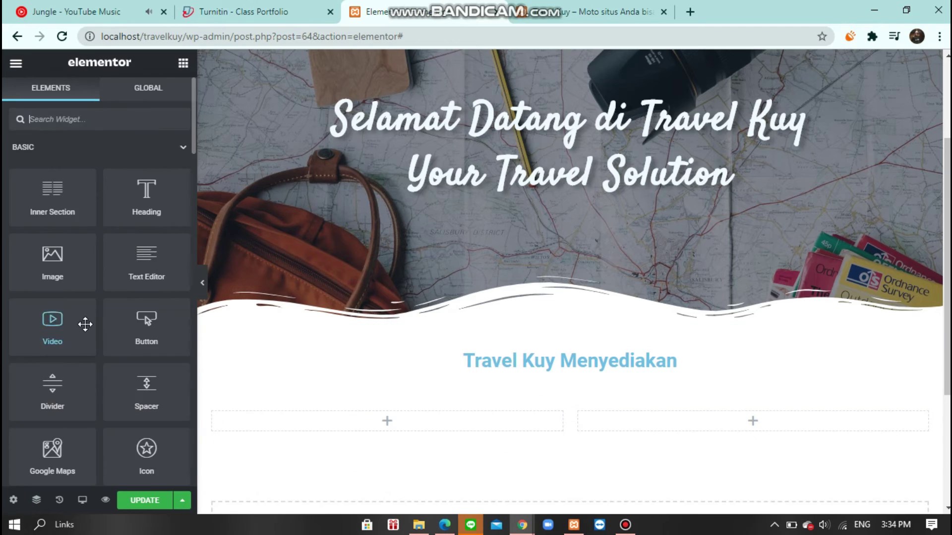
{"action": "key", "text": "ctrl+shift+z"}
{"action": "left_click", "coordinate": [99, 214]}
{"action": "scroll", "coordinate": [719, 342], "scroll_direction": "down", "scroll_amount": 10}
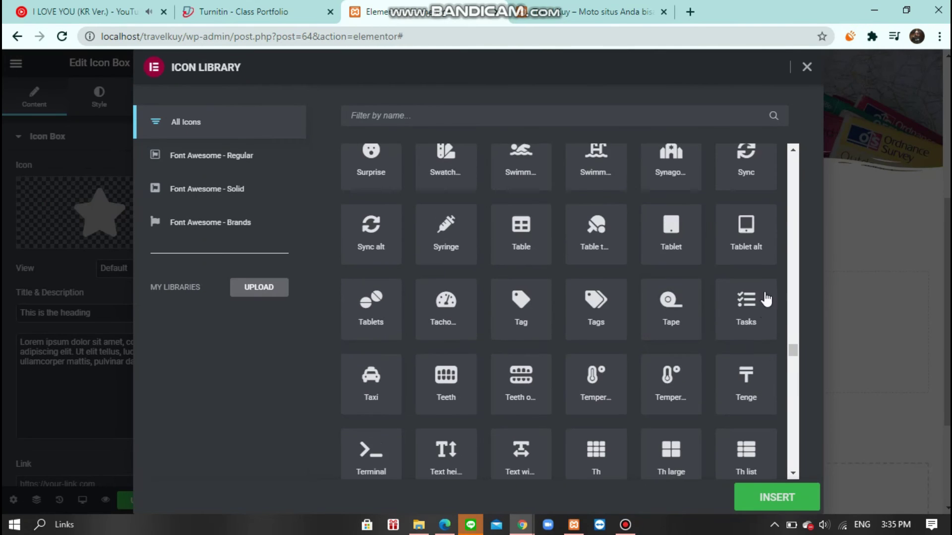
{"action": "scroll", "coordinate": [718, 342], "scroll_direction": "down", "scroll_amount": 20}
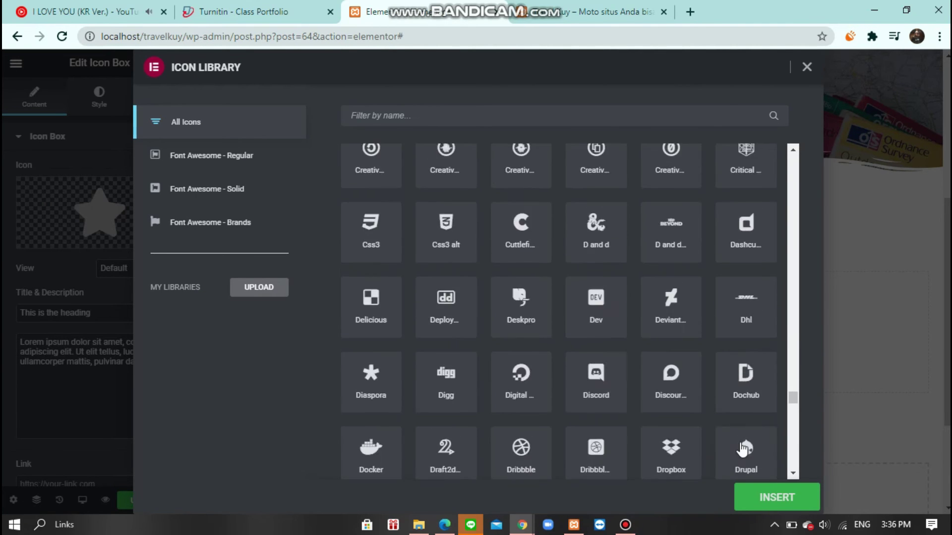
{"action": "left_click_drag", "start_coordinate": [793, 453], "coordinate": [799, 186]}
{"action": "scroll", "coordinate": [489, 207], "scroll_direction": "up", "scroll_amount": 15}
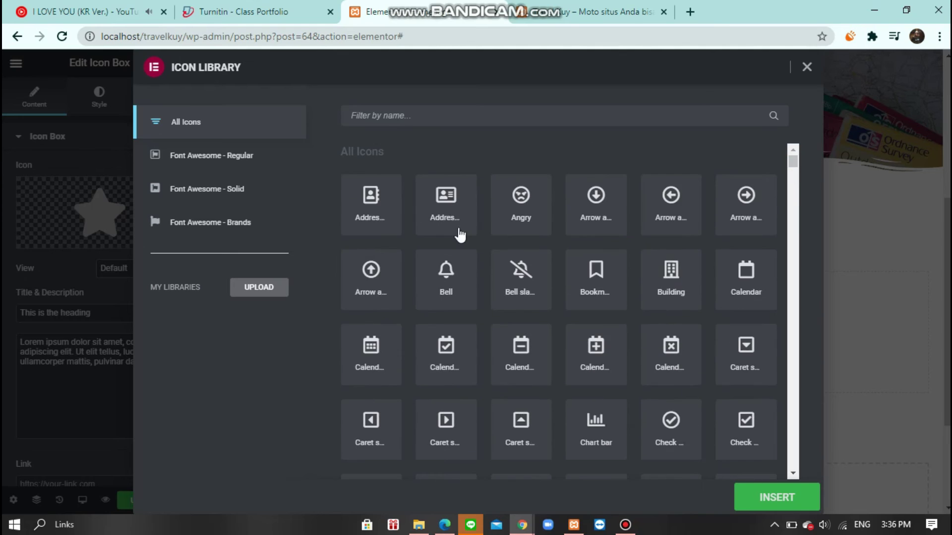
{"action": "double_click", "coordinate": [680, 357]}
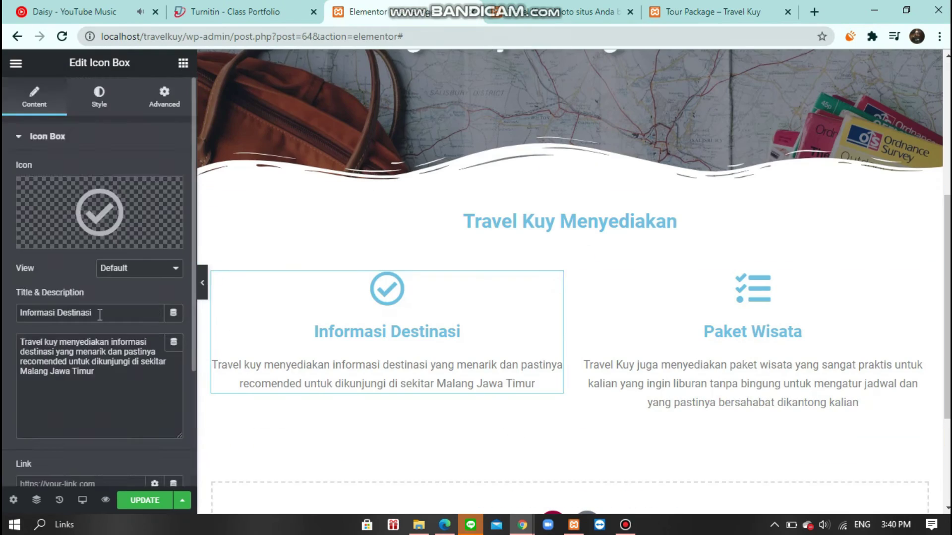
{"action": "left_click", "coordinate": [722, 280]}
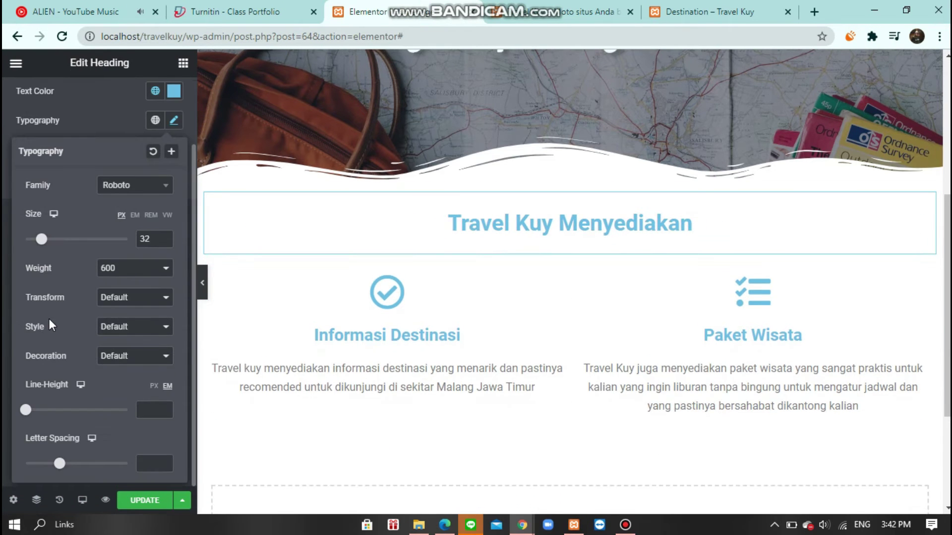
- Save the page changes and review the services section
{"action": "left_click", "coordinate": [136, 502]}
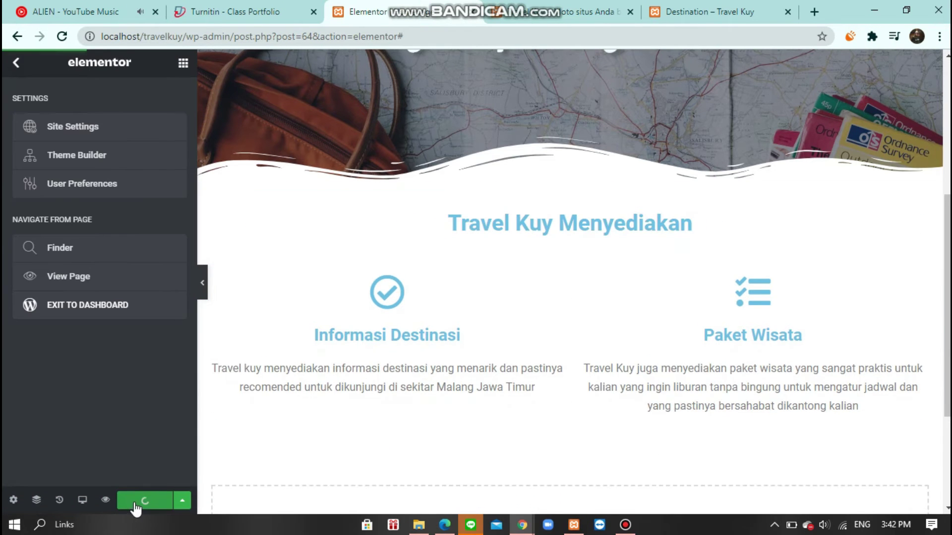
{"action": "scroll", "coordinate": [242, 470], "scroll_direction": "down", "scroll_amount": 3}
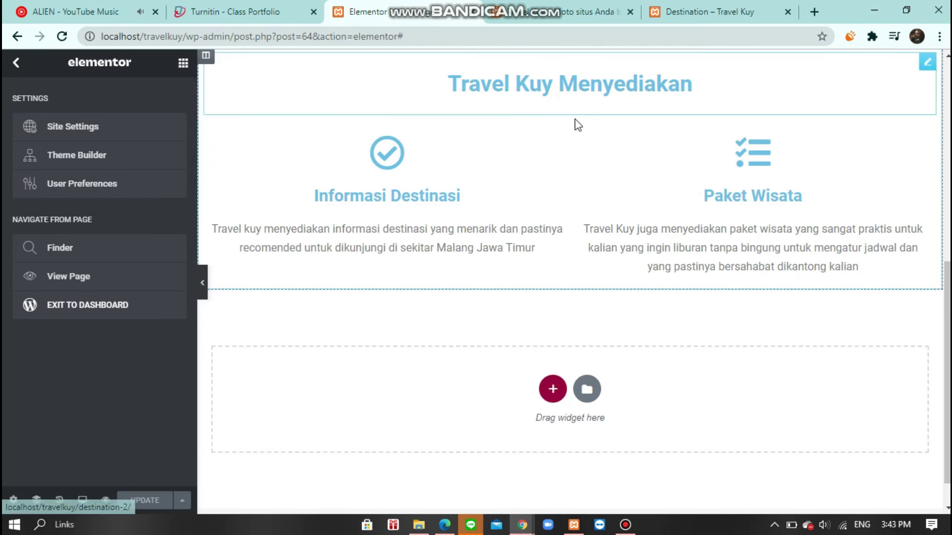
{"action": "scroll", "coordinate": [578, 125], "scroll_direction": "up", "scroll_amount": 5}
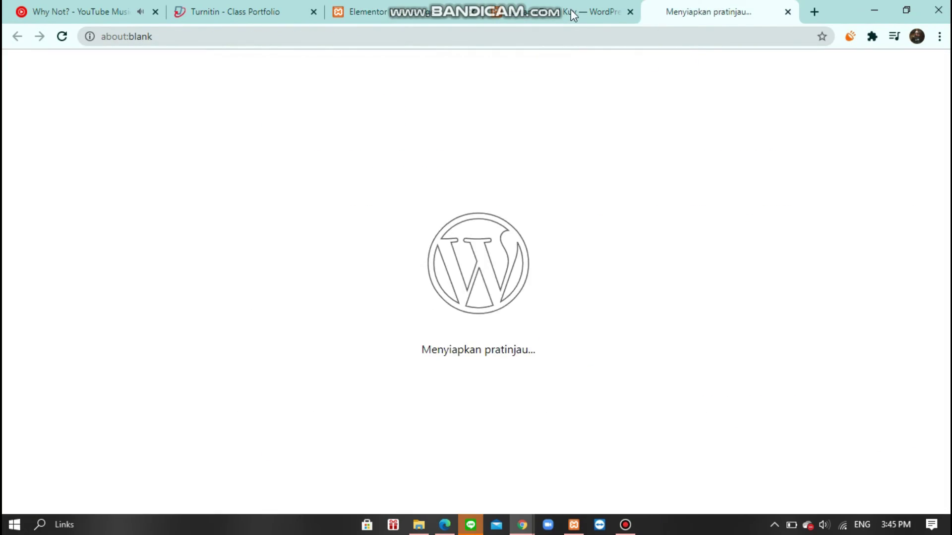
- Add a one-column section with an image carousel gallery of four uploaded images
{"action": "left_click", "coordinate": [574, 15]}
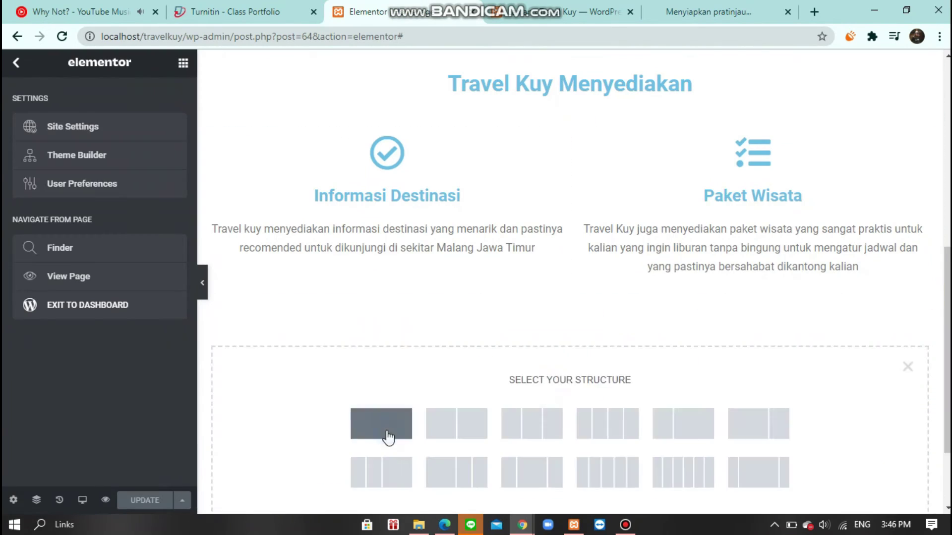
{"action": "left_click", "coordinate": [389, 435]}
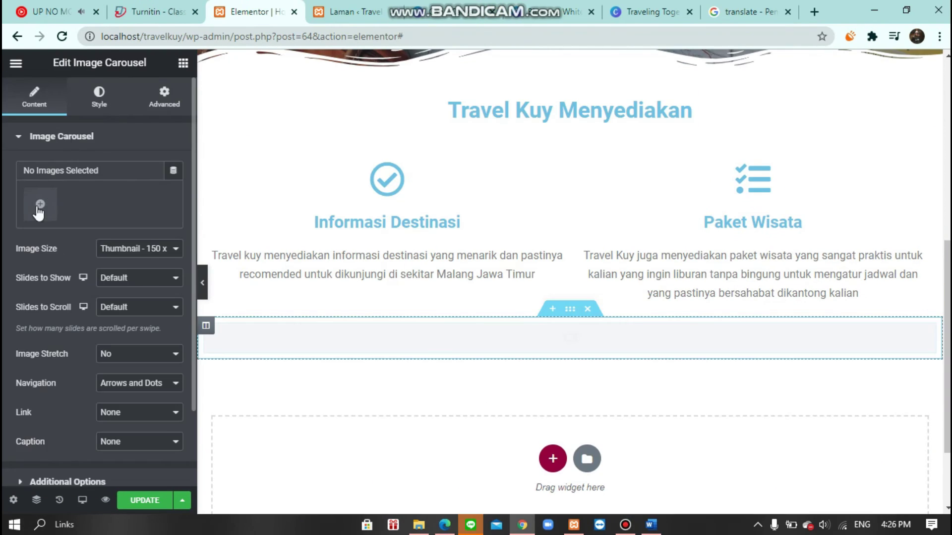
{"action": "left_click", "coordinate": [36, 206]}
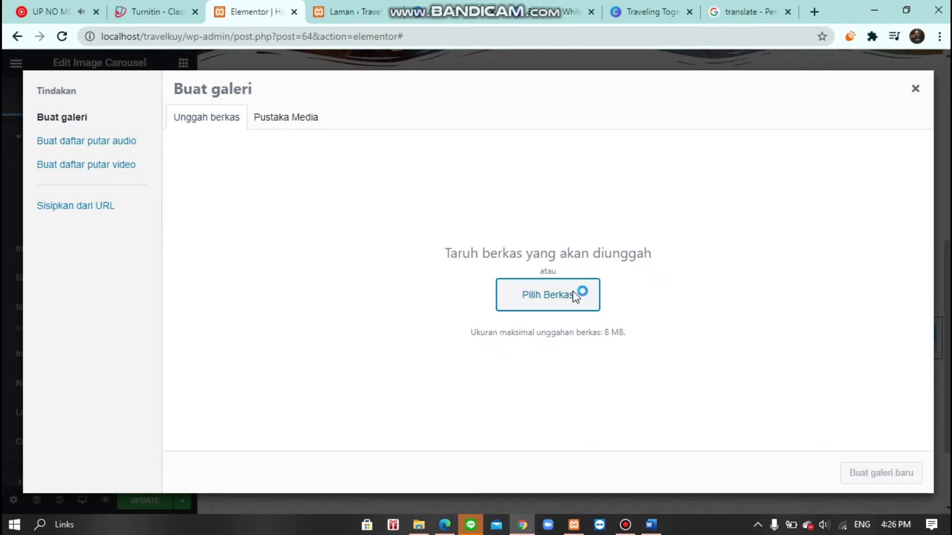
{"action": "left_click", "coordinate": [575, 296]}
{"action": "key", "text": "Return"}
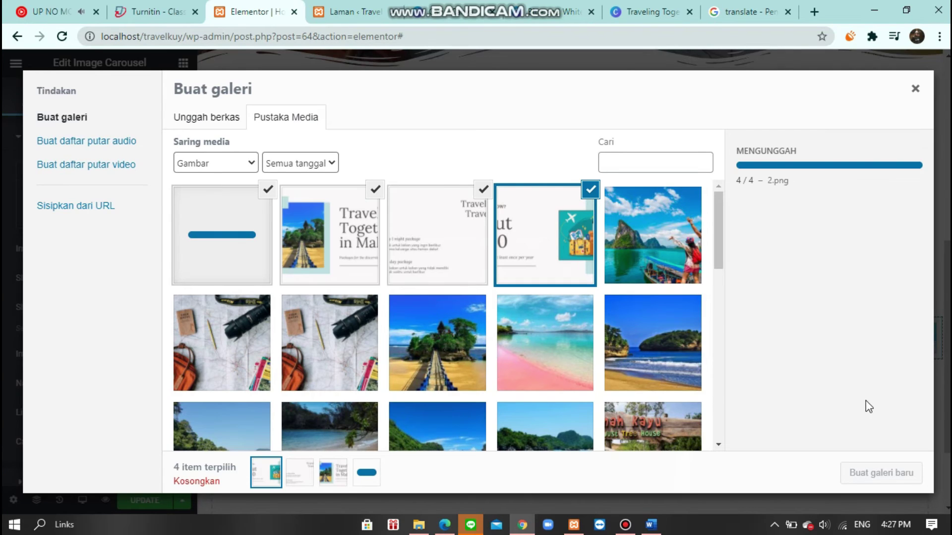
{"action": "left_click", "coordinate": [881, 474]}
{"action": "left_click", "coordinate": [885, 473]}
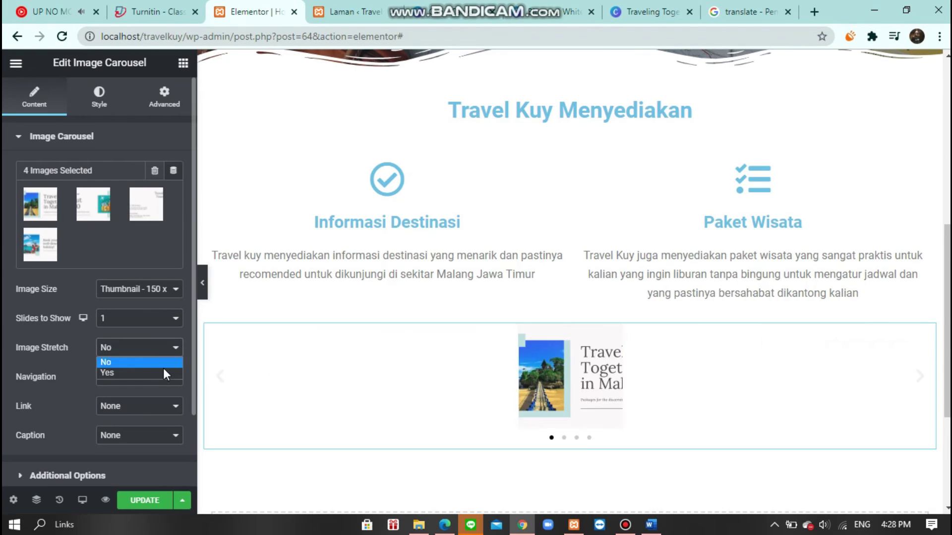
- Set the carousel's Image Stretch to Yes and review the result
{"action": "left_click", "coordinate": [162, 372]}
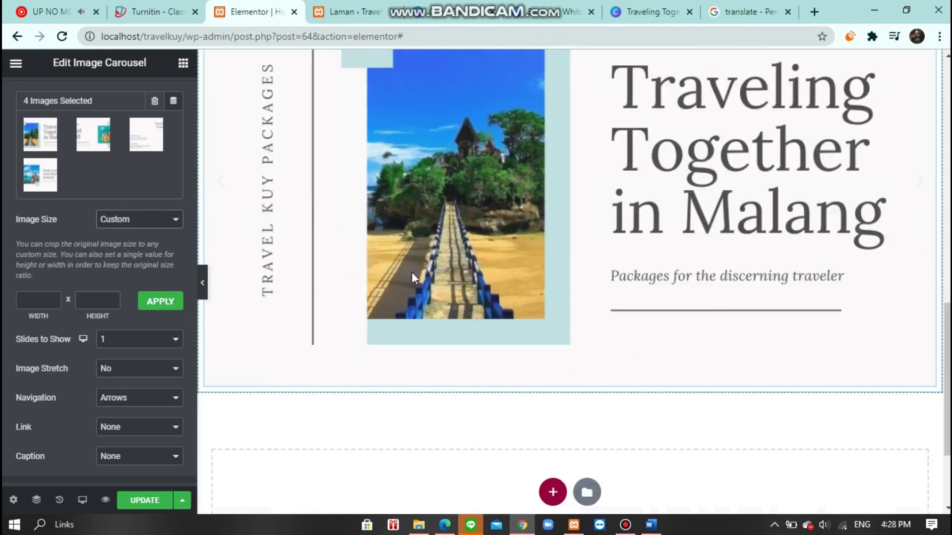
{"action": "scroll", "coordinate": [768, 319], "scroll_direction": "down", "scroll_amount": 3}
{"action": "scroll", "coordinate": [225, 323], "scroll_direction": "up", "scroll_amount": 5}
{"action": "scroll", "coordinate": [225, 322], "scroll_direction": "down", "scroll_amount": 3}
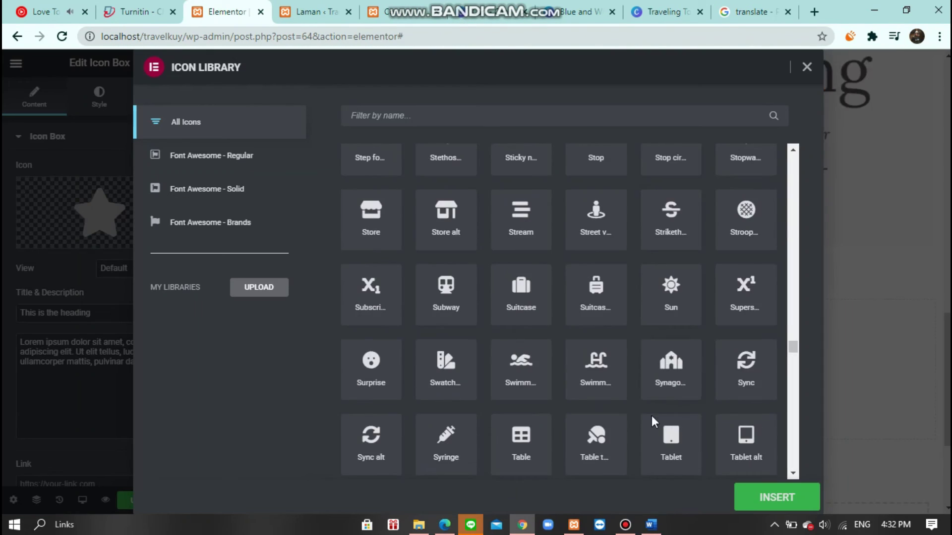
- Search the icon library for the contact icons and edit the E-mail box title
{"action": "scroll", "coordinate": [651, 415], "scroll_direction": "down", "scroll_amount": 5}
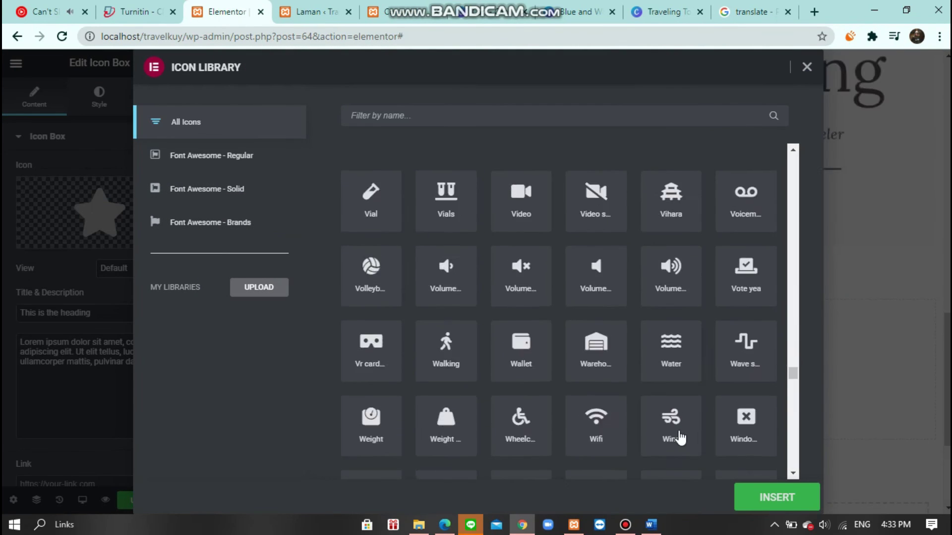
{"action": "scroll", "coordinate": [686, 403], "scroll_direction": "down", "scroll_amount": 15}
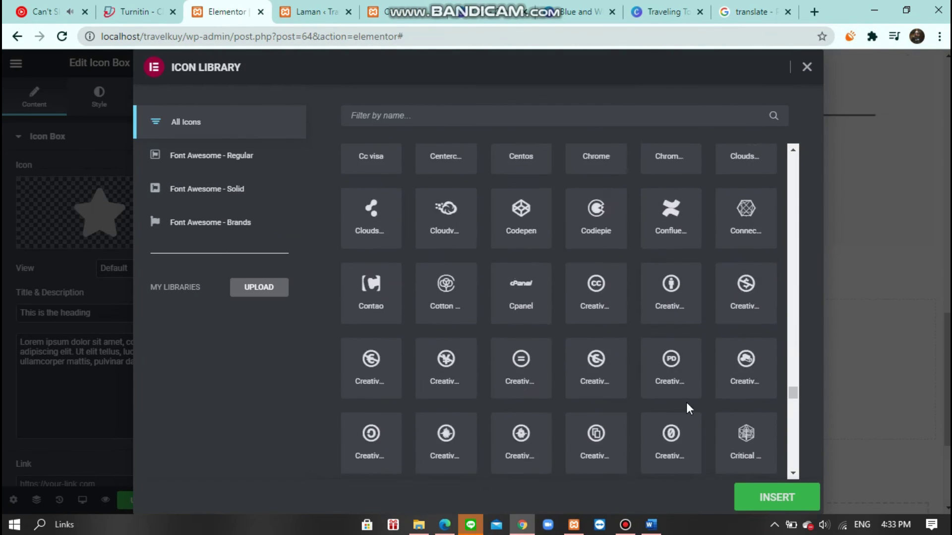
{"action": "left_click", "coordinate": [406, 115]}
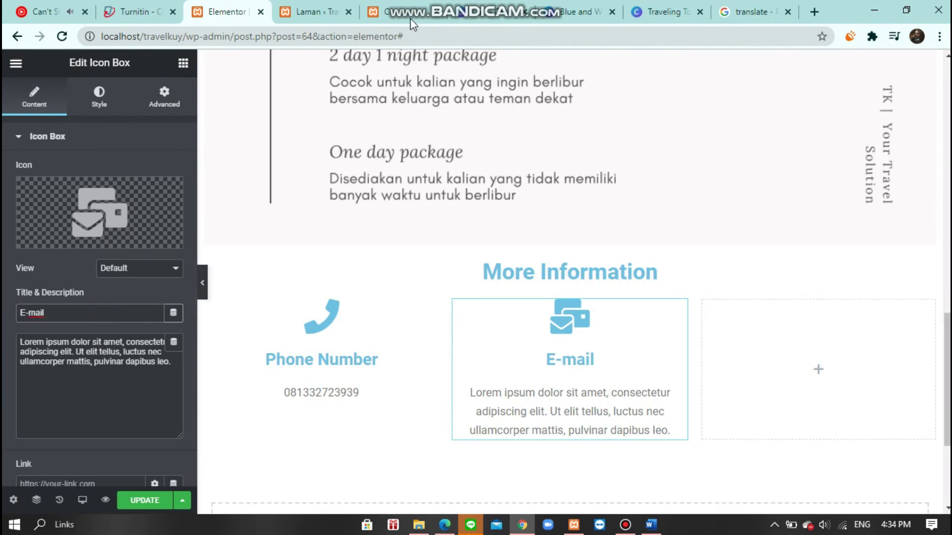
{"action": "left_click", "coordinate": [565, 370]}
{"action": "key", "text": "BackSpace"}
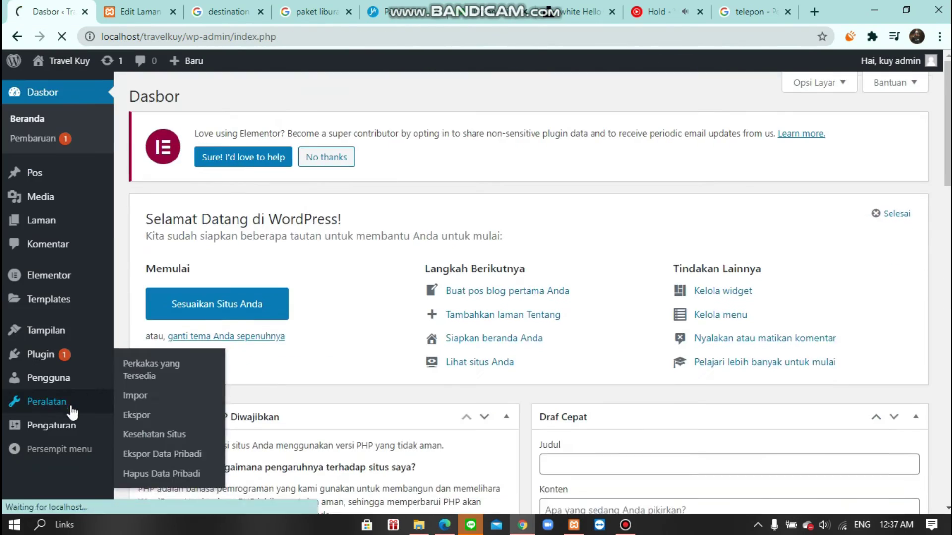
- Set Homepage as the site's front page in Reading settings and reopen it in Elementor
{"action": "left_click", "coordinate": [52, 425]}
{"action": "left_click", "coordinate": [29, 448]}
{"action": "left_click", "coordinate": [30, 390]}
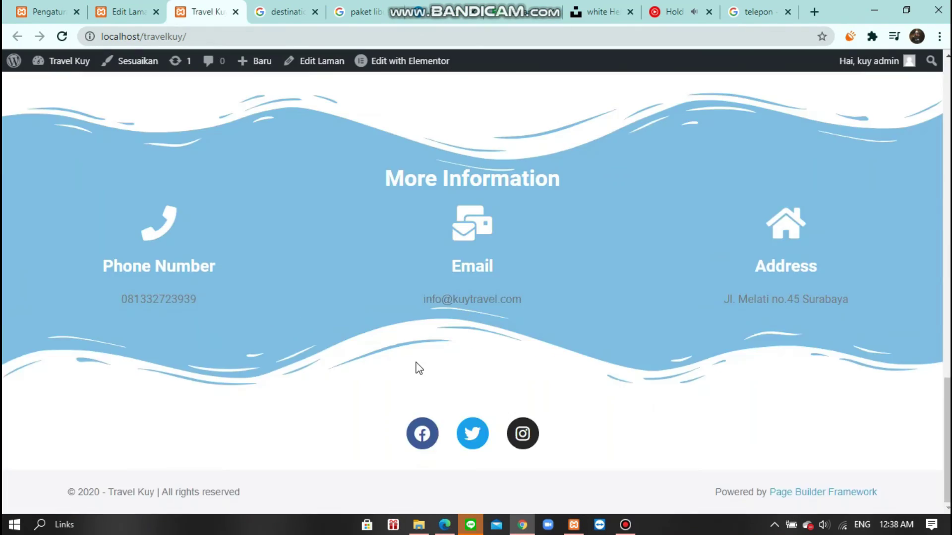
{"action": "scroll", "coordinate": [416, 367], "scroll_direction": "up", "scroll_amount": 10}
{"action": "mouse_move", "coordinate": [56, 182]}
{"action": "left_click", "coordinate": [378, 304]}
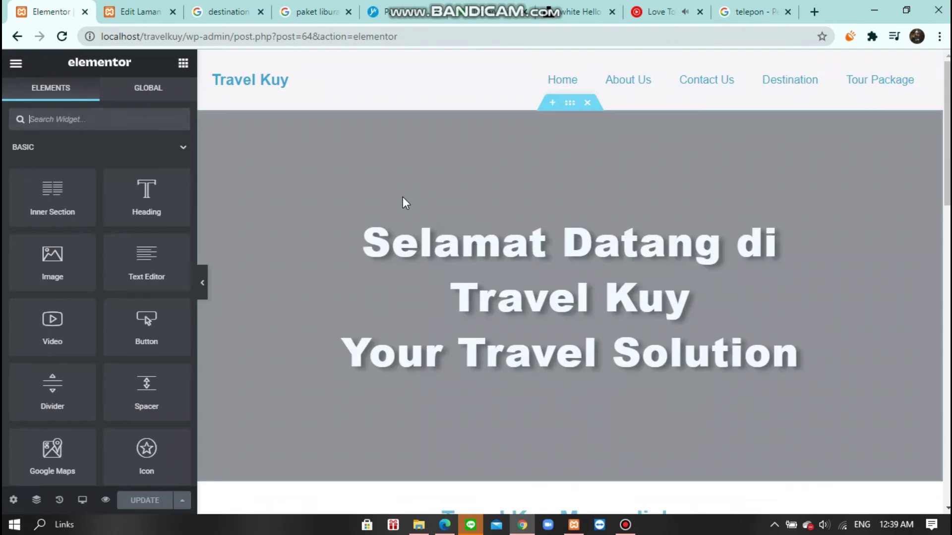
- Style the More Information section and add a 'Temukan kami' heading in Roboto Condensed 600
{"action": "left_click", "coordinate": [405, 202]}
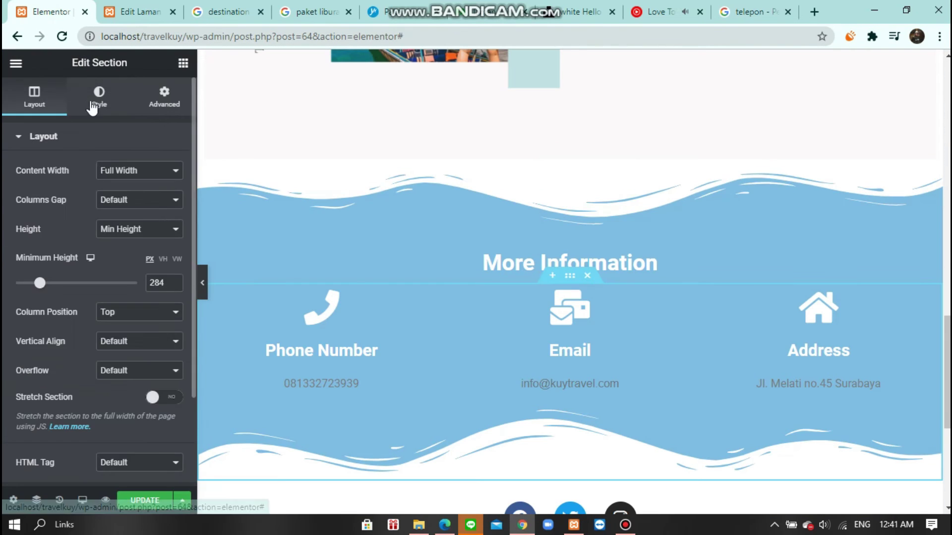
{"action": "left_click", "coordinate": [93, 104]}
{"action": "left_click", "coordinate": [551, 276]}
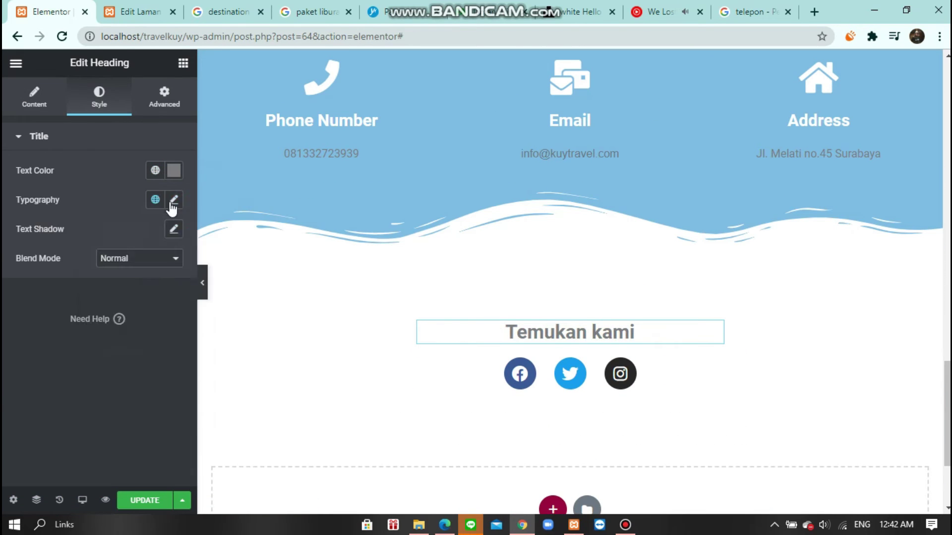
{"action": "left_click", "coordinate": [173, 197]}
{"action": "left_click", "coordinate": [132, 263]}
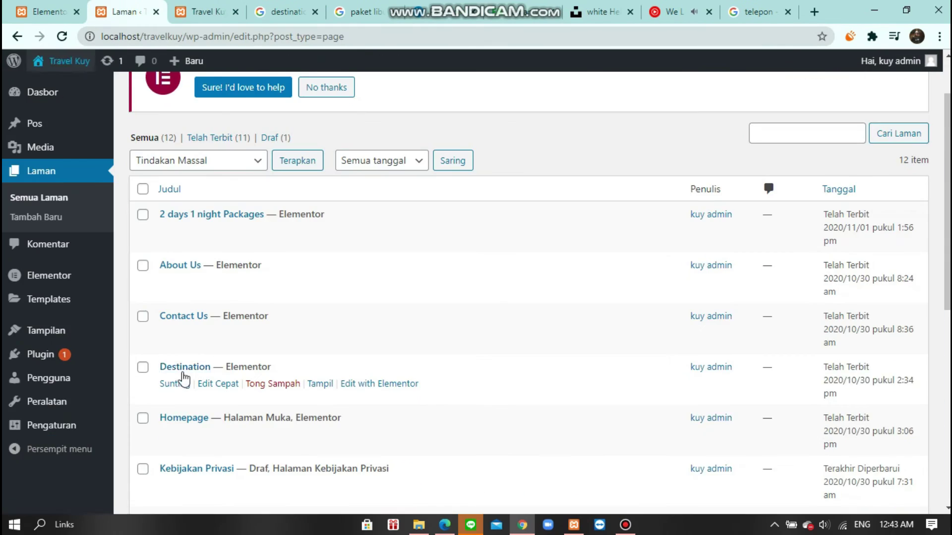
- Set the inner section's Columns Gap to Wider, then go back to the Pages list
{"action": "left_click", "coordinate": [183, 380]}
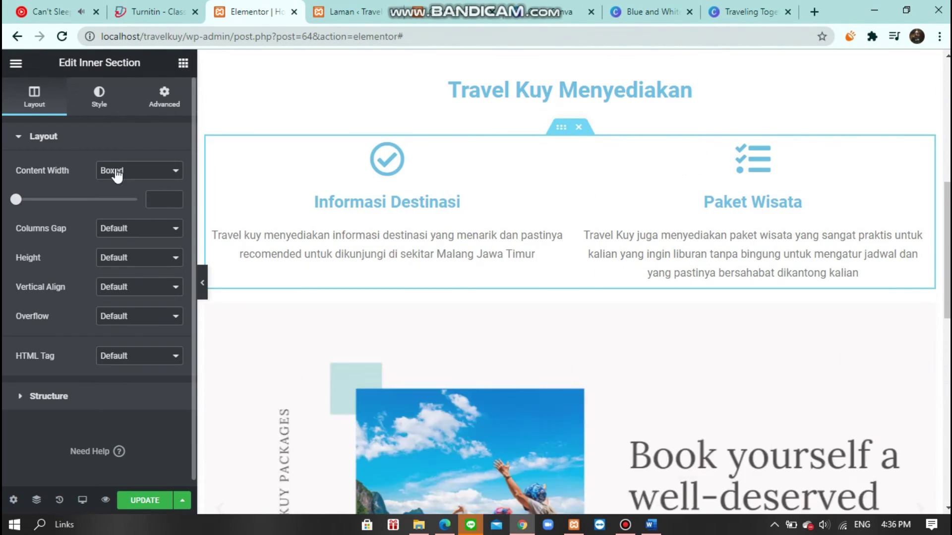
{"action": "left_click", "coordinate": [174, 234]}
{"action": "left_click", "coordinate": [147, 292]}
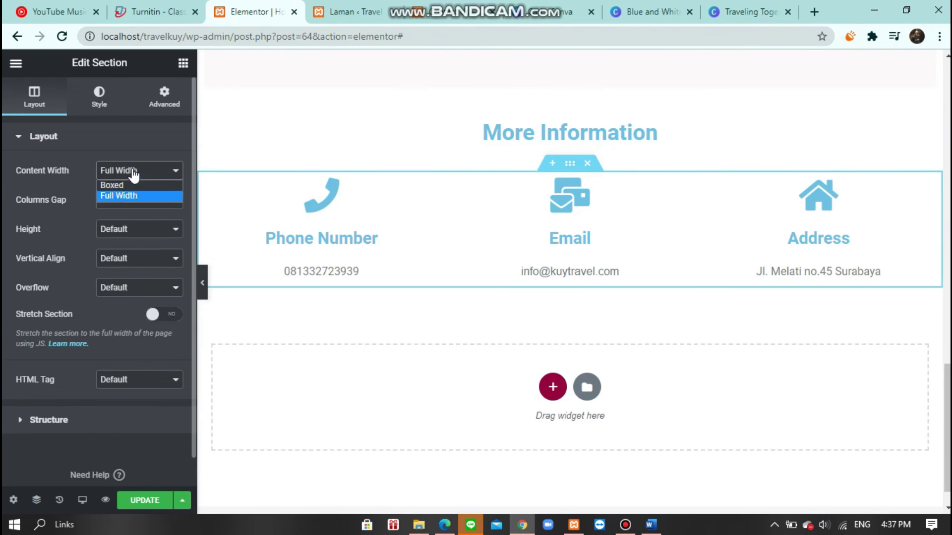
{"action": "left_click", "coordinate": [306, 78]}
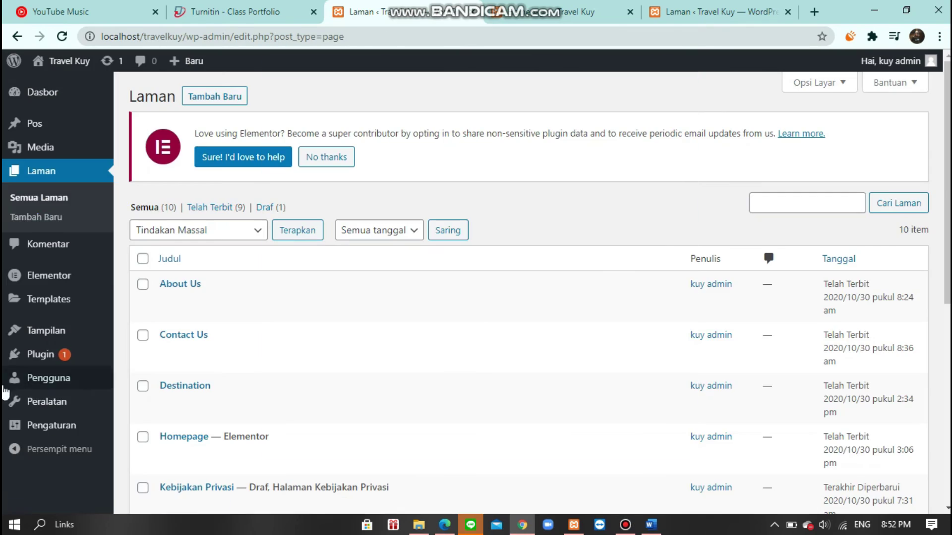
- Title the new page '2 days 1 night', open it in Elementor, and copy the Paket A text
{"action": "type", "text": "2 days 1 night"}
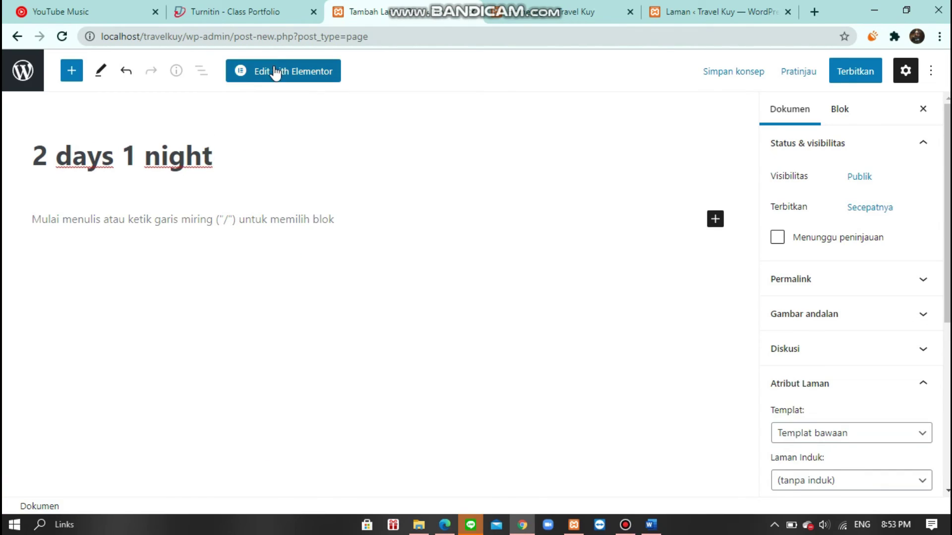
{"action": "left_click", "coordinate": [275, 72]}
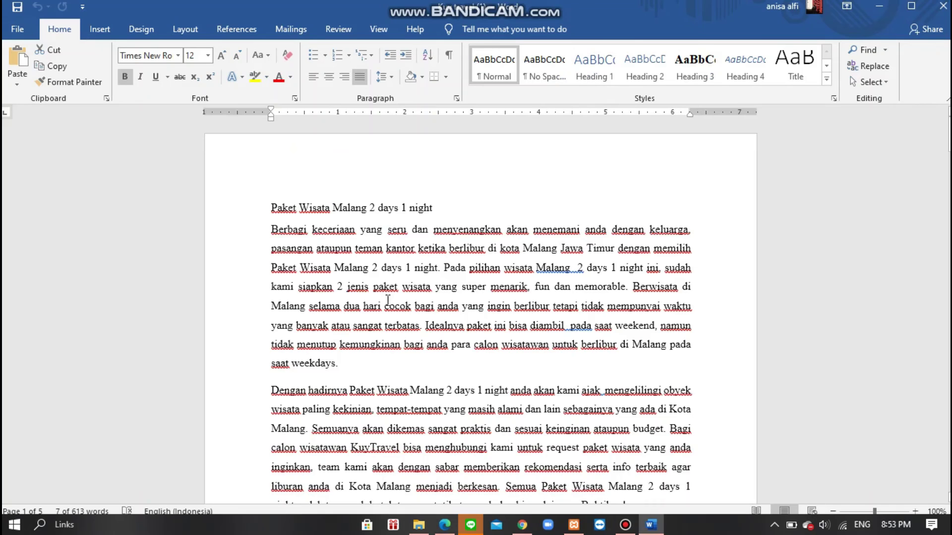
{"action": "left_click_drag", "start_coordinate": [271, 272], "coordinate": [365, 357]}
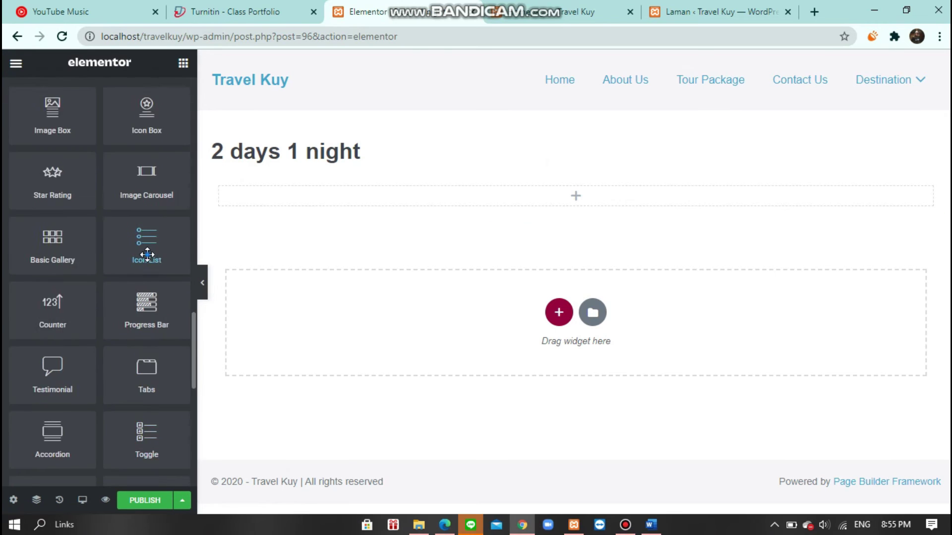
- Add a facility icon list with a heading, changing a list item to 'Villa'
{"action": "left_click", "coordinate": [147, 254]}
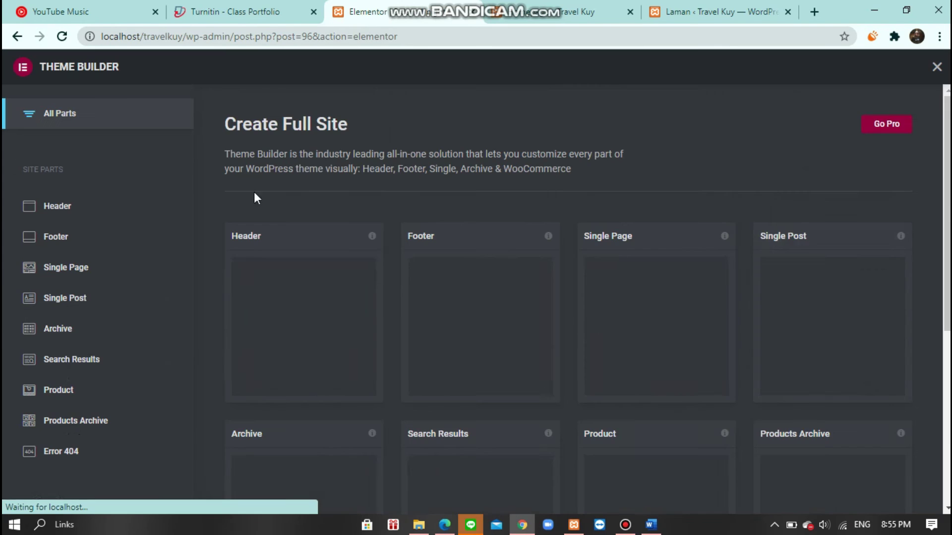
{"action": "scroll", "coordinate": [345, 171], "scroll_direction": "down", "scroll_amount": 4}
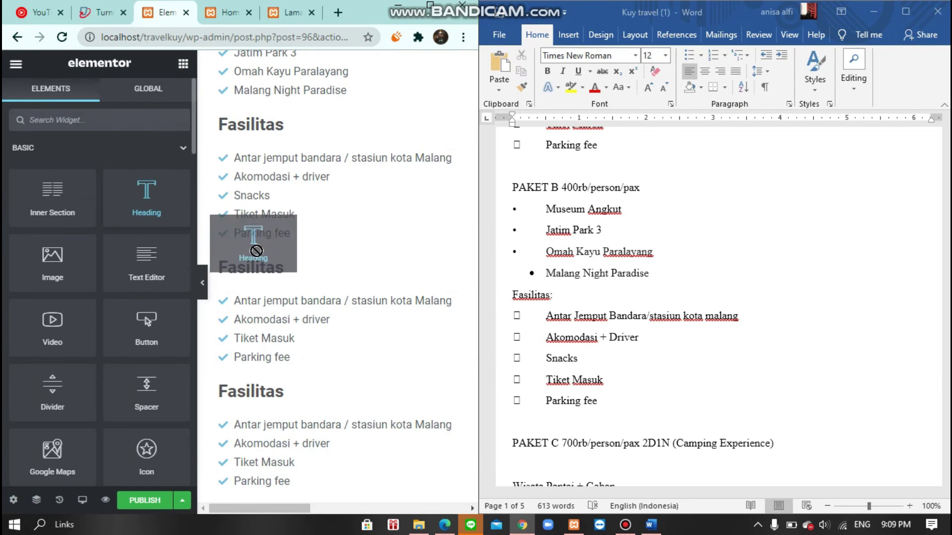
{"action": "left_click_drag", "start_coordinate": [245, 244], "coordinate": [204, 277]}
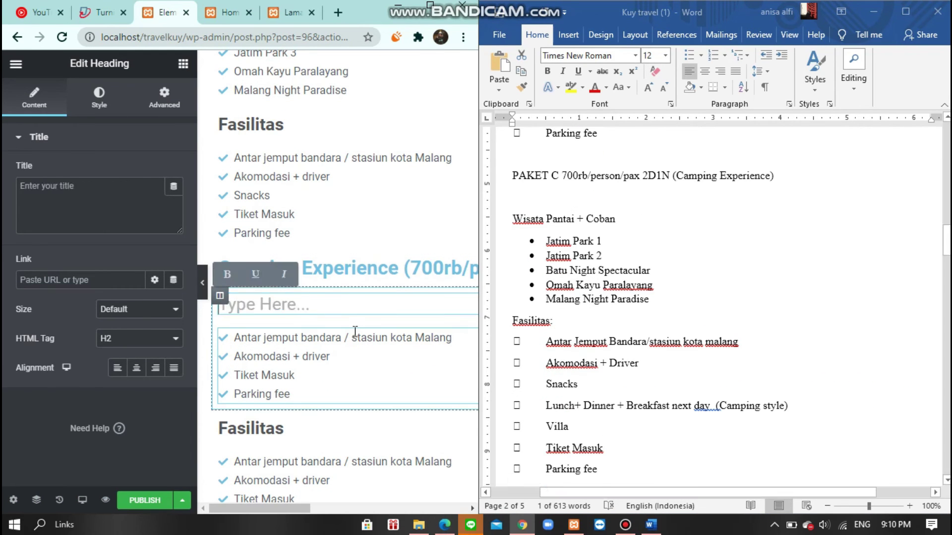
{"action": "left_click", "coordinate": [469, 378]}
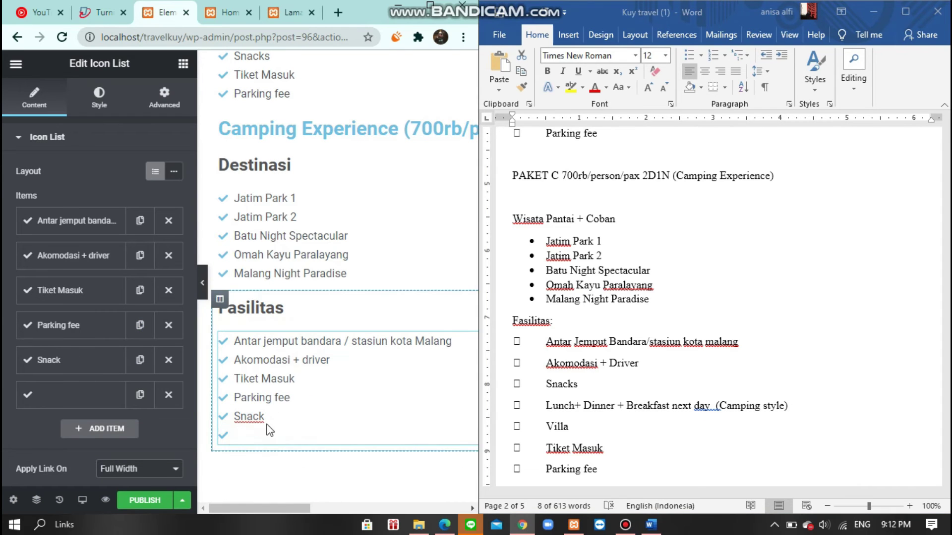
{"action": "key", "text": "ctrl+a"}
{"action": "type", "text": "Villa"}
{"action": "scroll", "coordinate": [6, 442], "scroll_direction": "down", "scroll_amount": 5}
{"action": "scroll", "coordinate": [222, 450], "scroll_direction": "down", "scroll_amount": 2}
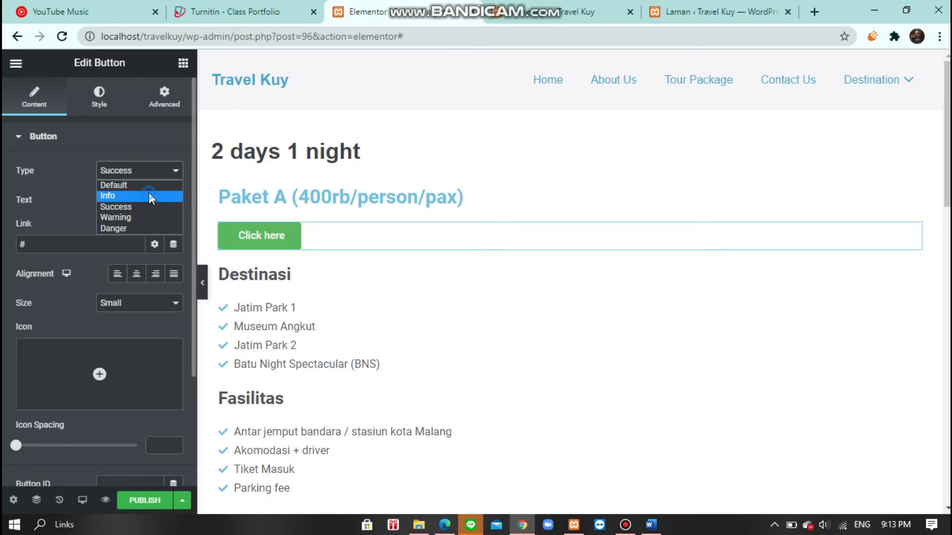
- Style the Paket A and Paket B booking buttons as Info buttons with a calendar icon
{"action": "left_click", "coordinate": [138, 302]}
{"action": "left_click", "coordinate": [119, 328]}
{"action": "scroll", "coordinate": [99, 347], "scroll_direction": "down", "scroll_amount": 2}
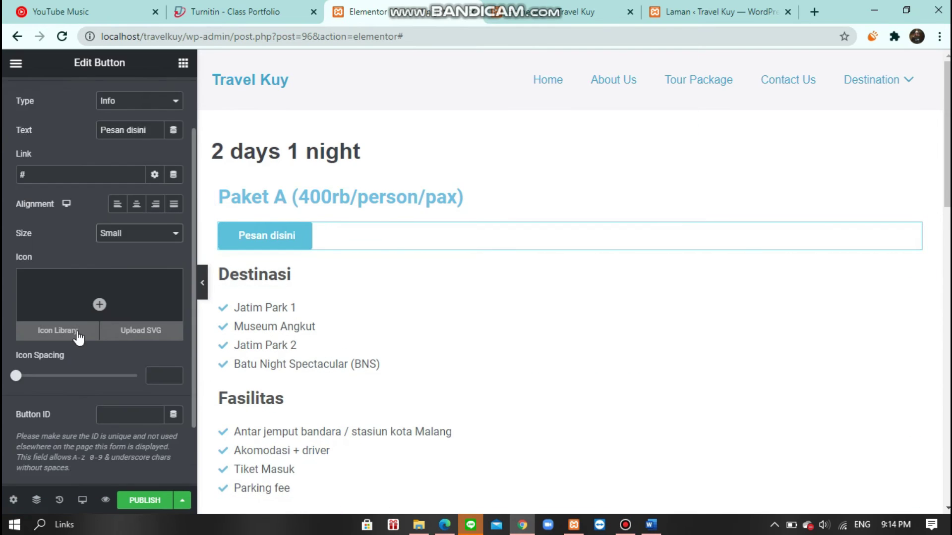
{"action": "left_click", "coordinate": [53, 330]}
{"action": "scroll", "coordinate": [572, 290], "scroll_direction": "down", "scroll_amount": 2}
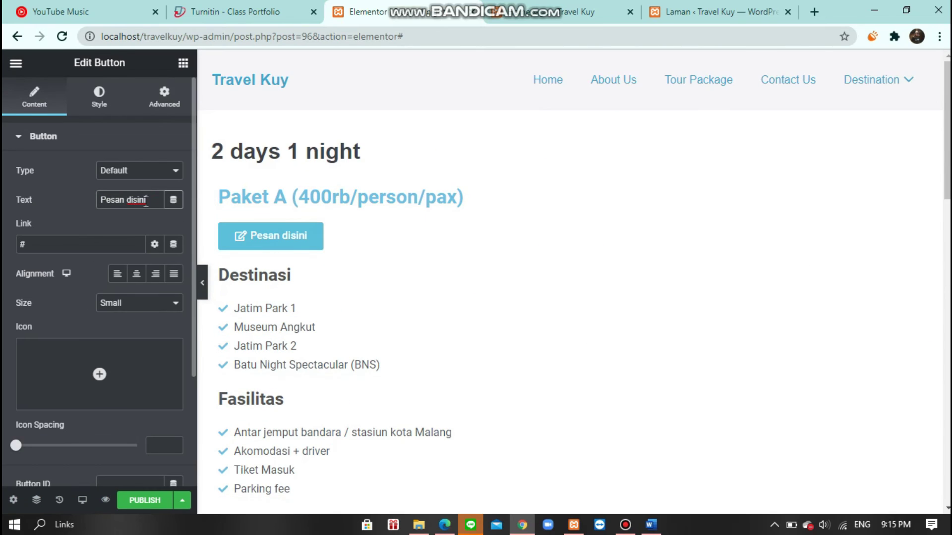
{"action": "scroll", "coordinate": [146, 200], "scroll_direction": "down", "scroll_amount": 3}
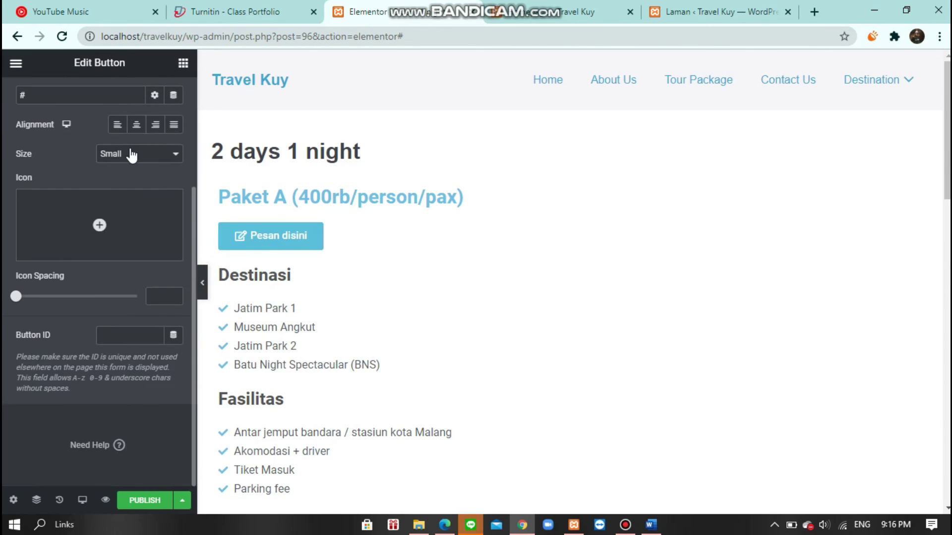
{"action": "left_click", "coordinate": [139, 161]}
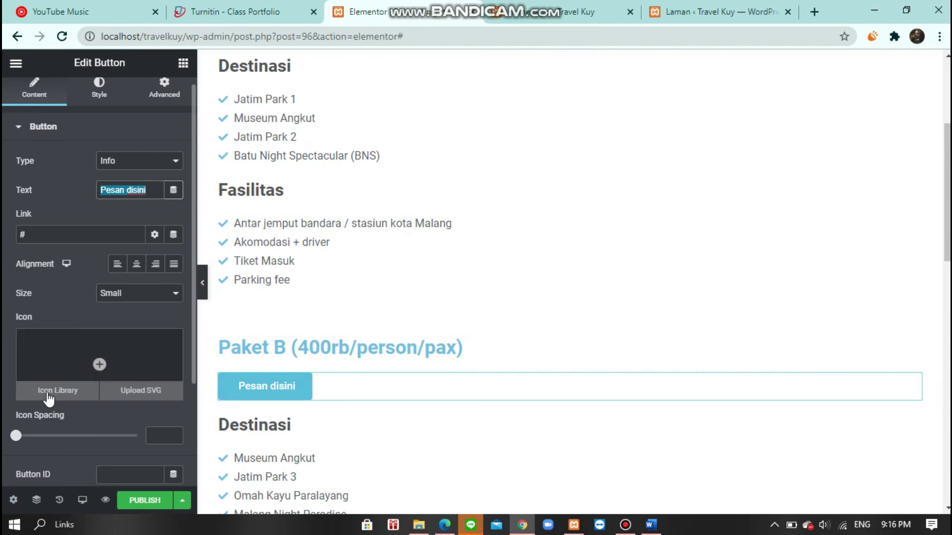
{"action": "left_click", "coordinate": [48, 392]}
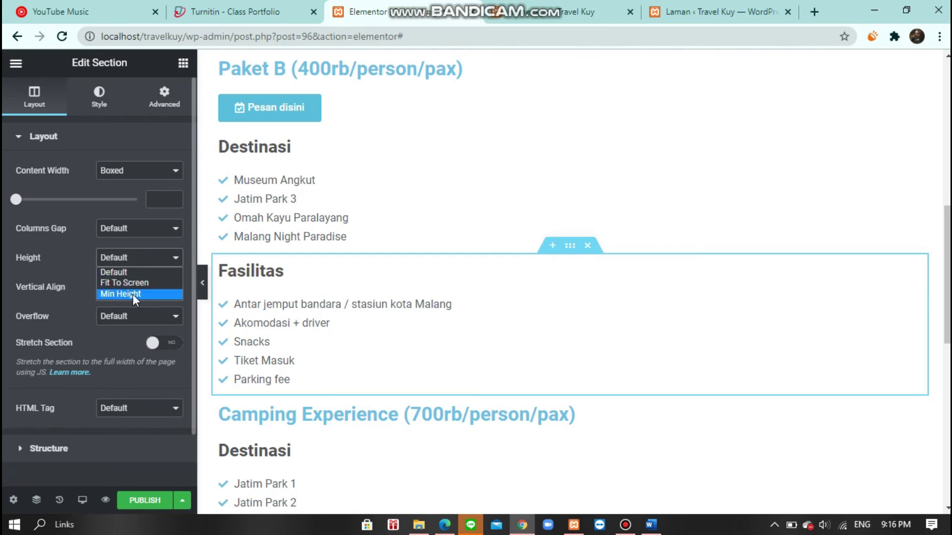
- Set the facility section's Height to Min Height
{"action": "left_click", "coordinate": [133, 294]}
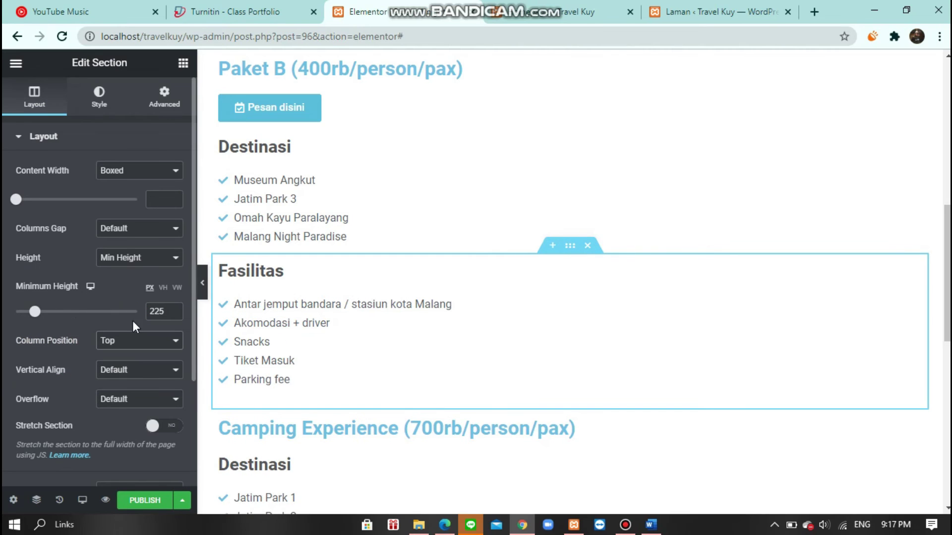
{"action": "scroll", "coordinate": [757, 308], "scroll_direction": "up", "scroll_amount": 2}
{"action": "scroll", "coordinate": [756, 308], "scroll_direction": "down", "scroll_amount": 3}
- Add a Button widget below the Camping Experience heading
{"action": "left_click", "coordinate": [16, 63]}
{"action": "left_click", "coordinate": [15, 62]}
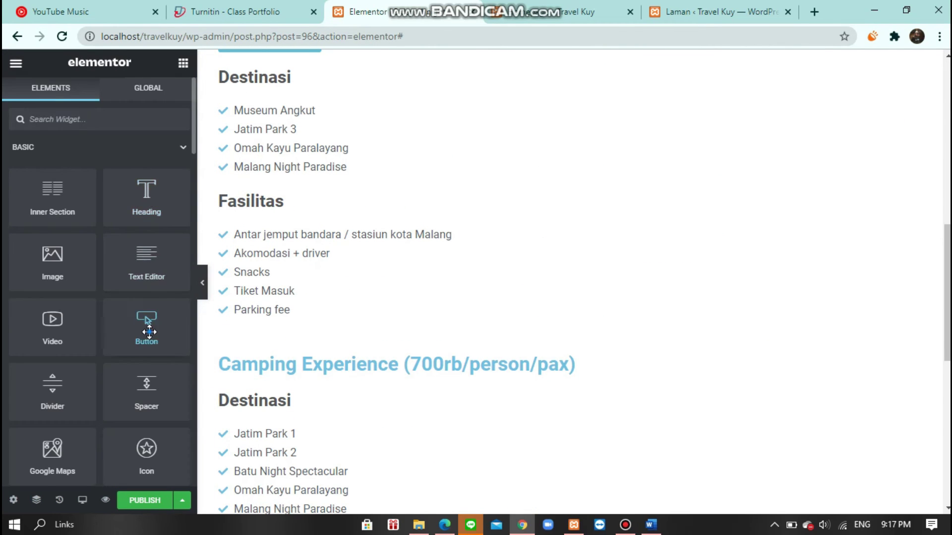
{"action": "left_click_drag", "start_coordinate": [149, 331], "coordinate": [297, 392]}
{"action": "left_click", "coordinate": [144, 171]}
- Insert the calendar icon into the button, then exit the editor to the dashboard
{"action": "left_click", "coordinate": [99, 375]}
{"action": "double_click", "coordinate": [446, 357]}
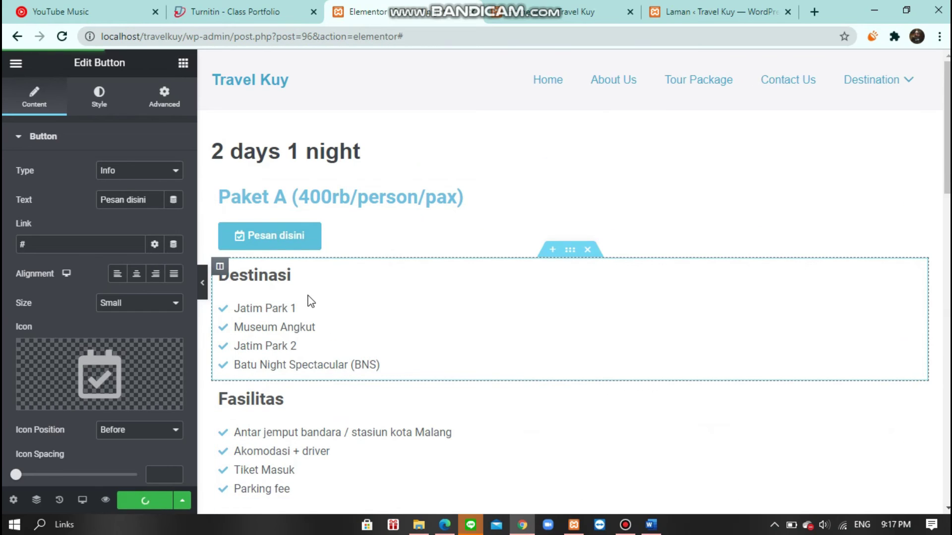
{"action": "left_click", "coordinate": [16, 63]}
{"action": "left_click", "coordinate": [60, 315]}
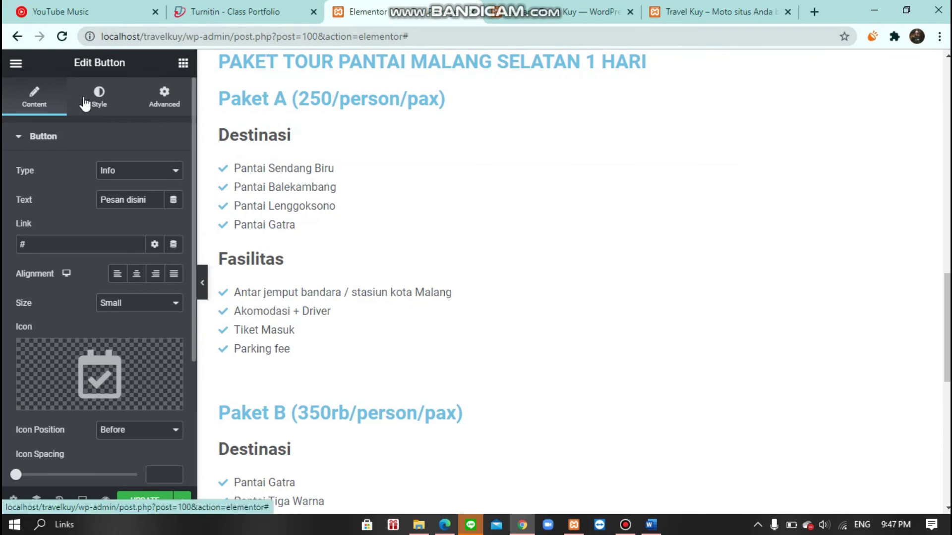
- Link the Paket A booking button to the copied Contact Us URL and add a Paket B button
{"action": "left_click", "coordinate": [151, 133]}
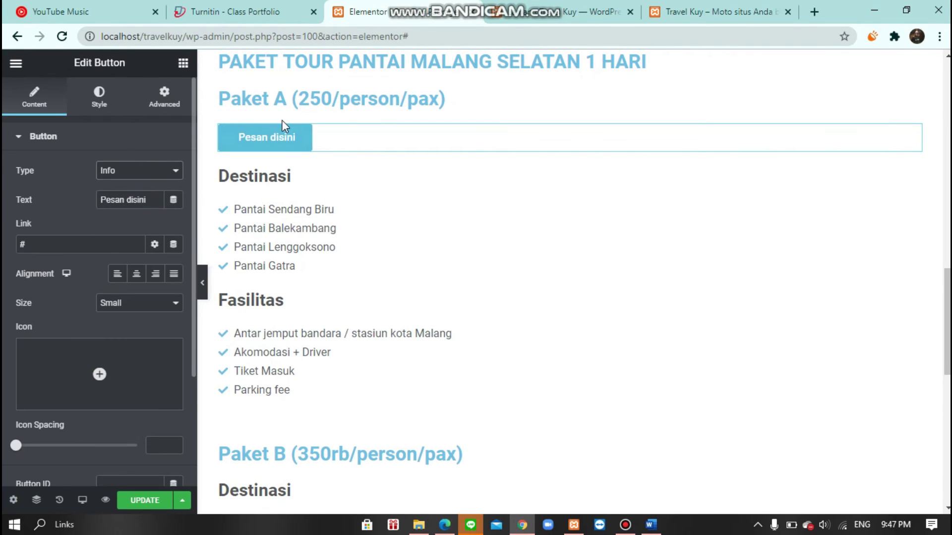
{"action": "left_click", "coordinate": [719, 11]}
{"action": "left_click", "coordinate": [767, 100]}
{"action": "left_click", "coordinate": [255, 37]}
{"action": "key", "text": "ctrl+c"}
{"action": "left_click", "coordinate": [357, 12]}
{"action": "left_click", "coordinate": [79, 244]}
{"action": "key", "text": "ctrl+a"}
{"action": "key", "text": "ctrl+v"}
{"action": "scroll", "coordinate": [296, 232], "scroll_direction": "down", "scroll_amount": 5}
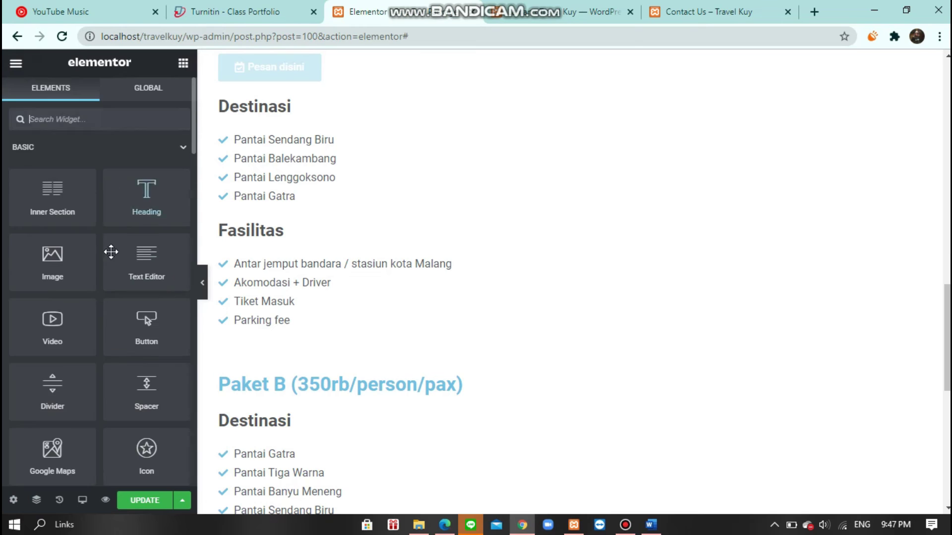
{"action": "left_click_drag", "start_coordinate": [275, 402], "coordinate": [275, 401]}
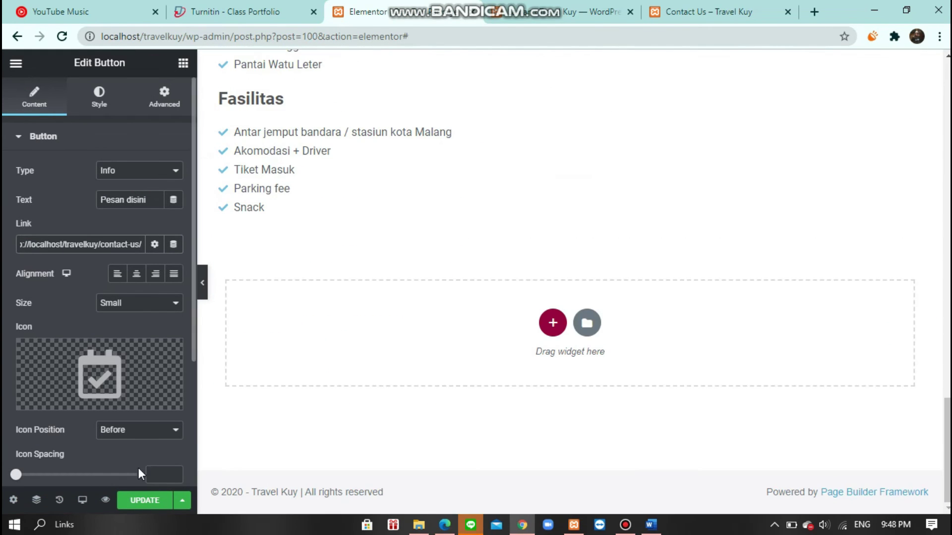
{"action": "left_click", "coordinate": [813, 11]}
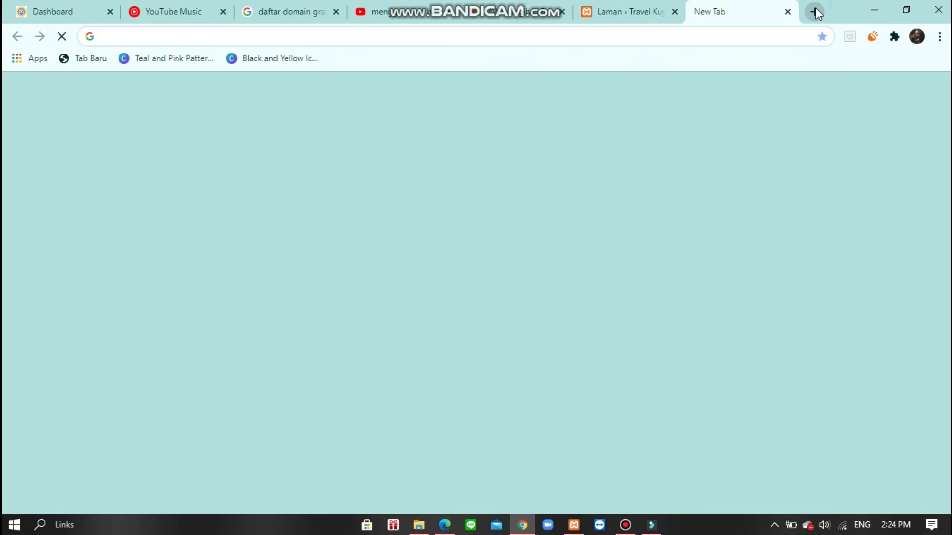
- Go to the masterweb.com home page in the new tab
{"action": "type", "text": "maste"}
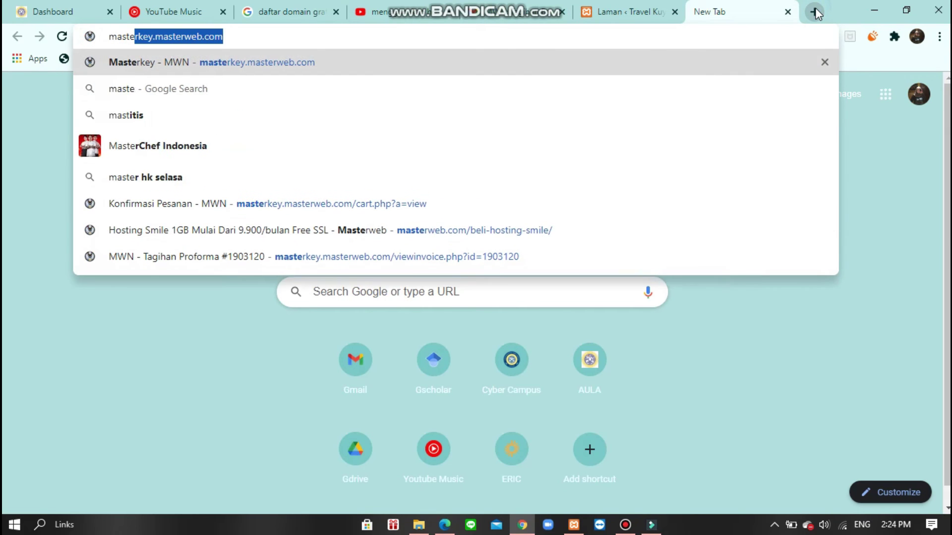
{"action": "type", "text": "rbeb"}
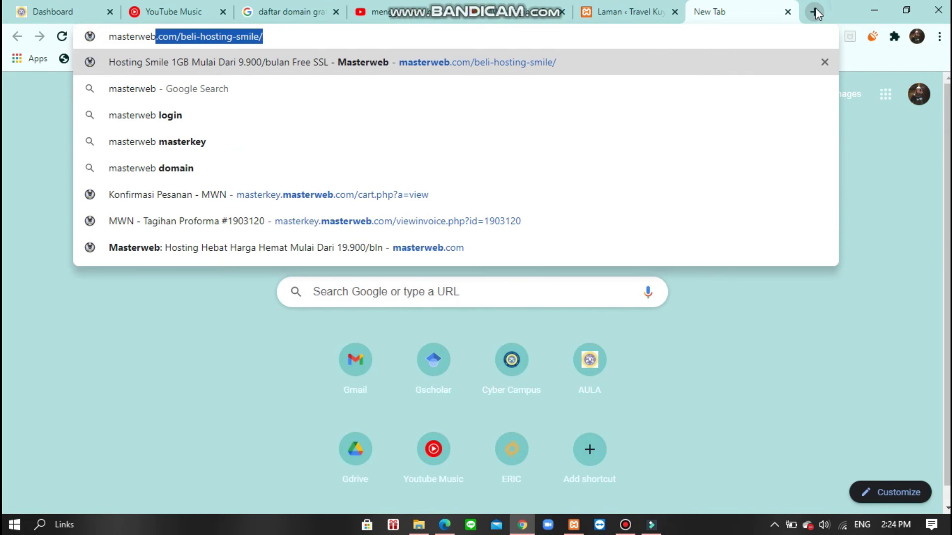
{"action": "key", "text": "Right"}
{"action": "key", "text": "BackSpace"}
{"action": "key", "text": "BackSpace"}
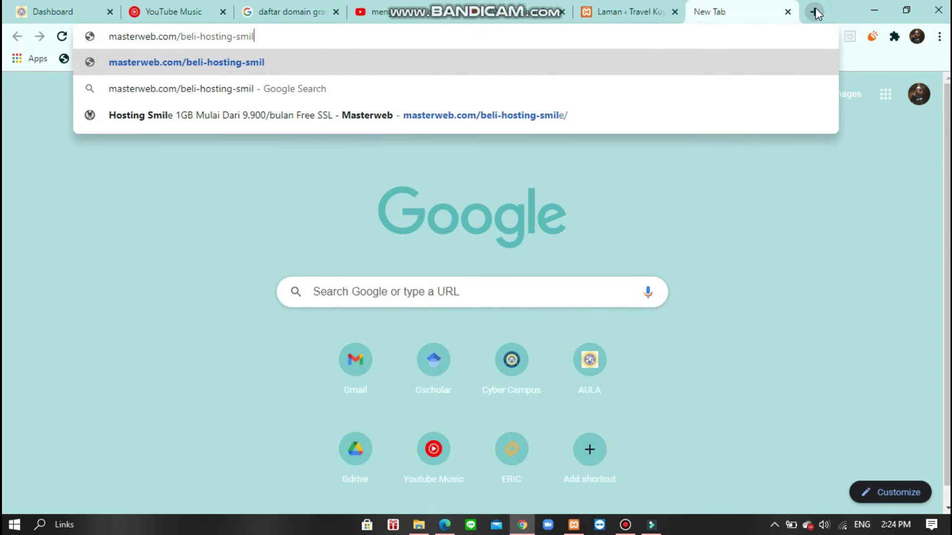
{"action": "key", "text": "BackSpace"}
{"action": "key", "text": "BackSpace"}
{"action": "key", "text": "BackSpace"}
{"action": "key", "text": "Return"}
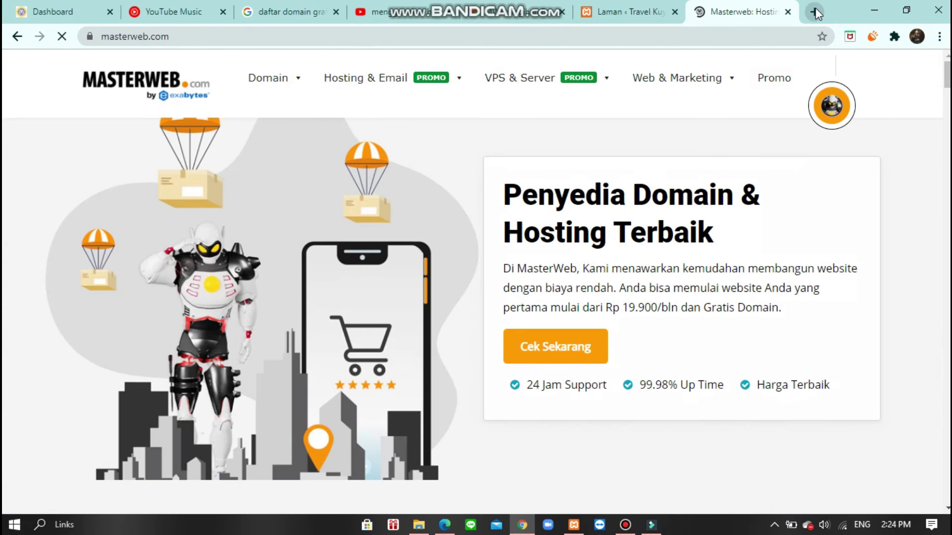
- Open the Hosting Smile plan from the Hosting & Email menu
{"action": "mouse_move", "coordinate": [946, 69]}
{"action": "left_mouse_down"}
{"action": "mouse_move", "coordinate": [947, 233]}
{"action": "mouse_move", "coordinate": [947, 74]}
{"action": "left_mouse_up"}
{"action": "mouse_move", "coordinate": [291, 81]}
{"action": "mouse_move", "coordinate": [378, 86]}
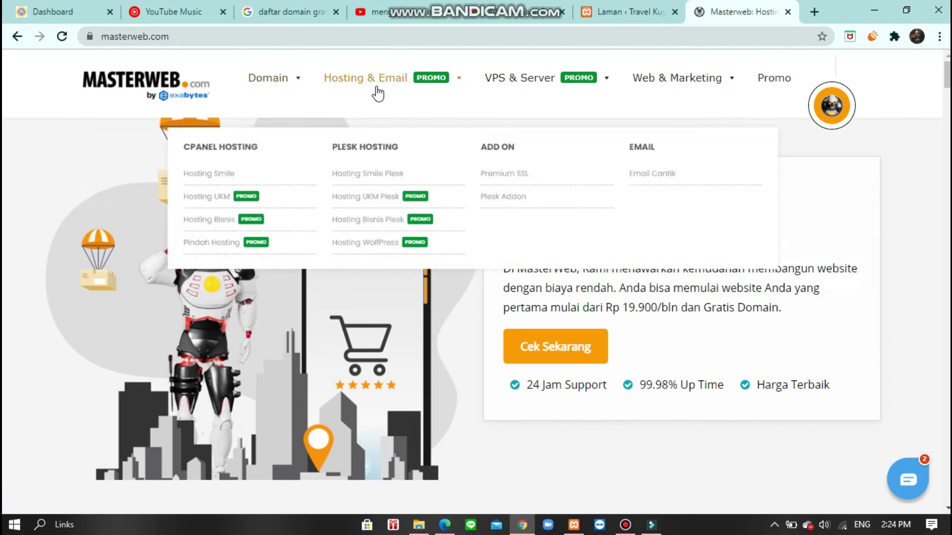
{"action": "left_click", "coordinate": [147, 164]}
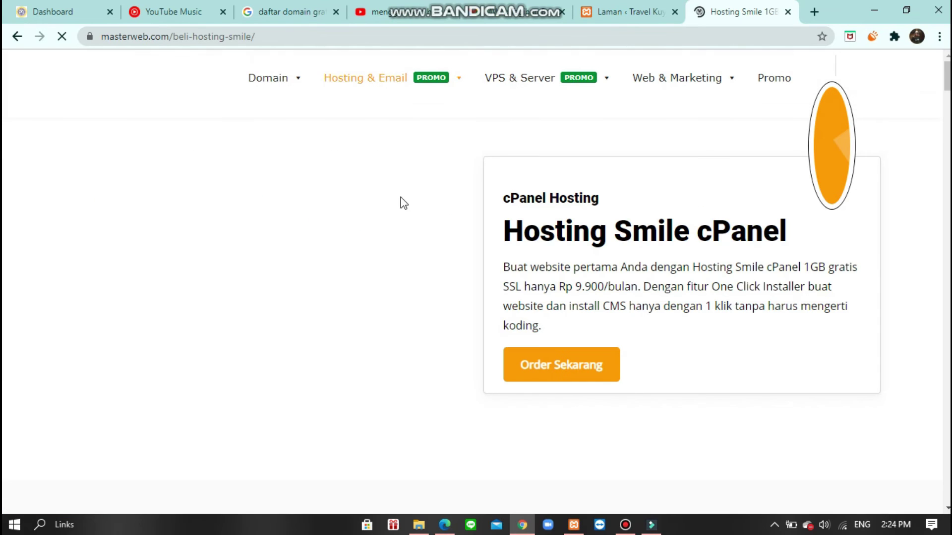
{"action": "scroll", "coordinate": [761, 191], "scroll_direction": "down", "scroll_amount": 8}
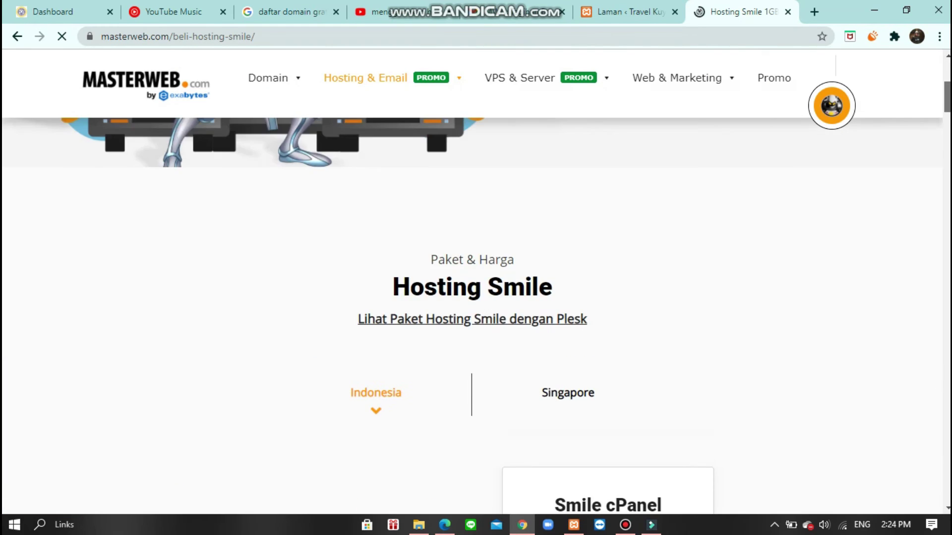
{"action": "scroll", "coordinate": [608, 317], "scroll_direction": "down", "scroll_amount": 5}
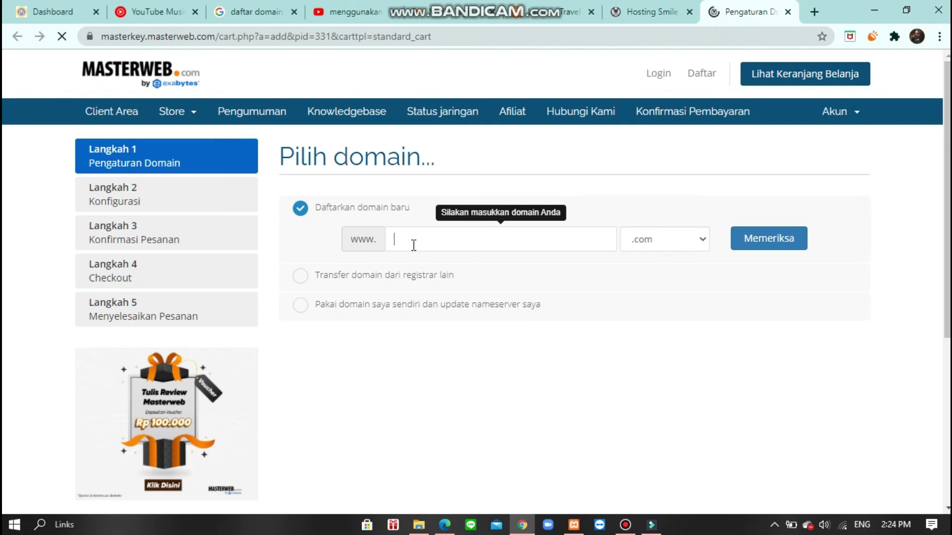
- Check travelkuy with the .web.id extension and add travelkuy.co.id to the cart
{"action": "left_click", "coordinate": [419, 240]}
{"action": "left_click", "coordinate": [428, 264]}
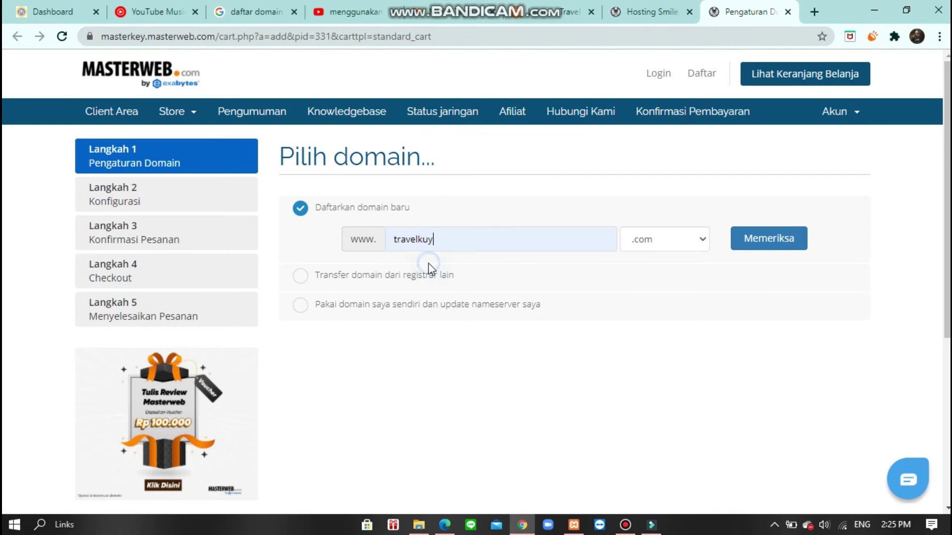
{"action": "left_click", "coordinate": [643, 242]}
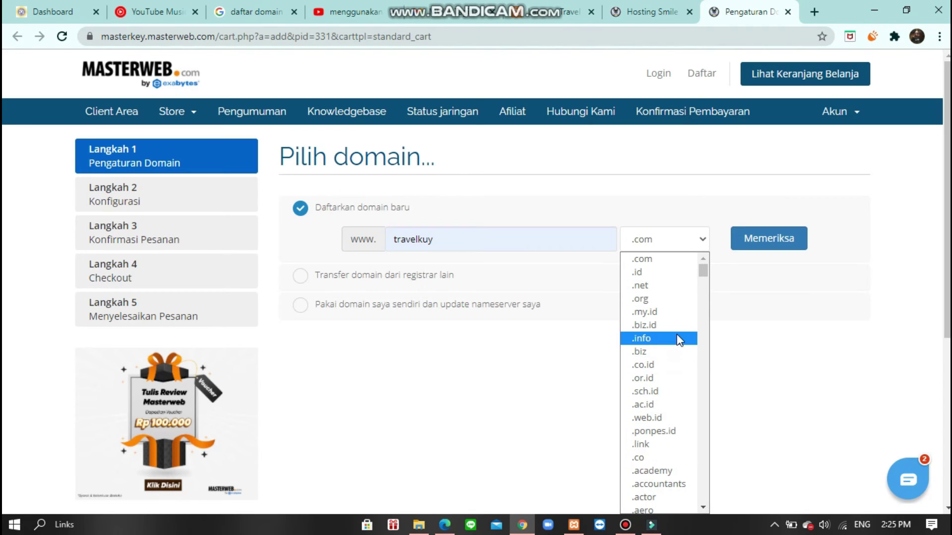
{"action": "left_click", "coordinate": [657, 420]}
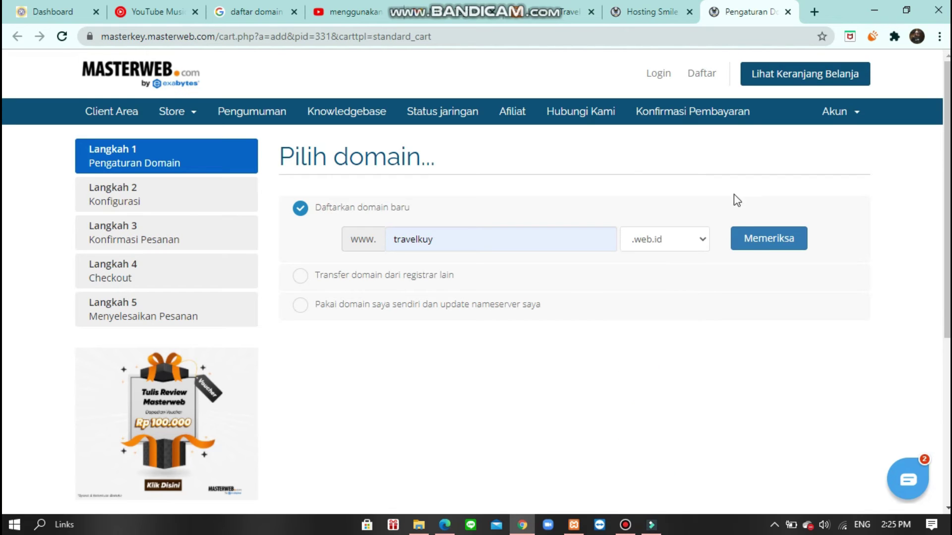
{"action": "left_click", "coordinate": [761, 247]}
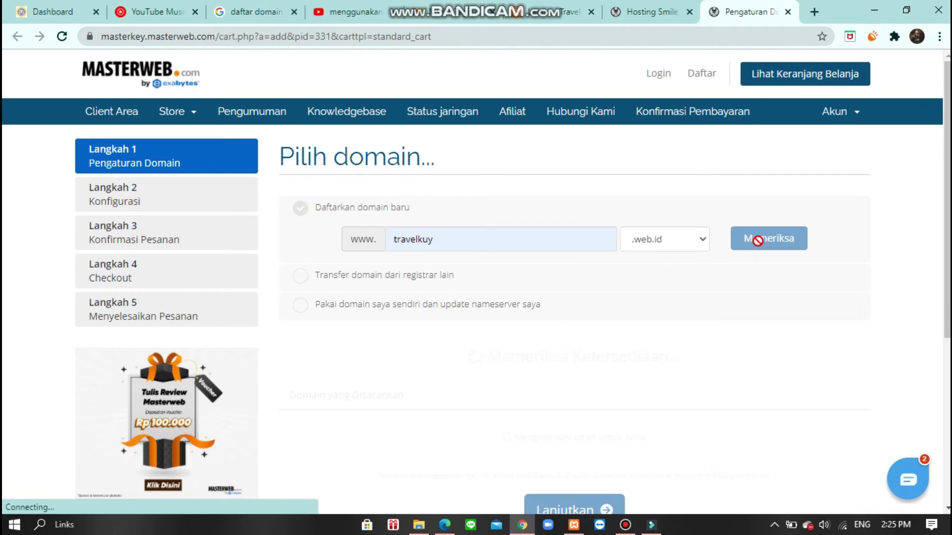
{"action": "scroll", "coordinate": [794, 317], "scroll_direction": "down", "scroll_amount": 4}
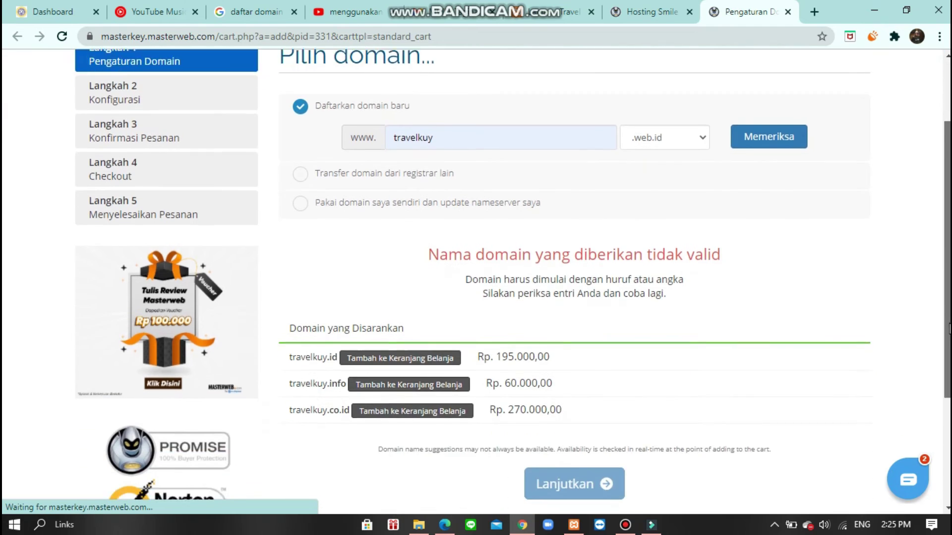
{"action": "left_click", "coordinate": [457, 303]}
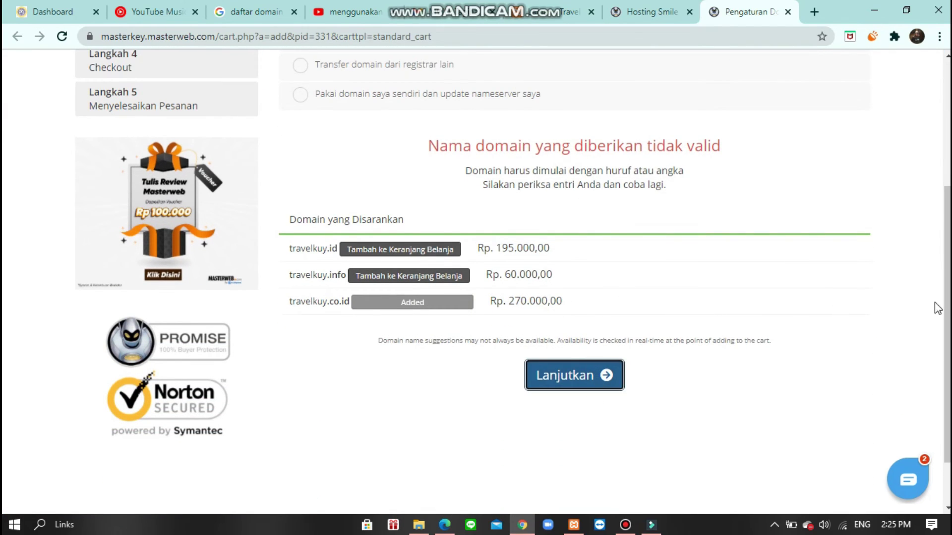
- Continue past the Smile cPanel configuration to the Ulasan & Bayar page
{"action": "left_click", "coordinate": [574, 375]}
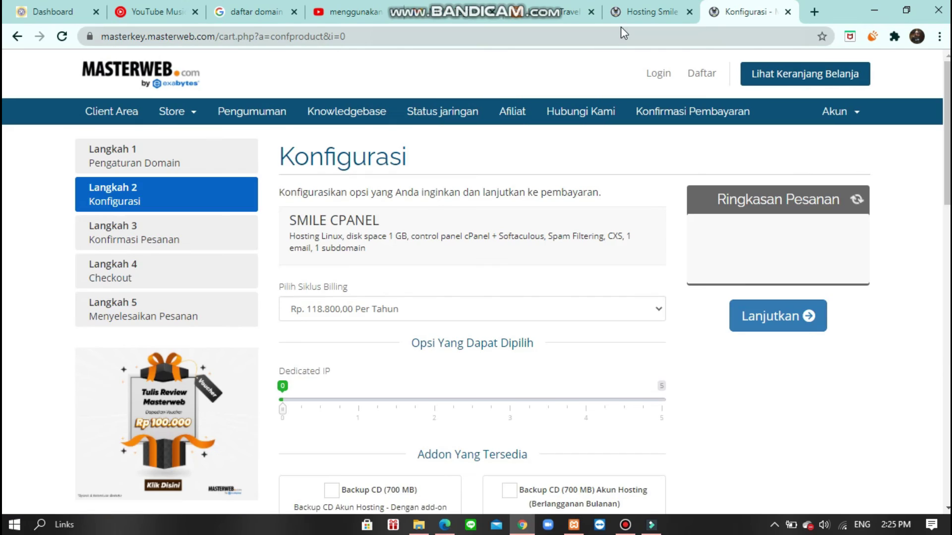
{"action": "left_click", "coordinate": [624, 14]}
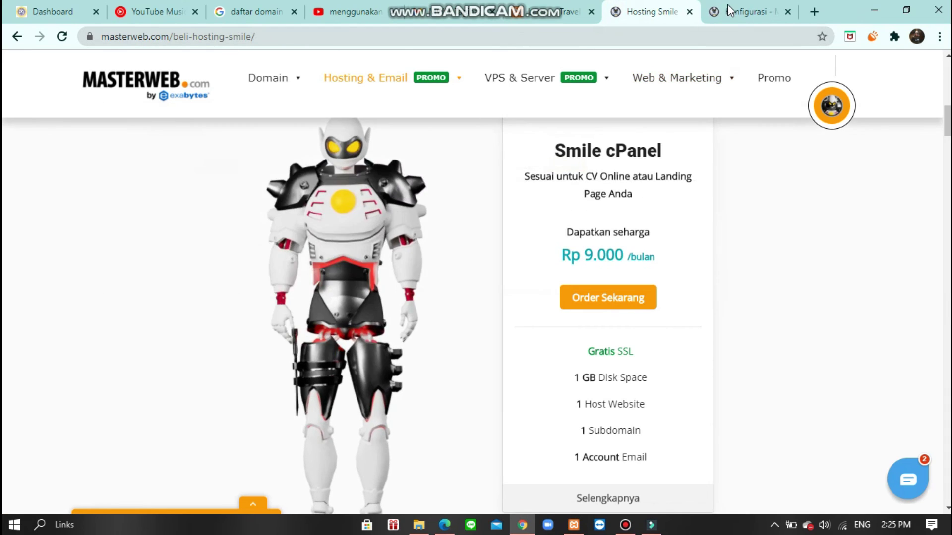
{"action": "left_click", "coordinate": [728, 4]}
{"action": "scroll", "coordinate": [947, 191], "scroll_direction": "down", "scroll_amount": 1}
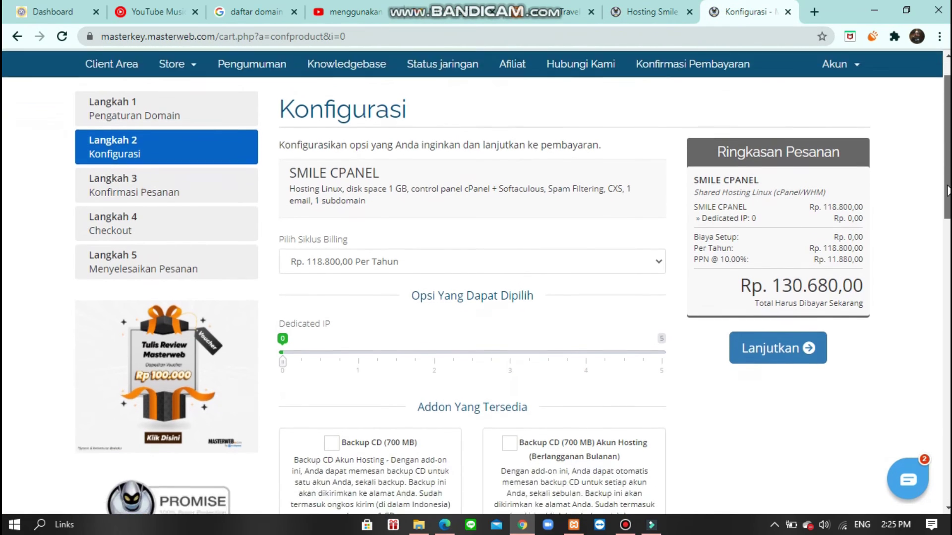
{"action": "scroll", "coordinate": [947, 191], "scroll_direction": "down", "scroll_amount": 3}
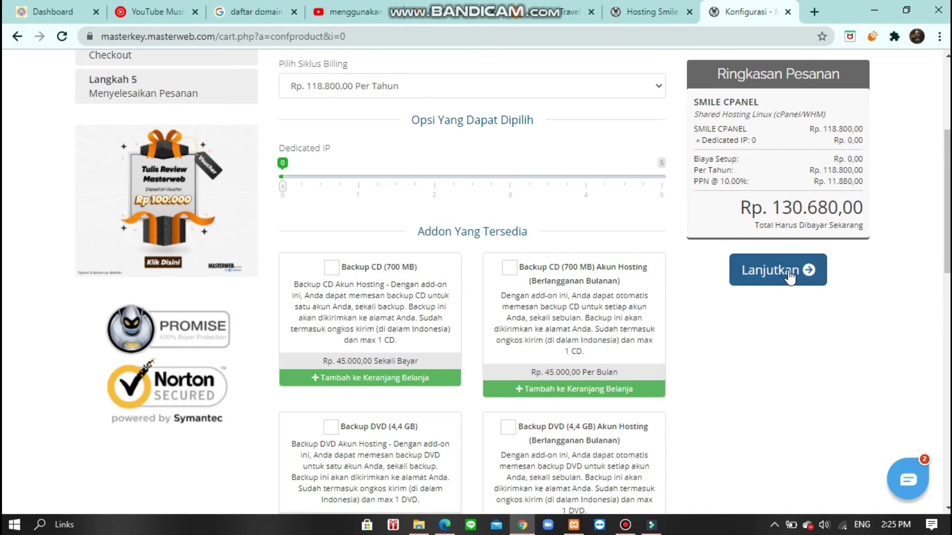
{"action": "left_click", "coordinate": [789, 276]}
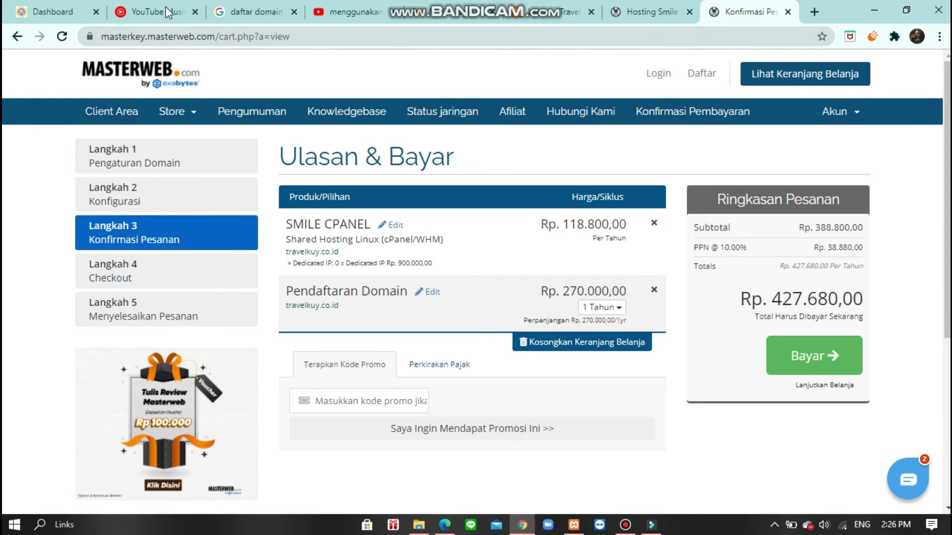
- Open the masterkey link from the Gmail order email in a new tab, closing old tabs
{"action": "left_click", "coordinate": [441, 14]}
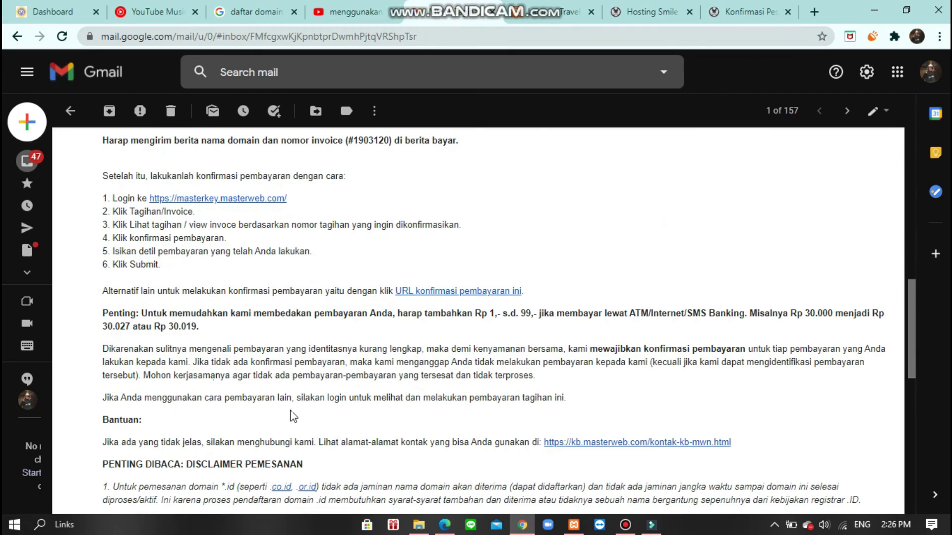
{"action": "right_click", "coordinate": [188, 202]}
{"action": "left_click", "coordinate": [211, 209]}
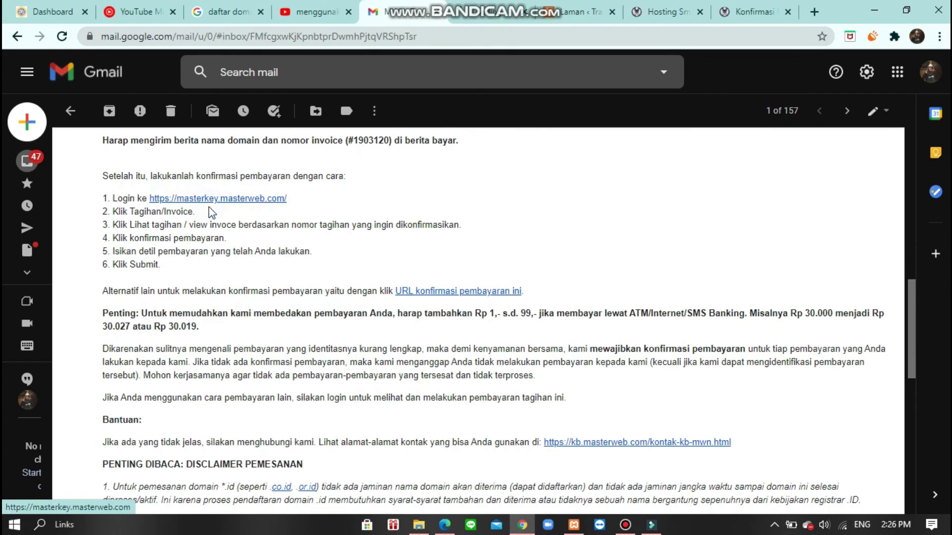
{"action": "left_click", "coordinate": [787, 12]}
{"action": "left_click", "coordinate": [787, 12]}
{"action": "left_click", "coordinate": [629, 12]}
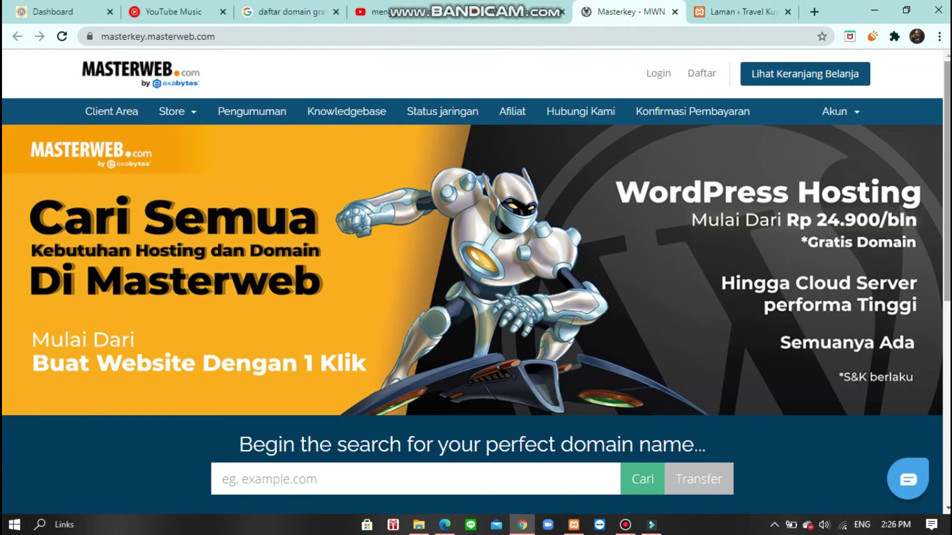
{"action": "scroll", "coordinate": [475, 273], "scroll_direction": "down", "scroll_amount": 1}
- Log in to the Masterweb client area, passing the reCAPTCHA check
{"action": "left_click", "coordinate": [843, 100]}
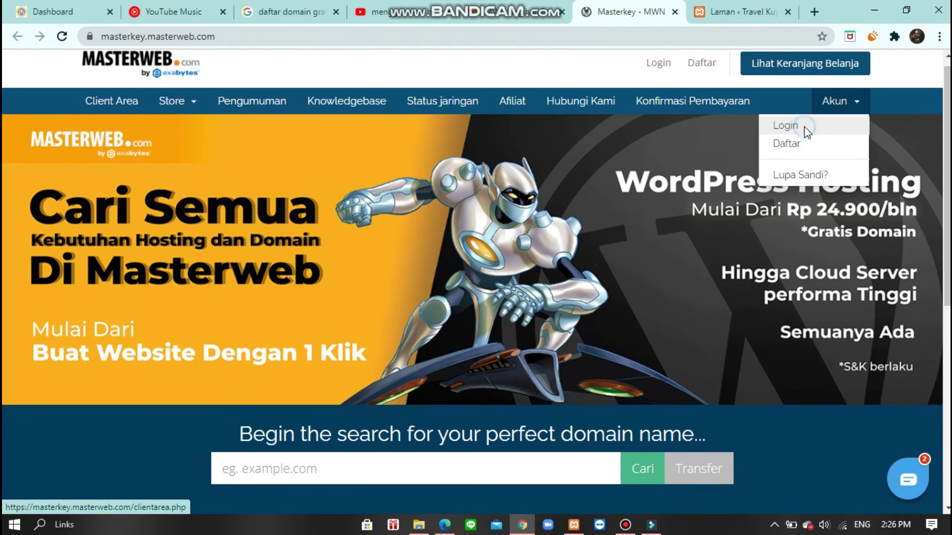
{"action": "left_click", "coordinate": [804, 126]}
{"action": "left_click", "coordinate": [439, 439]}
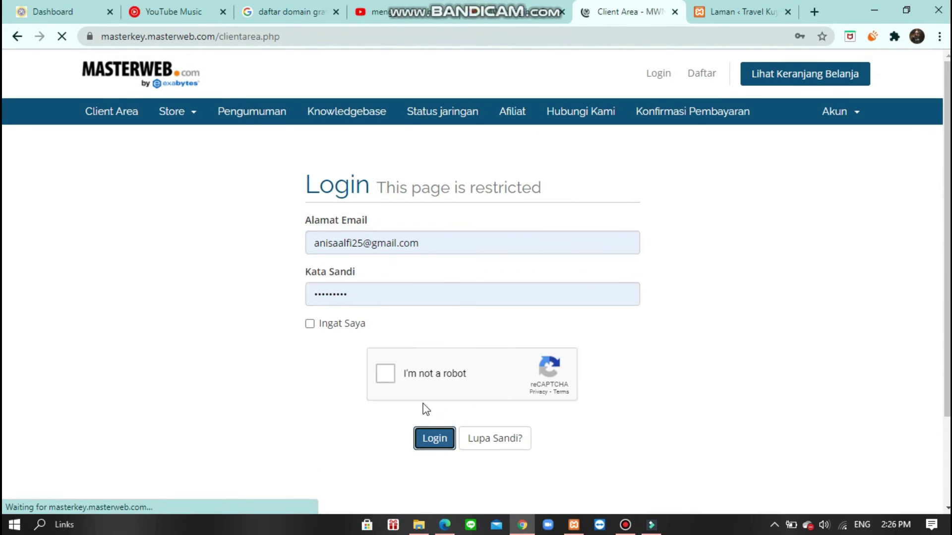
{"action": "left_click", "coordinate": [389, 424]}
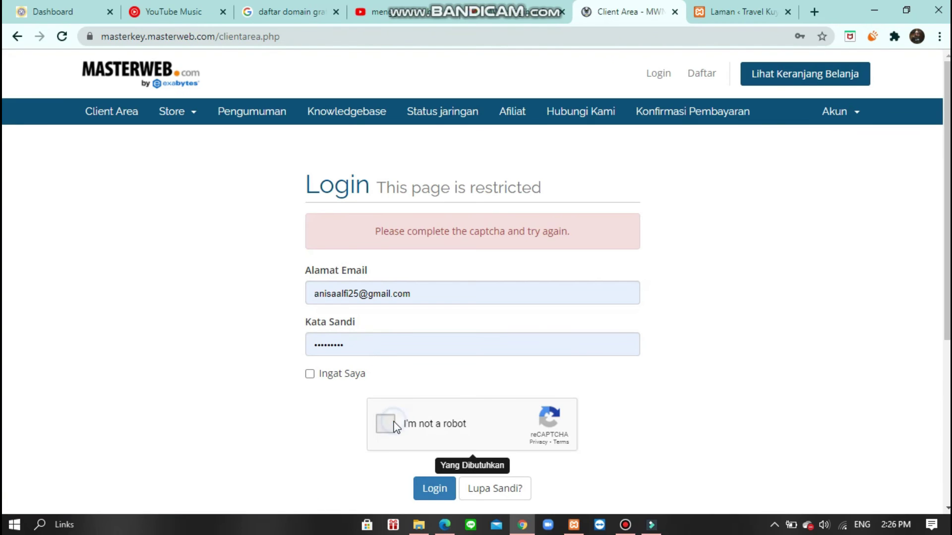
{"action": "left_click", "coordinate": [441, 491]}
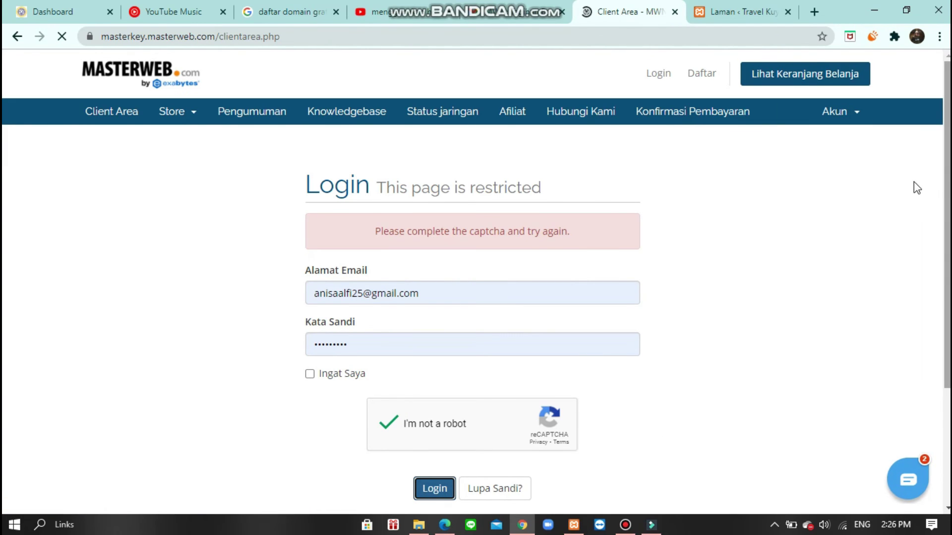
- View the unpaid invoice and its e-faktur tax document from the Invoices list
{"action": "scroll", "coordinate": [927, 228], "scroll_direction": "down", "scroll_amount": 5}
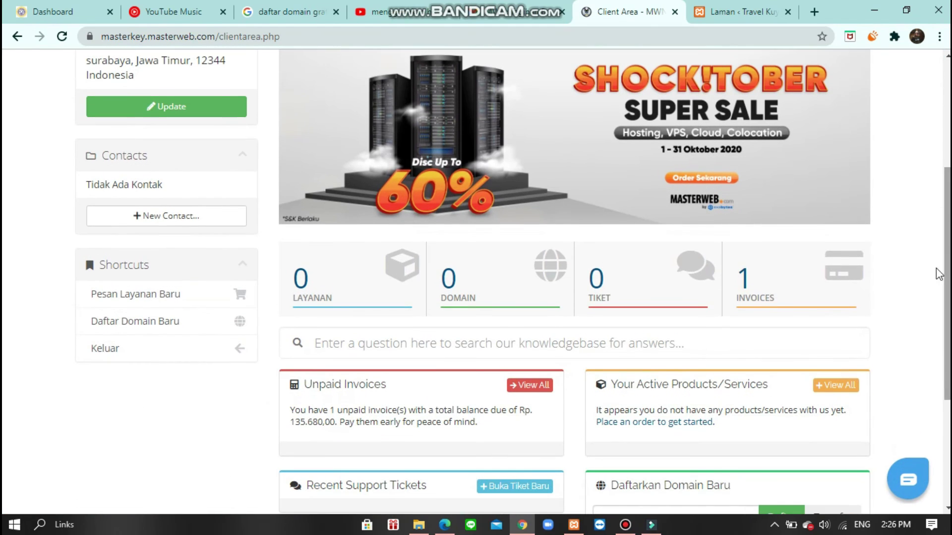
{"action": "left_click", "coordinate": [779, 291]}
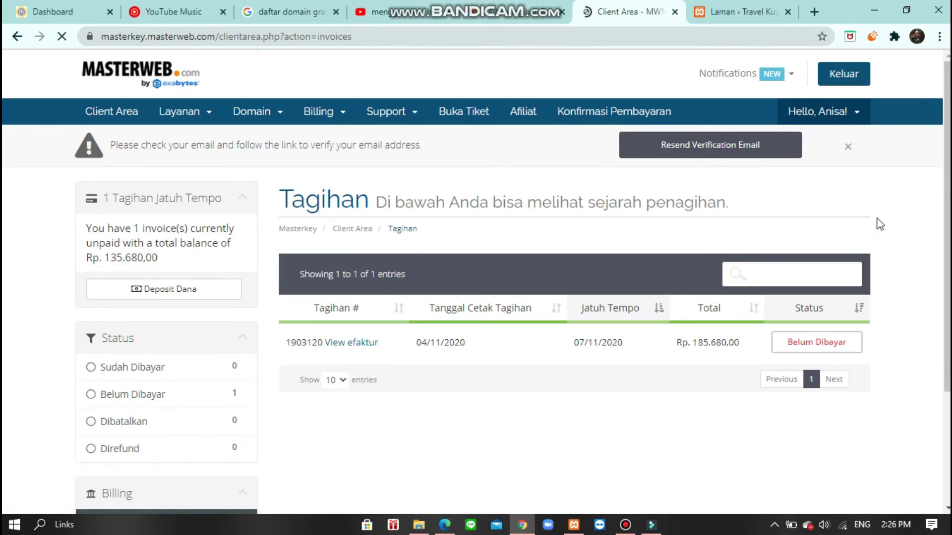
{"action": "scroll", "coordinate": [843, 243], "scroll_direction": "down", "scroll_amount": 2}
{"action": "left_click", "coordinate": [802, 256]}
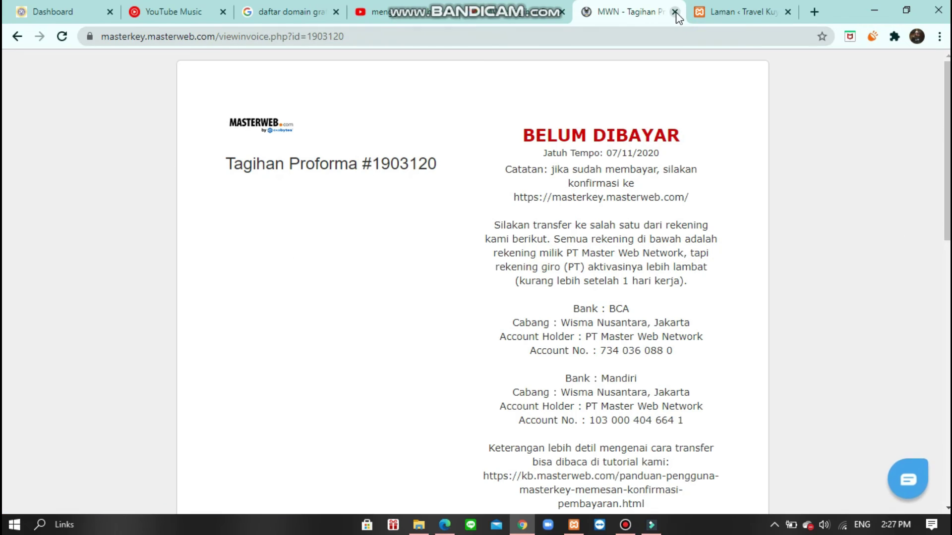
{"action": "left_click", "coordinate": [17, 36]}
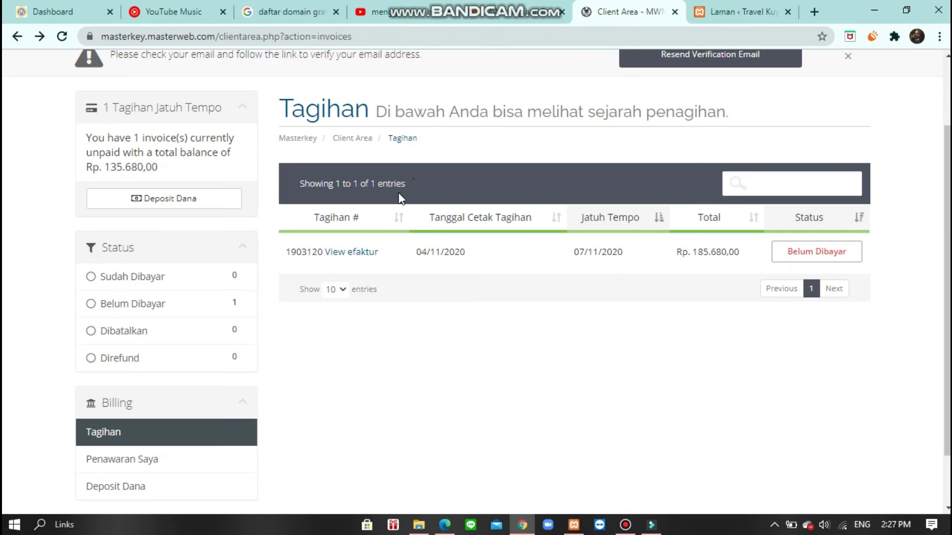
{"action": "left_click", "coordinate": [347, 253]}
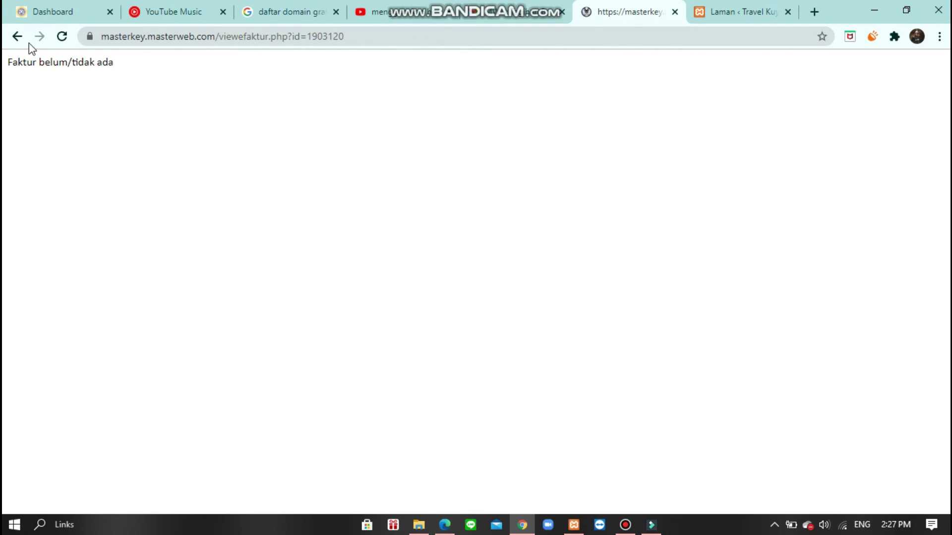
{"action": "left_click", "coordinate": [18, 37]}
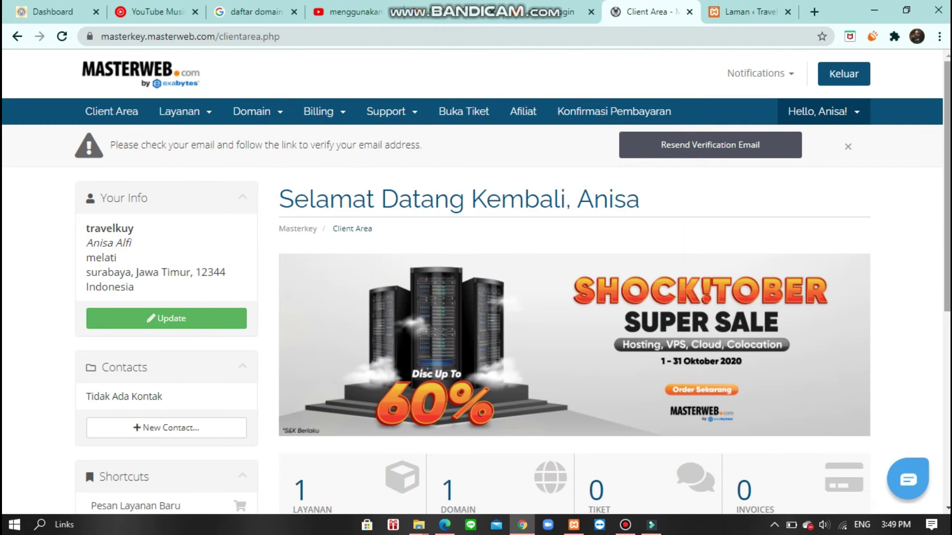
- Confirm the active Smile cPanel service, then open the travelkuy.web.id hosting email in Gmail
{"action": "scroll", "coordinate": [425, 305], "scroll_direction": "down", "scroll_amount": 3}
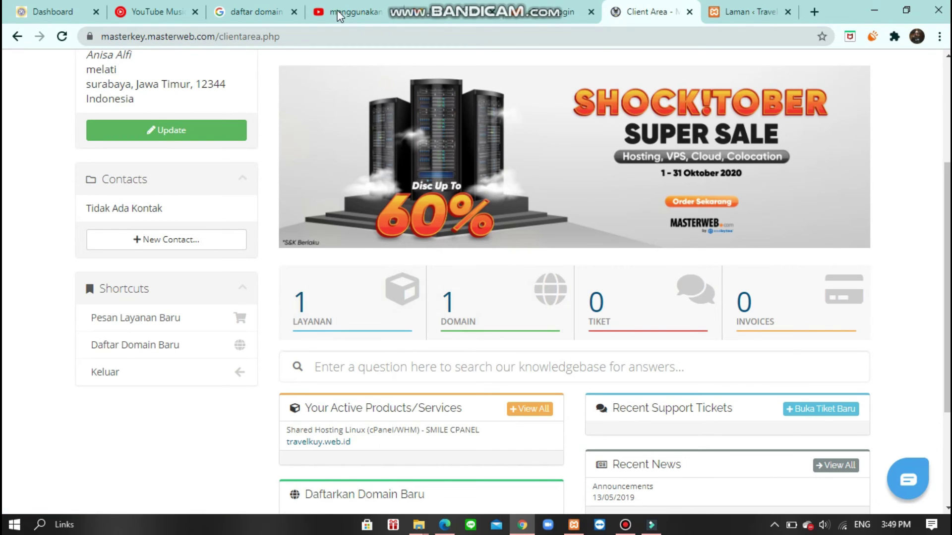
{"action": "left_click", "coordinate": [461, 14]}
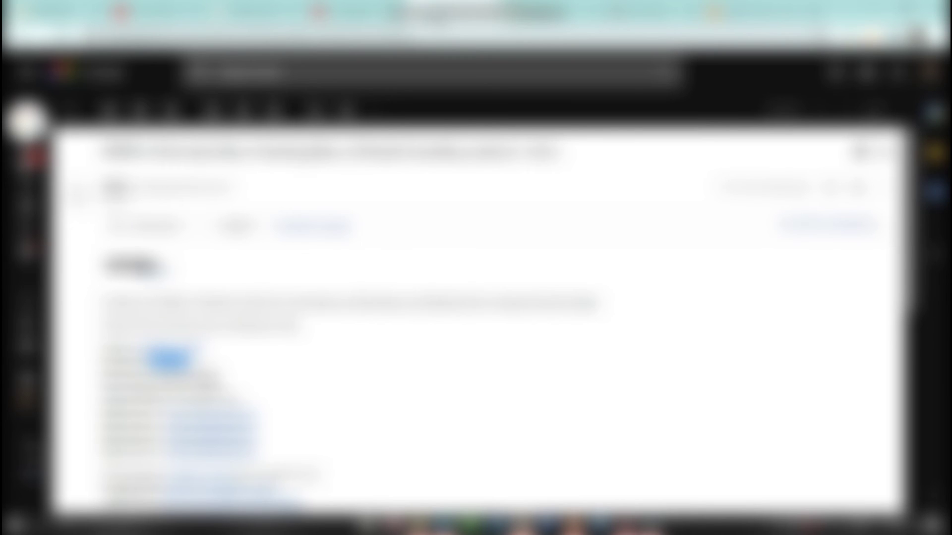
- Log in to cPanel with the hosting account details and let the browser save the password
{"action": "left_click_drag", "start_coordinate": [149, 374], "coordinate": [218, 374]}
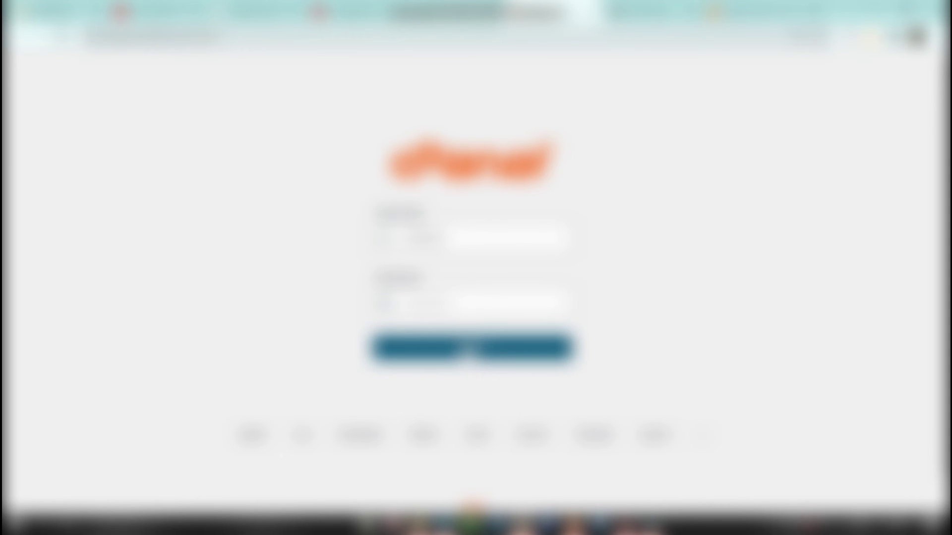
{"action": "left_click", "coordinate": [487, 345]}
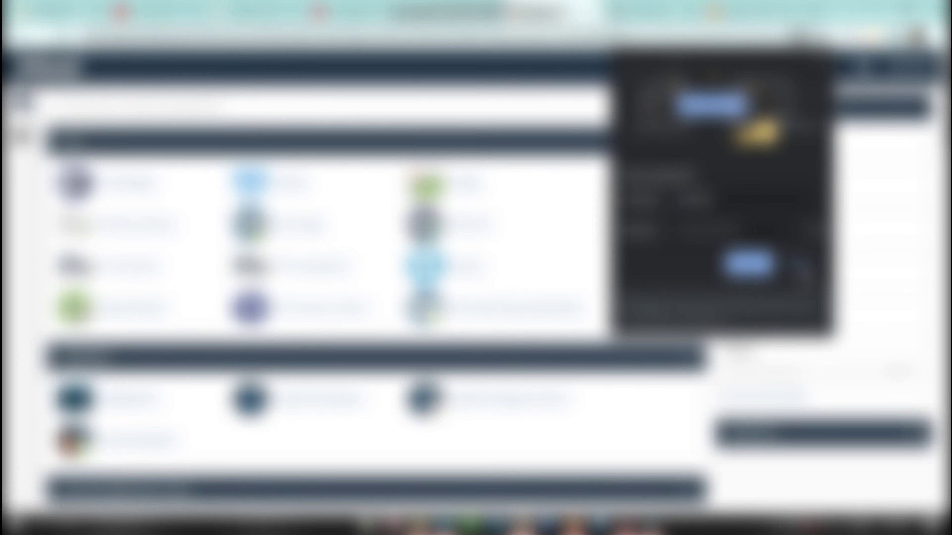
{"action": "left_click", "coordinate": [758, 266]}
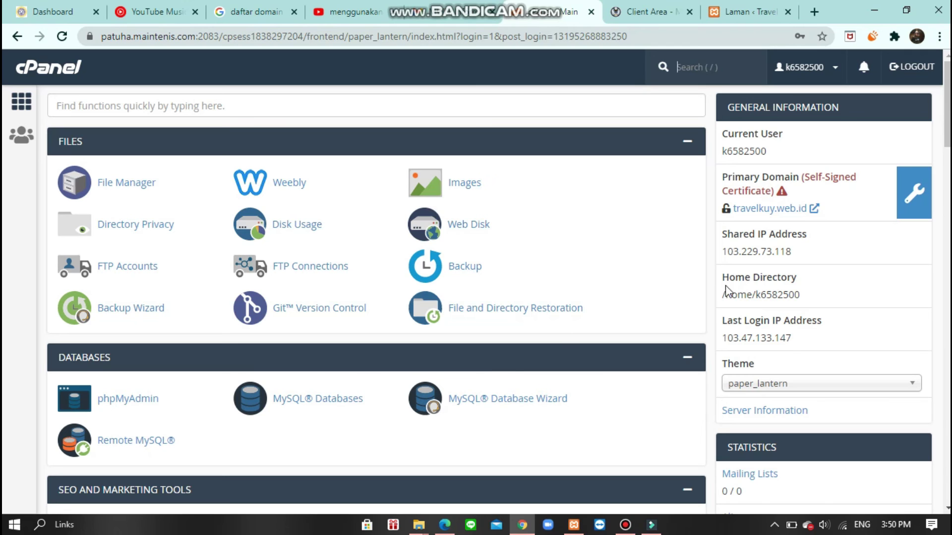
- Open WordPress Manager by Softaculous from cPanel's Software section
{"action": "scroll", "coordinate": [727, 290], "scroll_direction": "down", "scroll_amount": 2}
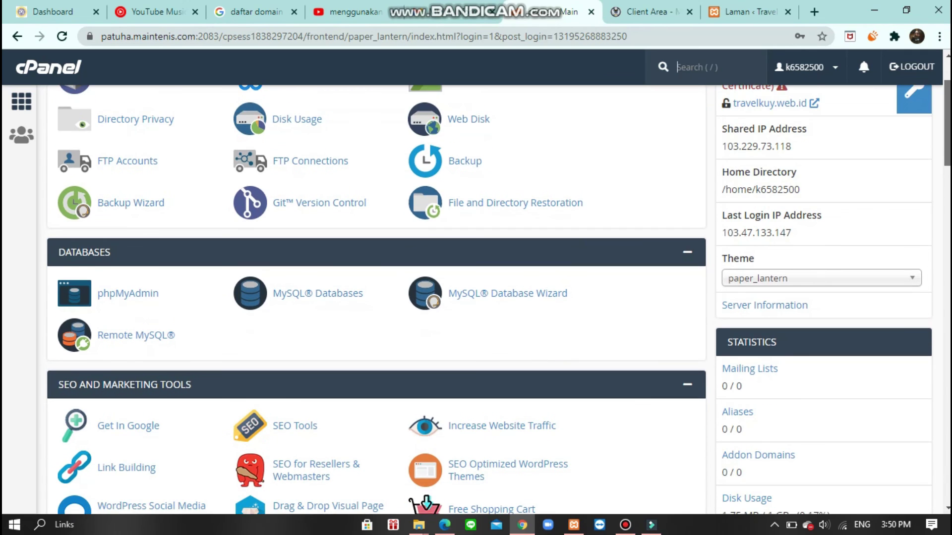
{"action": "scroll", "coordinate": [947, 240], "scroll_direction": "down", "scroll_amount": 8}
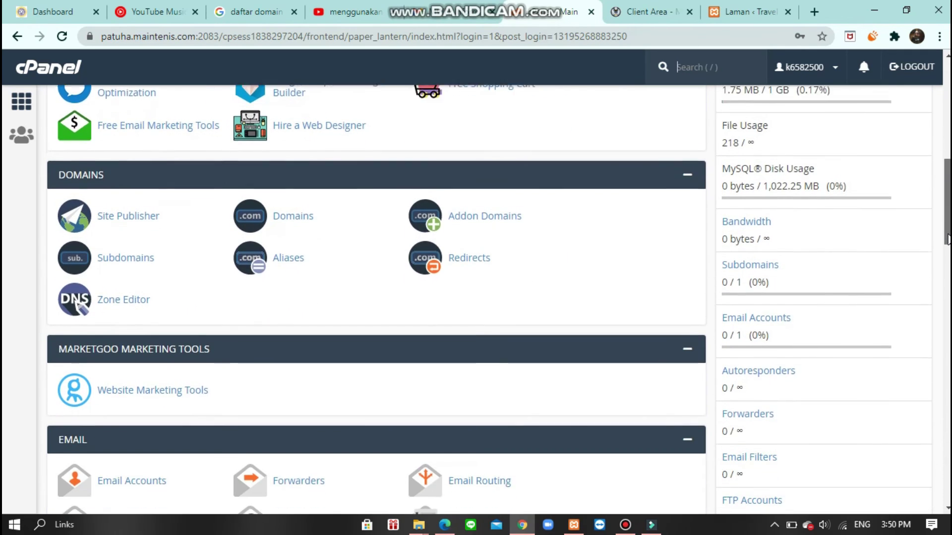
{"action": "scroll", "coordinate": [943, 310], "scroll_direction": "down", "scroll_amount": 18}
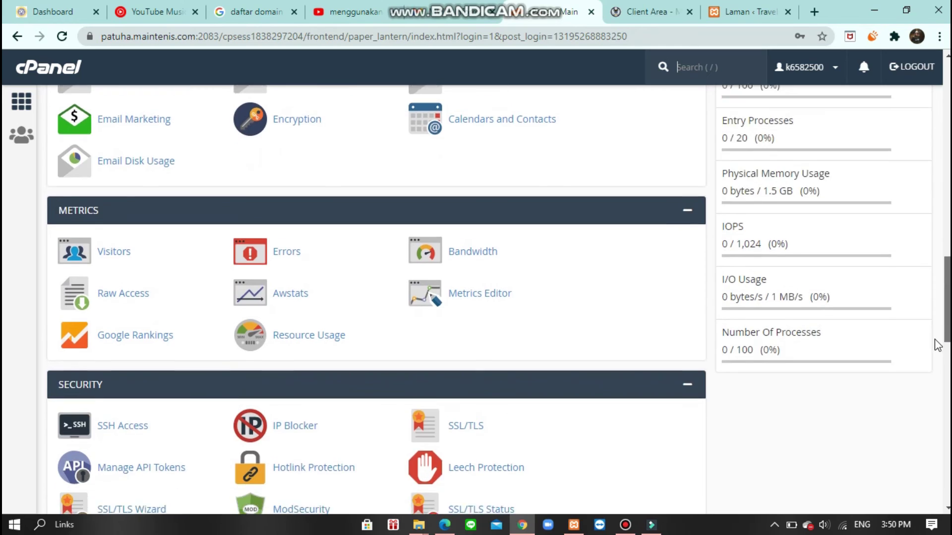
{"action": "scroll", "coordinate": [933, 425], "scroll_direction": "down", "scroll_amount": 1}
{"action": "scroll", "coordinate": [936, 410], "scroll_direction": "up", "scroll_amount": 1}
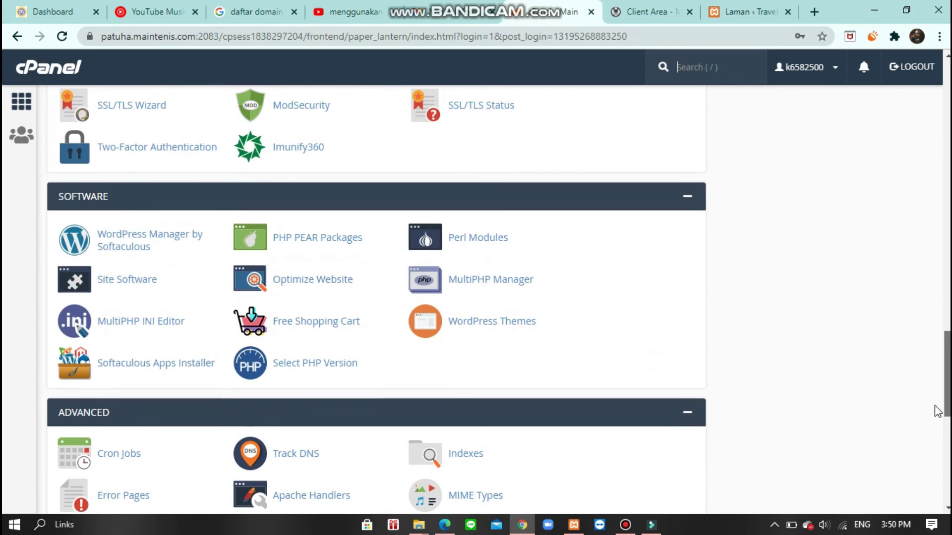
{"action": "scroll", "coordinate": [936, 421], "scroll_direction": "down", "scroll_amount": 1}
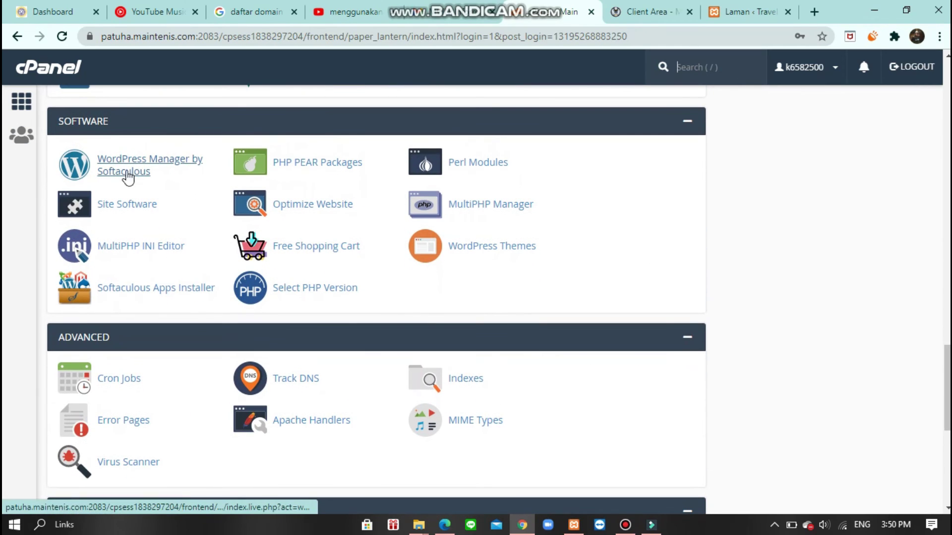
{"action": "left_click", "coordinate": [134, 170]}
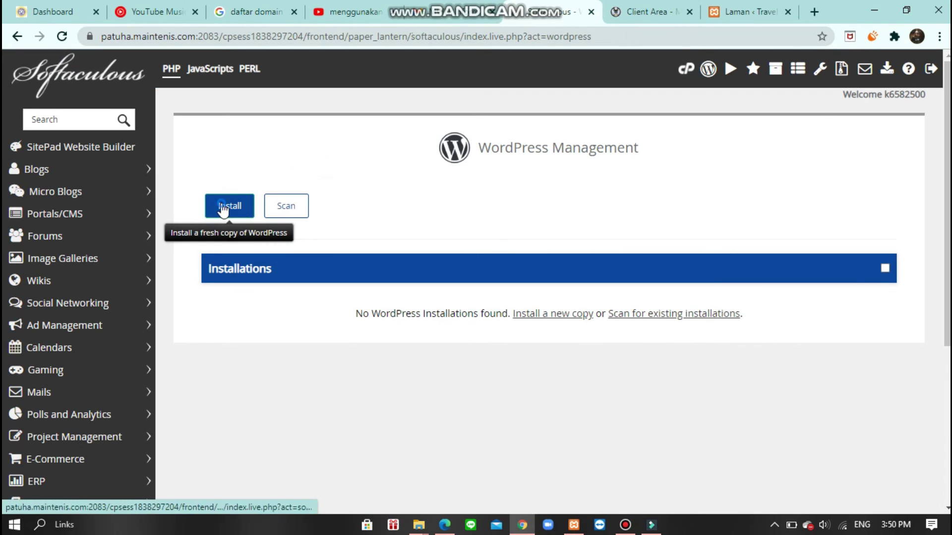
- Install WordPress on travelkuy.web.id/wp with default settings, then open the new site's admin URL
{"action": "left_click", "coordinate": [220, 212]}
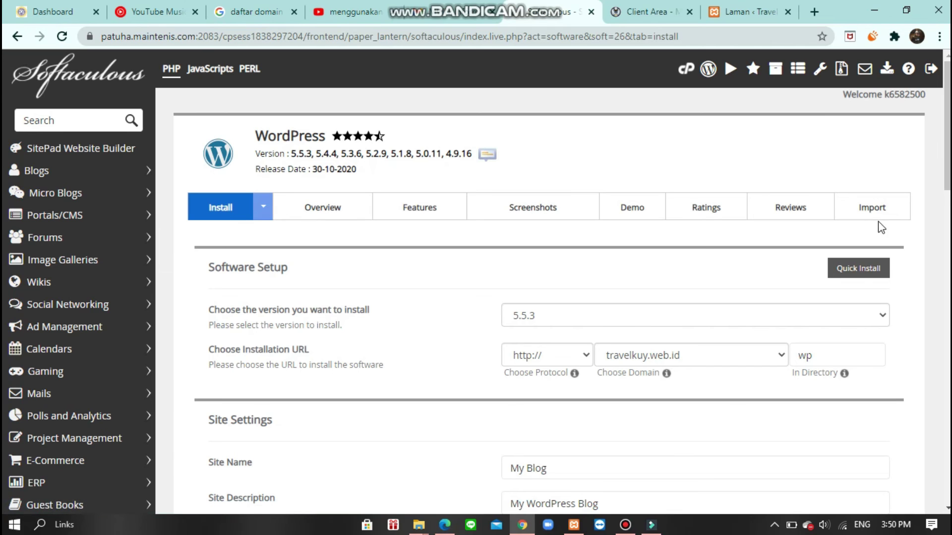
{"action": "left_click_drag", "start_coordinate": [947, 175], "coordinate": [943, 401]}
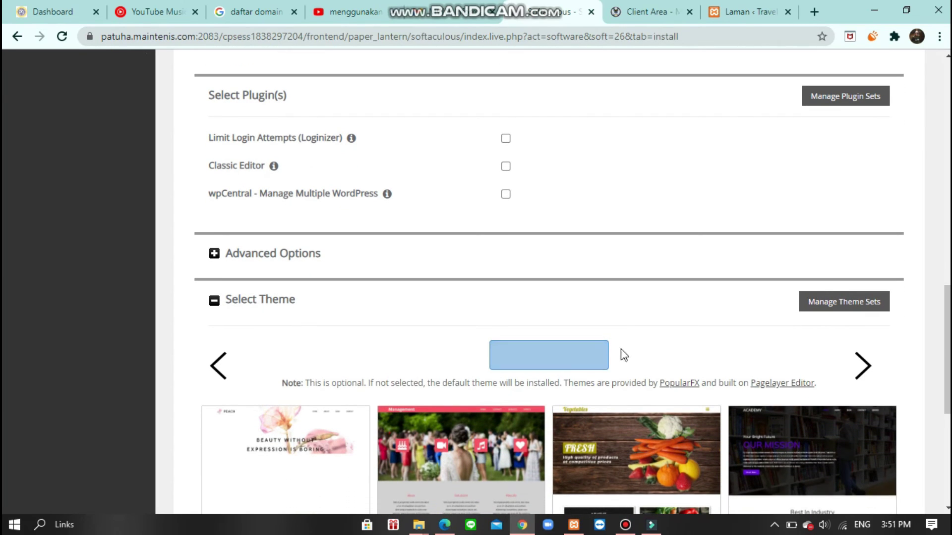
{"action": "scroll", "coordinate": [623, 354], "scroll_direction": "down", "scroll_amount": 6}
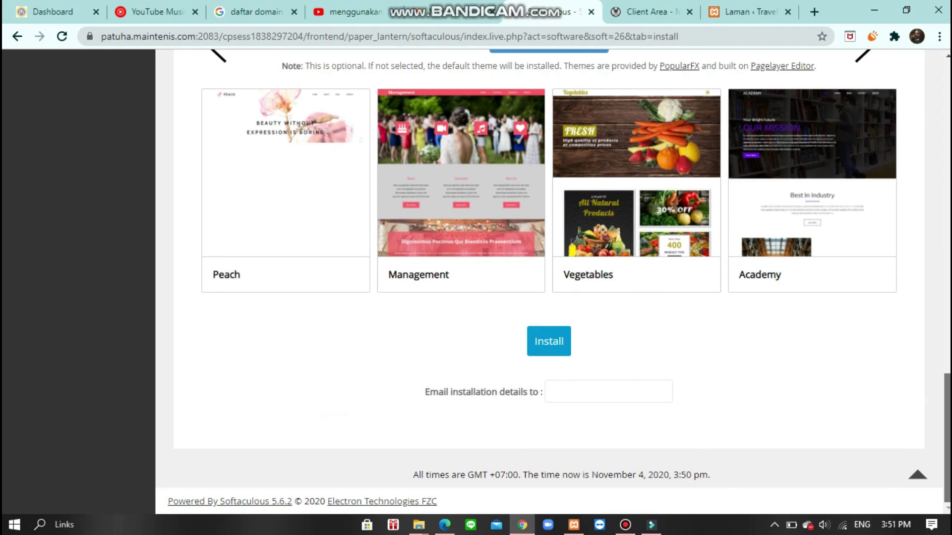
{"action": "left_click", "coordinate": [546, 347]}
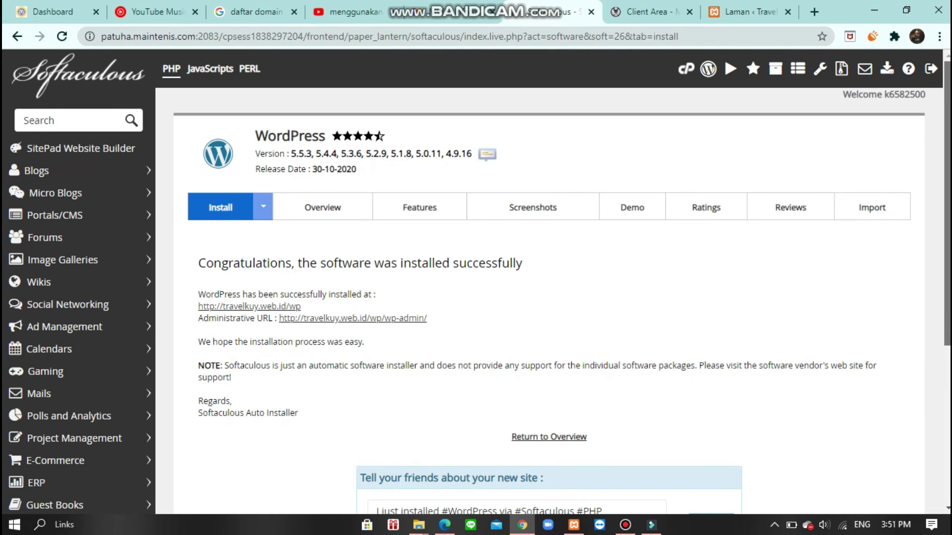
{"action": "scroll", "coordinate": [946, 238], "scroll_direction": "down", "scroll_amount": 4}
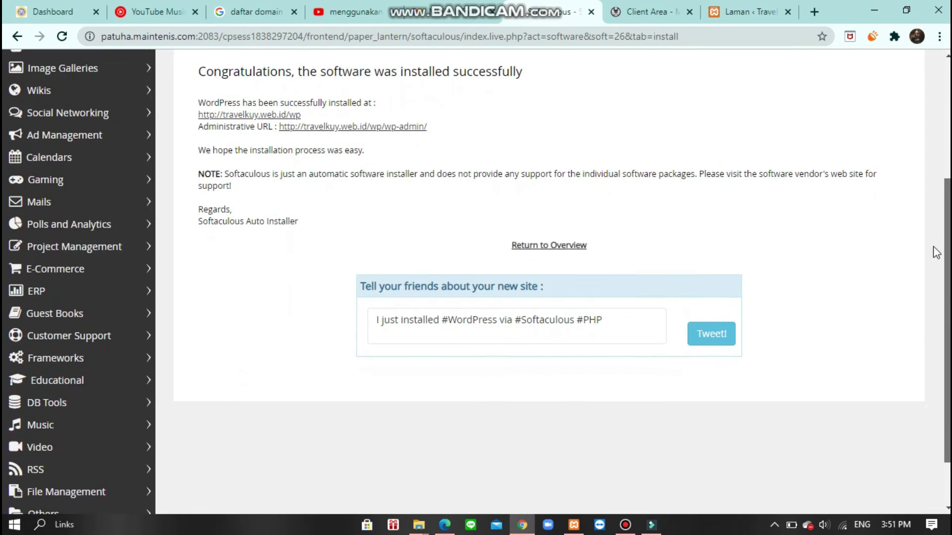
{"action": "scroll", "coordinate": [934, 248], "scroll_direction": "up", "scroll_amount": 4}
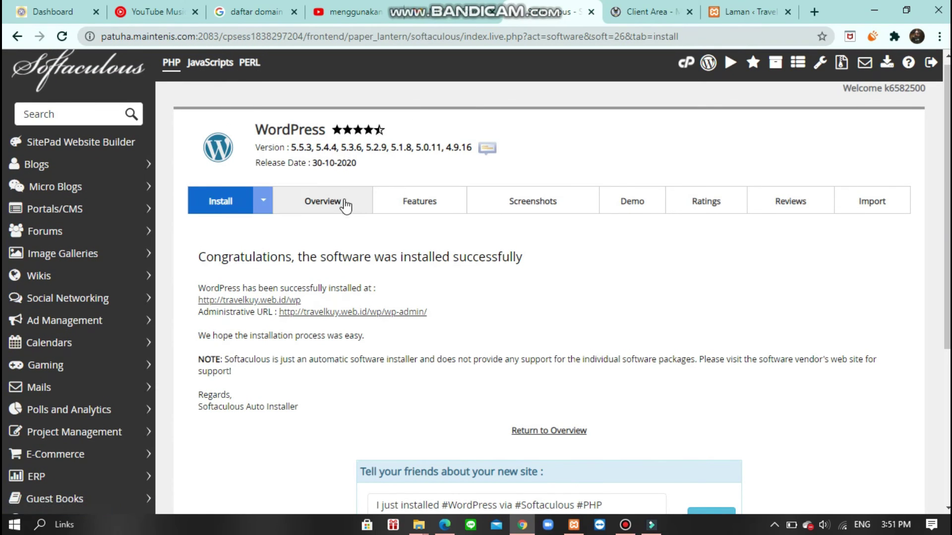
{"action": "left_click", "coordinate": [315, 318]}
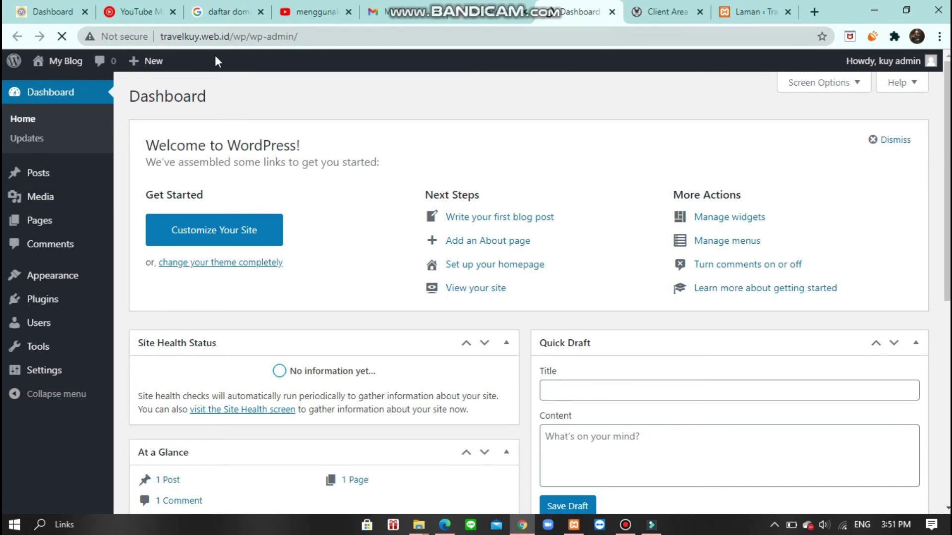
- Switch to the 'Laman < Travel Kuy' tab showing the local site's Pages list
{"action": "left_click", "coordinate": [752, 14]}
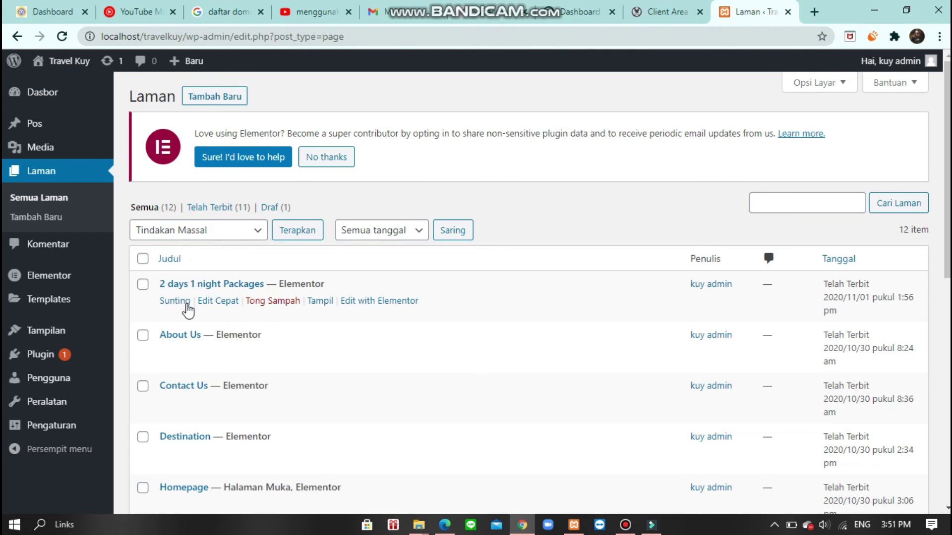
- Install the All-in-One WP Migration (Migrasi semua-dalam-satu WP) plugin from the directory and activate it
{"action": "left_click", "coordinate": [40, 354]}
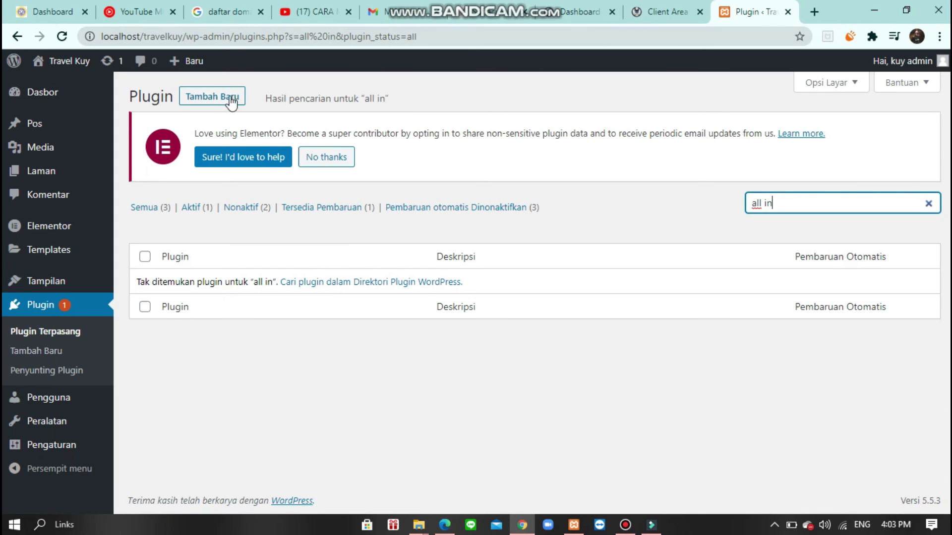
{"action": "left_click", "coordinate": [212, 103]}
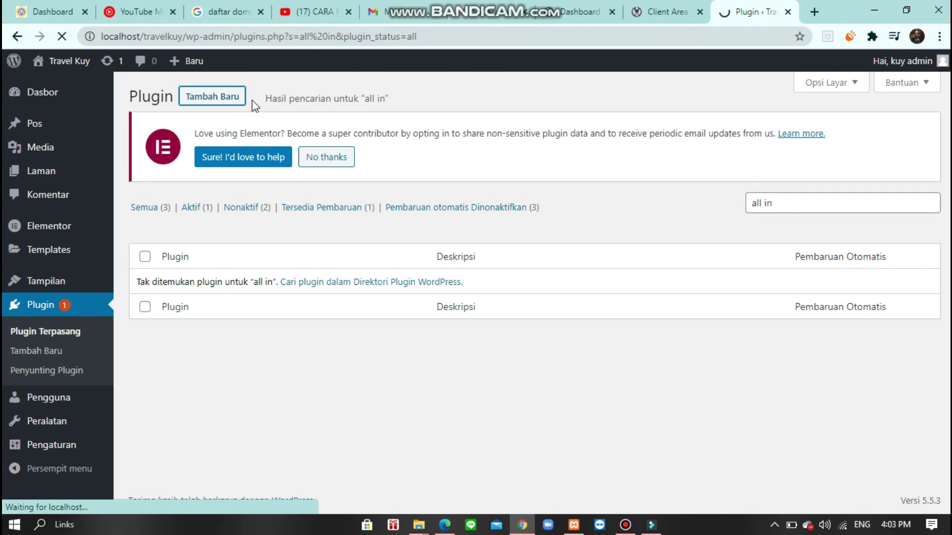
{"action": "left_click", "coordinate": [211, 96]}
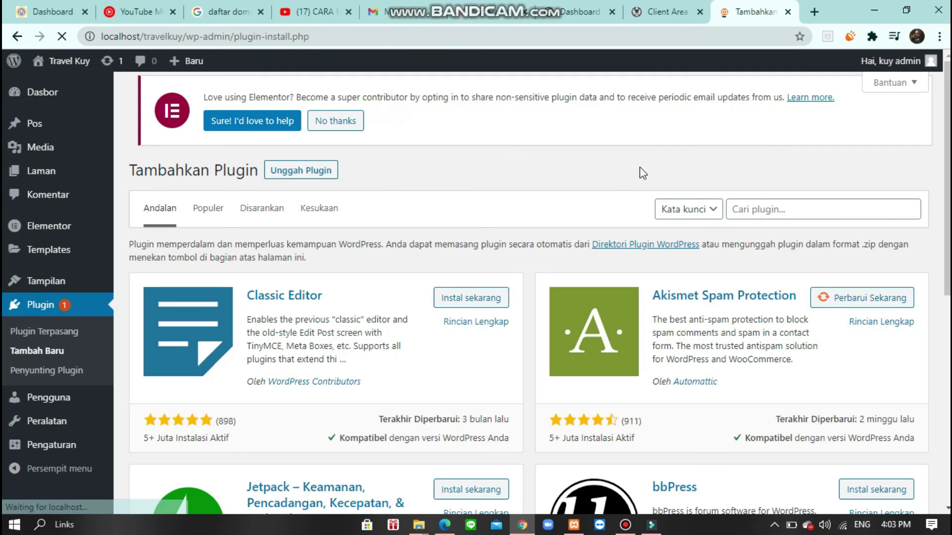
{"action": "left_click", "coordinate": [757, 208]}
{"action": "type", "text": "all in one"}
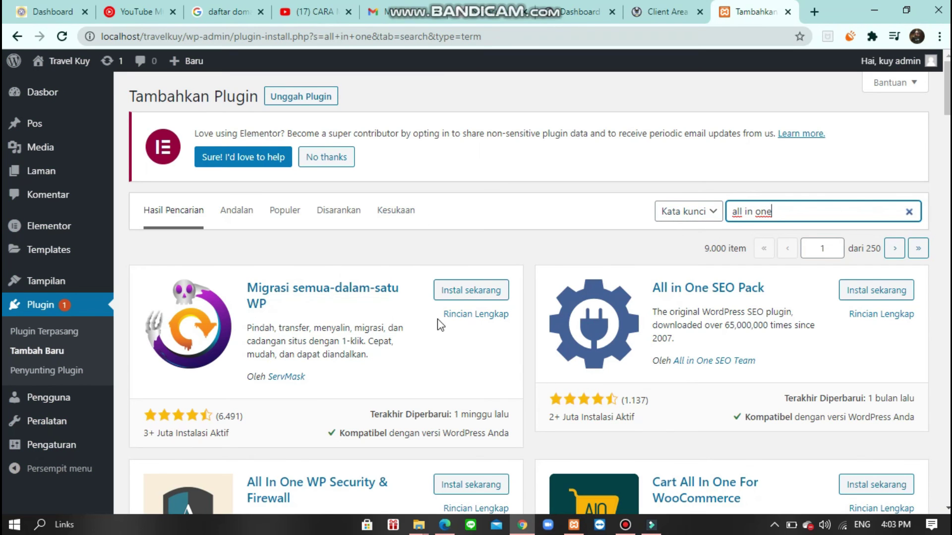
{"action": "left_click", "coordinate": [464, 293]}
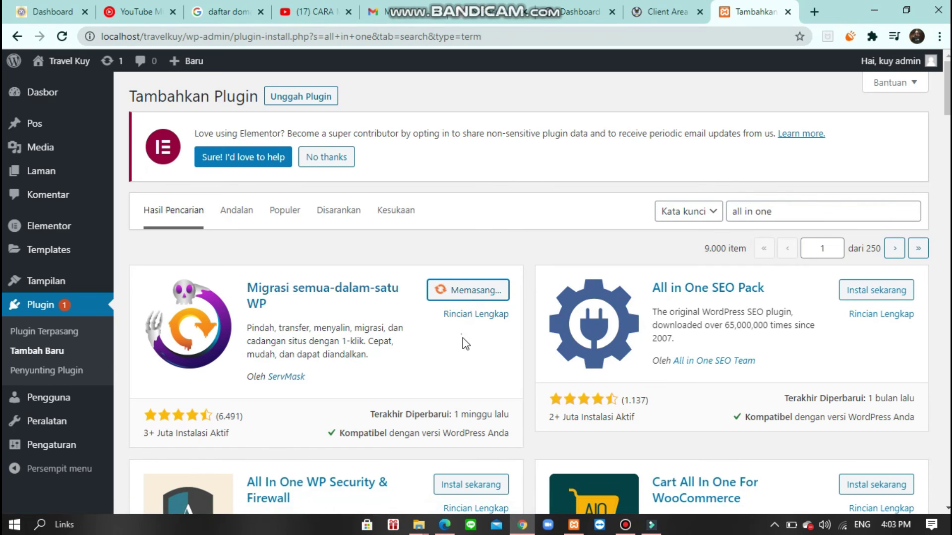
{"action": "left_click", "coordinate": [625, 525]}
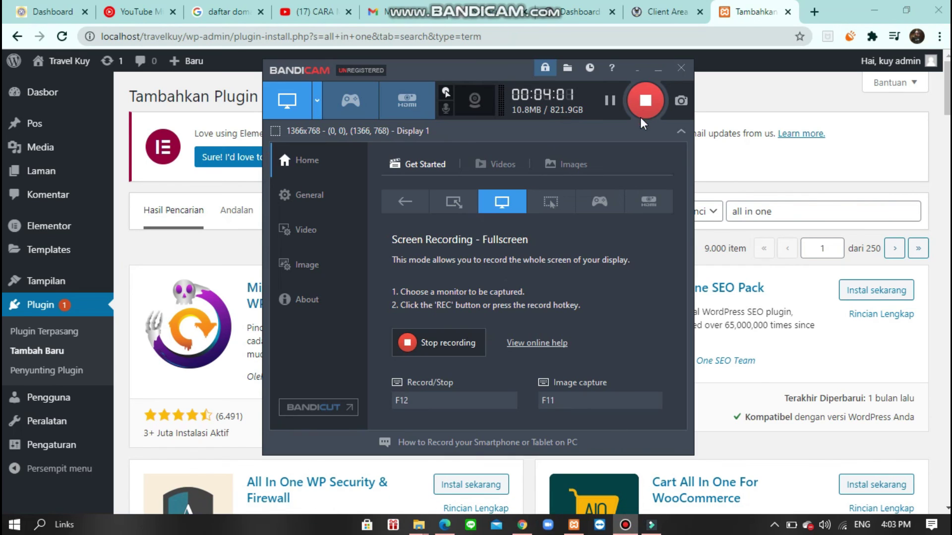
{"action": "left_click", "coordinate": [658, 73]}
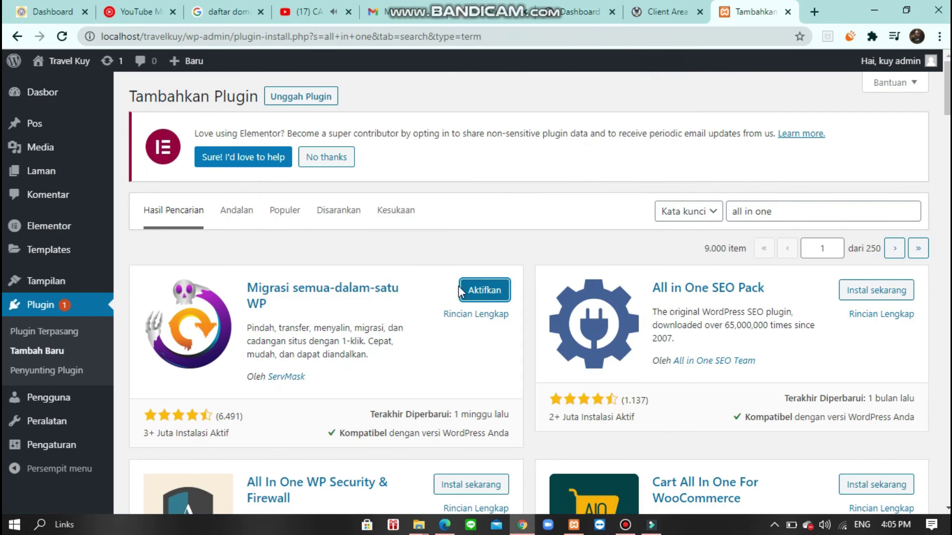
{"action": "left_click", "coordinate": [476, 289]}
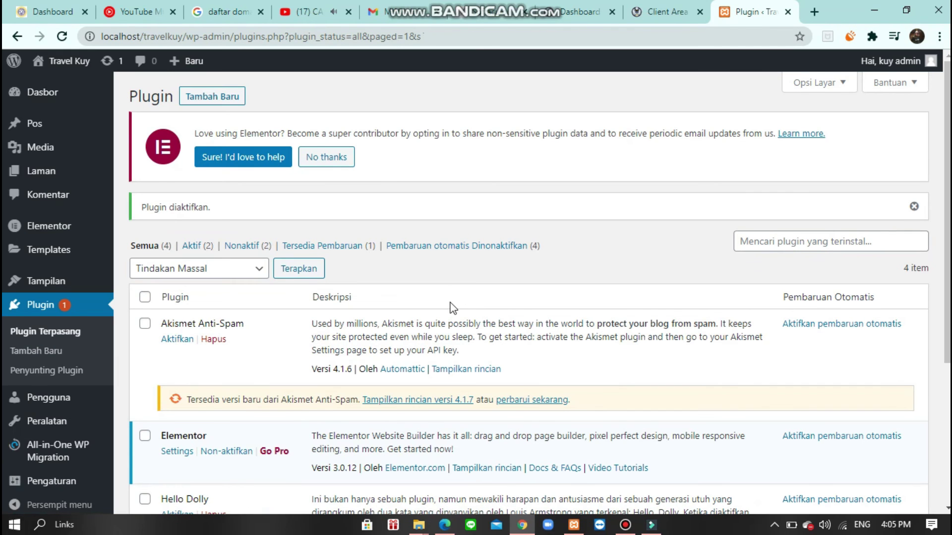
- Export the whole local site to a file via All-in-One WP Migration > Ekspor > Berkas
{"action": "mouse_move", "coordinate": [59, 461]}
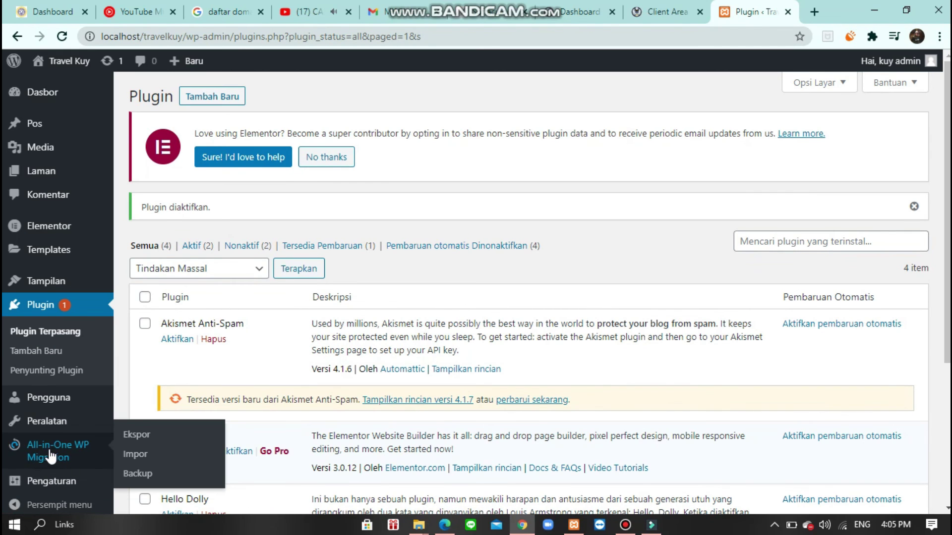
{"action": "left_click", "coordinate": [138, 438]}
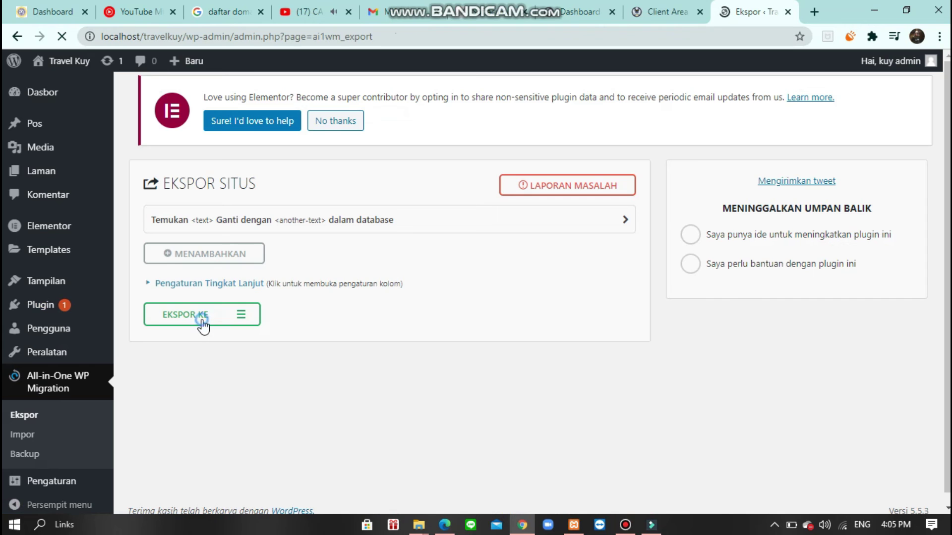
{"action": "left_click", "coordinate": [201, 320]}
{"action": "left_click", "coordinate": [190, 341]}
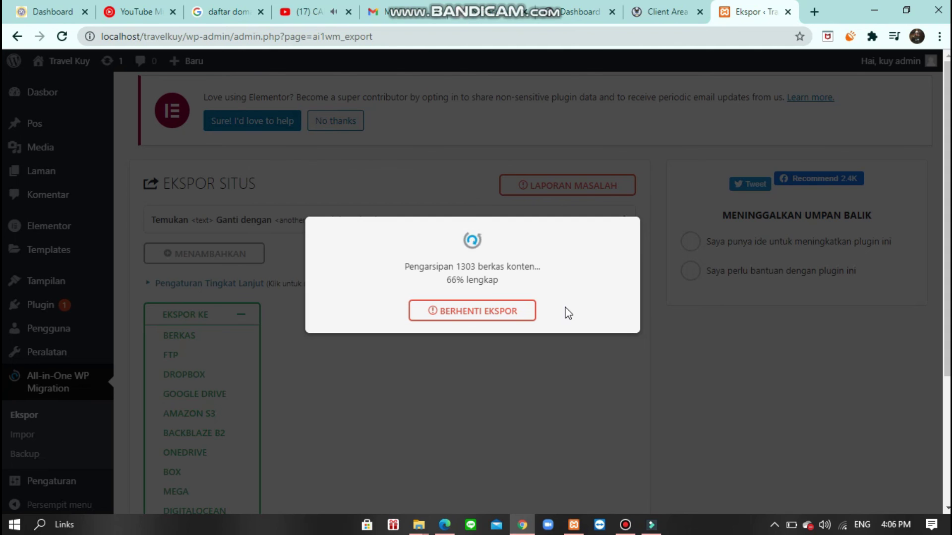
{"action": "left_click", "coordinate": [626, 522]}
{"action": "left_click", "coordinate": [657, 69]}
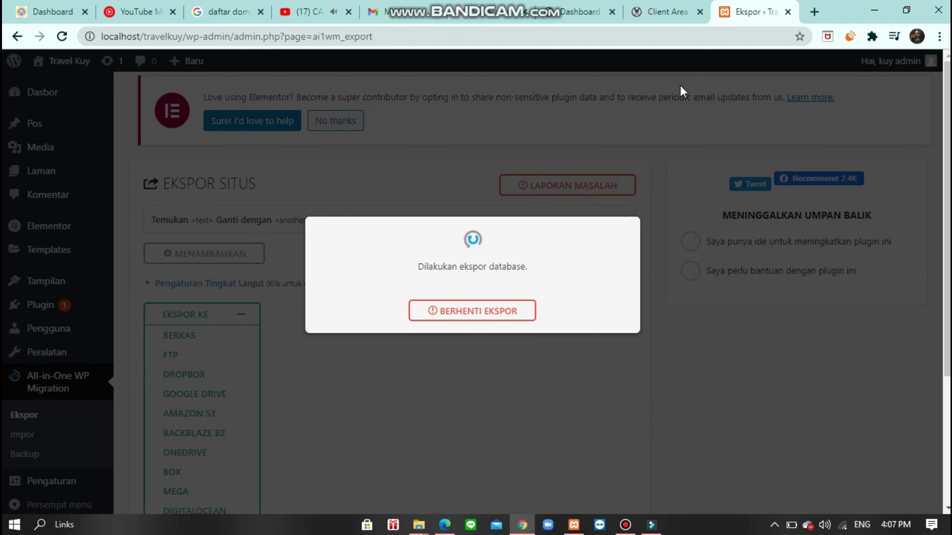
- Download the 78 MB backup file with Unduh Localhost
{"action": "left_click", "coordinate": [514, 273]}
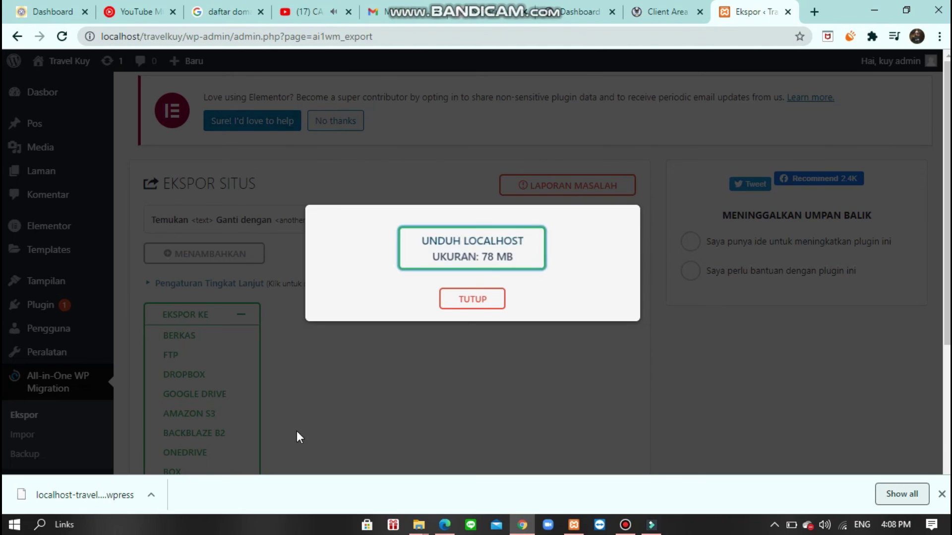
{"action": "left_click", "coordinate": [151, 495]}
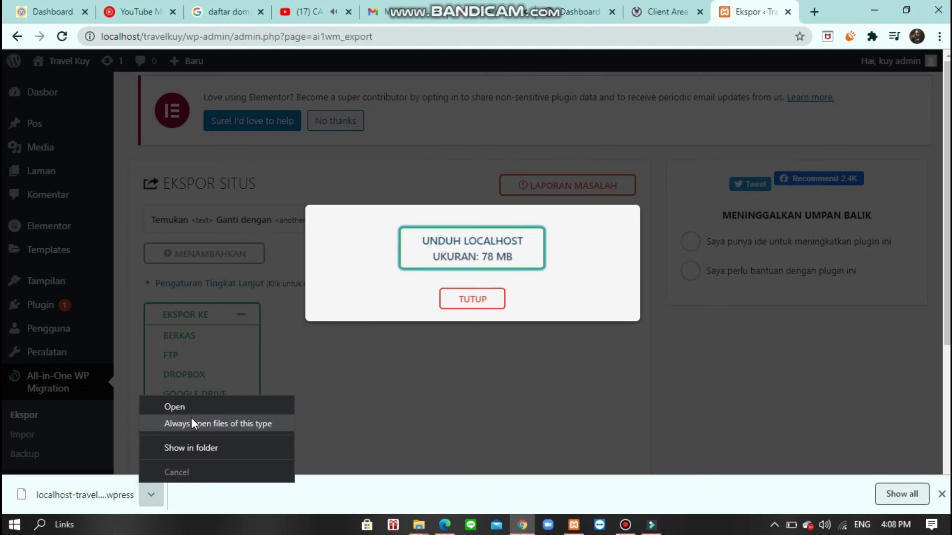
{"action": "left_click", "coordinate": [417, 404]}
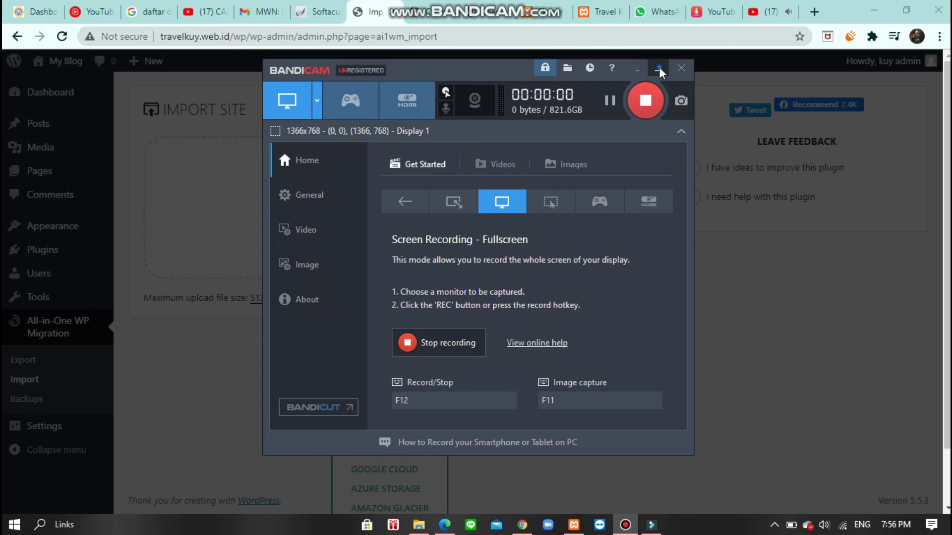
{"action": "left_click", "coordinate": [659, 69]}
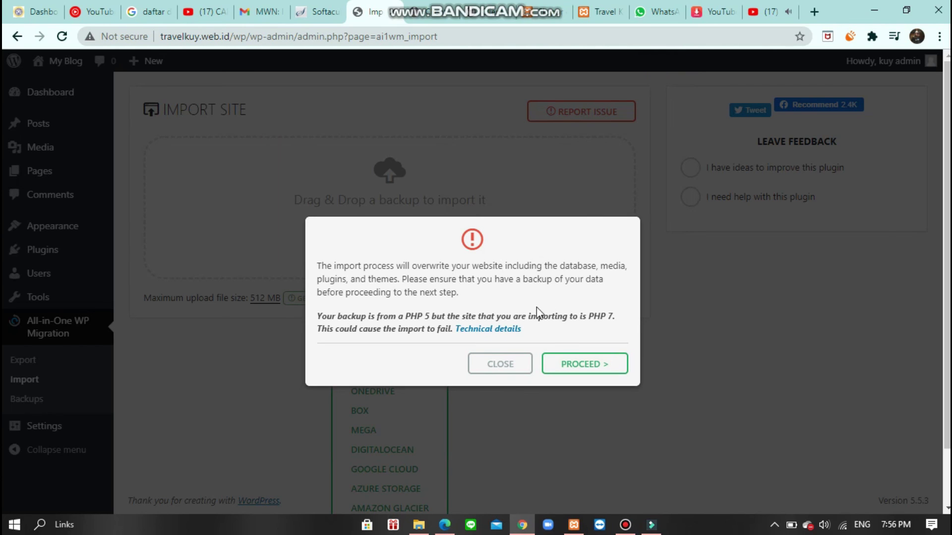
- Confirm overwriting the hosted site with the backup, finish the import, and go to the Dashboard
{"action": "left_click", "coordinate": [570, 365]}
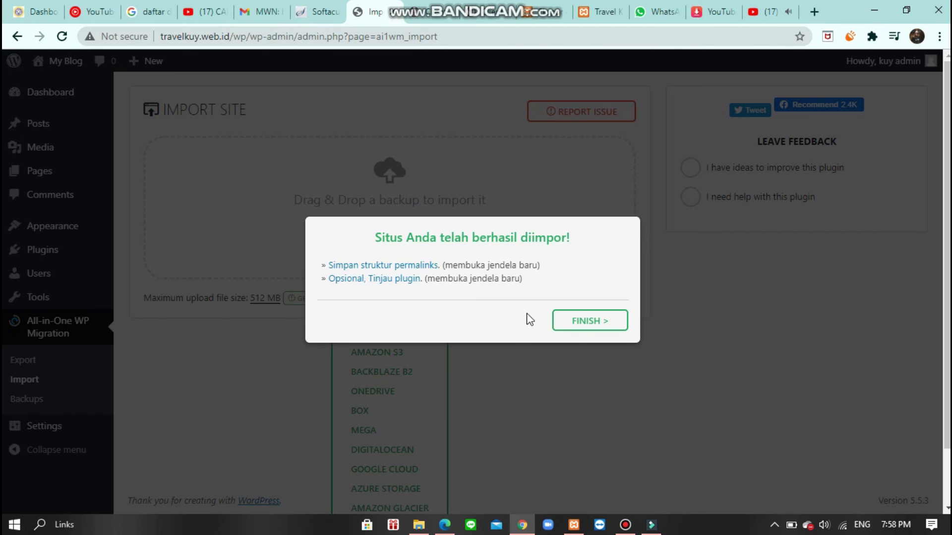
{"action": "left_click", "coordinate": [584, 324]}
{"action": "mouse_move", "coordinate": [109, 234]}
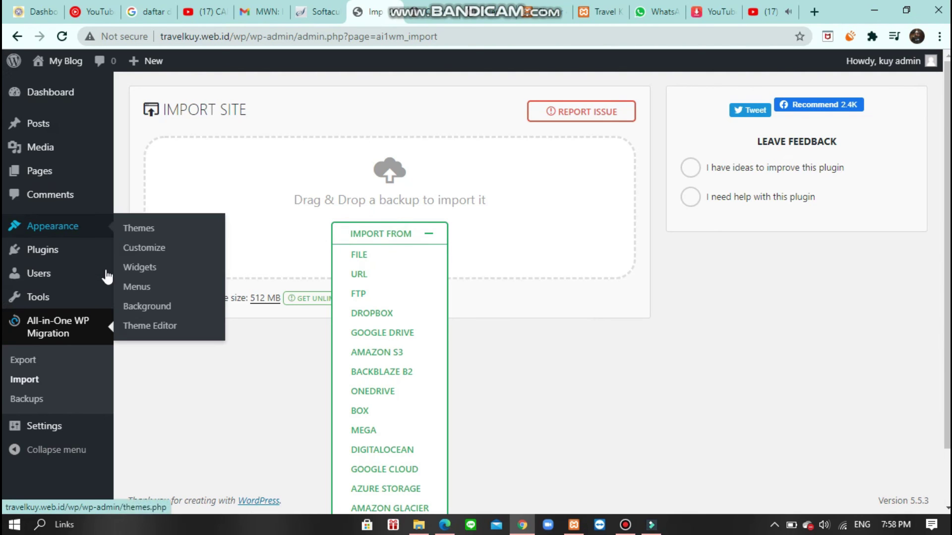
{"action": "left_click", "coordinate": [65, 94]}
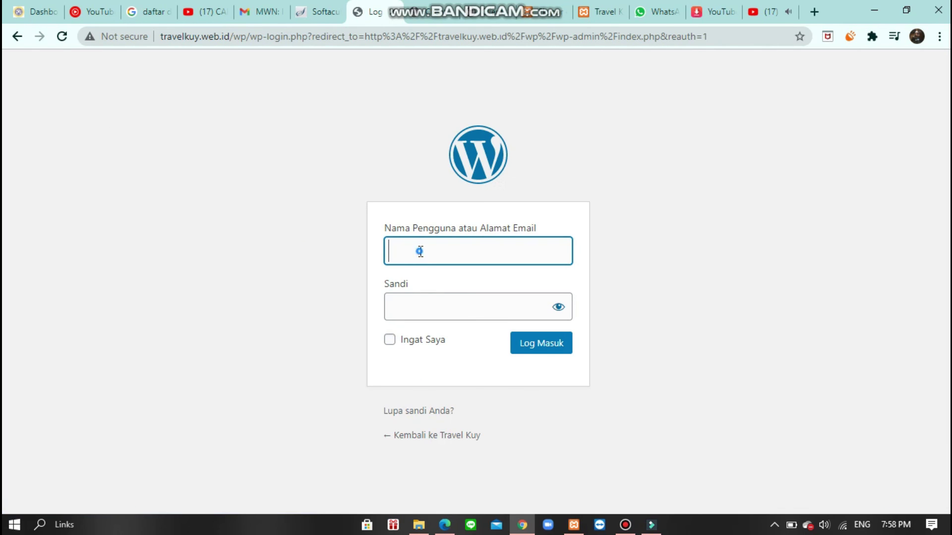
- Sign back in to the hosted WordPress admin with the admin username and password
{"action": "type", "text": "kuy admin"}
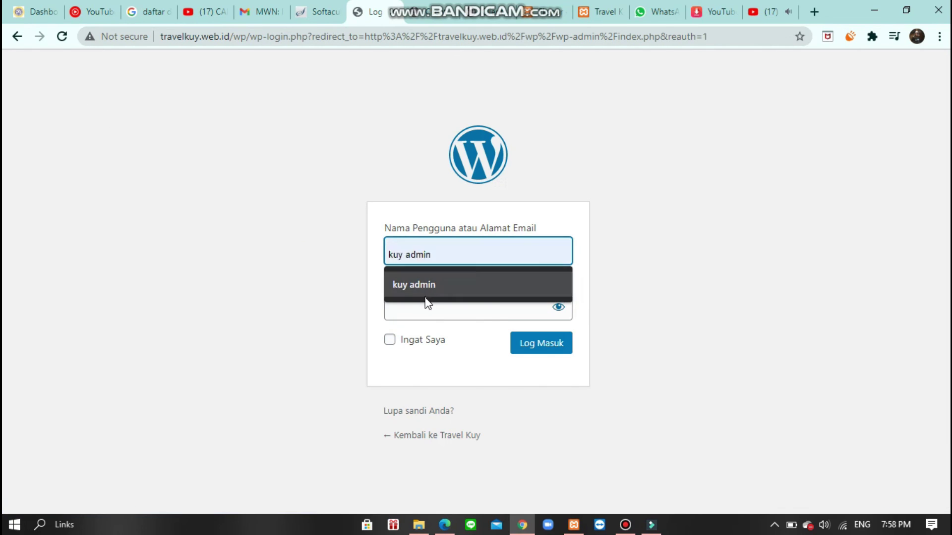
{"action": "left_click", "coordinate": [429, 284]}
{"action": "left_click", "coordinate": [430, 310]}
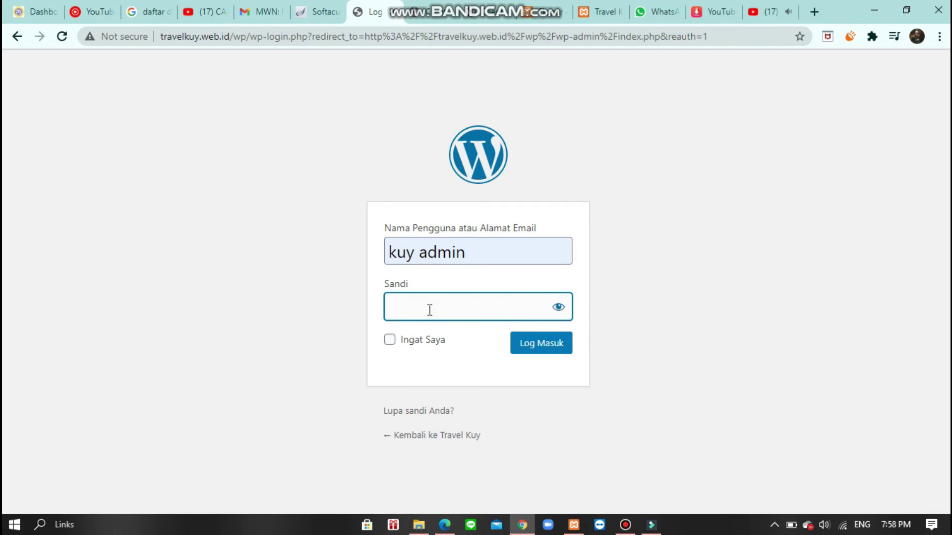
{"action": "type", "text": "•••••••••"}
{"action": "left_click", "coordinate": [555, 312]}
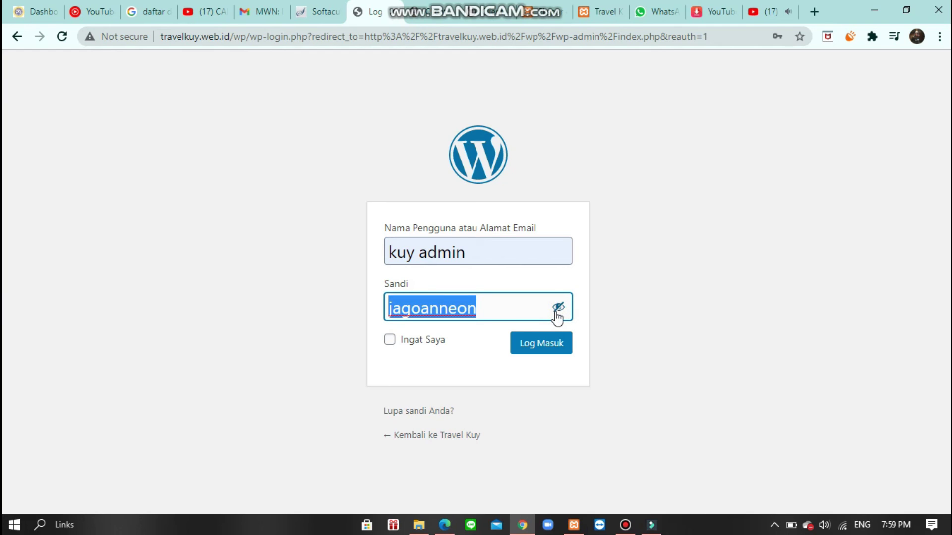
{"action": "left_click", "coordinate": [507, 317]}
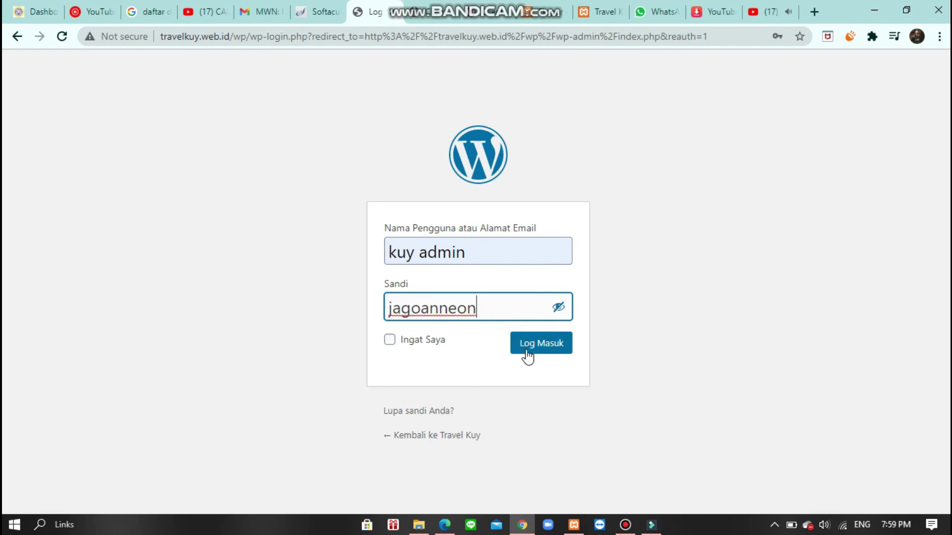
{"action": "left_click", "coordinate": [540, 357]}
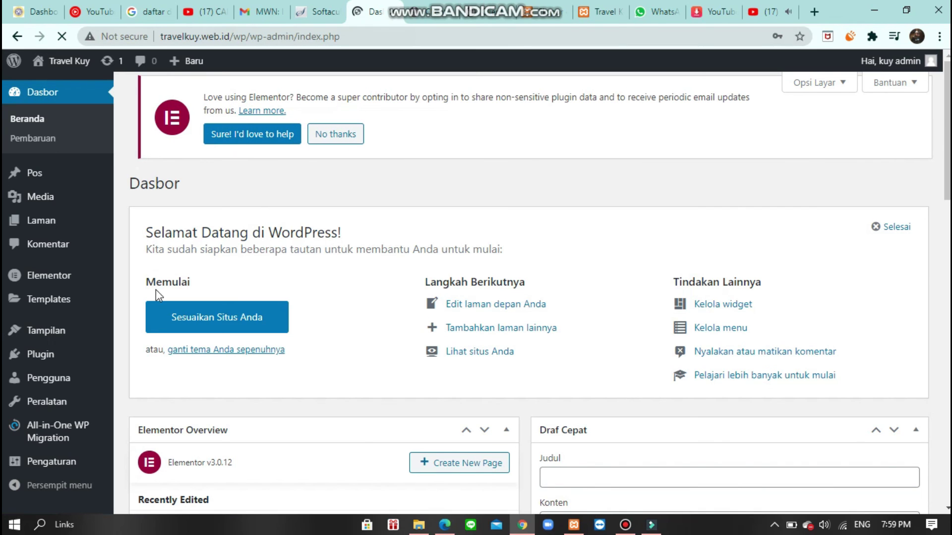
- Open the Travel Kuy admin-bar link in a new tab and switch to it
{"action": "right_click", "coordinate": [55, 67]}
{"action": "left_click", "coordinate": [72, 76]}
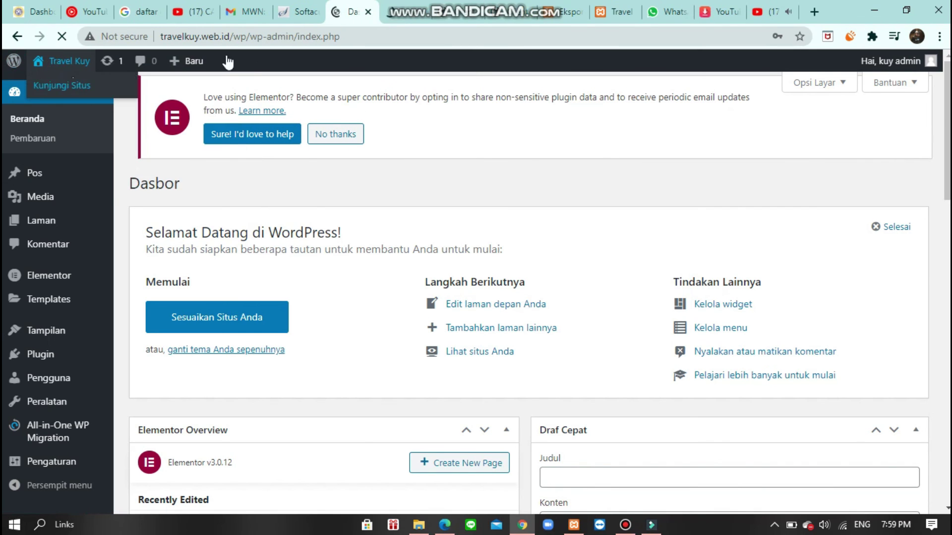
{"action": "left_click", "coordinate": [404, 11]}
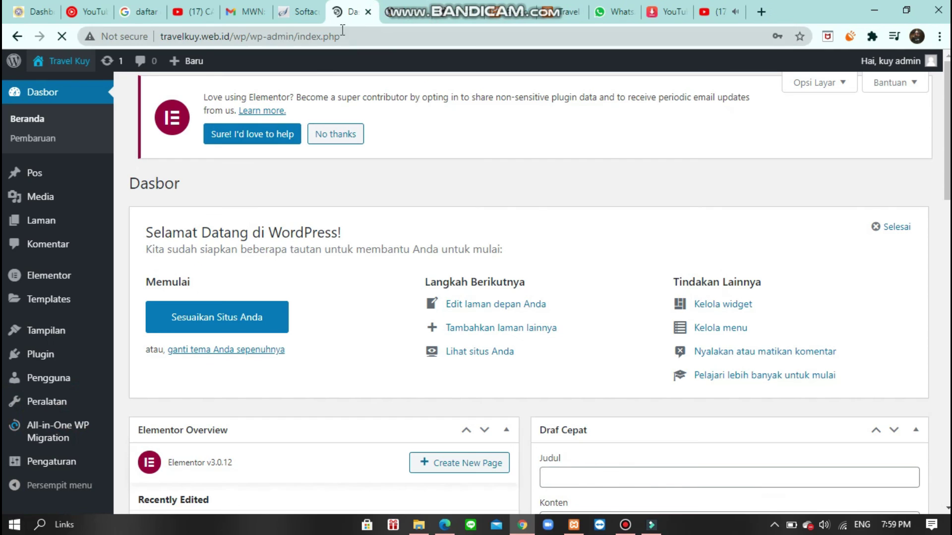
{"action": "mouse_move", "coordinate": [188, 57]}
{"action": "left_click", "coordinate": [262, 42]}
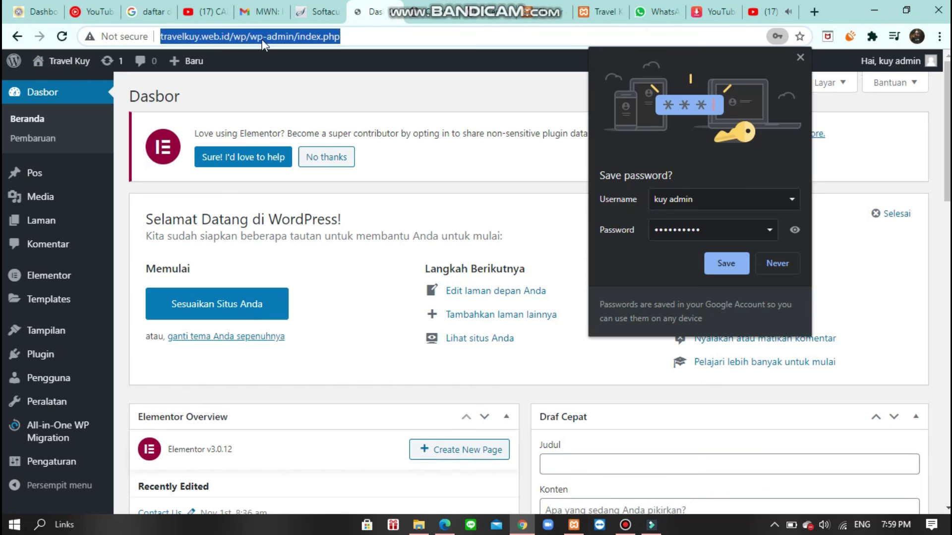
{"action": "left_click", "coordinate": [318, 90]}
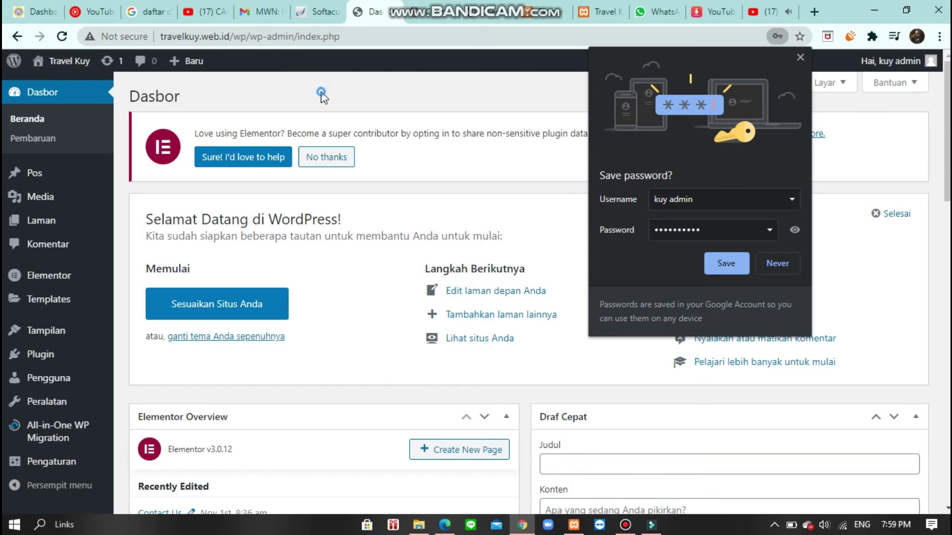
- Dismiss Chrome's Save password popup, then bring up Chrome's taskbar menu
{"action": "left_click", "coordinate": [800, 58]}
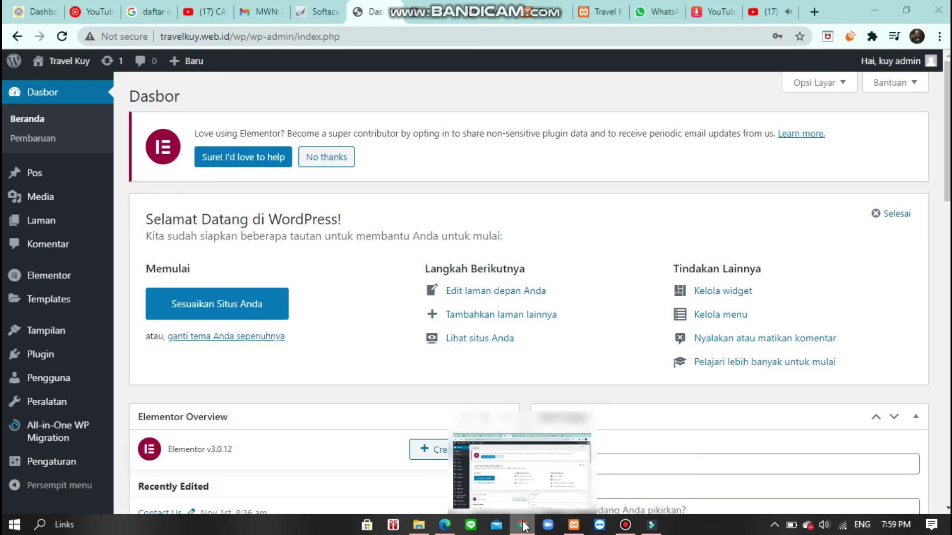
{"action": "mouse_move", "coordinate": [521, 531]}
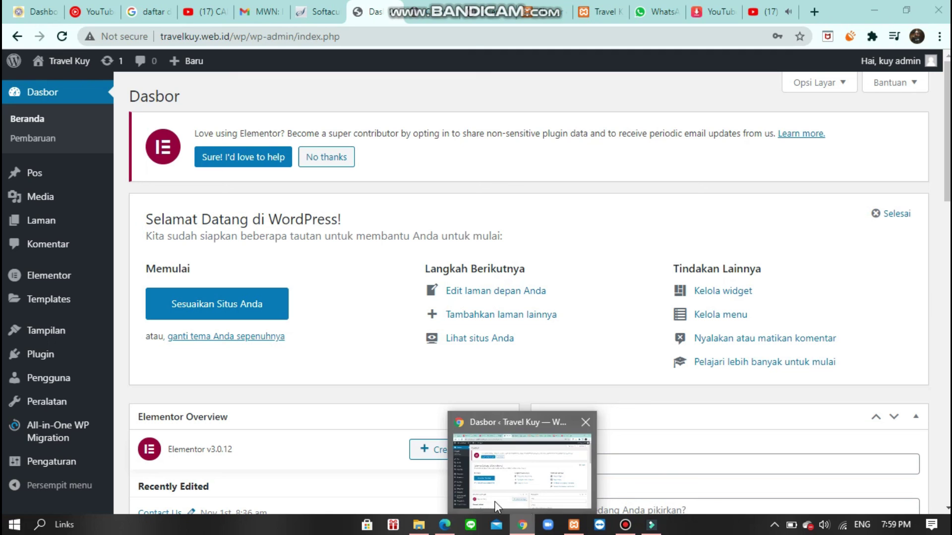
{"action": "mouse_move", "coordinate": [449, 514]}
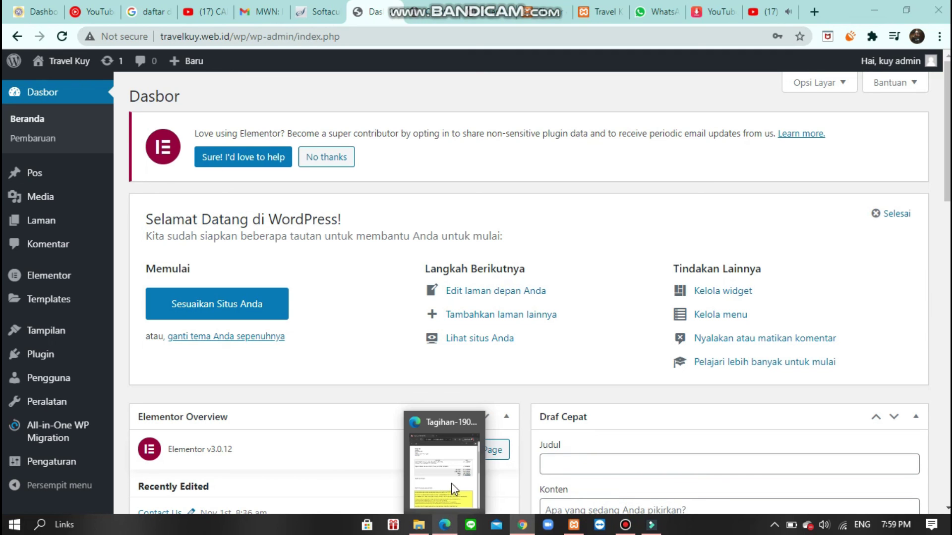
{"action": "right_click", "coordinate": [446, 523]}
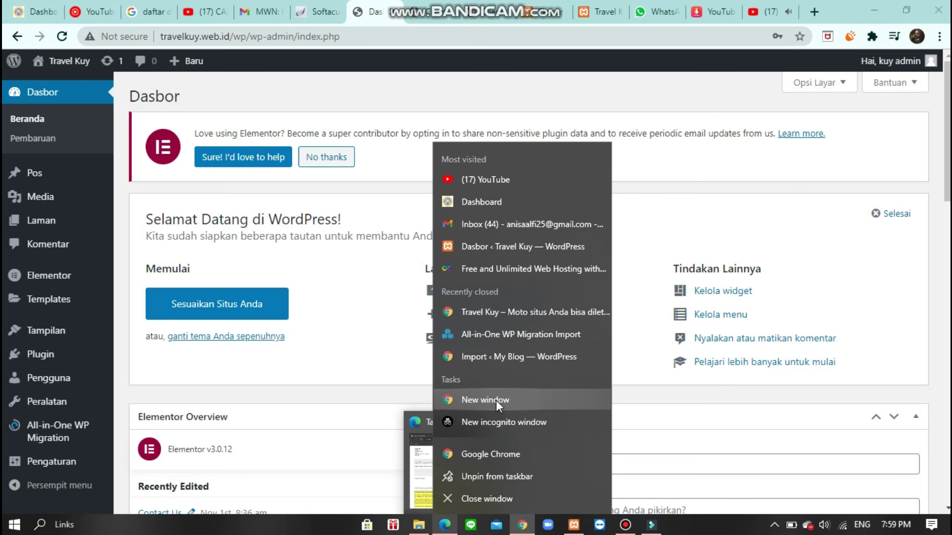
- Open a new Chrome window and load travelkuy.web.id/wp/ from history
{"action": "left_click", "coordinate": [553, 400]}
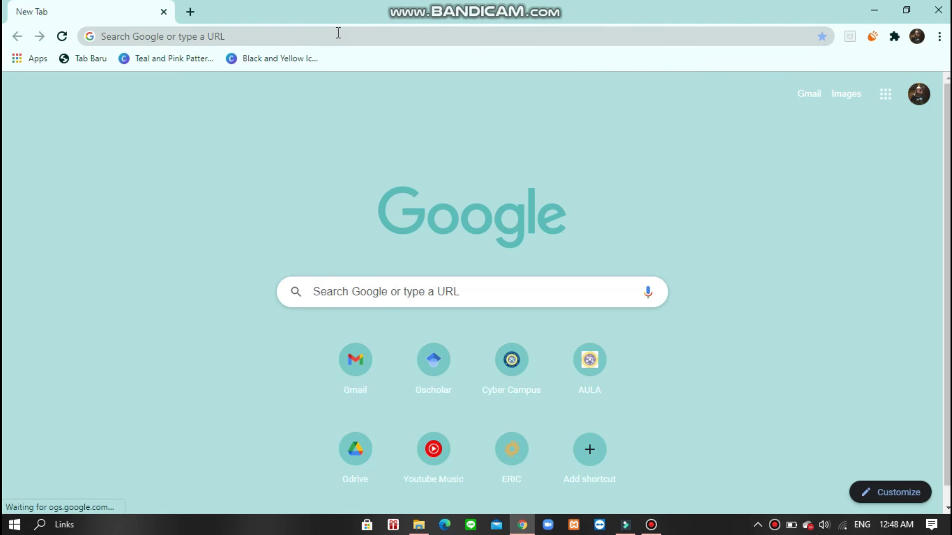
{"action": "left_click", "coordinate": [338, 33]}
{"action": "left_click", "coordinate": [253, 89]}
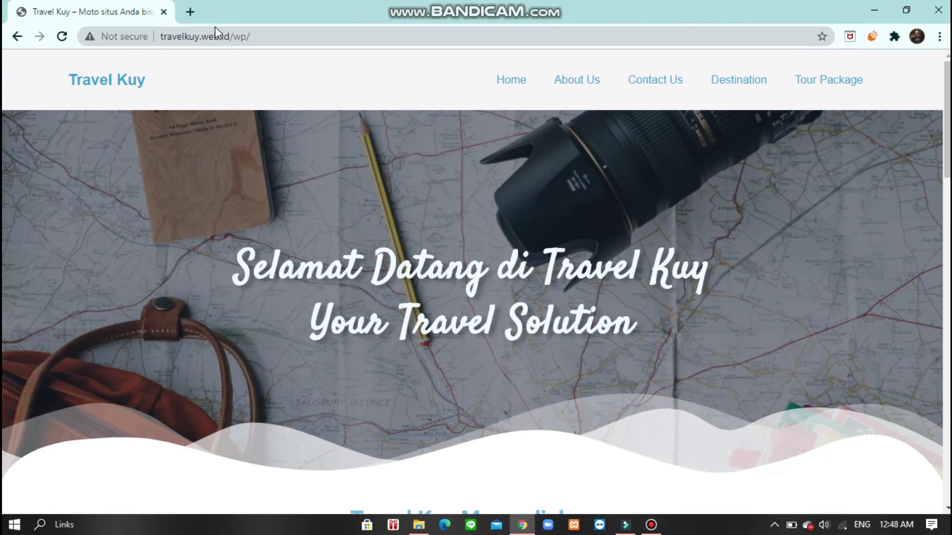
{"action": "left_click", "coordinate": [191, 12]}
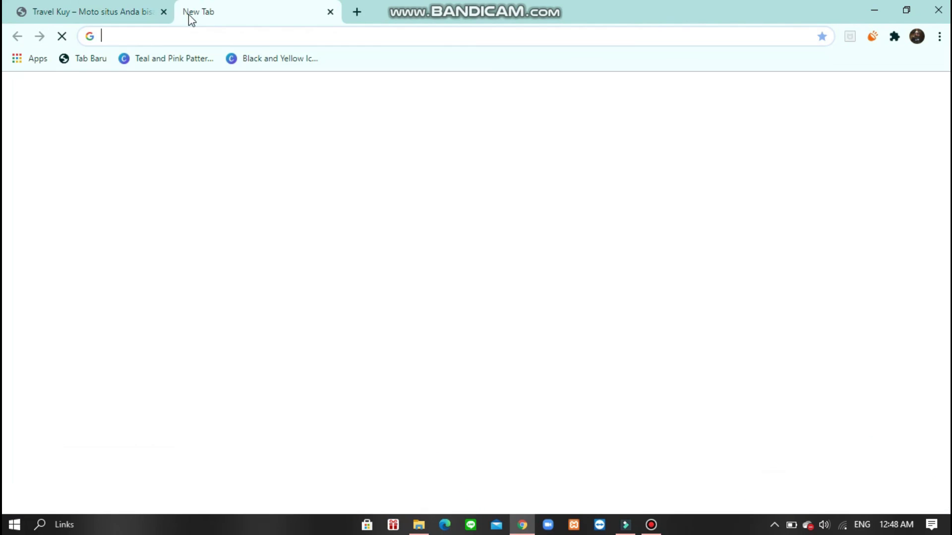
{"action": "left_click", "coordinate": [161, 12]}
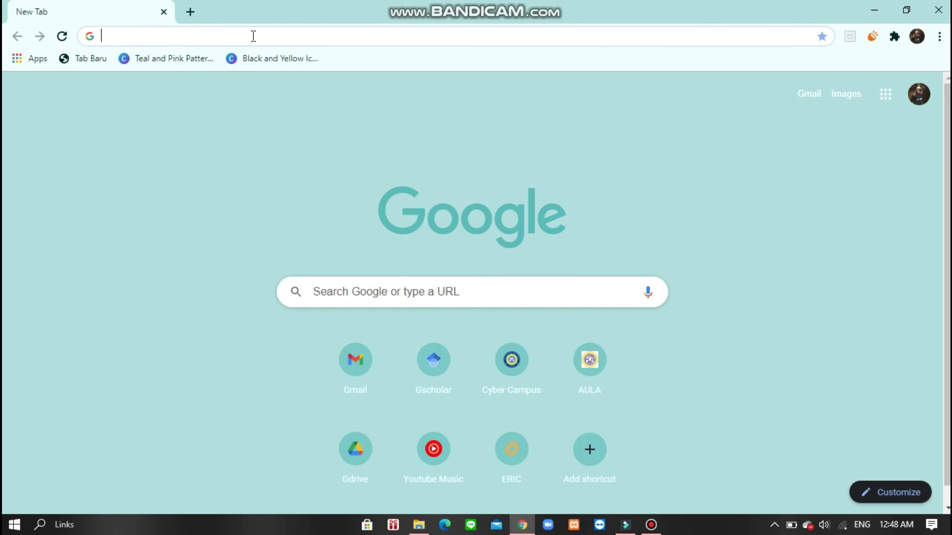
{"action": "type", "text": "http://travelkuy.web.id/wp/"}
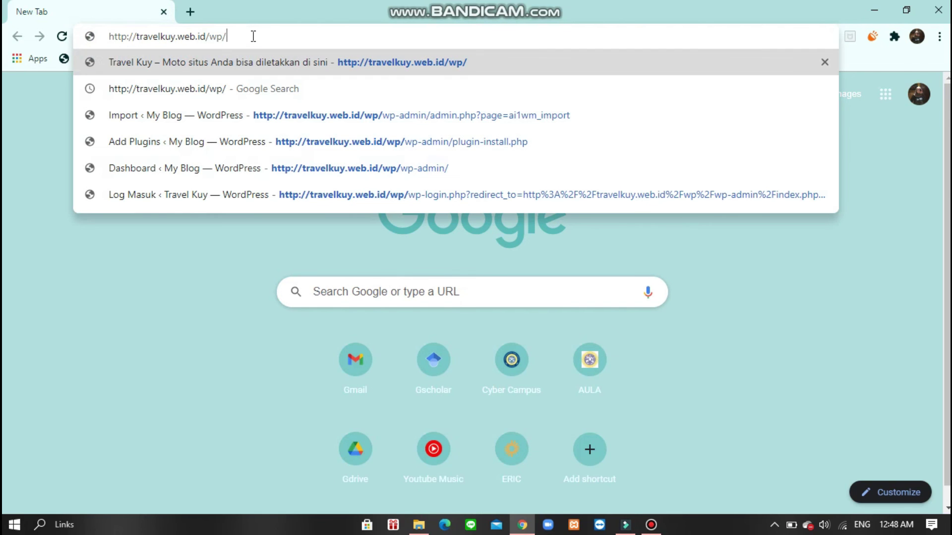
{"action": "key", "text": "Return"}
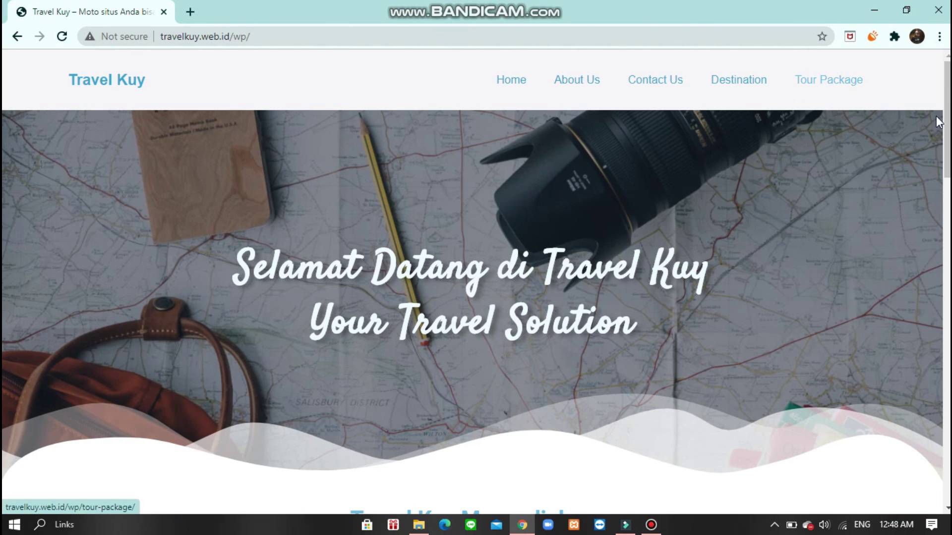
{"action": "scroll", "coordinate": [938, 121], "scroll_direction": "down", "scroll_amount": 5}
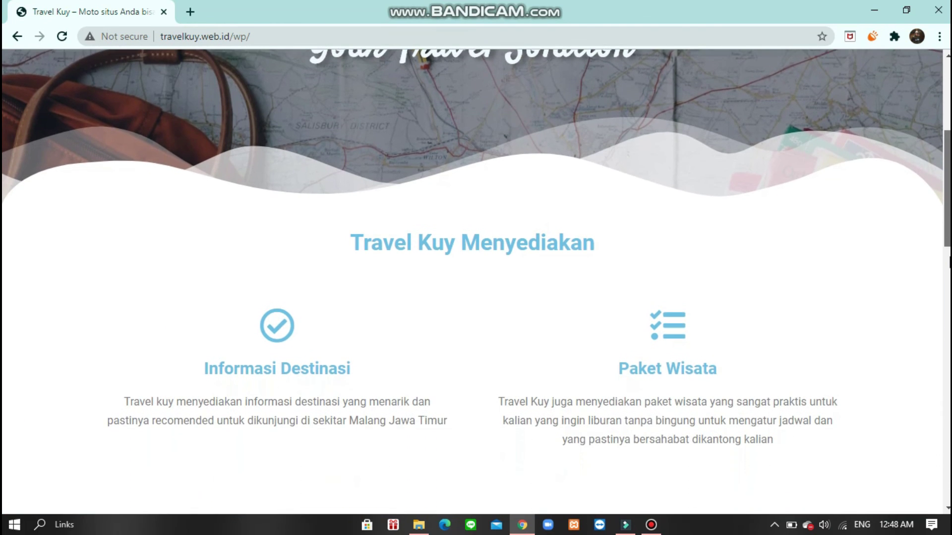
{"action": "scroll", "coordinate": [475, 281], "scroll_direction": "down", "scroll_amount": 7}
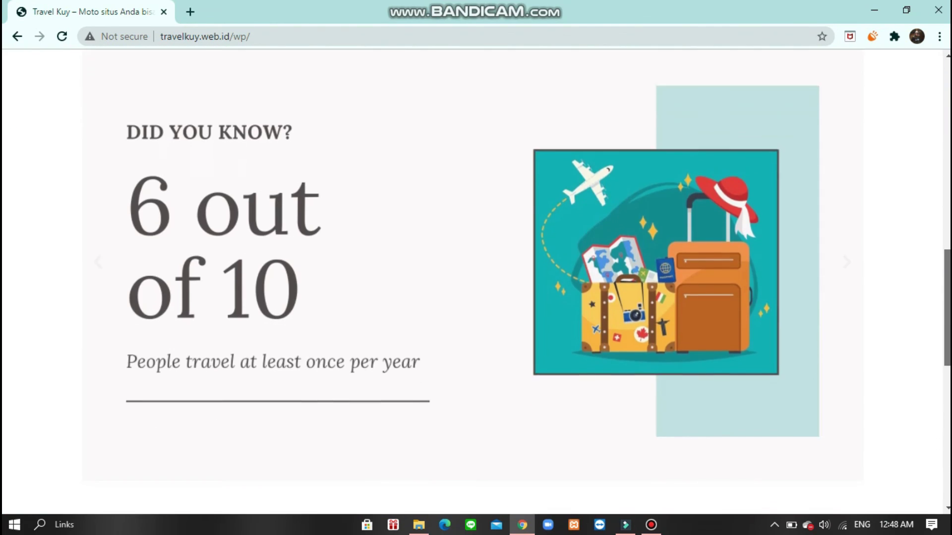
{"action": "scroll", "coordinate": [476, 282], "scroll_direction": "down", "scroll_amount": 9}
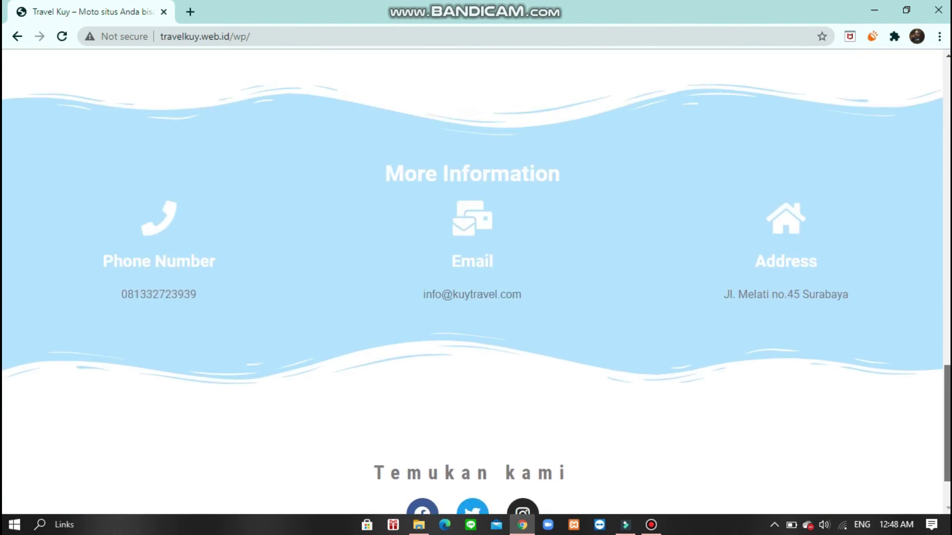
{"action": "scroll", "coordinate": [948, 280], "scroll_direction": "up", "scroll_amount": 14}
{"action": "left_click_drag", "start_coordinate": [948, 280], "coordinate": [949, 115]}
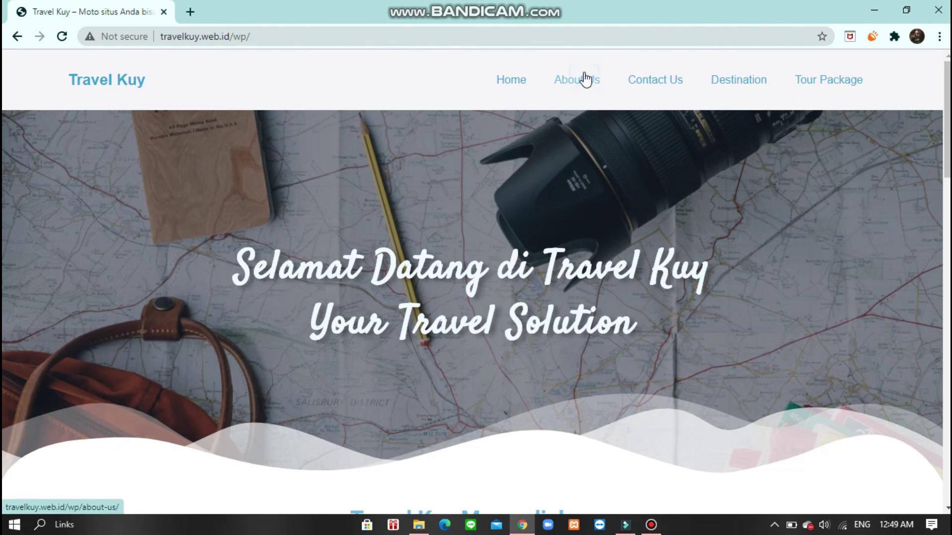
- Visit the About Us, Contact Us and Destination pages from the nav bar
{"action": "left_click", "coordinate": [585, 80]}
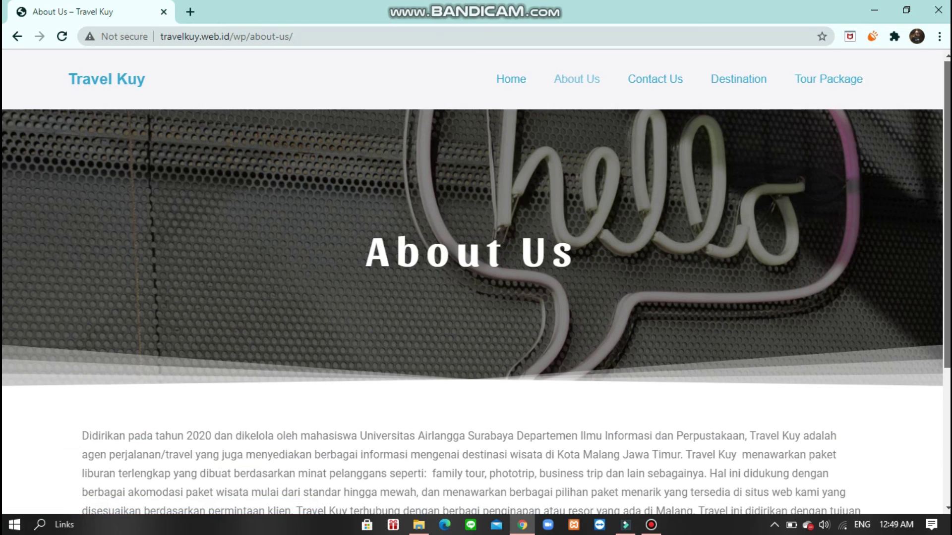
{"action": "left_click_drag", "start_coordinate": [948, 85], "coordinate": [834, 100]}
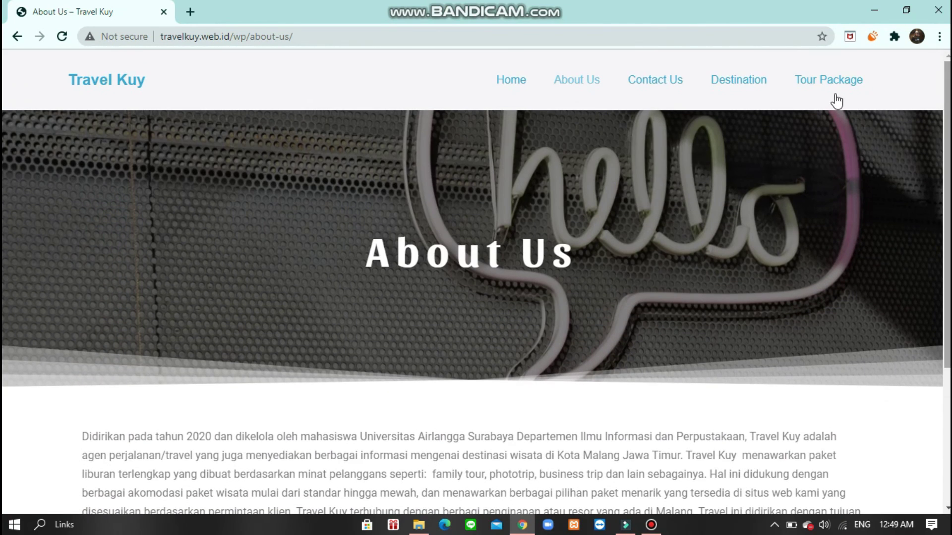
{"action": "left_click", "coordinate": [644, 85]}
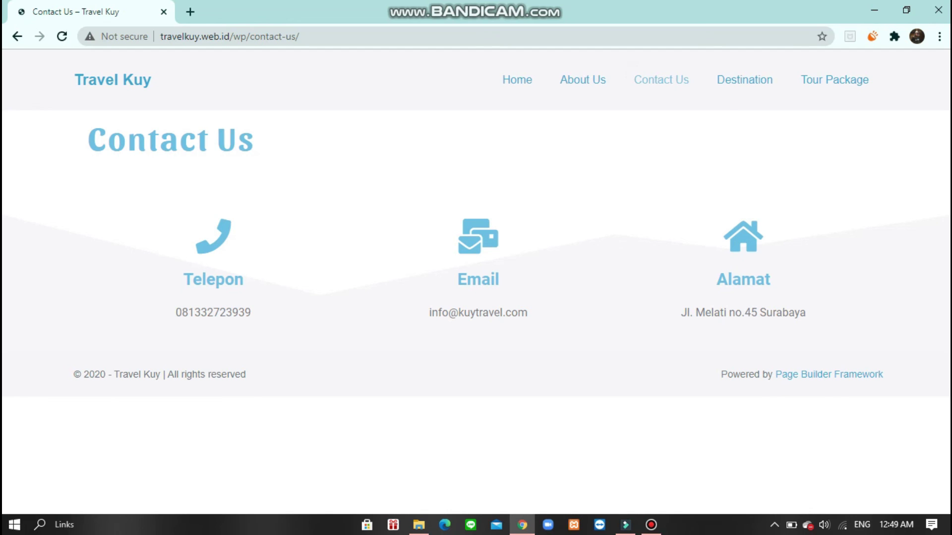
{"action": "left_click", "coordinate": [733, 82]}
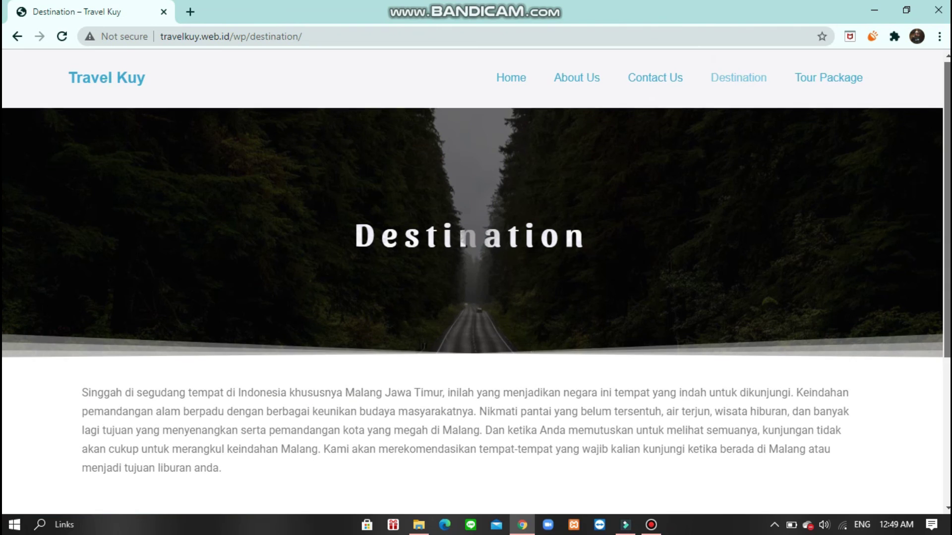
- Open the Wisata Pantai beach page from Destination and scroll through it
{"action": "scroll", "coordinate": [943, 119], "scroll_direction": "down", "scroll_amount": 3}
{"action": "scroll", "coordinate": [777, 318], "scroll_direction": "down", "scroll_amount": 3}
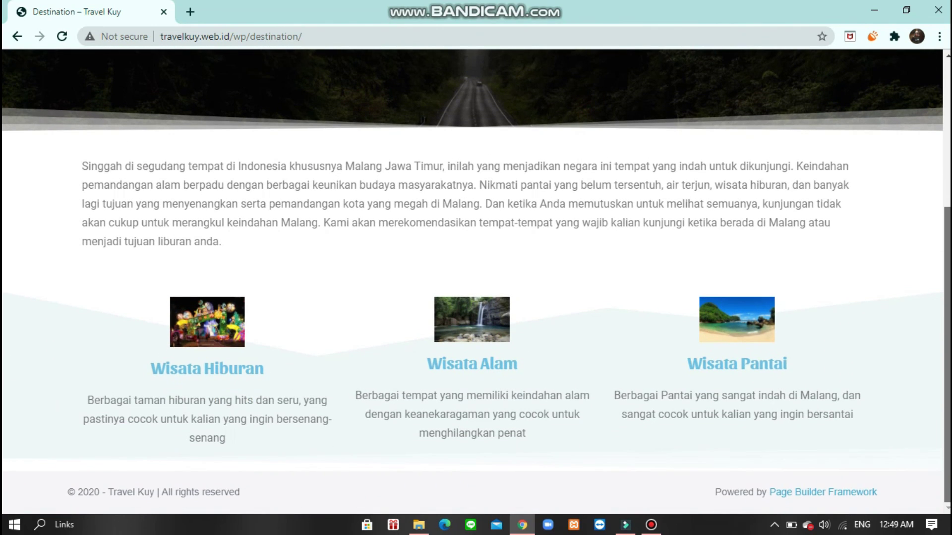
{"action": "left_click", "coordinate": [705, 377]}
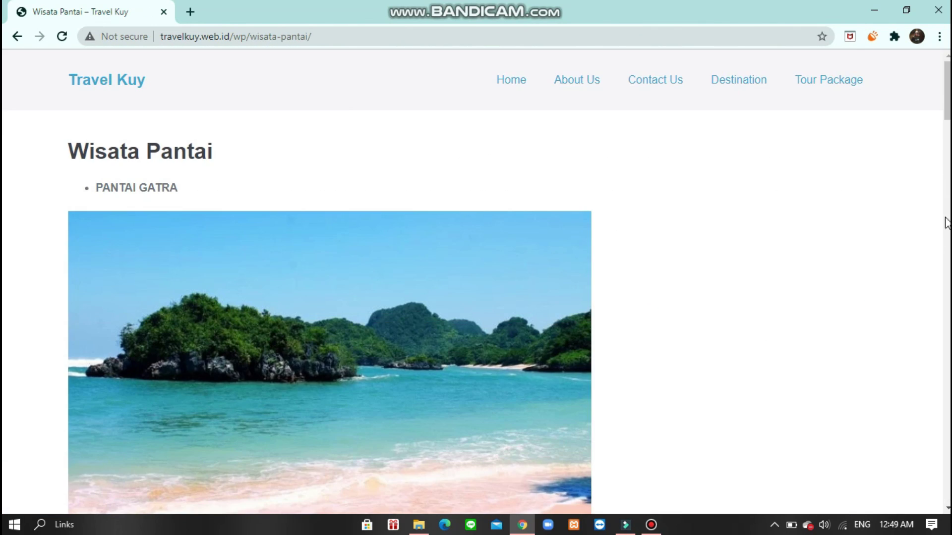
{"action": "scroll", "coordinate": [506, 282], "scroll_direction": "down", "scroll_amount": 15}
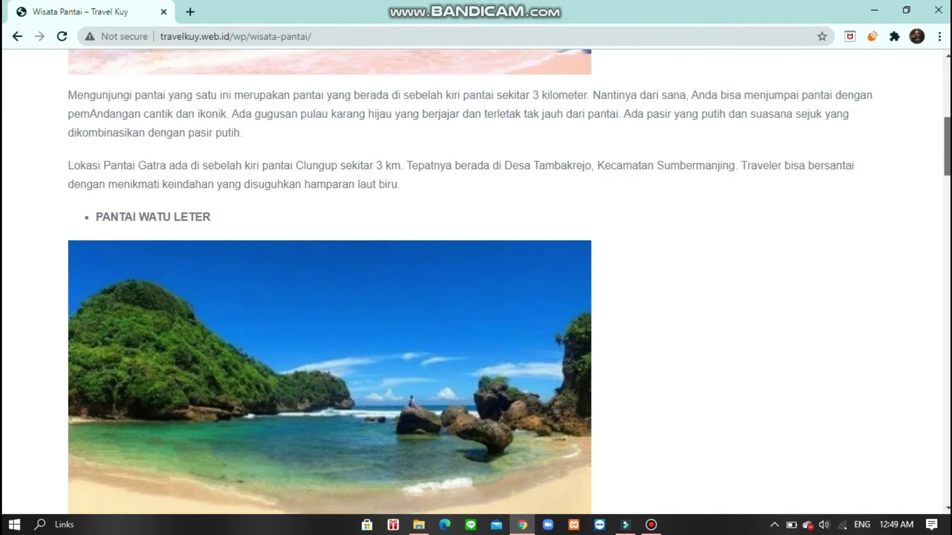
{"action": "scroll", "coordinate": [910, 72], "scroll_direction": "up", "scroll_amount": 20}
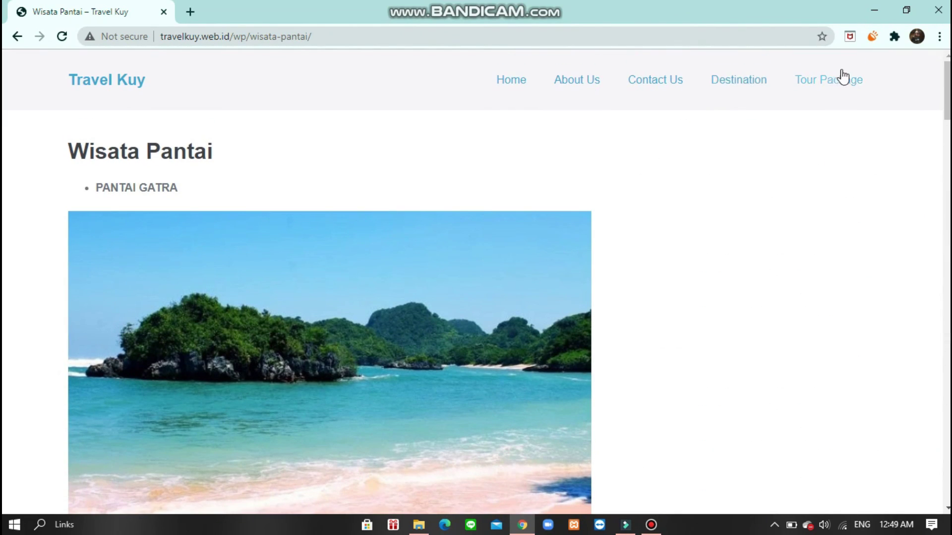
- Return to the Travel Kuy homepage and scroll to the Paket Wisata section
{"action": "left_click", "coordinate": [515, 79]}
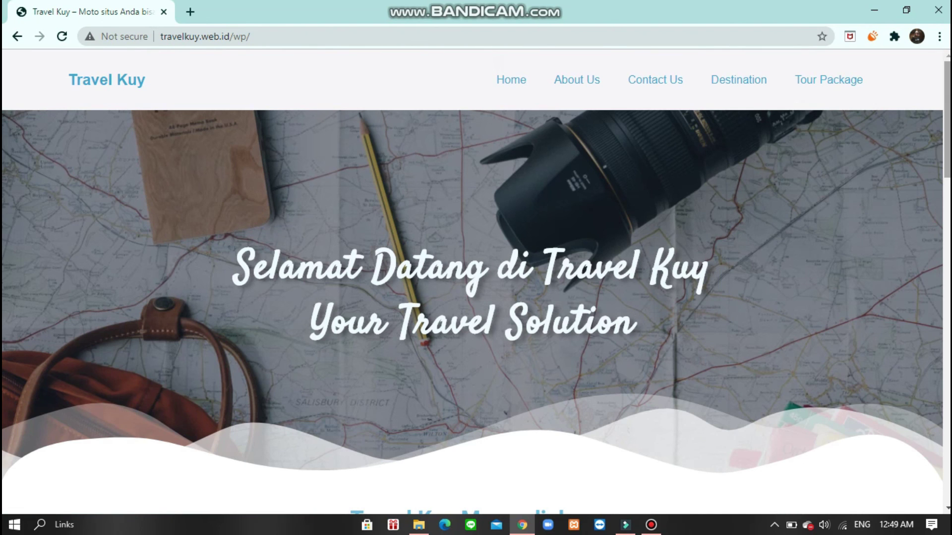
{"action": "left_click_drag", "start_coordinate": [947, 119], "coordinate": [946, 141]}
{"action": "scroll", "coordinate": [757, 211], "scroll_direction": "down", "scroll_amount": 2}
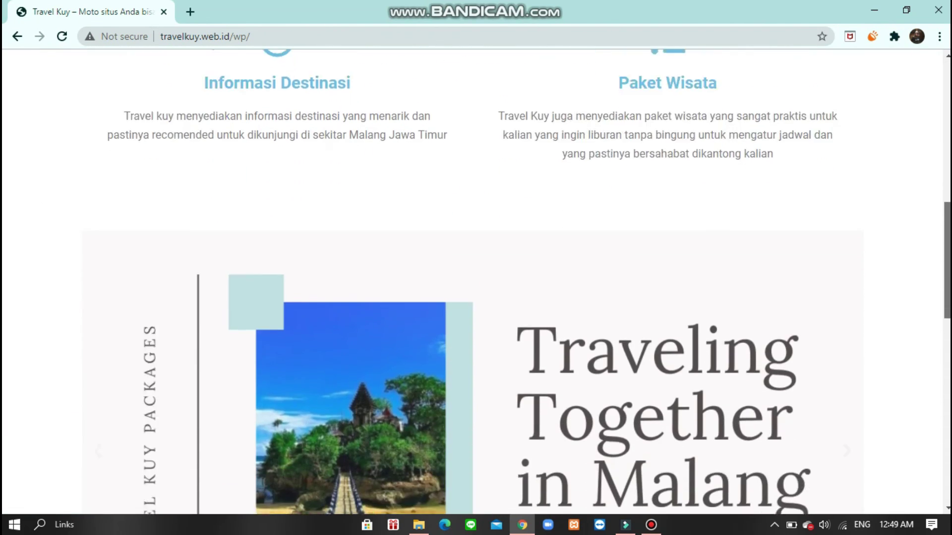
{"action": "scroll", "coordinate": [757, 211], "scroll_direction": "up", "scroll_amount": 3}
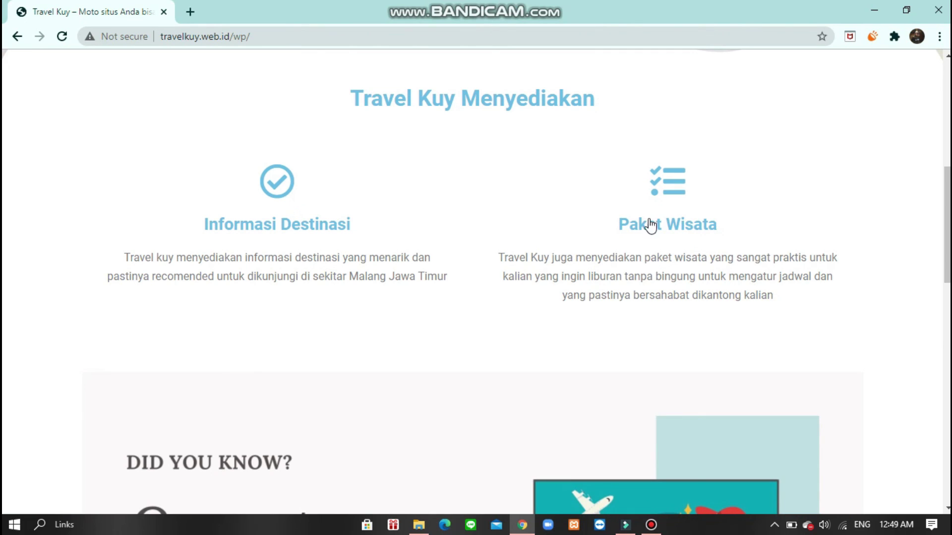
- Open Tour Package and browse the 2 days 1 night packages, Paket A and Camping A
{"action": "left_click", "coordinate": [660, 229]}
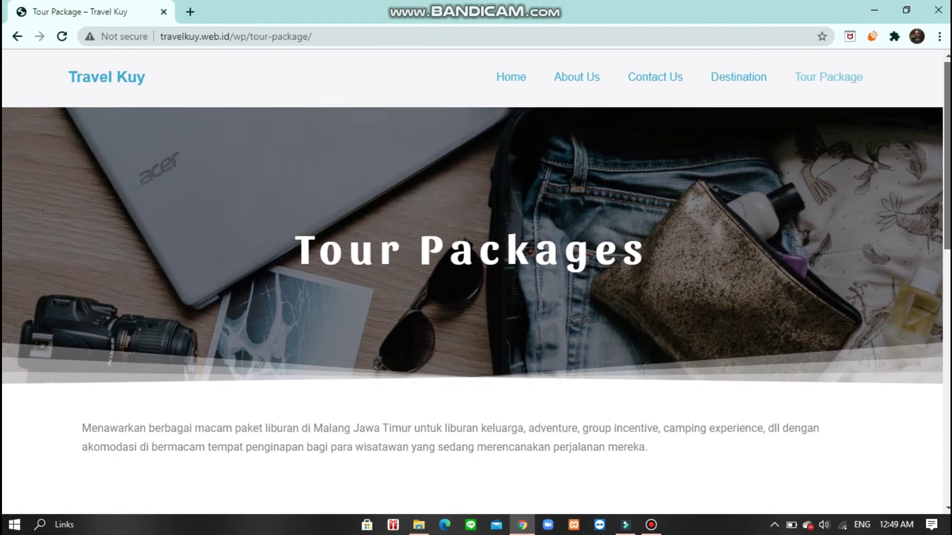
{"action": "scroll", "coordinate": [476, 277], "scroll_direction": "down", "scroll_amount": 4}
{"action": "scroll", "coordinate": [335, 233], "scroll_direction": "down", "scroll_amount": 9}
{"action": "scroll", "coordinate": [335, 233], "scroll_direction": "up", "scroll_amount": 6}
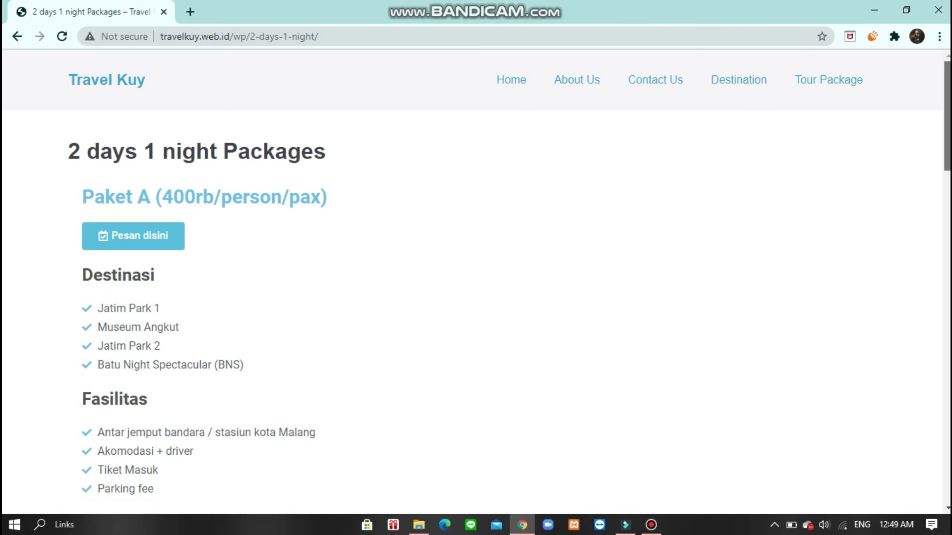
{"action": "scroll", "coordinate": [476, 278], "scroll_direction": "down", "scroll_amount": 20}
{"action": "scroll", "coordinate": [476, 278], "scroll_direction": "up", "scroll_amount": 6}
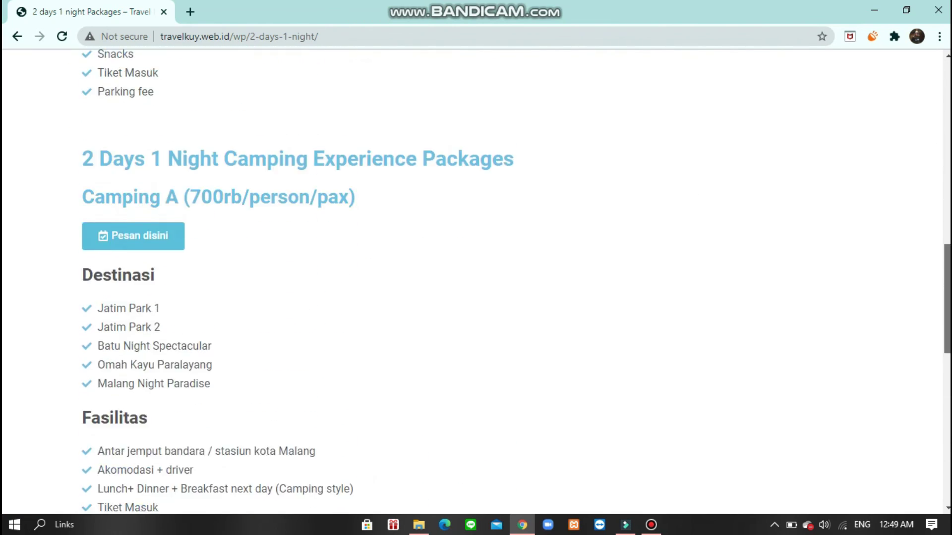
{"action": "scroll", "coordinate": [947, 124], "scroll_direction": "up", "scroll_amount": 14}
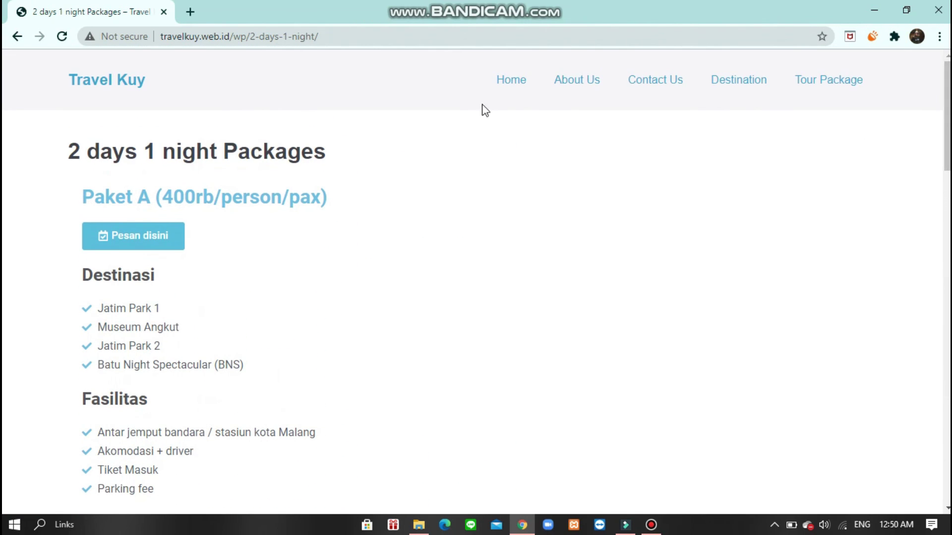